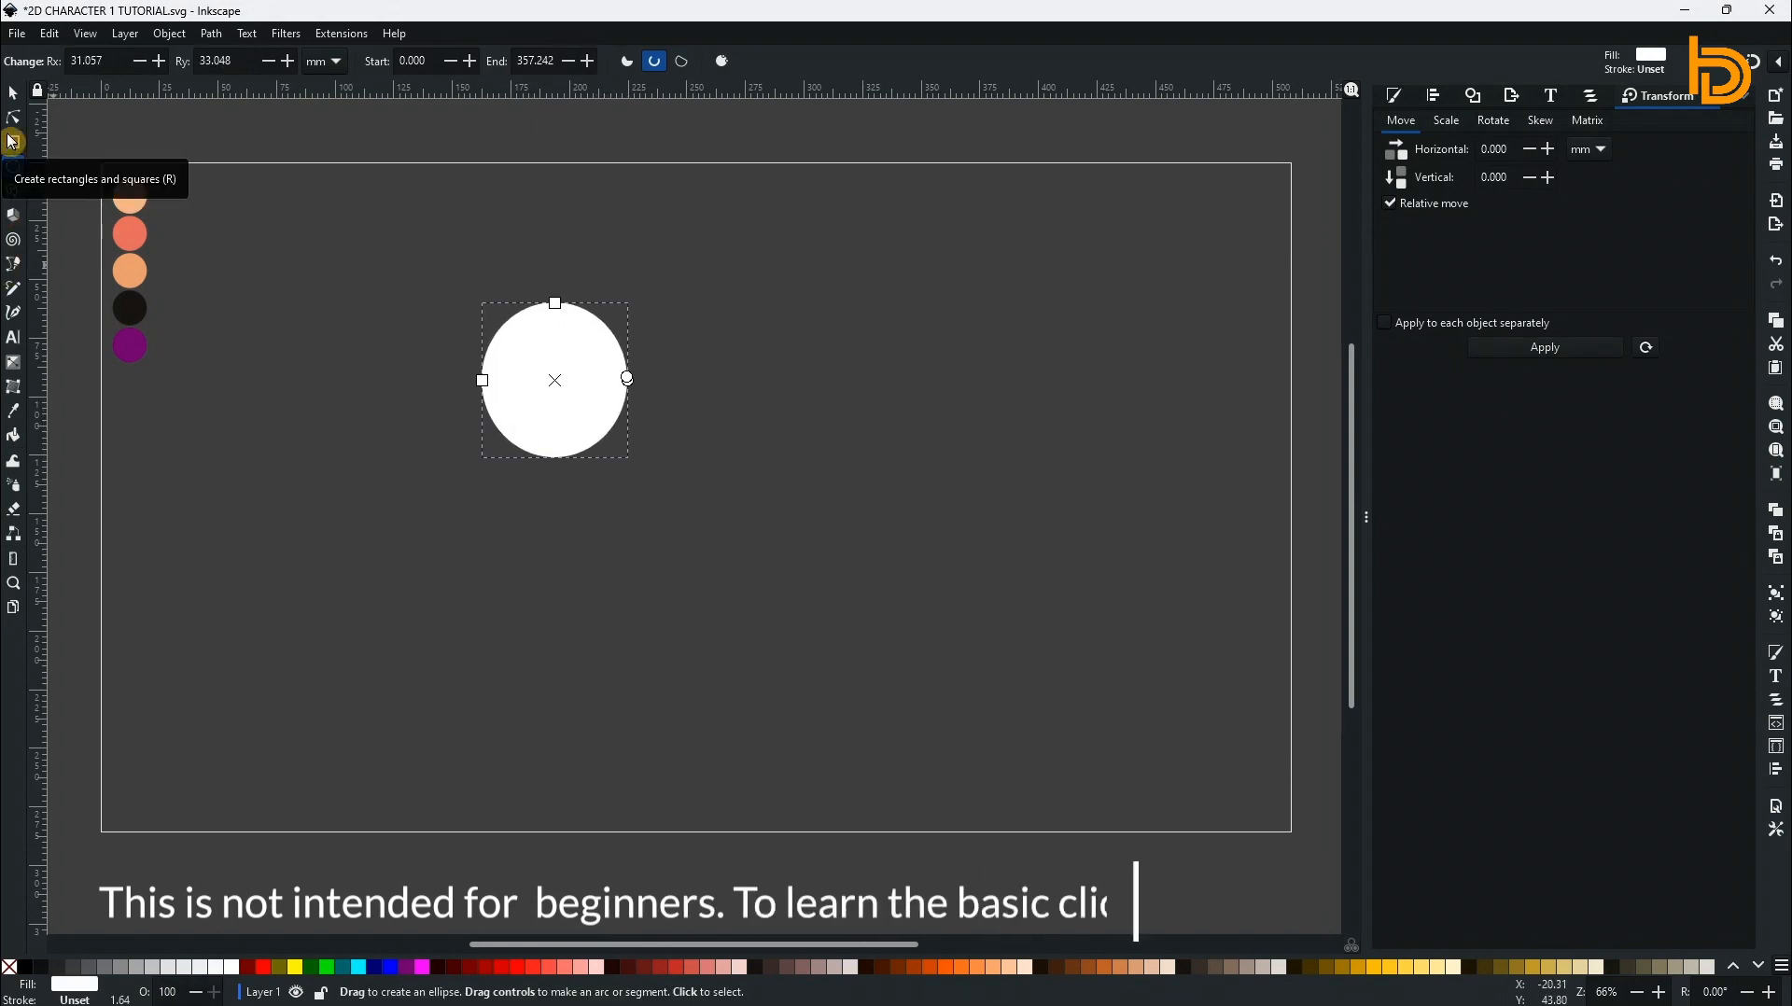
Fill the white head ellipse with the light peach colour of the first palette circle.
key(d)
click(130, 196)
key(s)
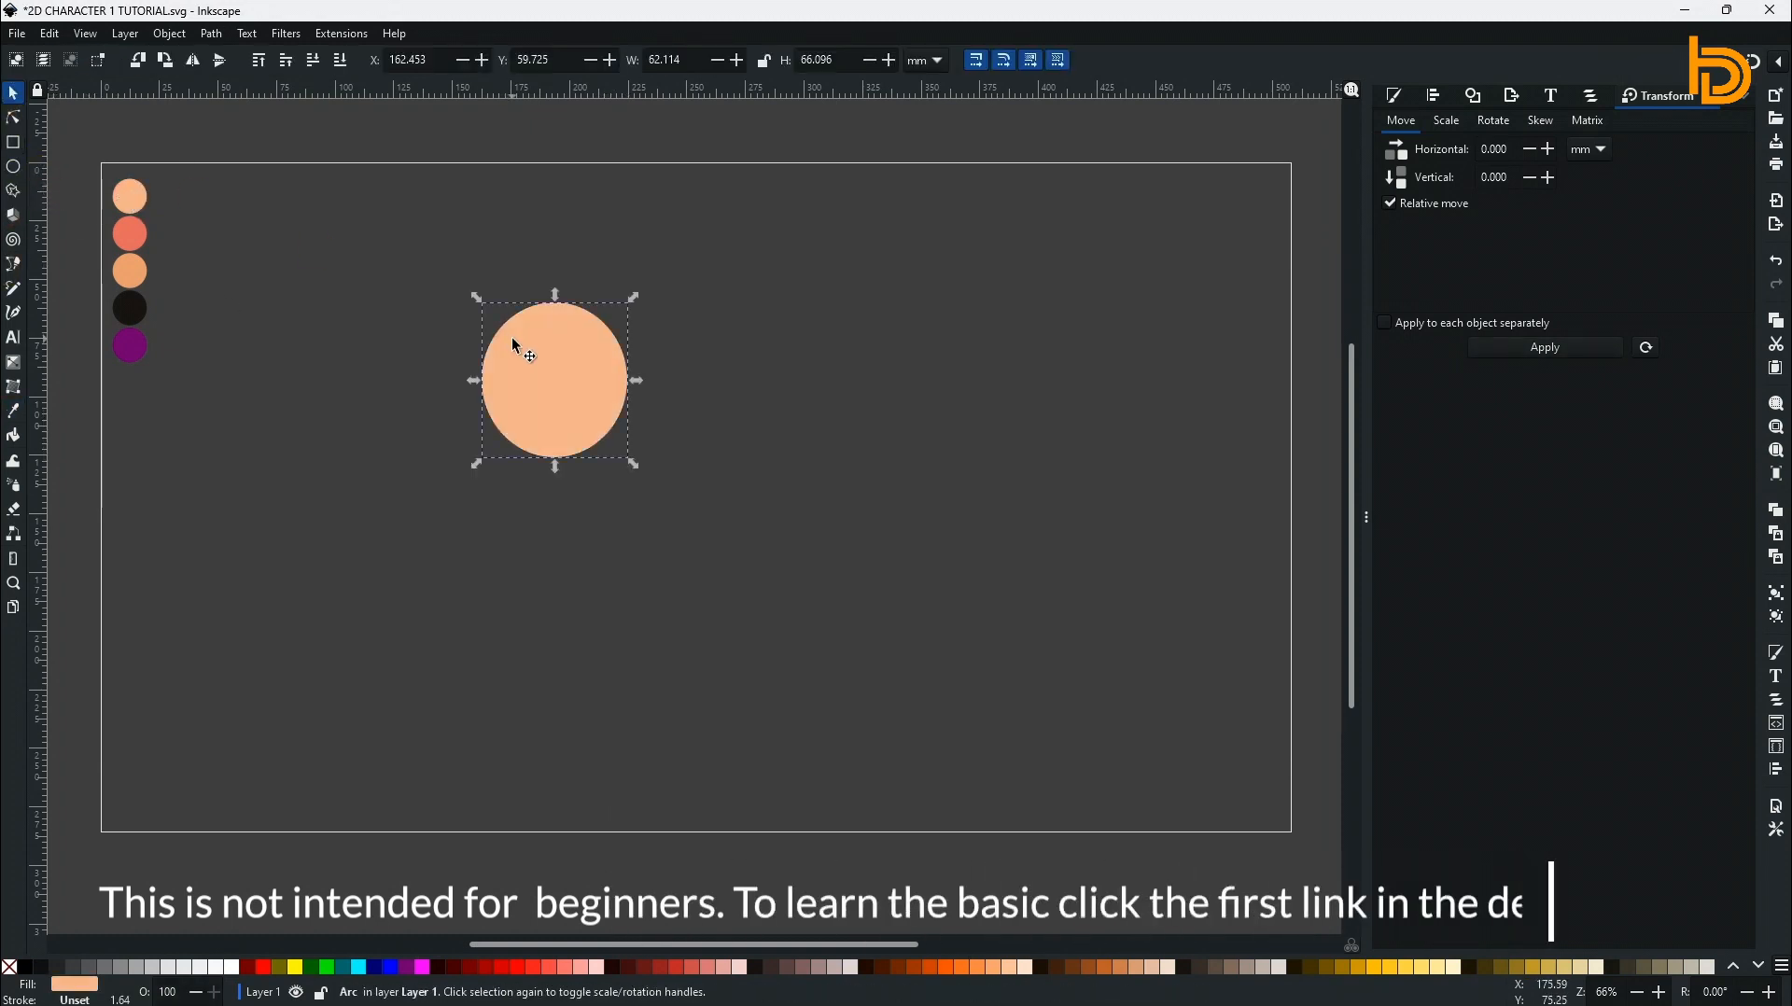
Duplicate the head ellipse below and beside it, shrink the copy to about 30 × 33 mm, and place a second small copy beside it.
key(ctrl+d)
drag(540, 377, 690, 527)
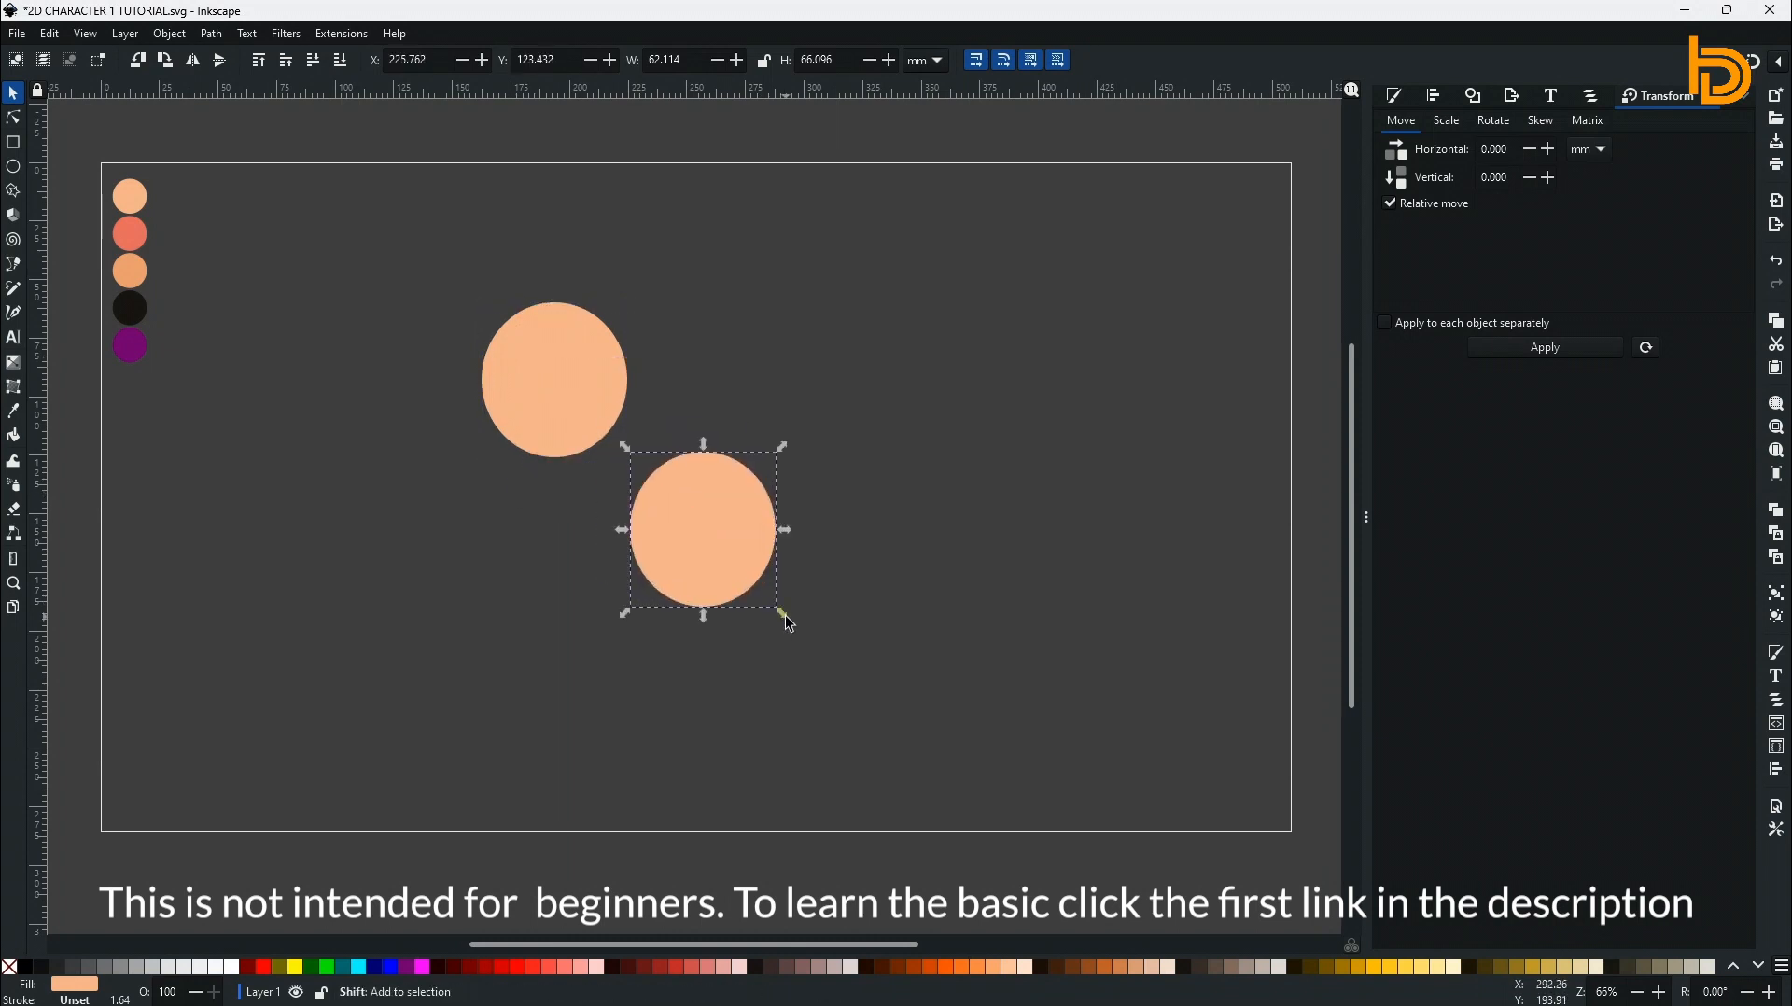
drag(780, 611, 825, 530)
key(ctrl+d)
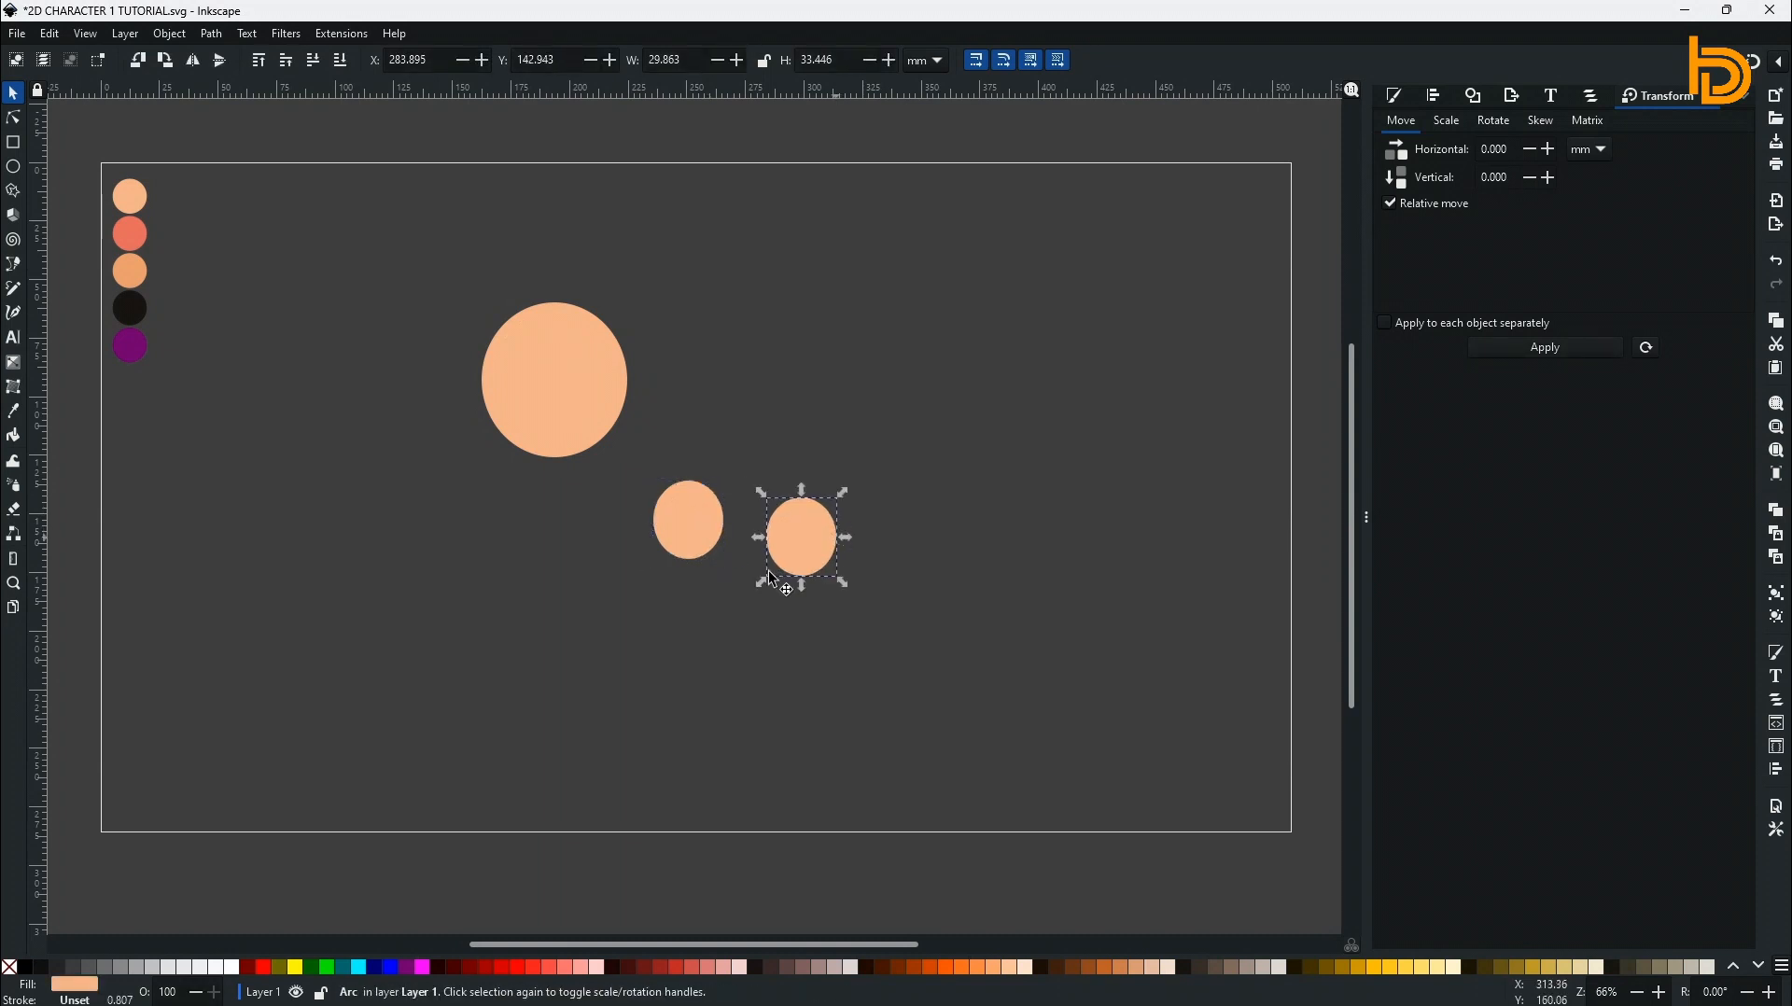
Draw an ellipse about 26 × 27 mm over the lower part of the second small oval and fill it red as the tongue.
click(15, 168)
drag(760, 474, 834, 590)
click(17, 98)
click(688, 967)
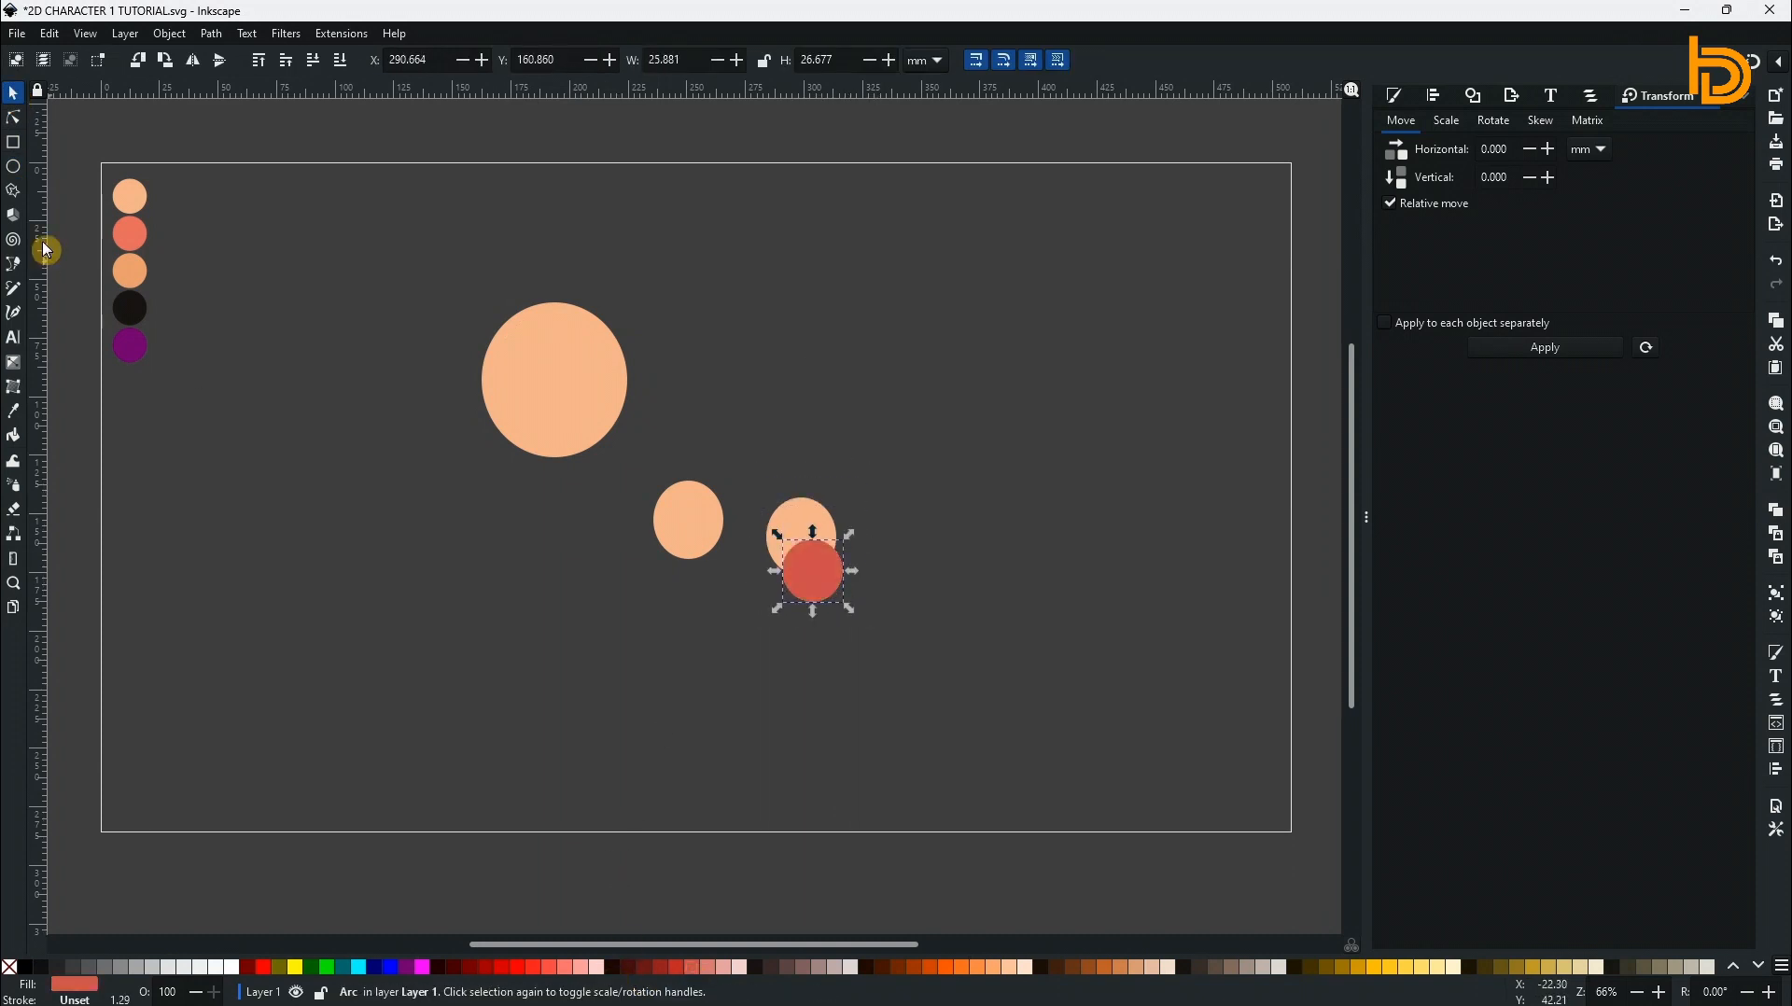
Draw a rounded rectangle about 53 × 26 mm over the oval's upper part and fill it white for the teeth.
click(21, 145)
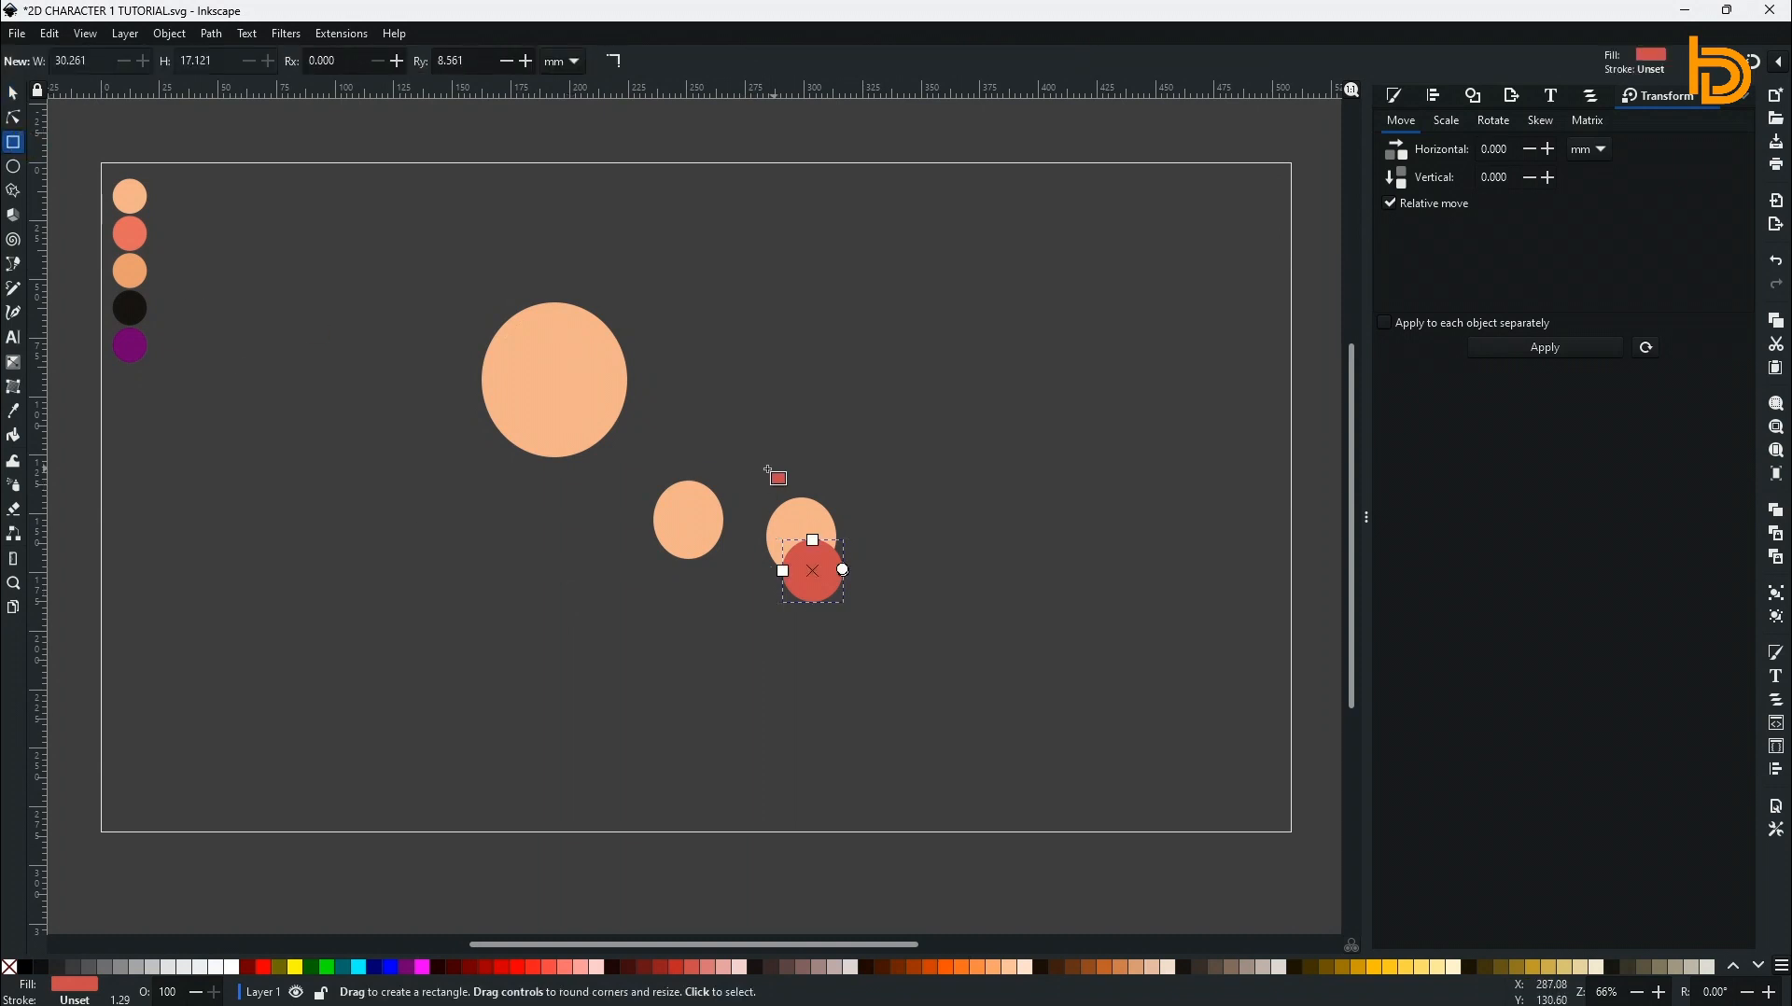
drag(753, 468, 823, 520)
click(13, 94)
click(230, 967)
Fill the mouth oval black and tilt the white teeth rectangle slightly counter-clockwise over it.
click(775, 549)
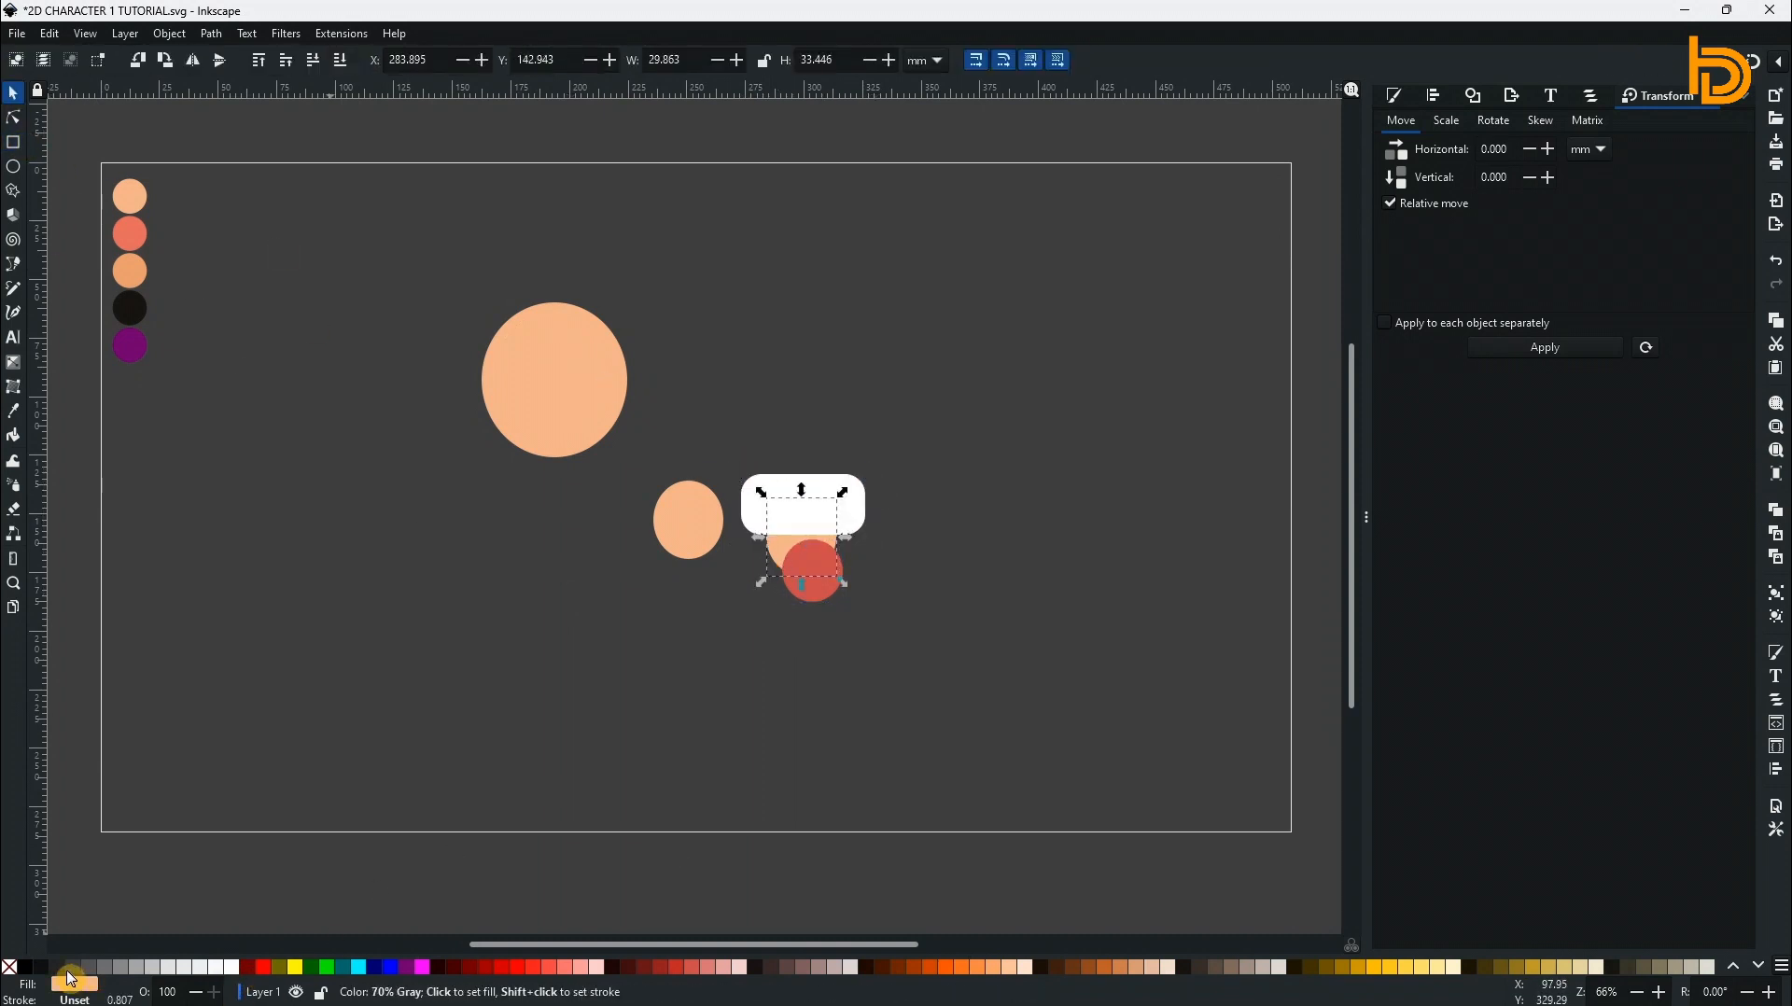
click(28, 967)
click(860, 510)
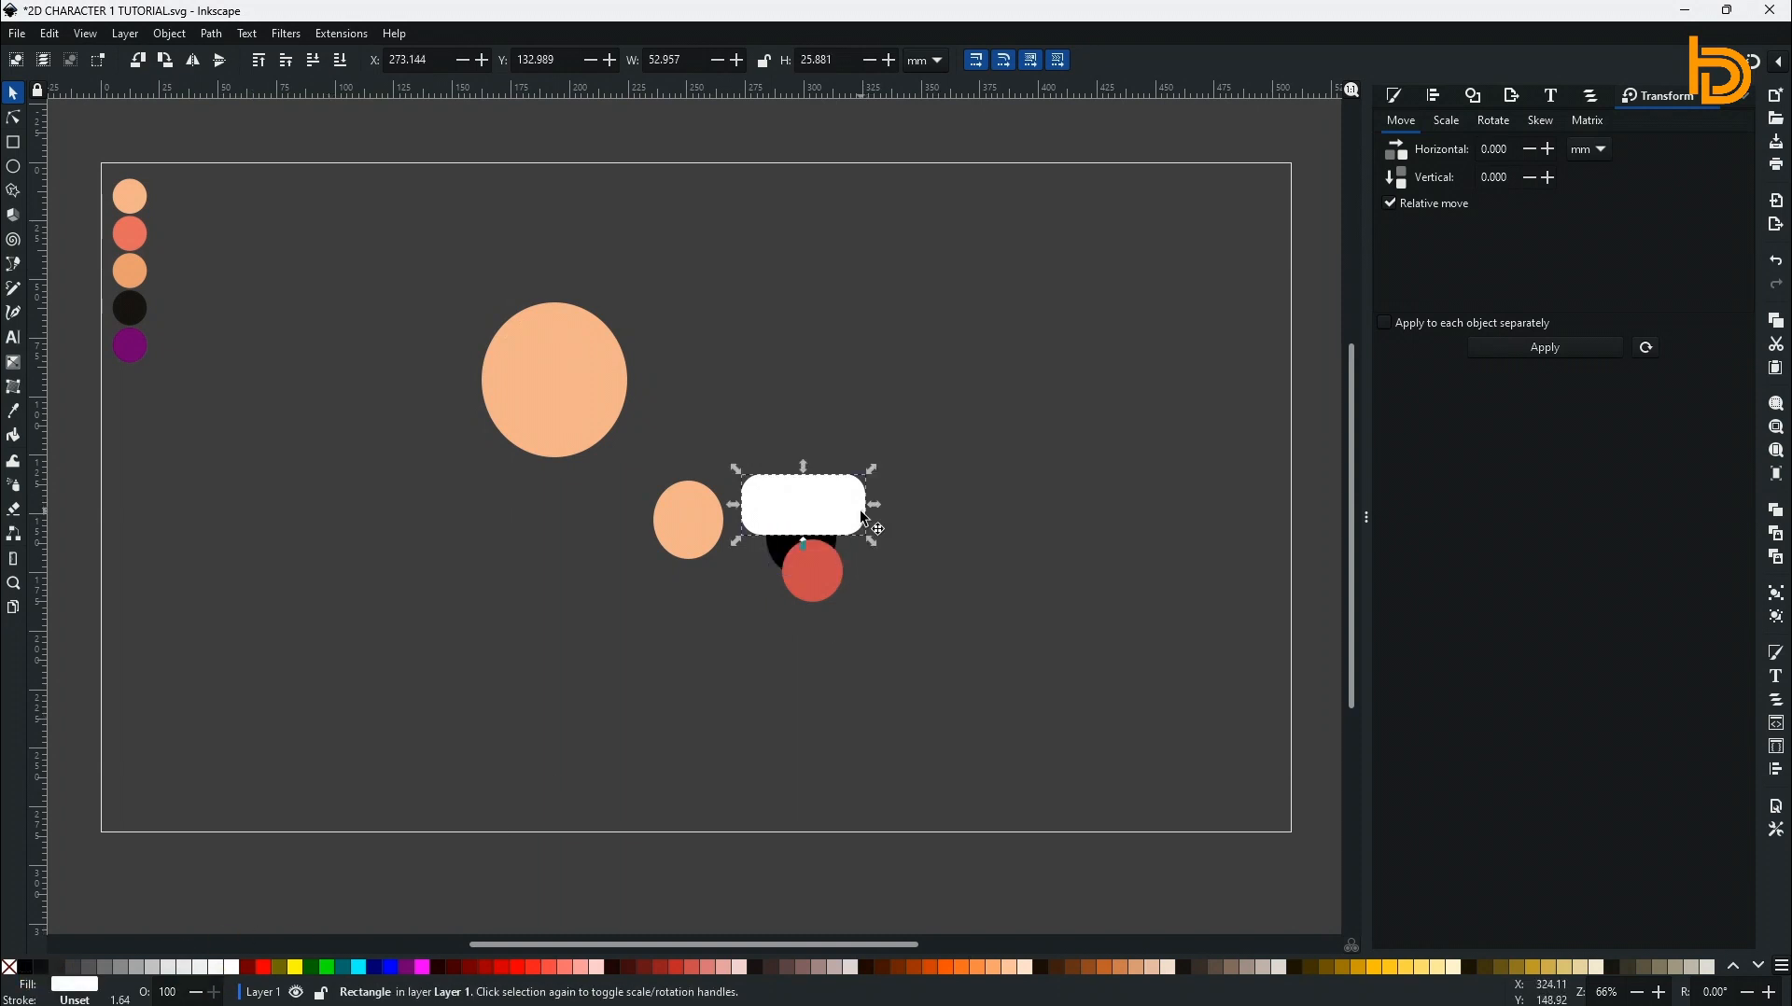
click(860, 510)
drag(871, 540, 877, 527)
drag(848, 512, 842, 508)
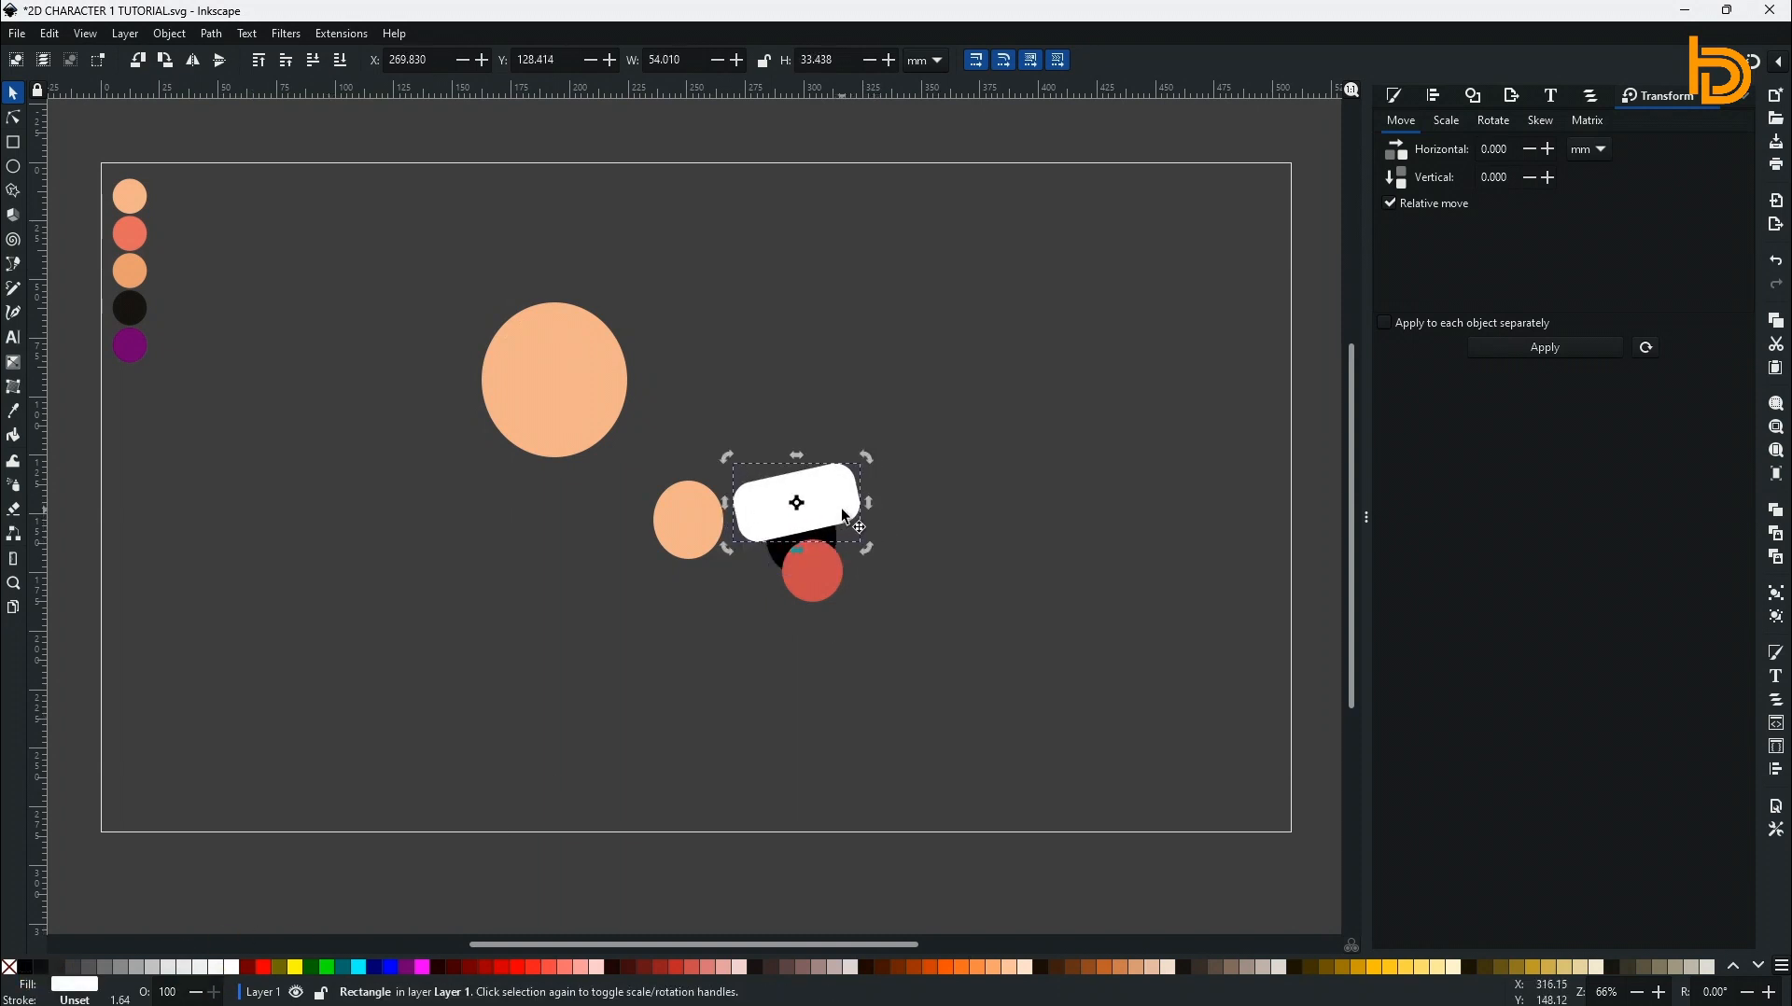
click(927, 584)
Raise the black oval to the top and use it to clip the white teeth and the red tongue.
click(830, 556)
click(832, 534)
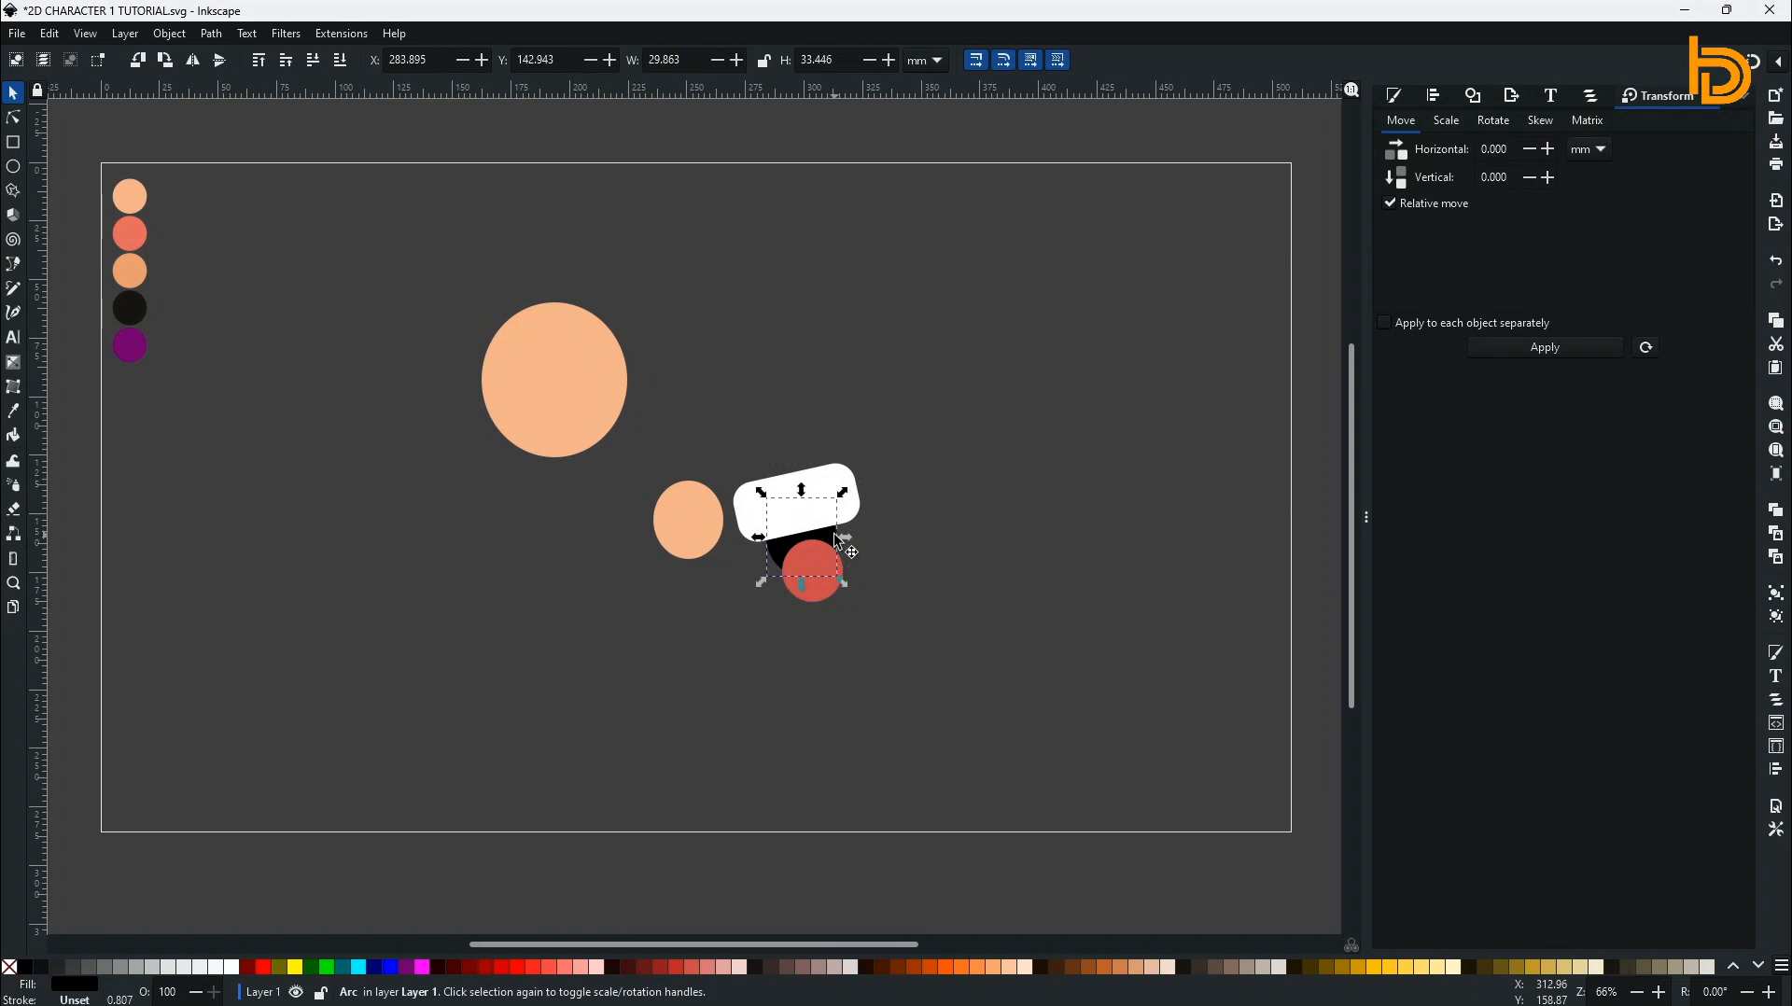
key(Home)
shift+click(847, 512)
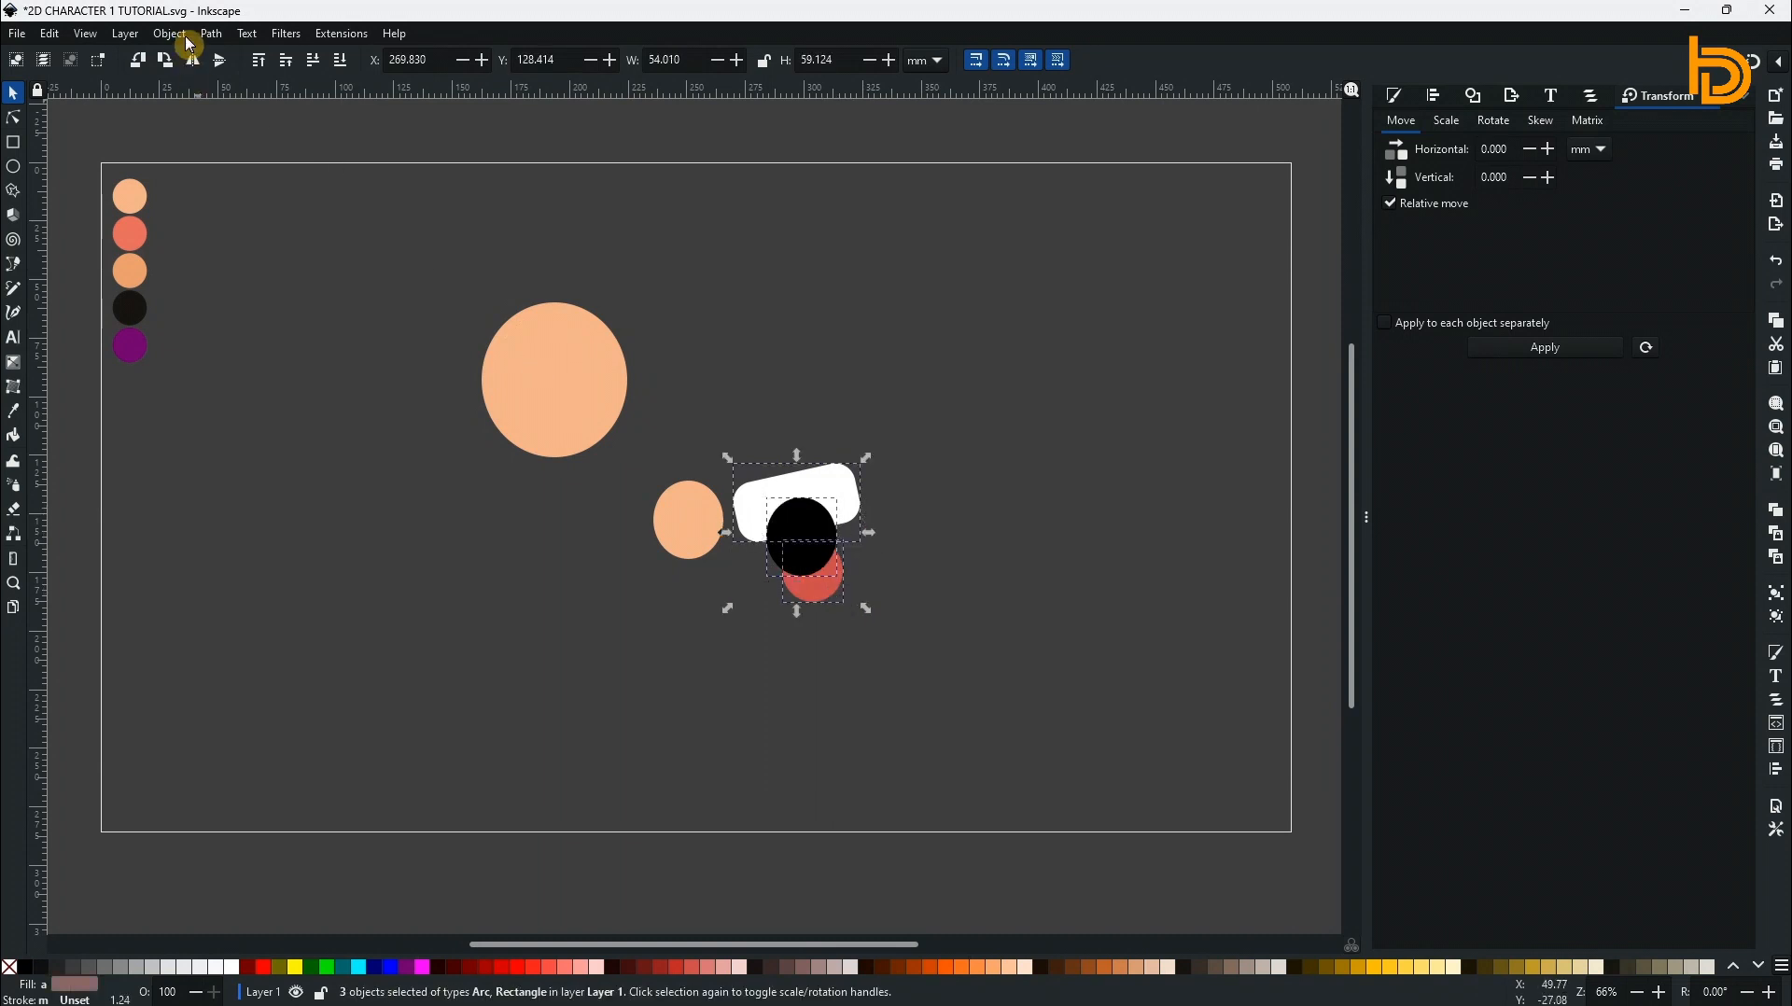
click(214, 35)
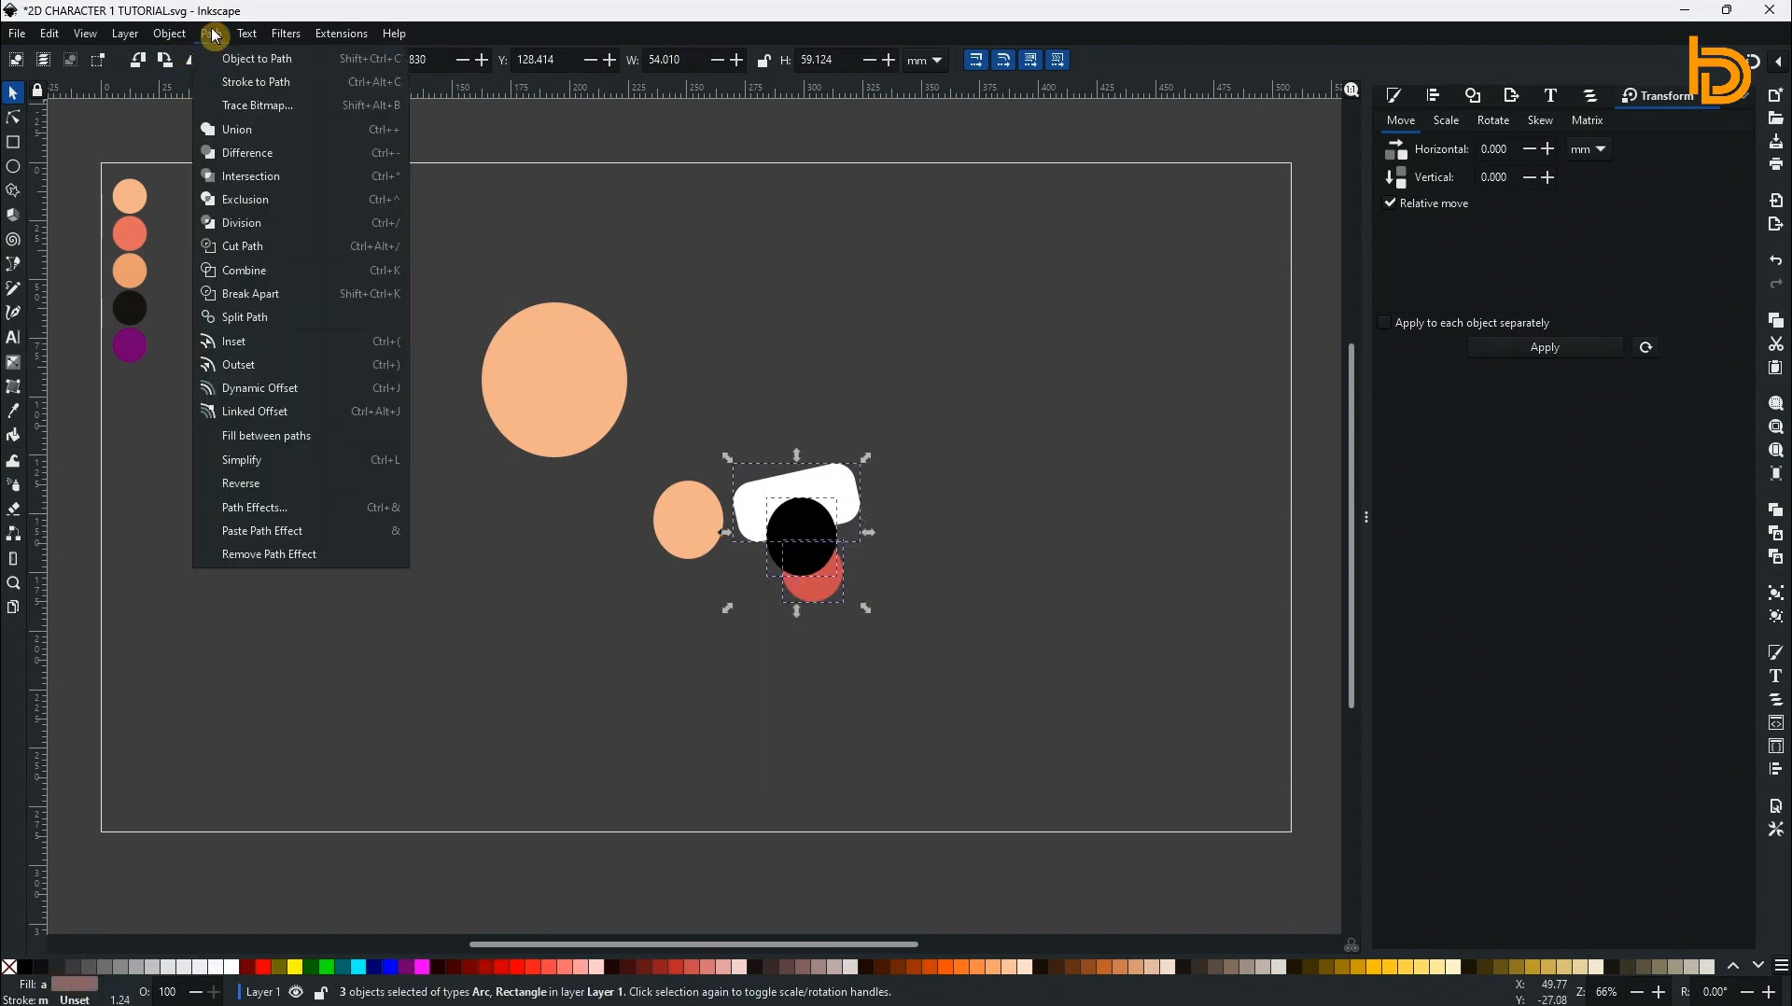
mouse_move(169, 34)
mouse_move(392, 272)
click(497, 273)
click(867, 622)
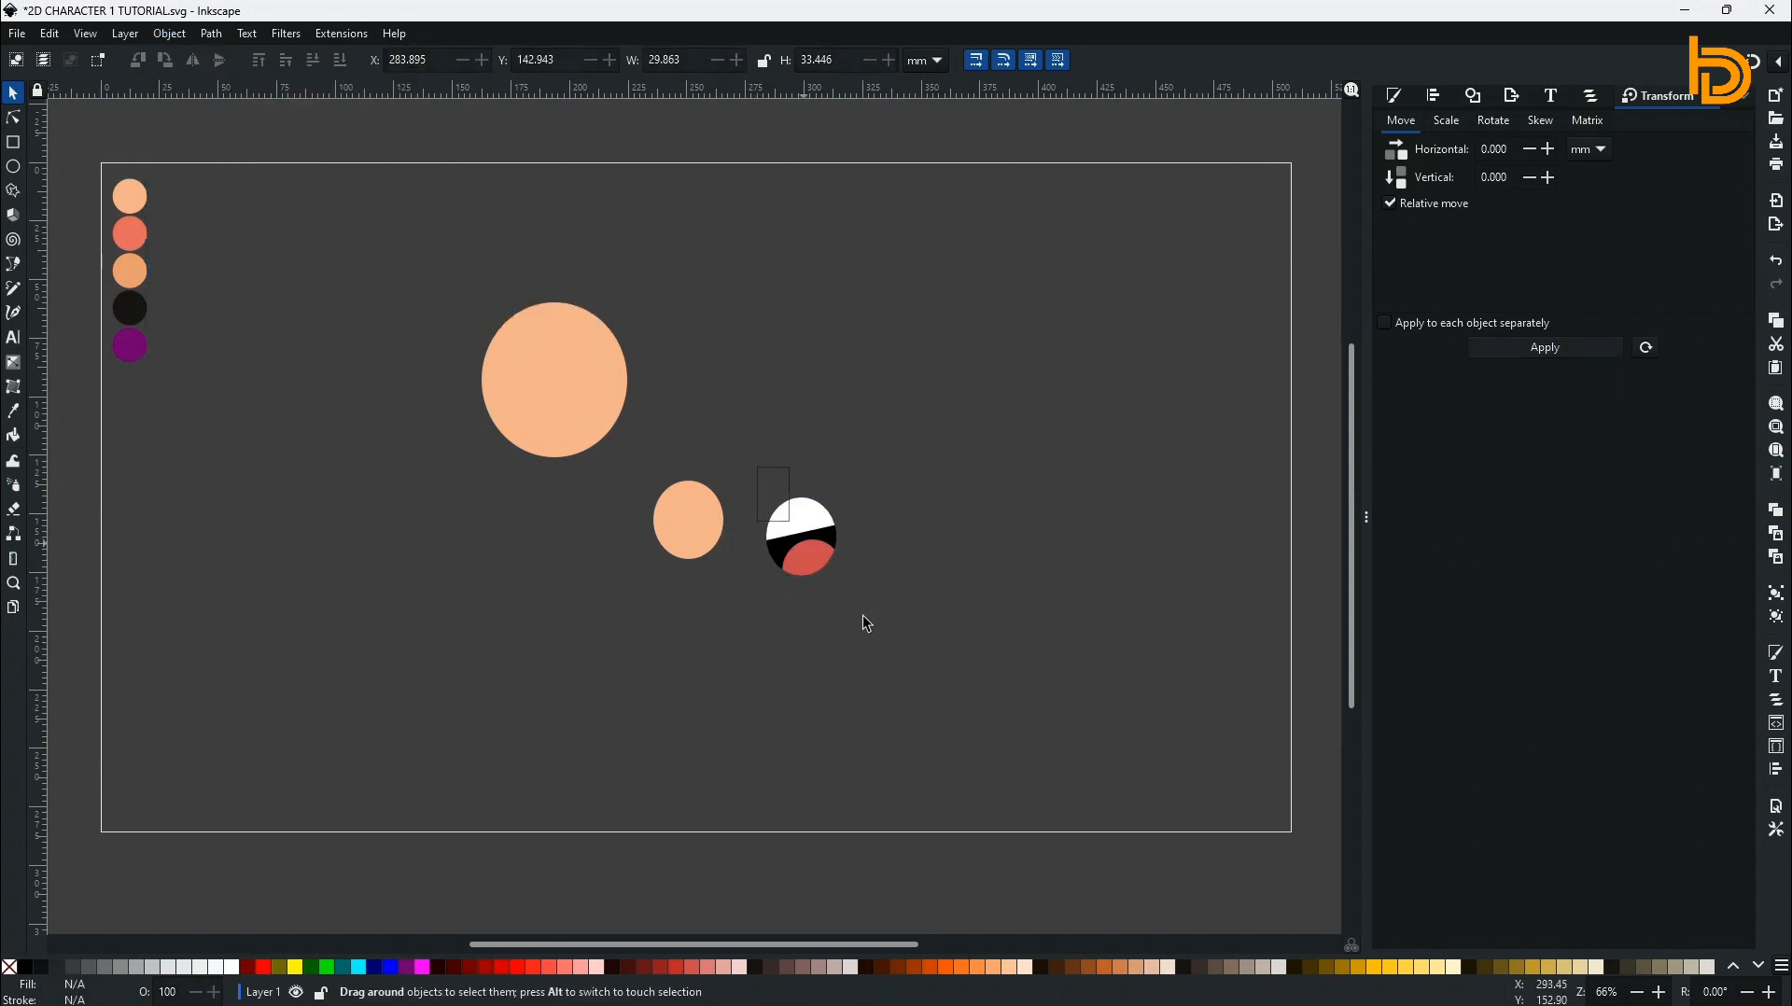
Group the mouth parts, shrink the group and place it on the small peach oval.
click(765, 511)
drag(765, 511, 779, 602)
click(771, 517)
click(704, 506)
drag(729, 471, 720, 479)
drag(698, 503, 756, 584)
Centre the mouth horizontally on the small peach oval, aligning relative to the last selected object.
click(1434, 95)
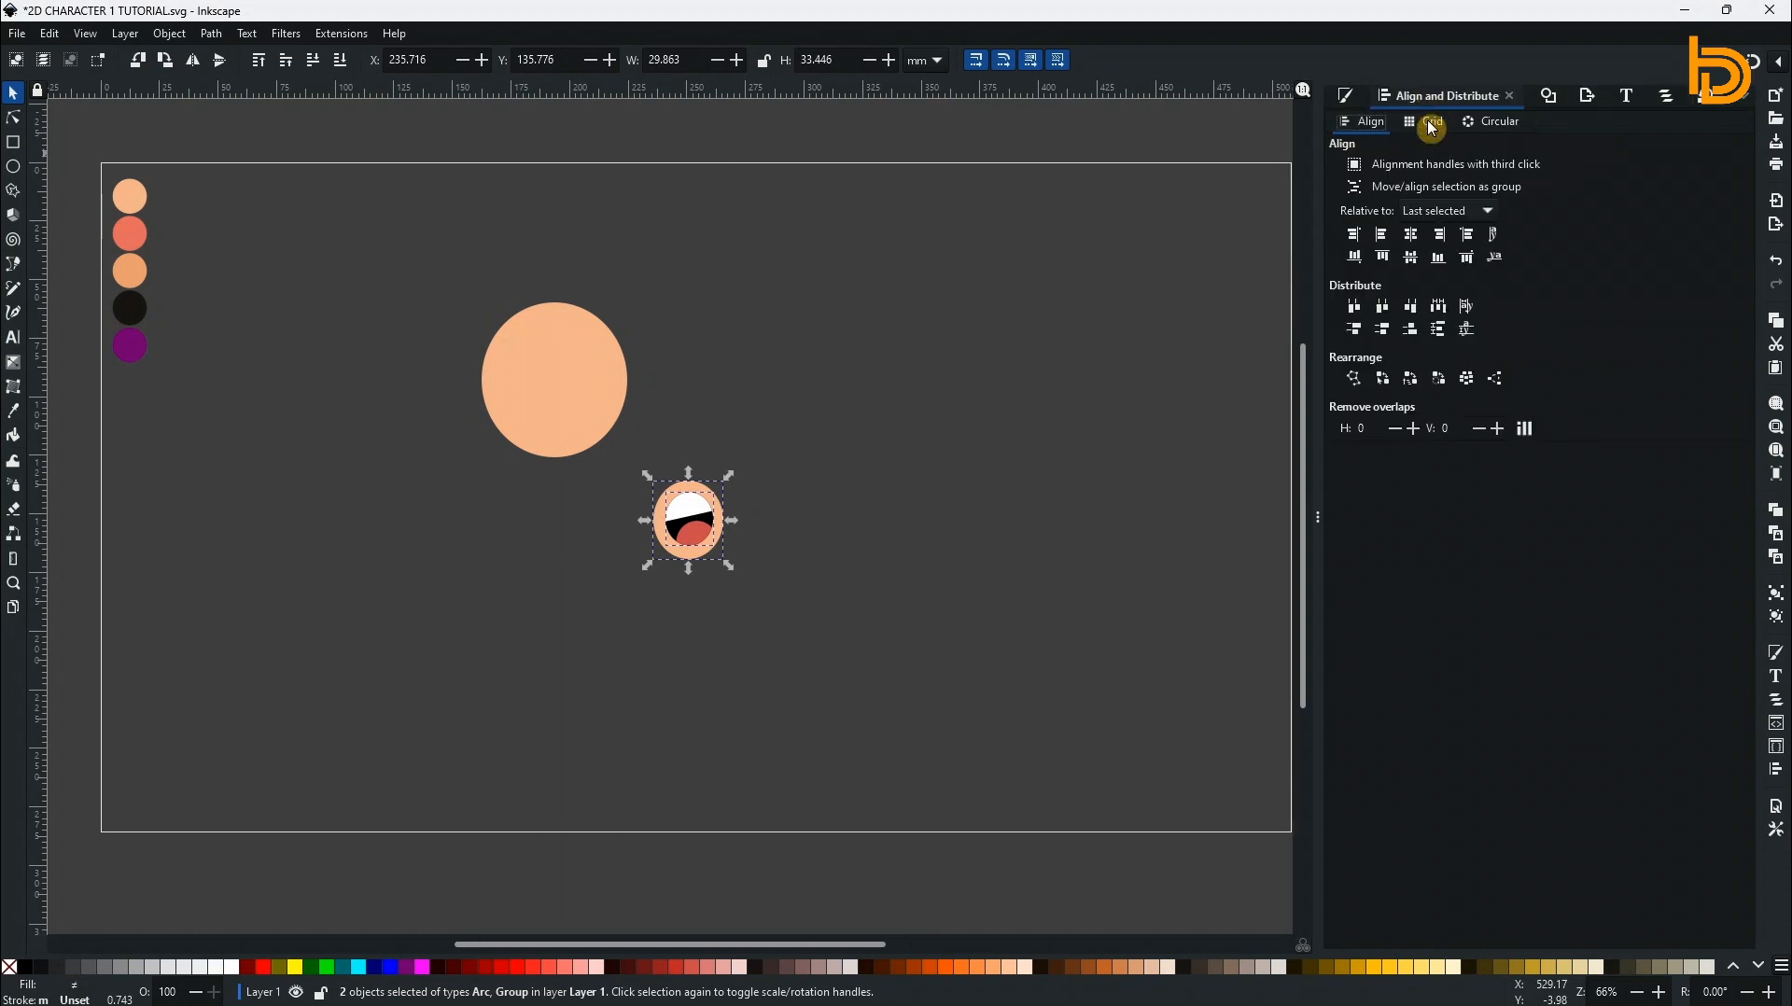
click(1412, 235)
click(961, 568)
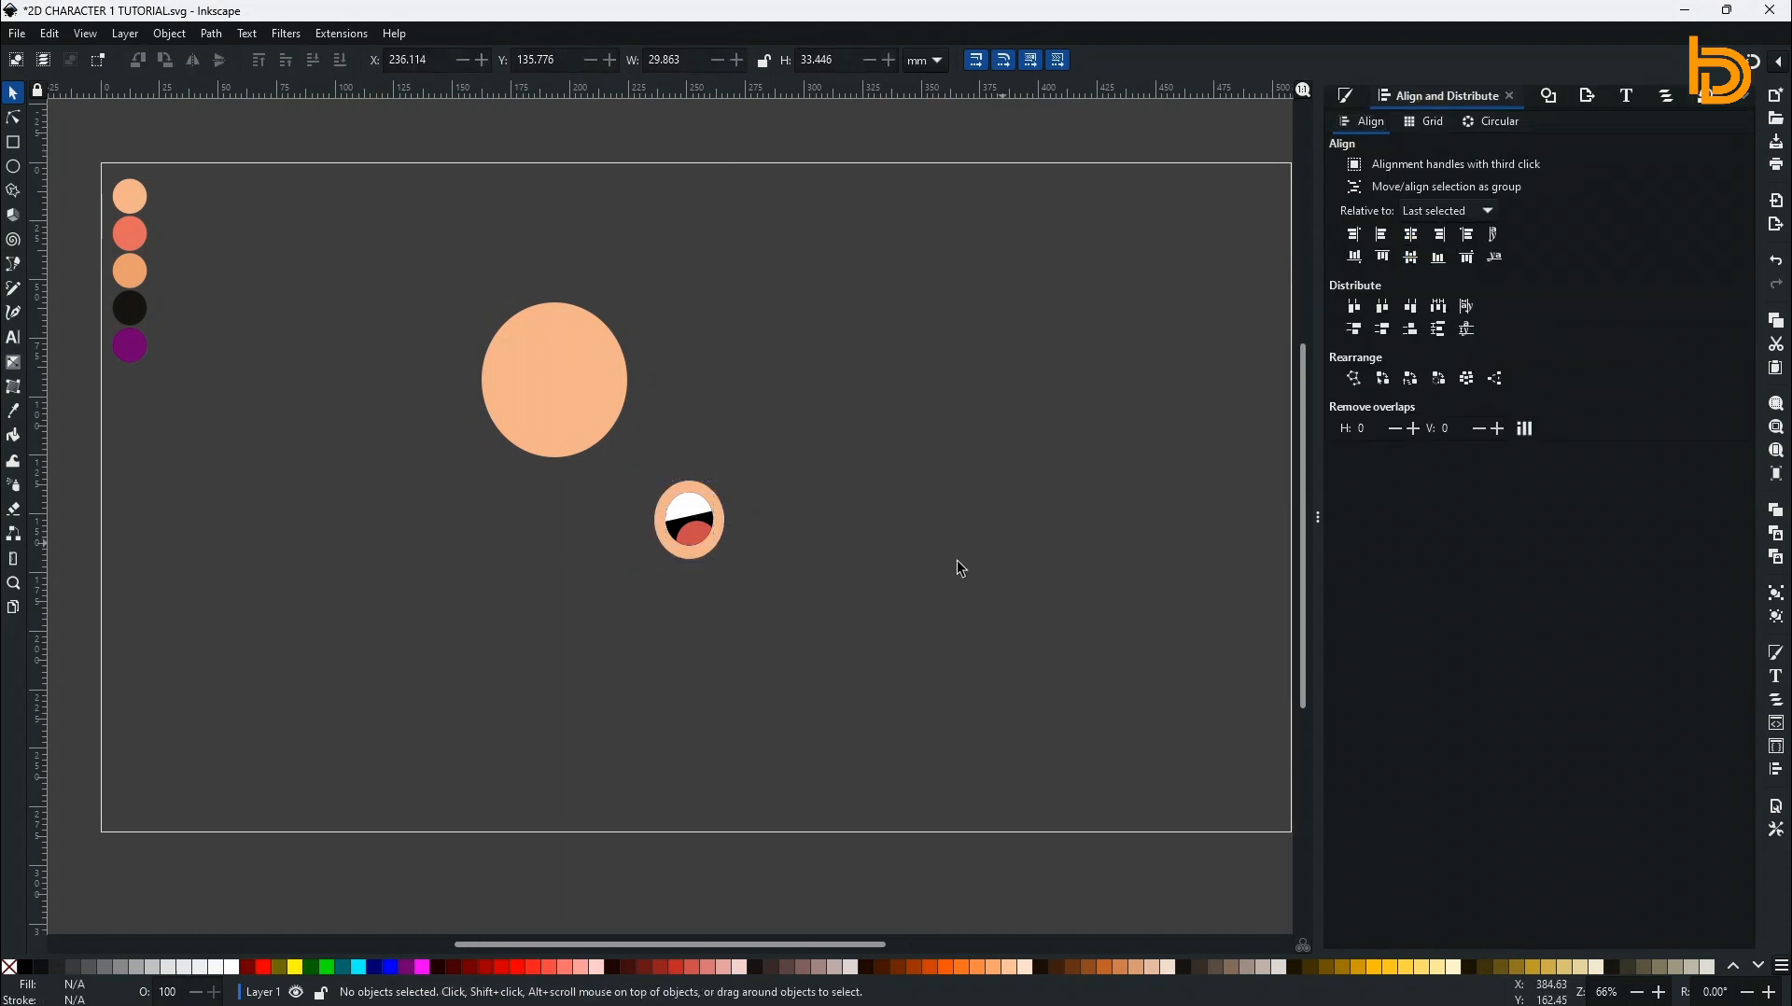
Move the mouth together with its peach oval onto the head's lower right edge, tilted counter-clockwise.
click(707, 551)
shift+click(692, 527)
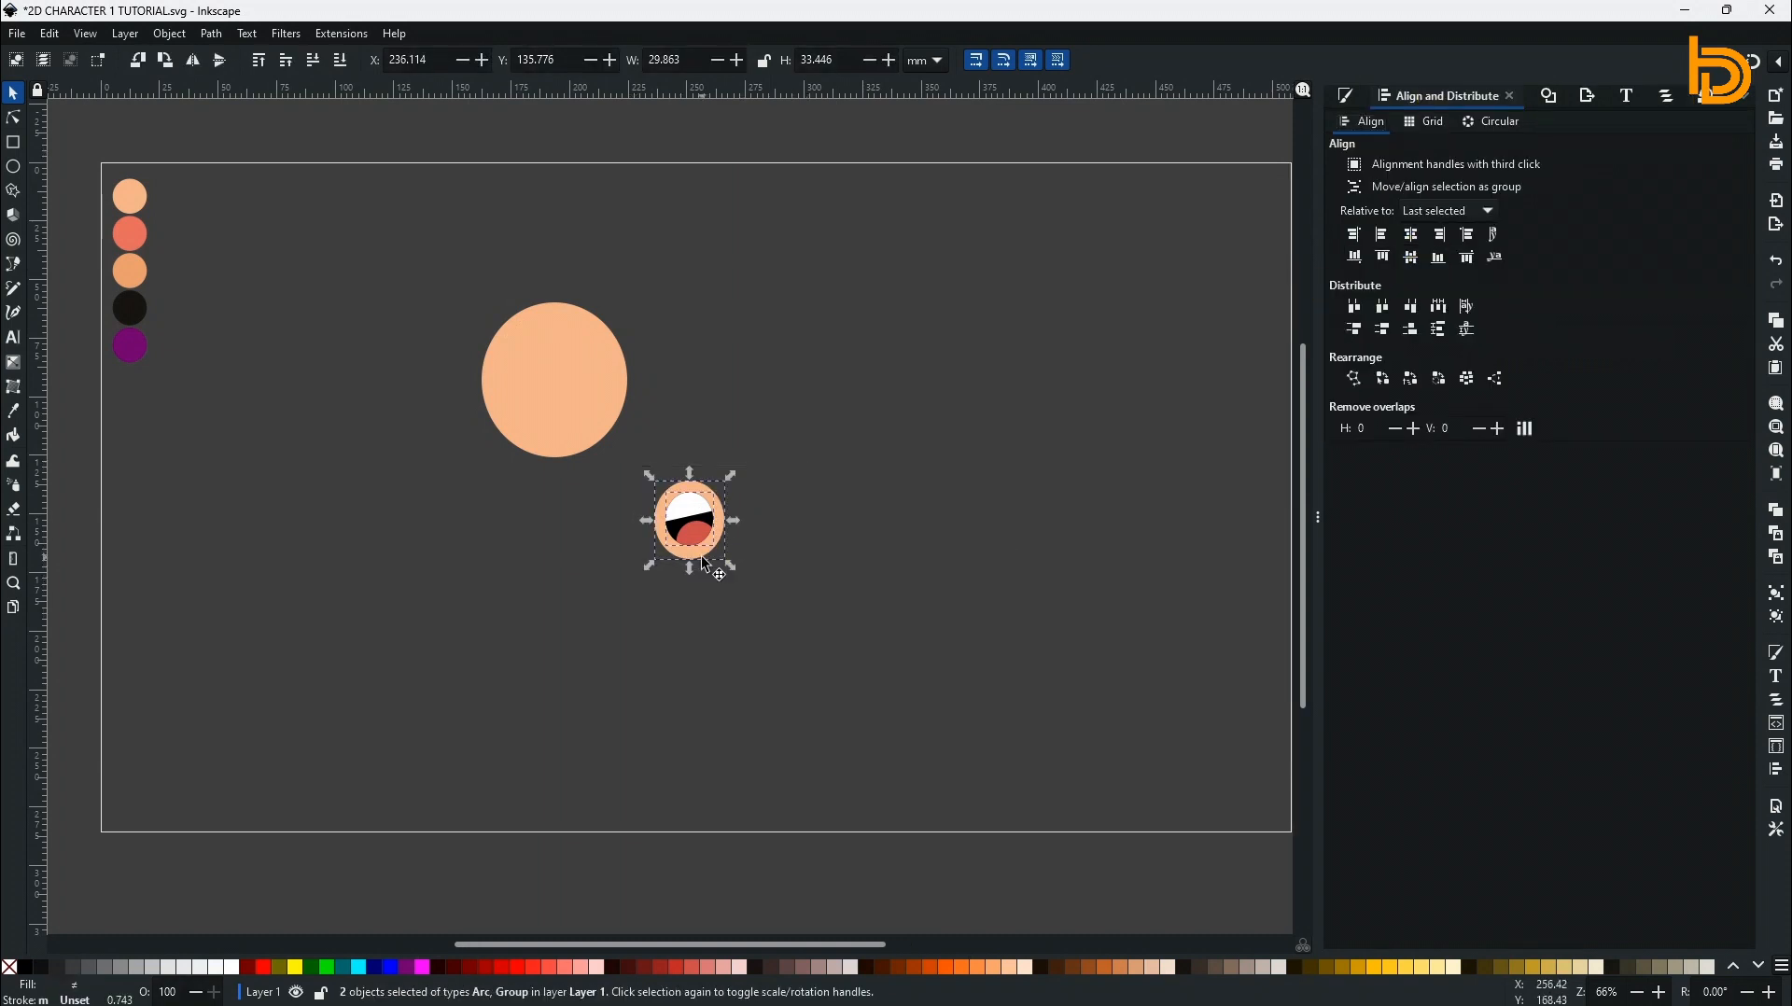
drag(707, 566, 608, 445)
click(720, 513)
Draw a rounded nose rectangle about 13 × 23 mm, fill it with the palette's coral colour and place it on the face.
click(13, 142)
mouse_move(324, 399)
mouse_down()
mouse_move(352, 473)
mouse_move(354, 451)
mouse_up()
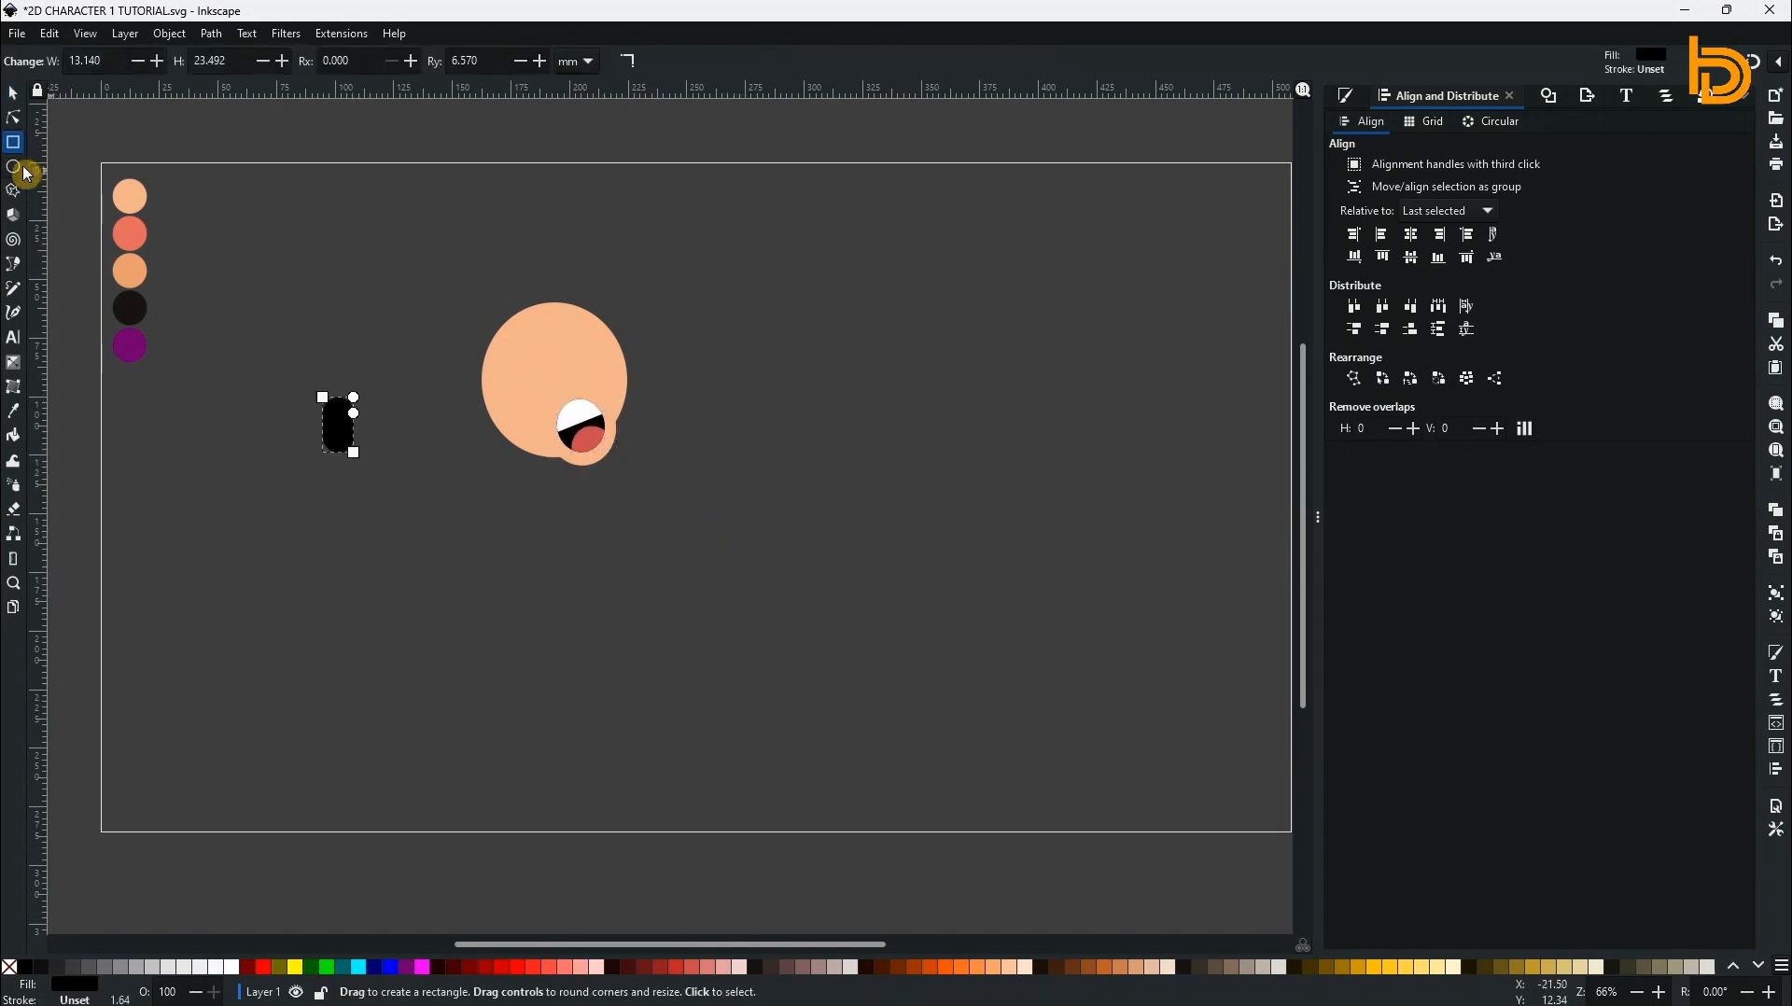
click(17, 410)
click(129, 233)
click(13, 93)
drag(344, 425, 561, 374)
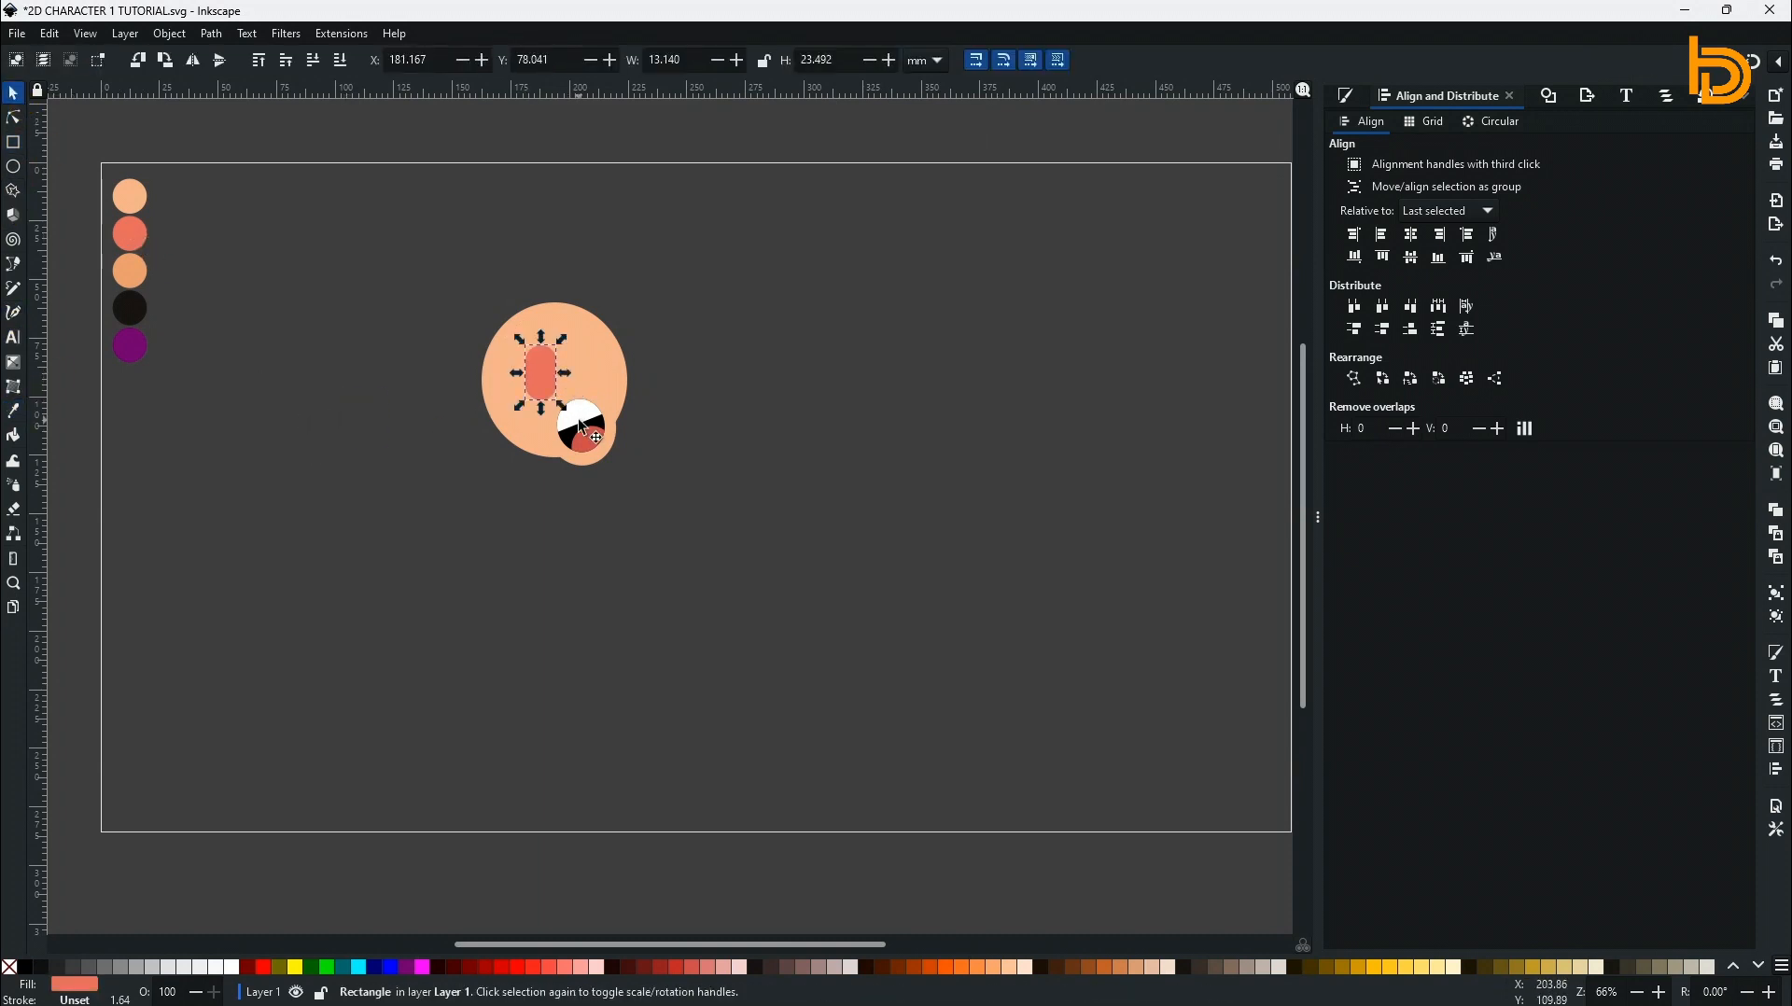
Enlarge the mouth to about 26 × 29 mm and the nose to about 15.5 × 25.5 mm, lowering the nose slightly.
click(579, 418)
drag(613, 459, 623, 467)
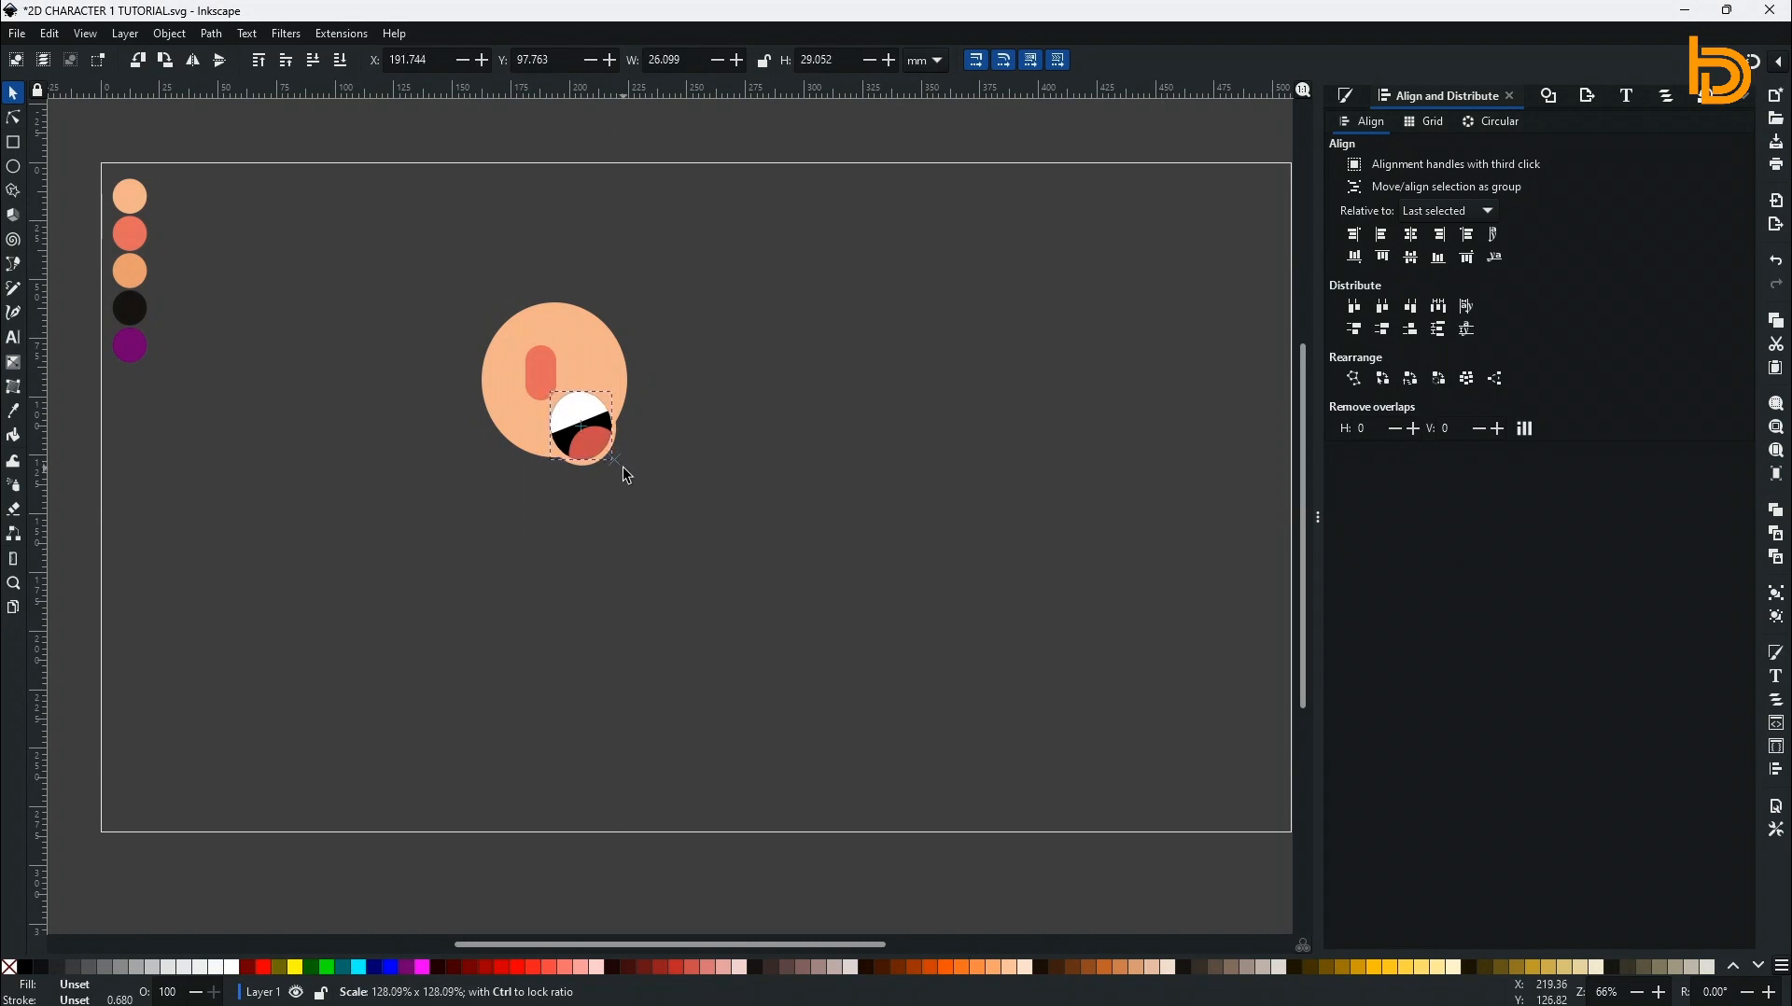
click(545, 366)
drag(563, 342, 573, 337)
drag(547, 369, 548, 385)
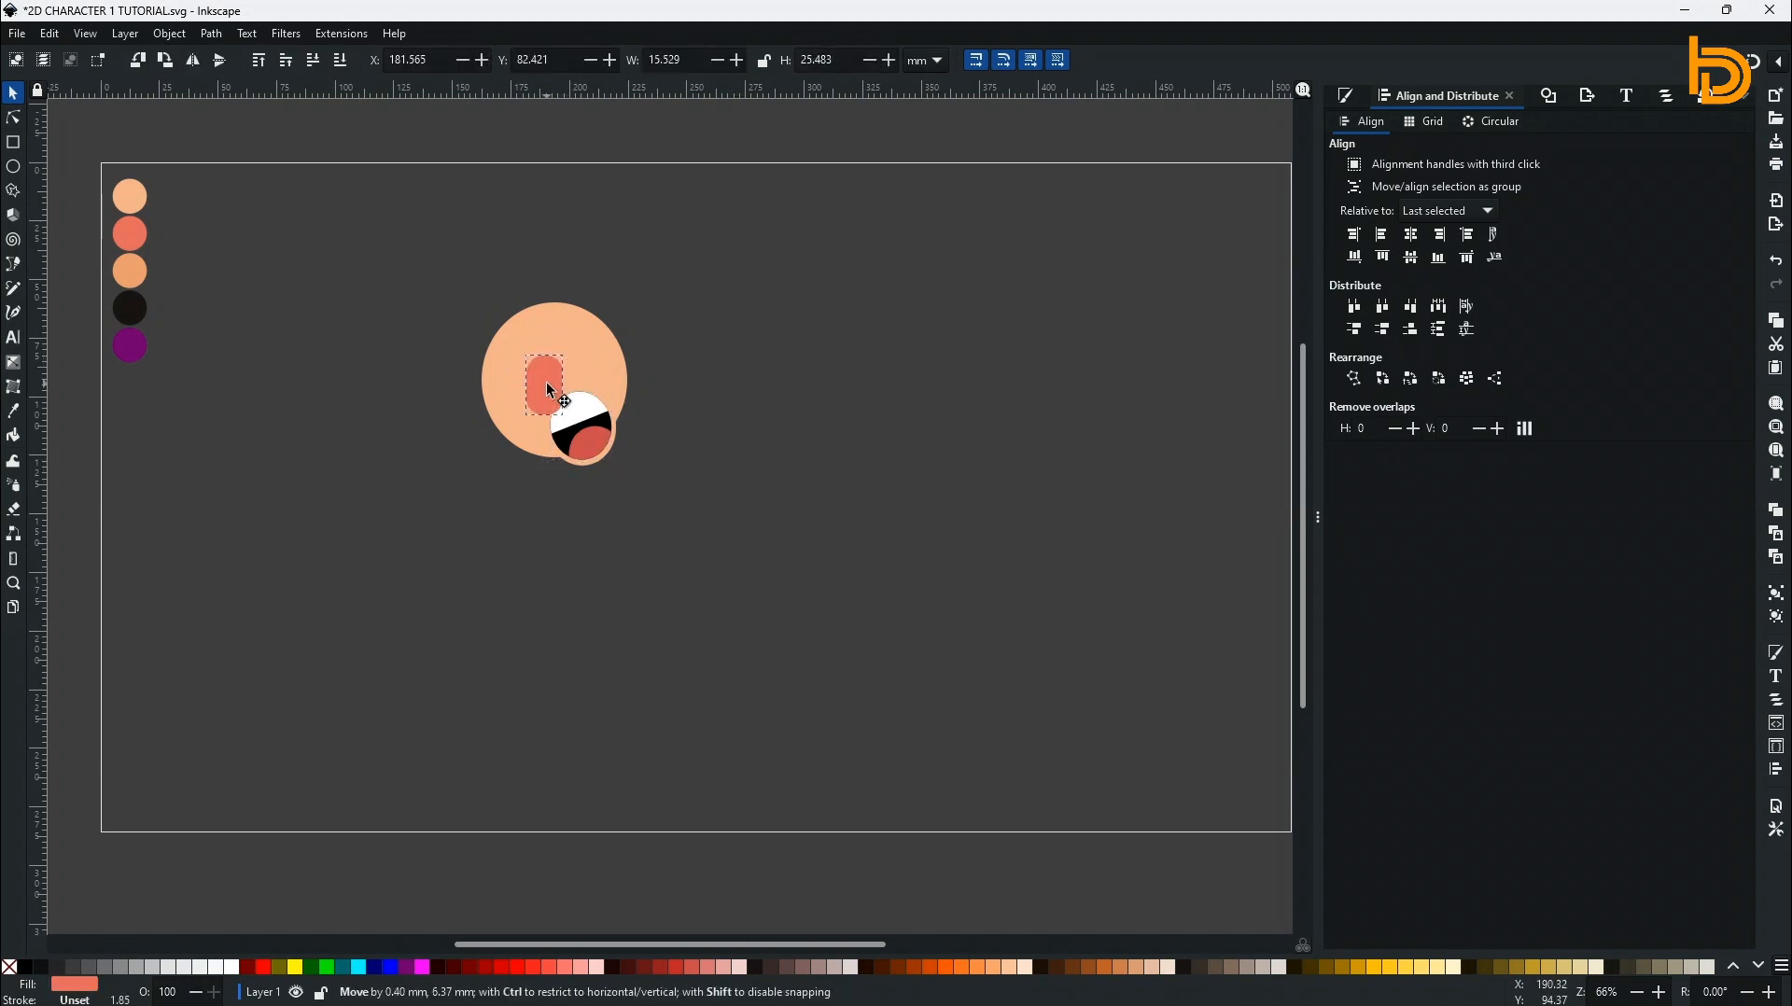
Centre the nose horizontally on the head, then lengthen it to about 30 mm and shift it slightly left.
shift+click(601, 347)
click(1411, 234)
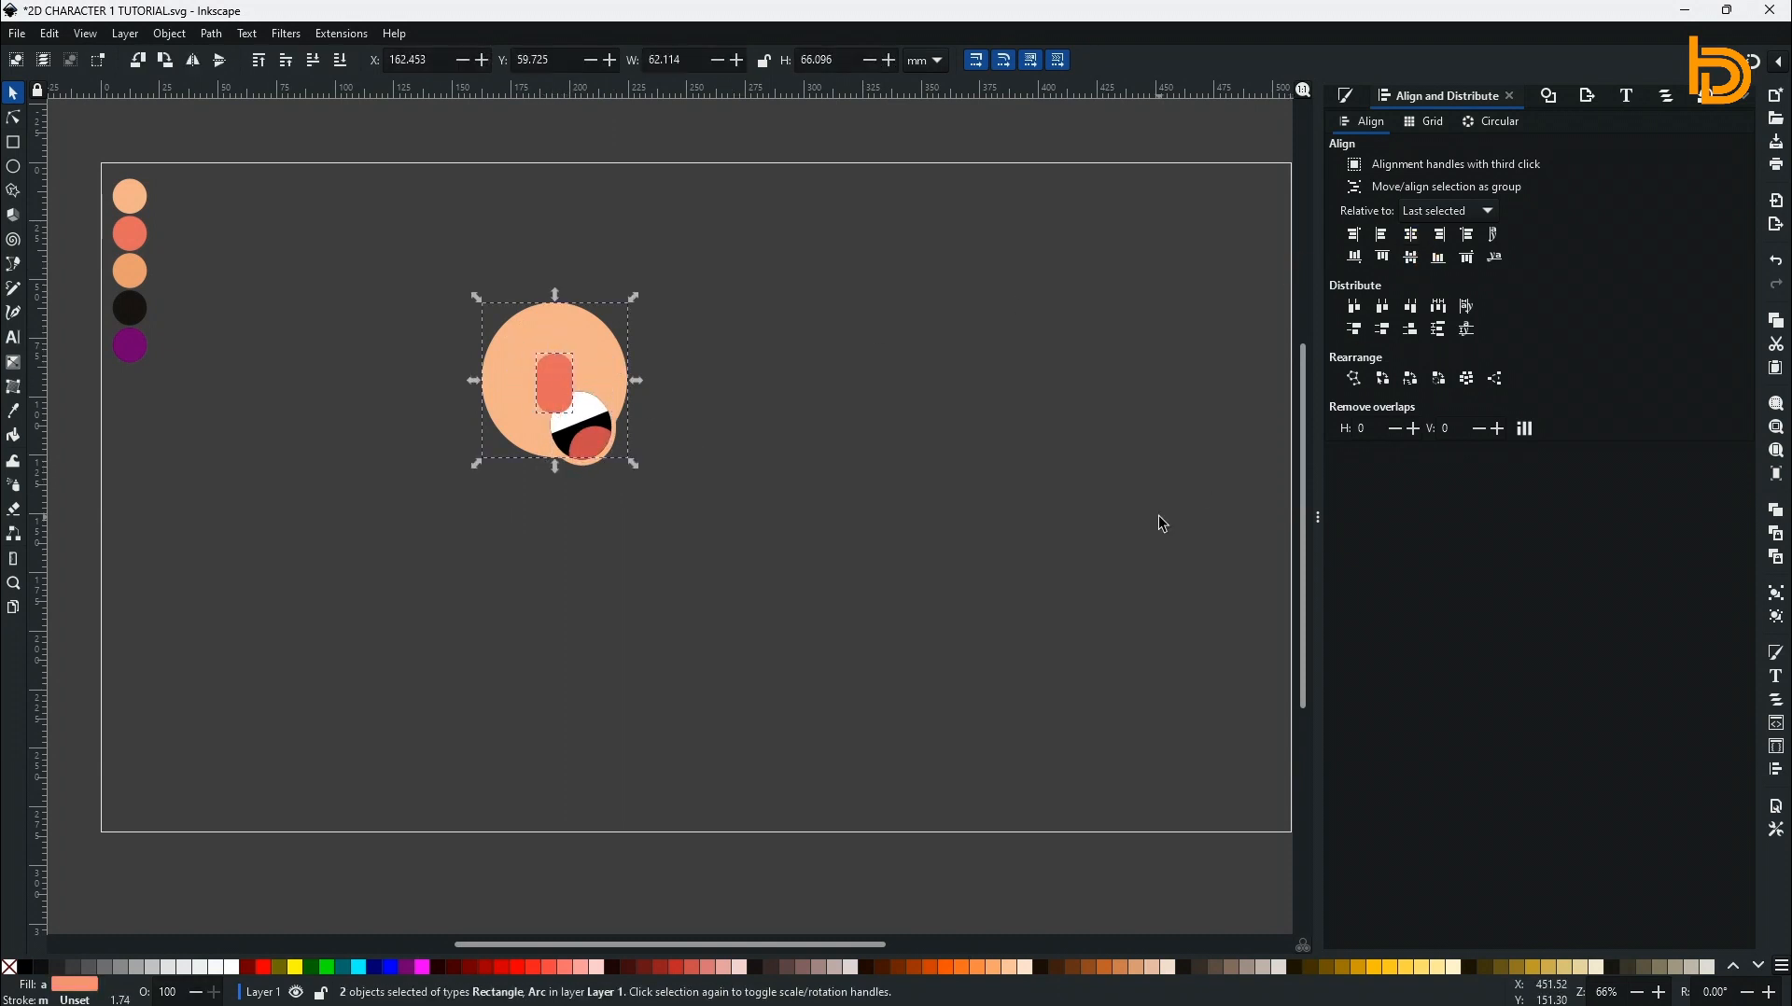
click(1160, 523)
drag(541, 366, 552, 427)
click(758, 404)
Draw a small black eye circle and, above it, a rounded black eyebrow about 18 × 7 mm with a small grey highlight.
click(10, 169)
mouse_move(267, 464)
mouse_down()
mouse_move(293, 492)
mouse_move(280, 452)
mouse_move(298, 453)
mouse_up()
click(25, 967)
click(13, 141)
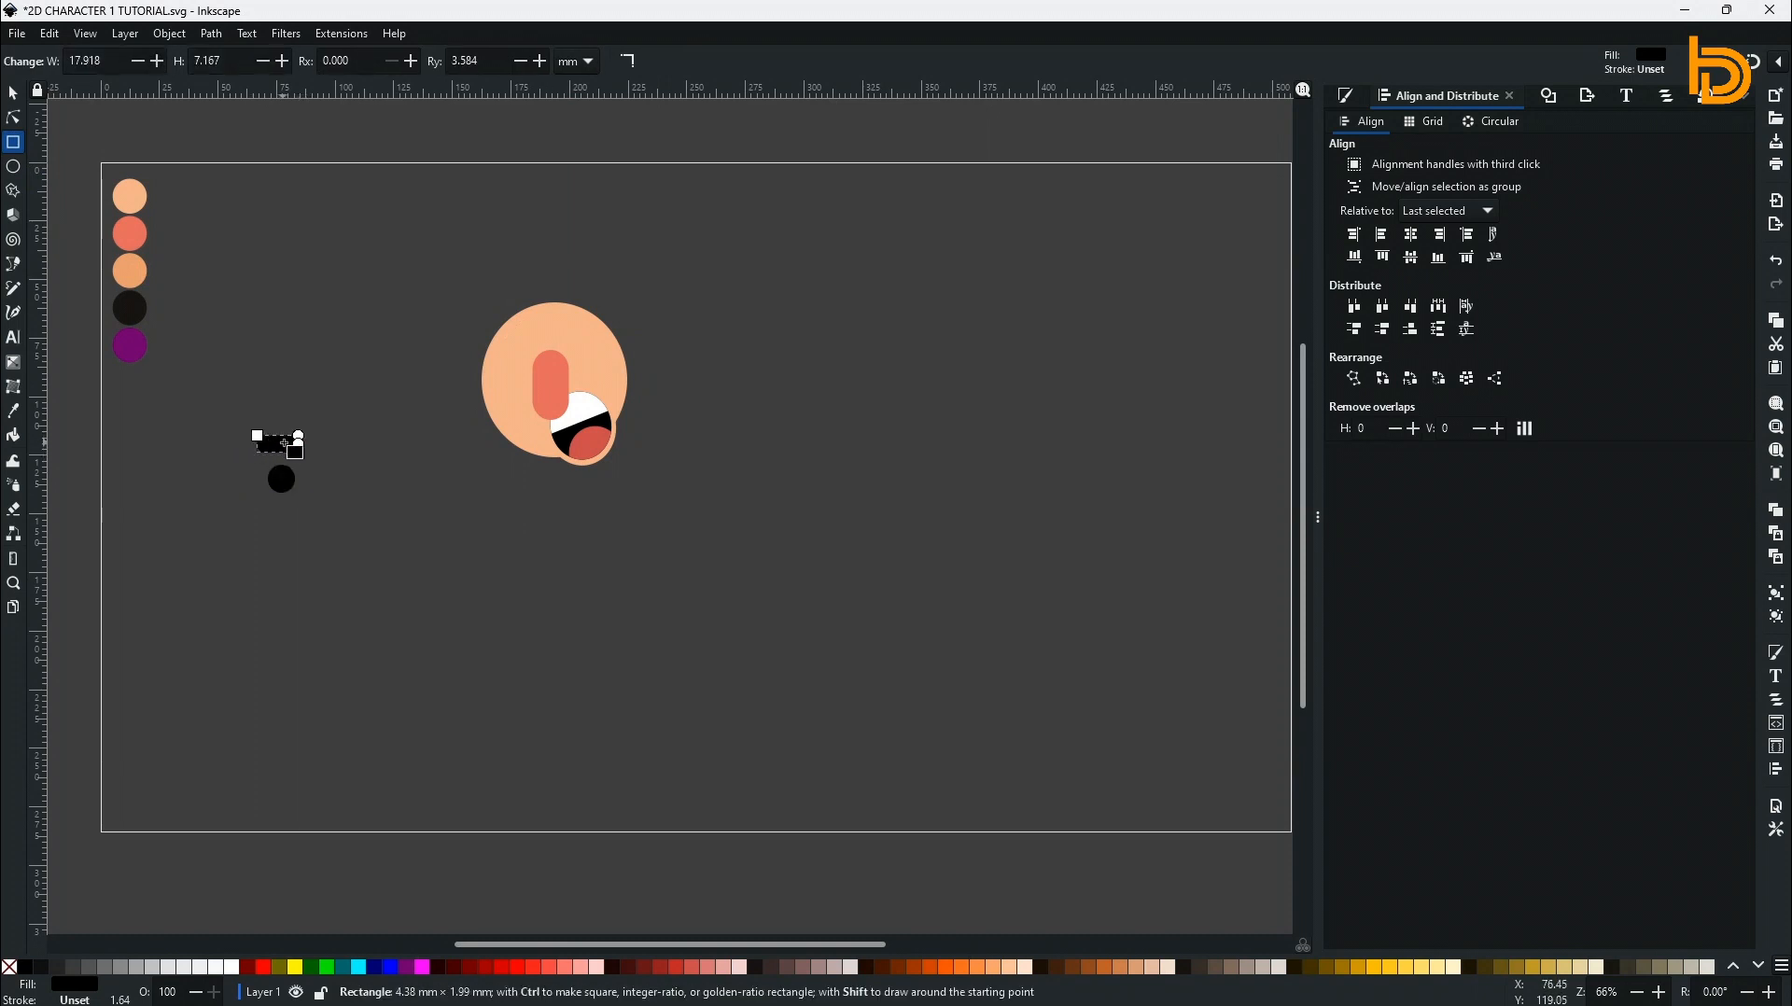
key(Escape)
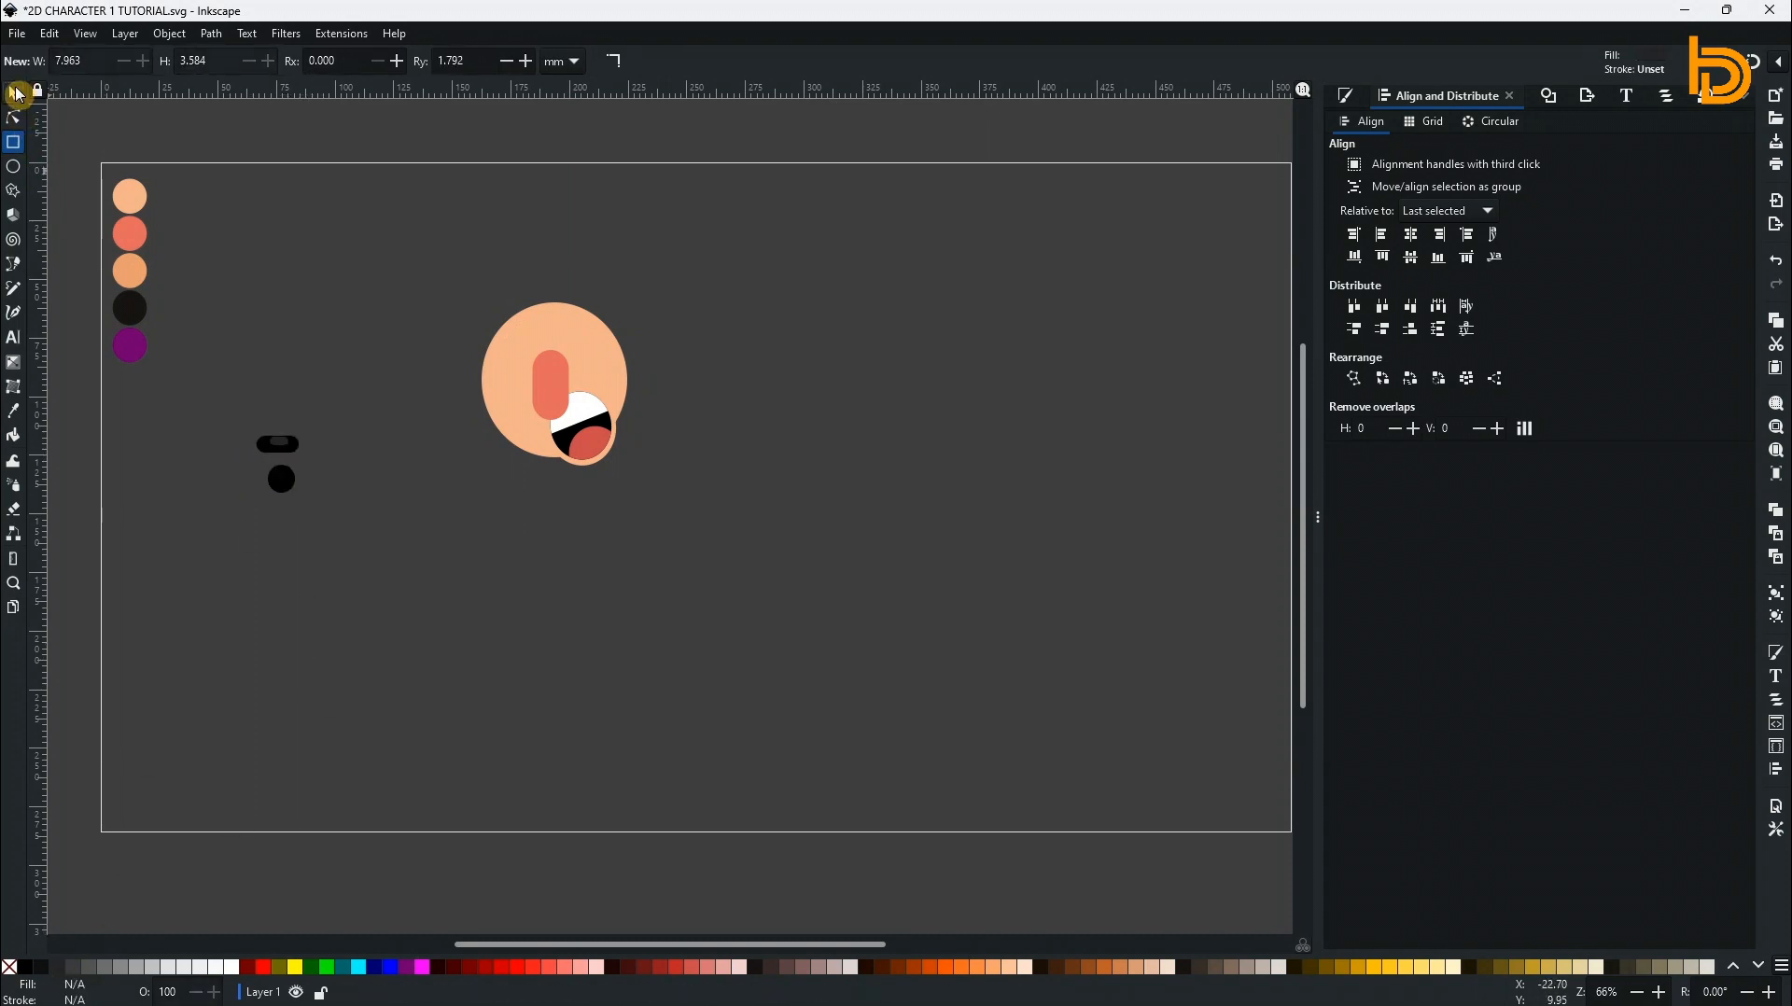
Rotate the grouped eyebrow and highlight slightly clockwise and set it just above the eye circle.
click(19, 94)
click(290, 446)
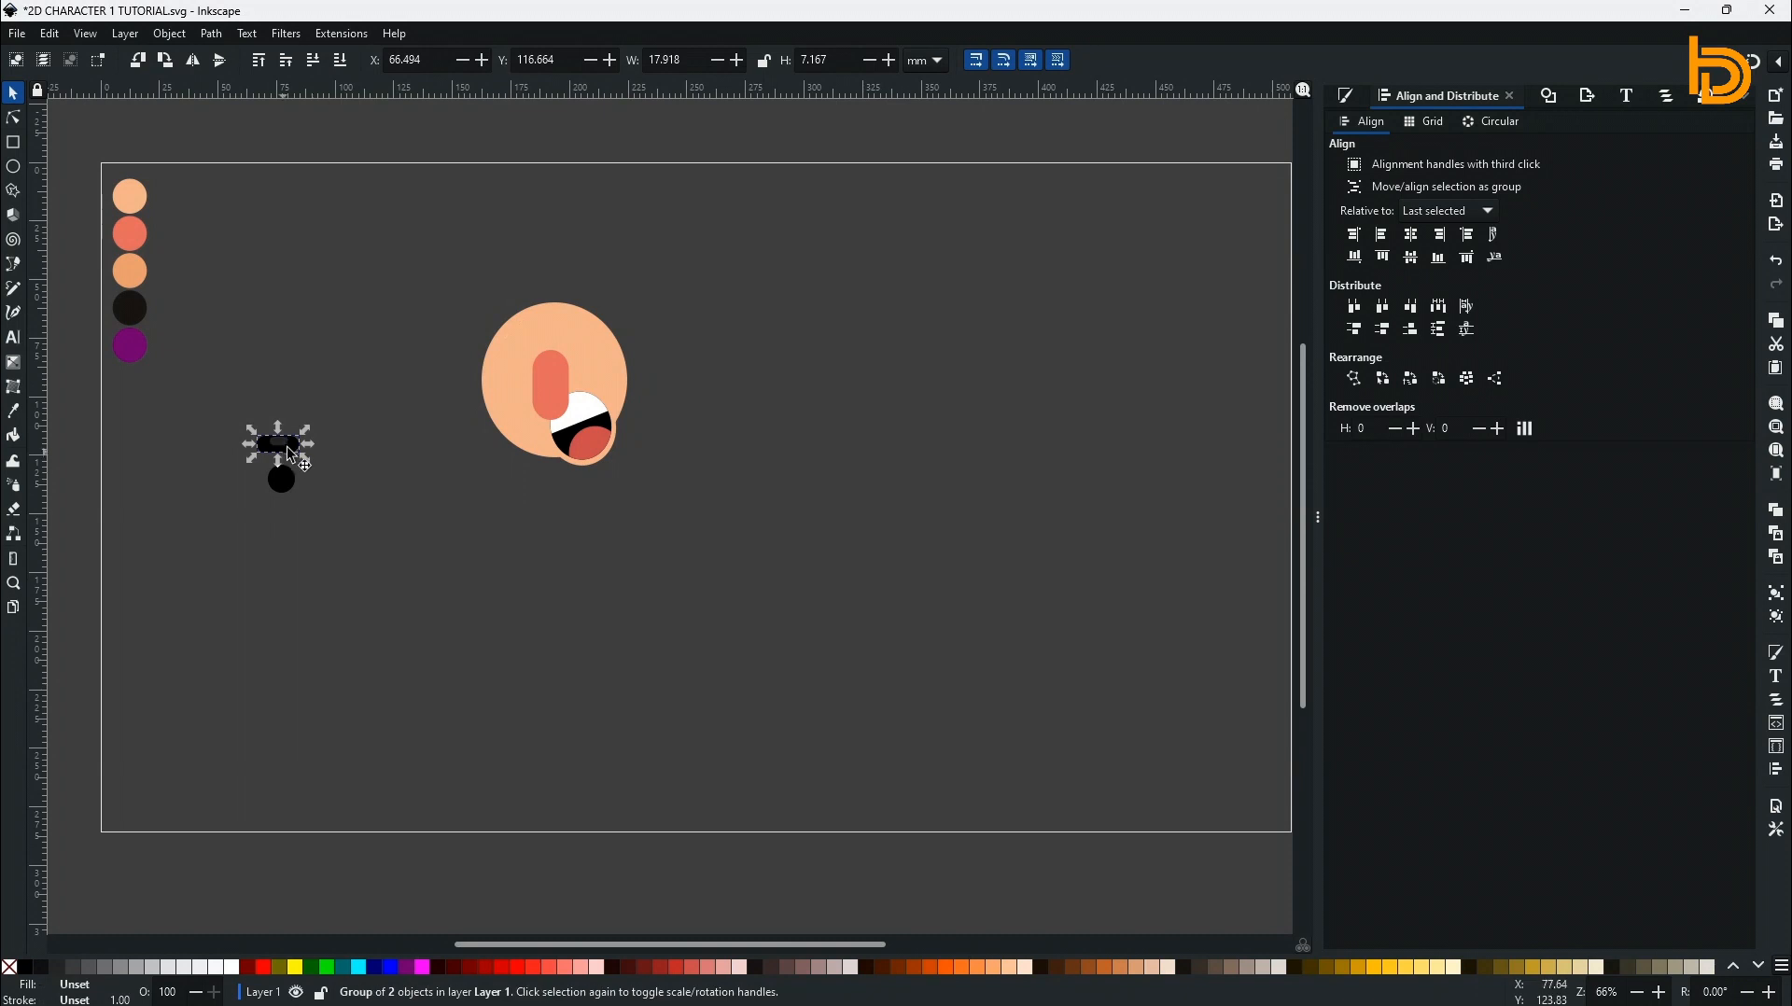
mouse_move(288, 446)
mouse_down()
mouse_move(278, 464)
mouse_move(297, 458)
mouse_up()
click(289, 450)
Duplicate the eye and eyebrow, flip the copy horizontally, and place the two sets on the face on either side of the nose.
shift+click(280, 475)
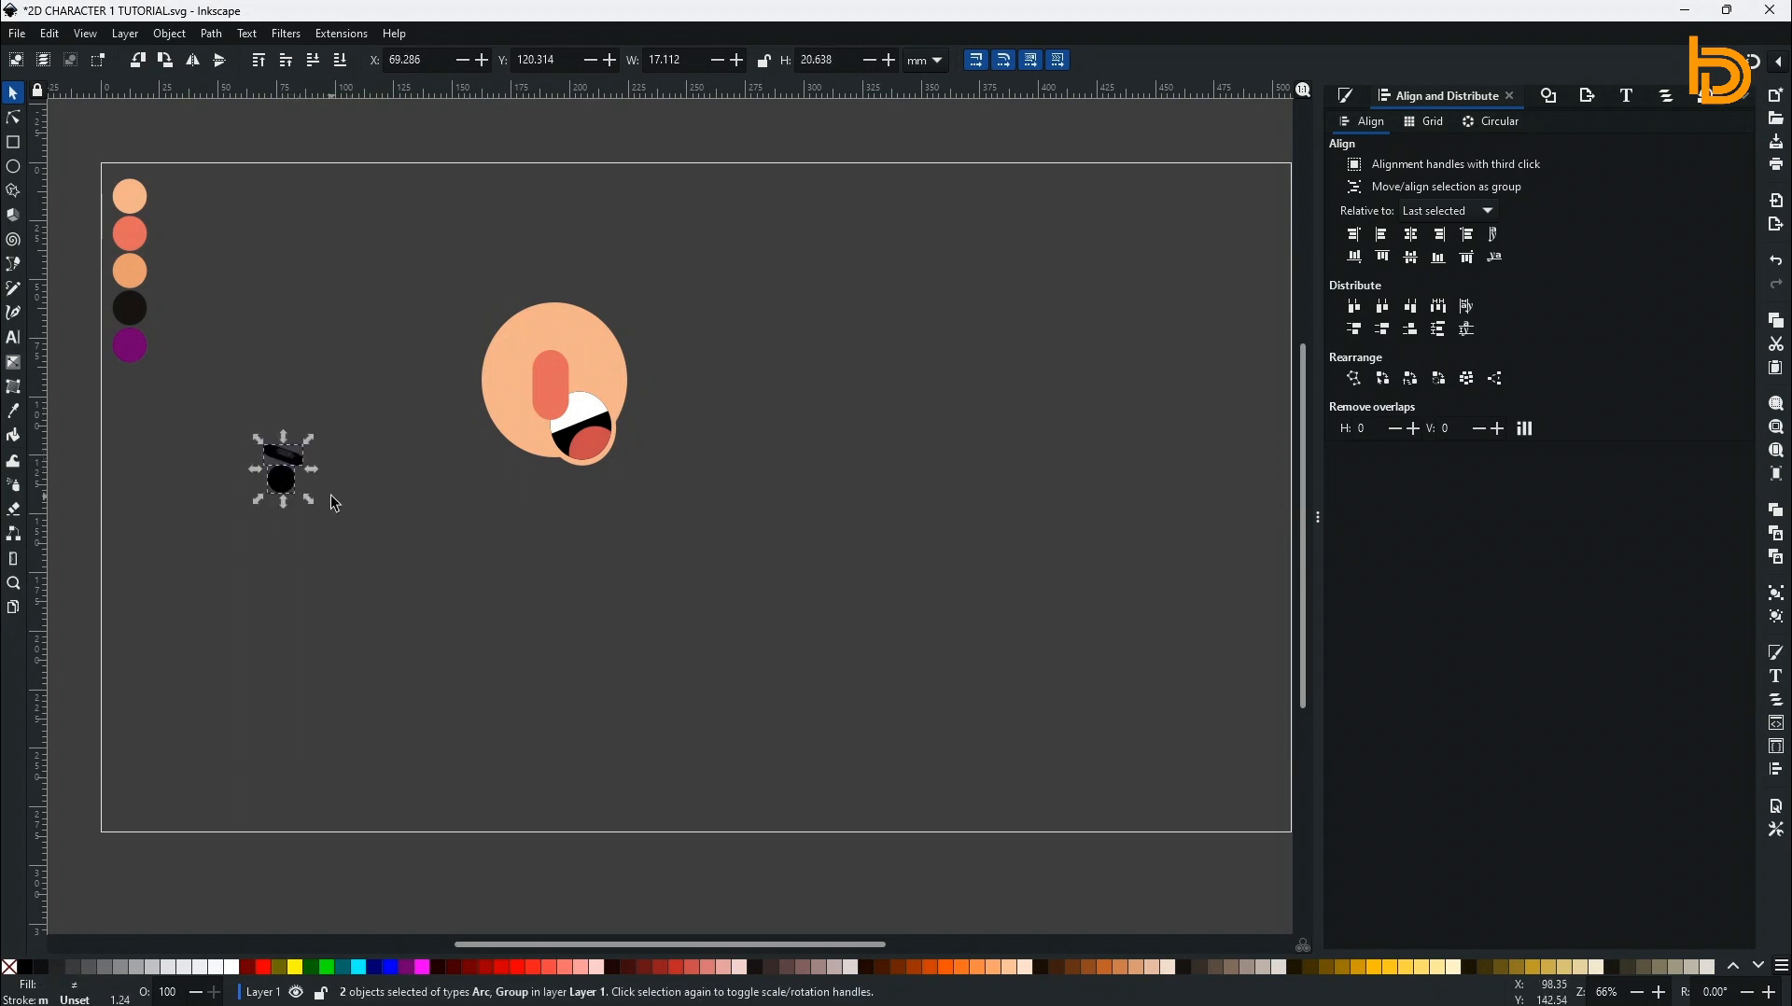
key(ctrl+d)
click(196, 70)
key(shift+Right)
key(shift+Right)
key(shift+Right)
key(shift+Right)
key(shift+Right)
key(shift+Right)
key(shift+Right)
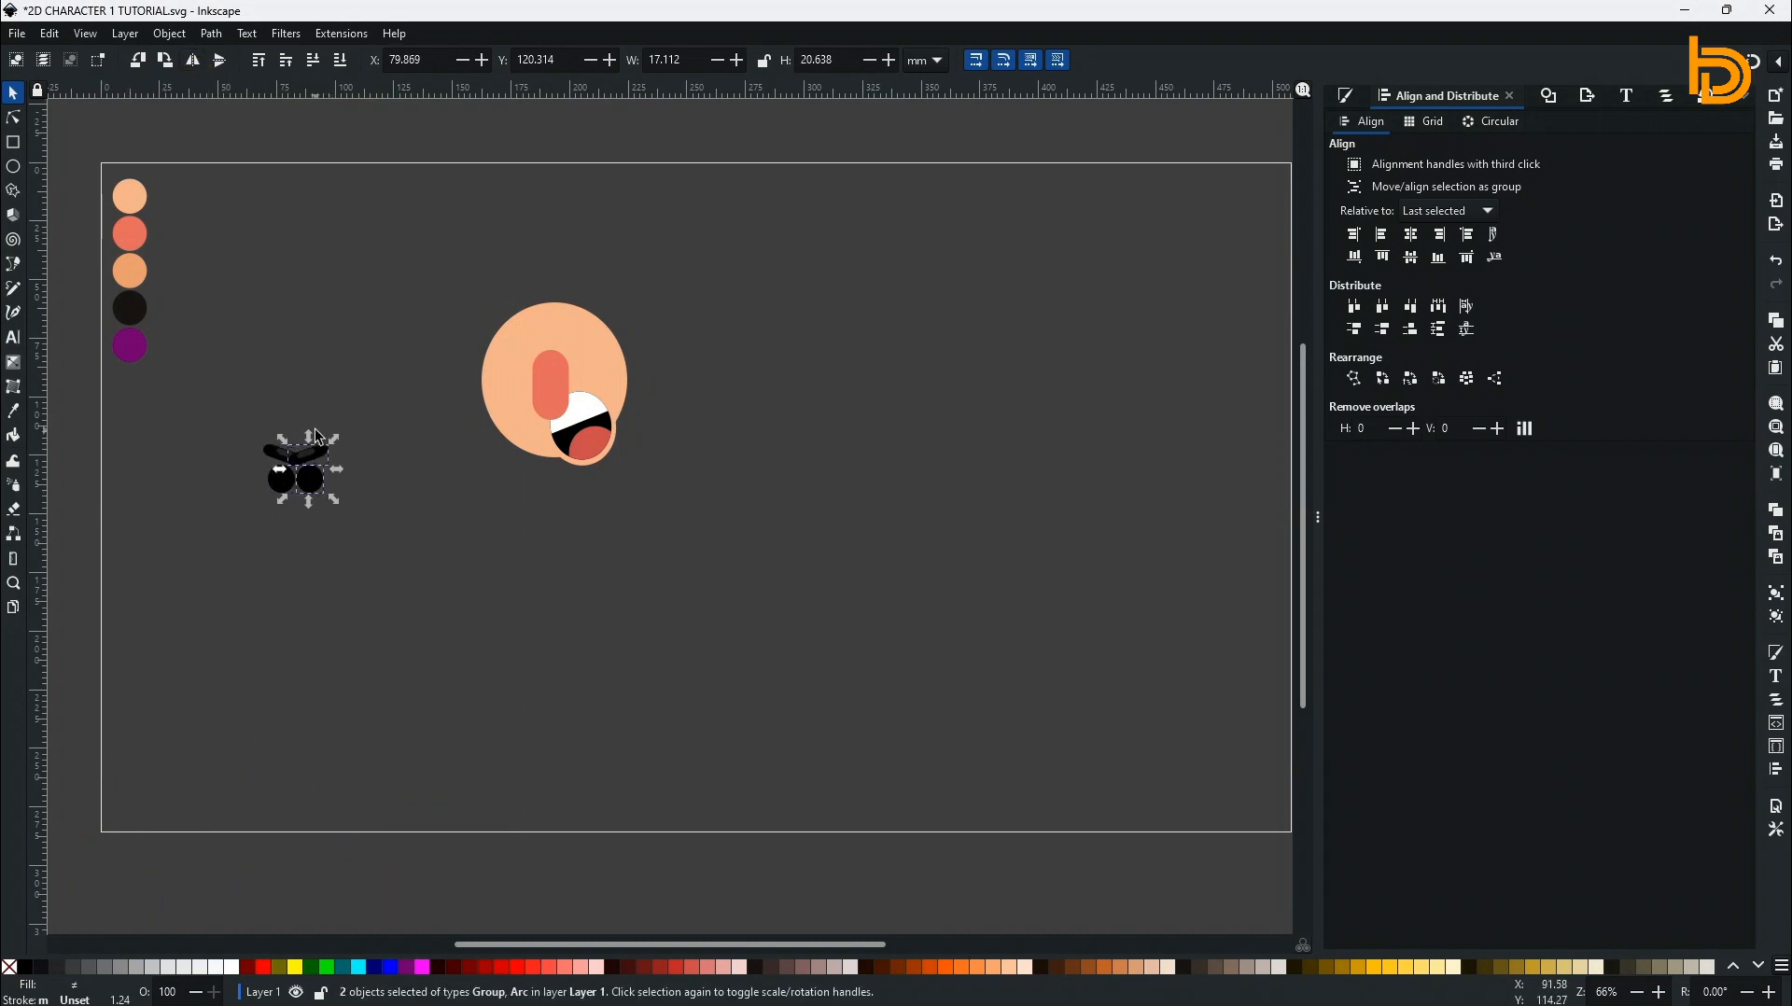
drag(227, 427, 602, 354)
Nudge the coral nose left so it sits midway between the two eyes.
click(558, 379)
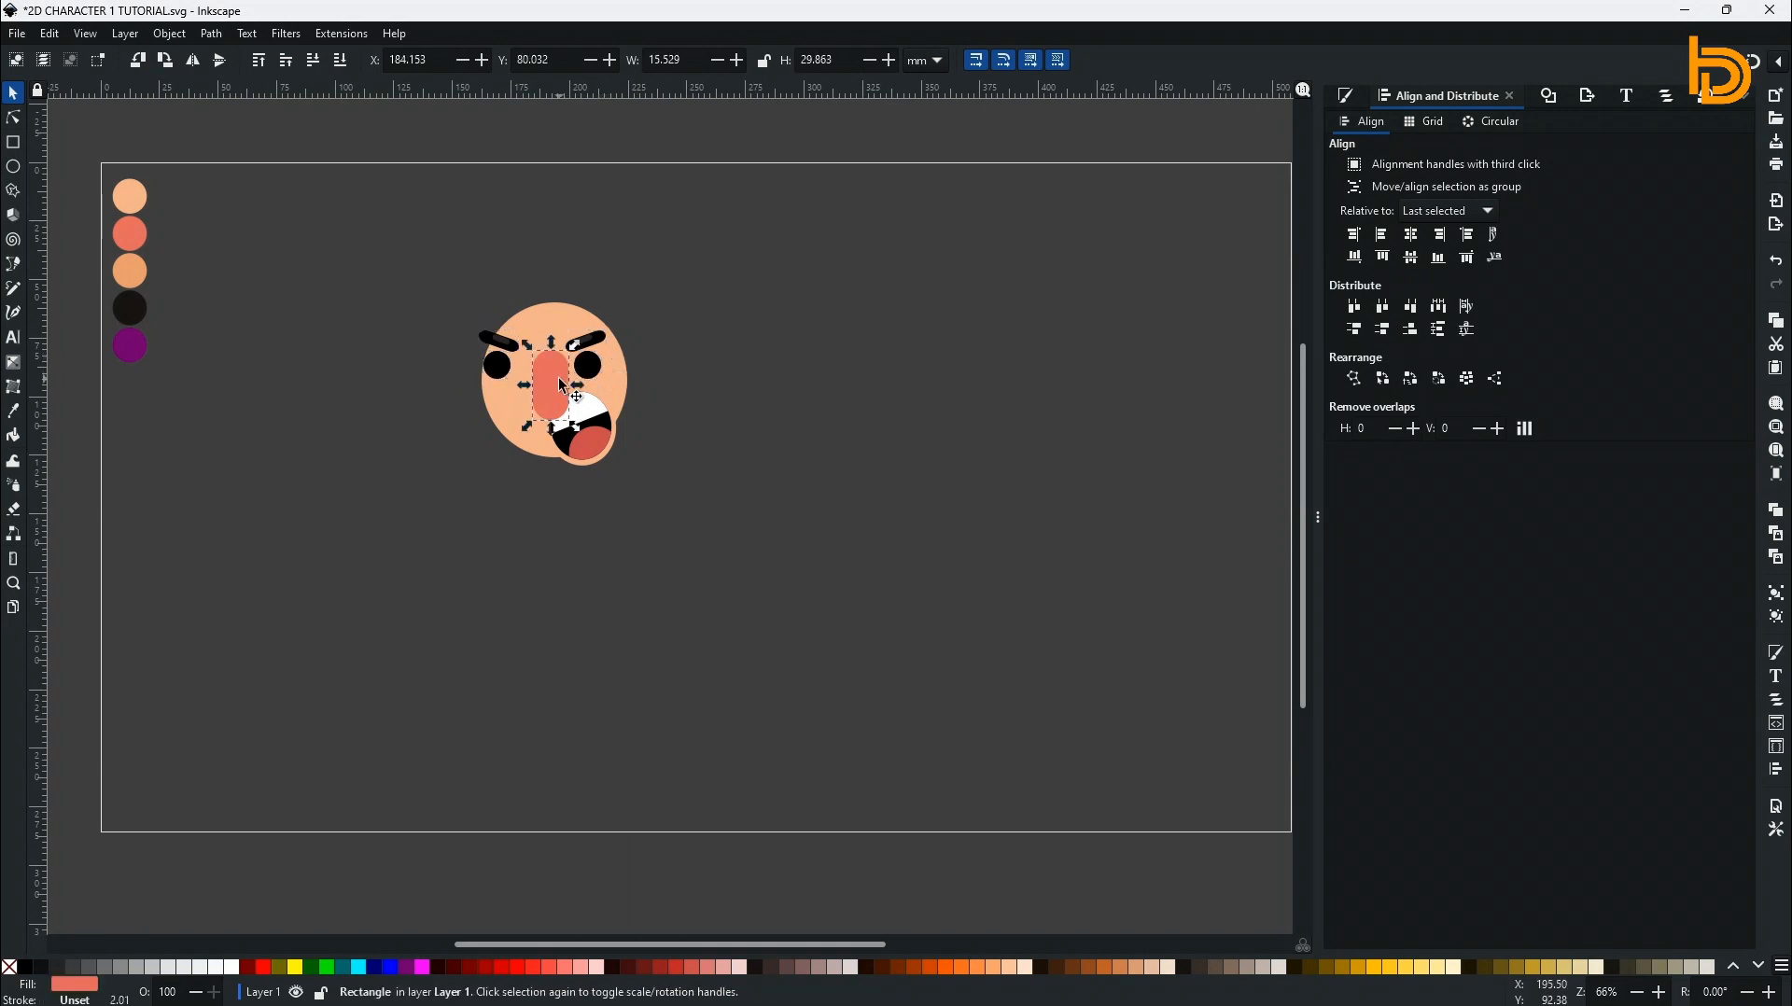
key(Left)
key(Left)
key(Left)
key(Left)
key(Left)
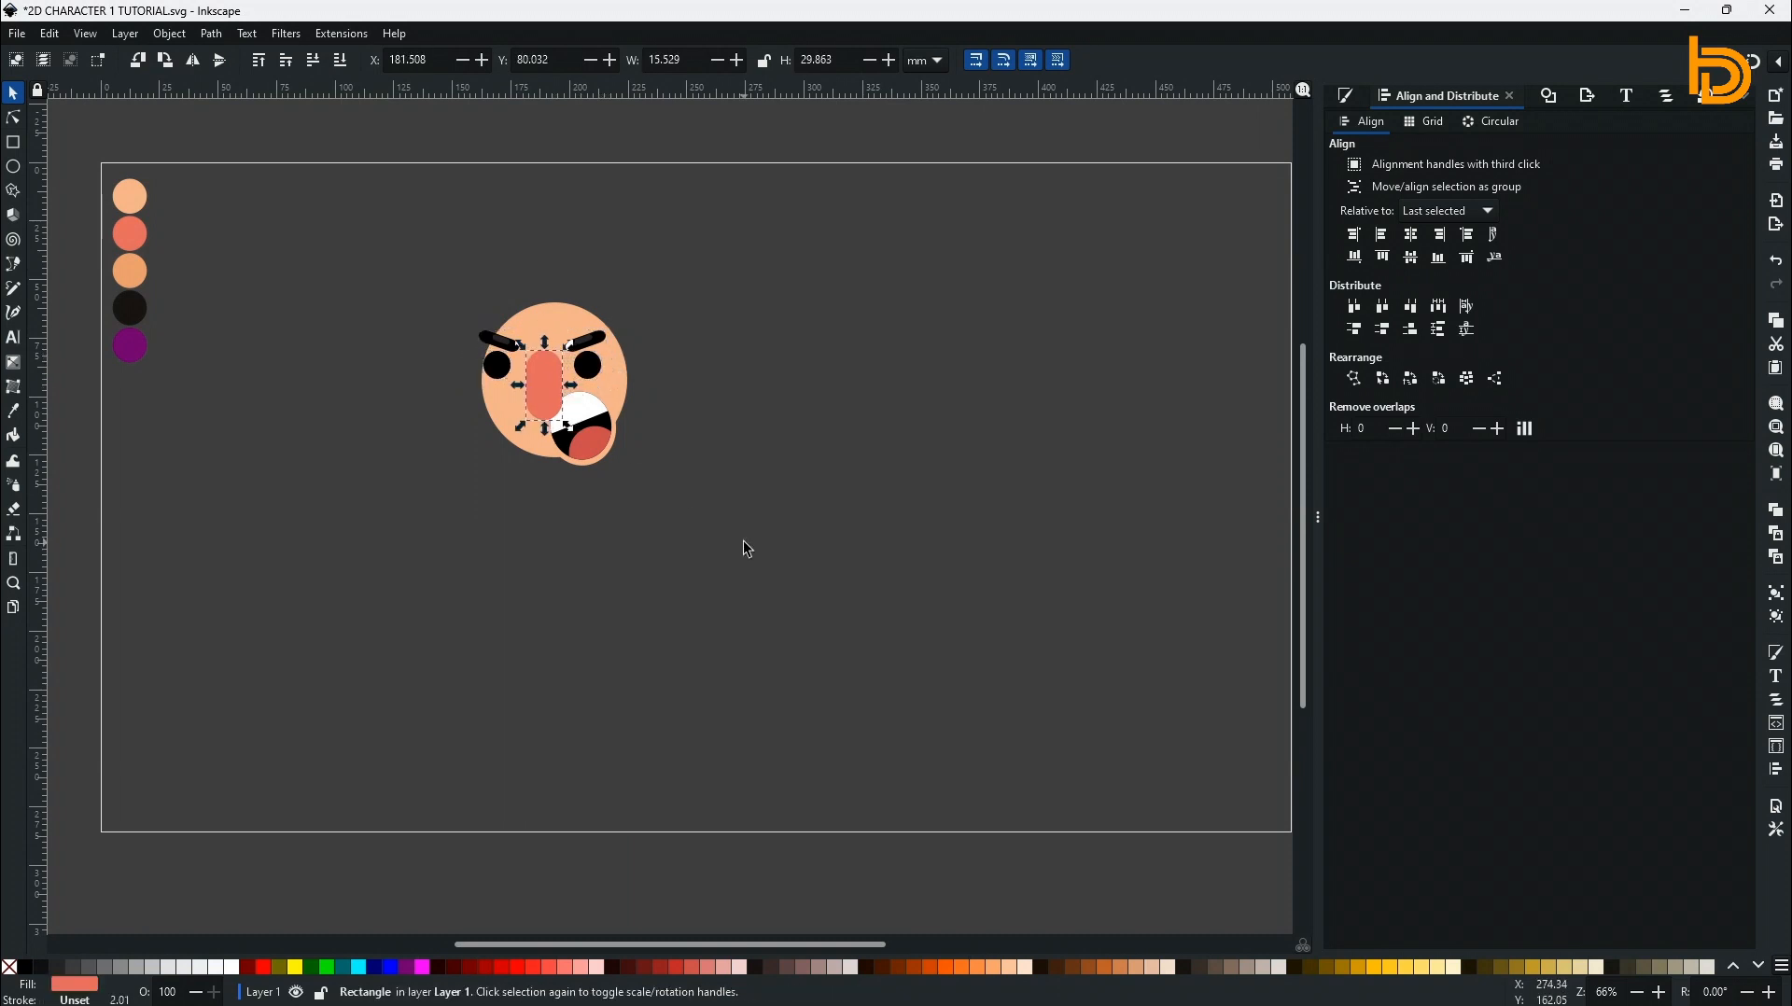
Group both eyes and eyebrows into one object and fine-tune the nose slightly to the left.
click(594, 362)
shift+click(575, 343)
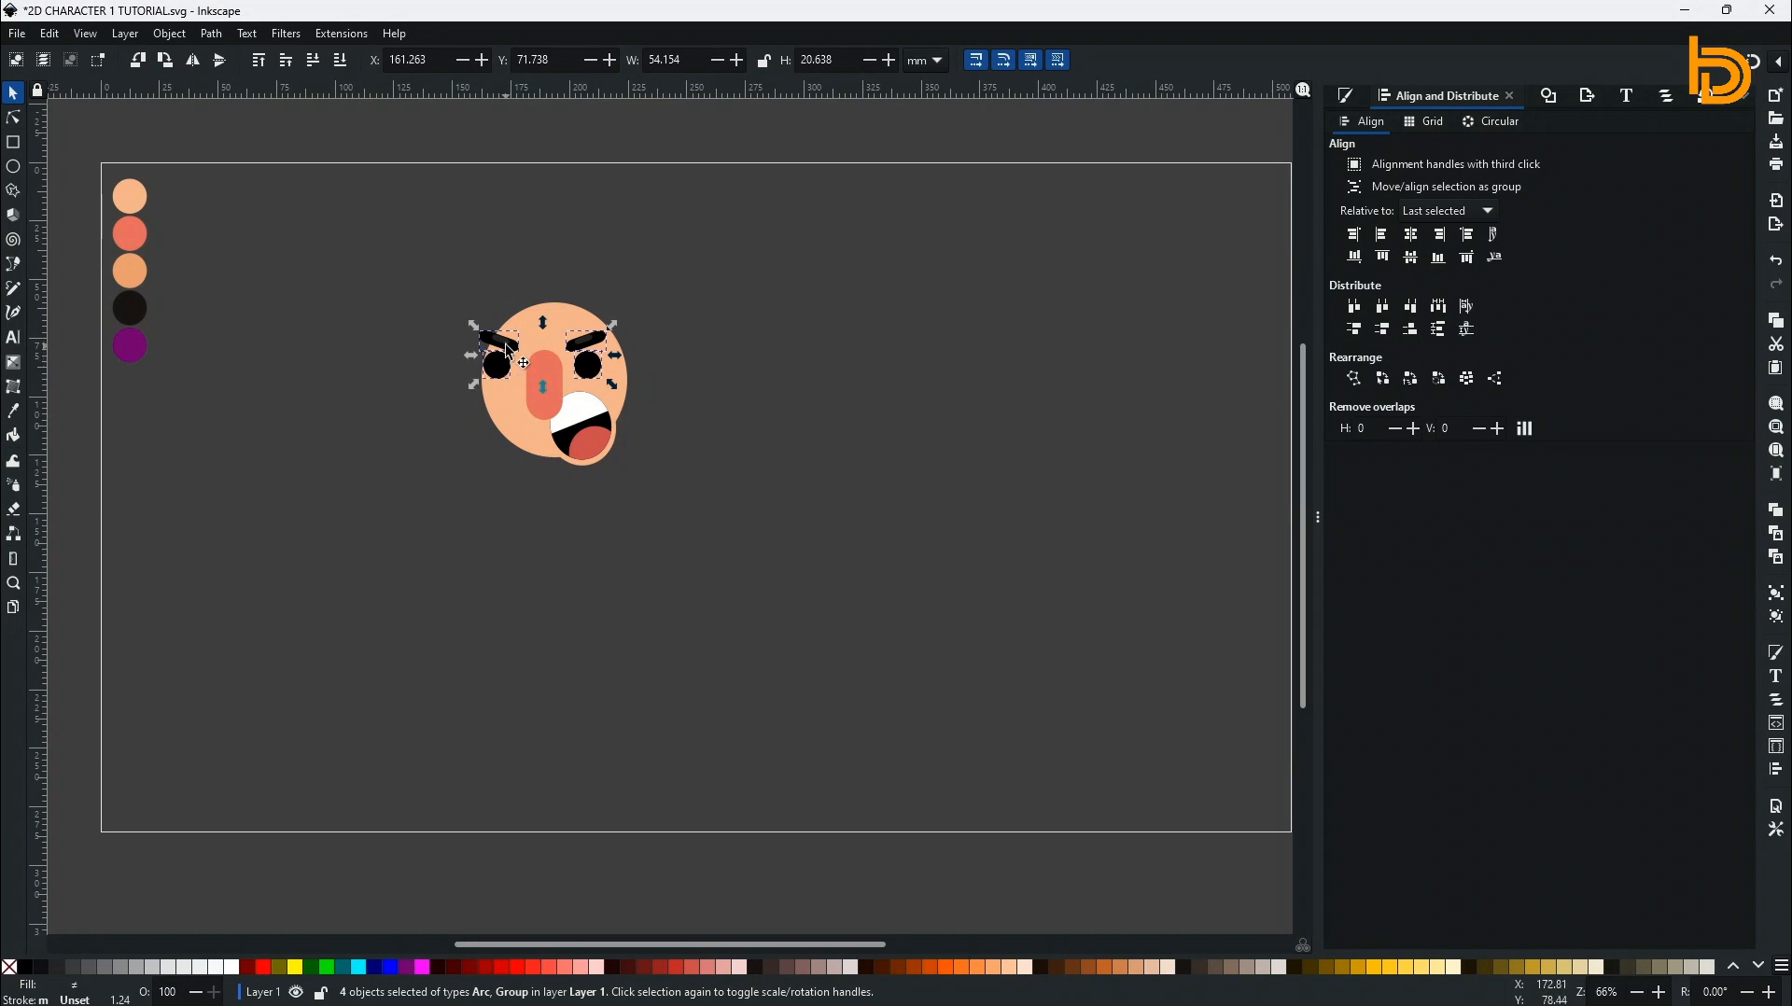
key(ctrl+g)
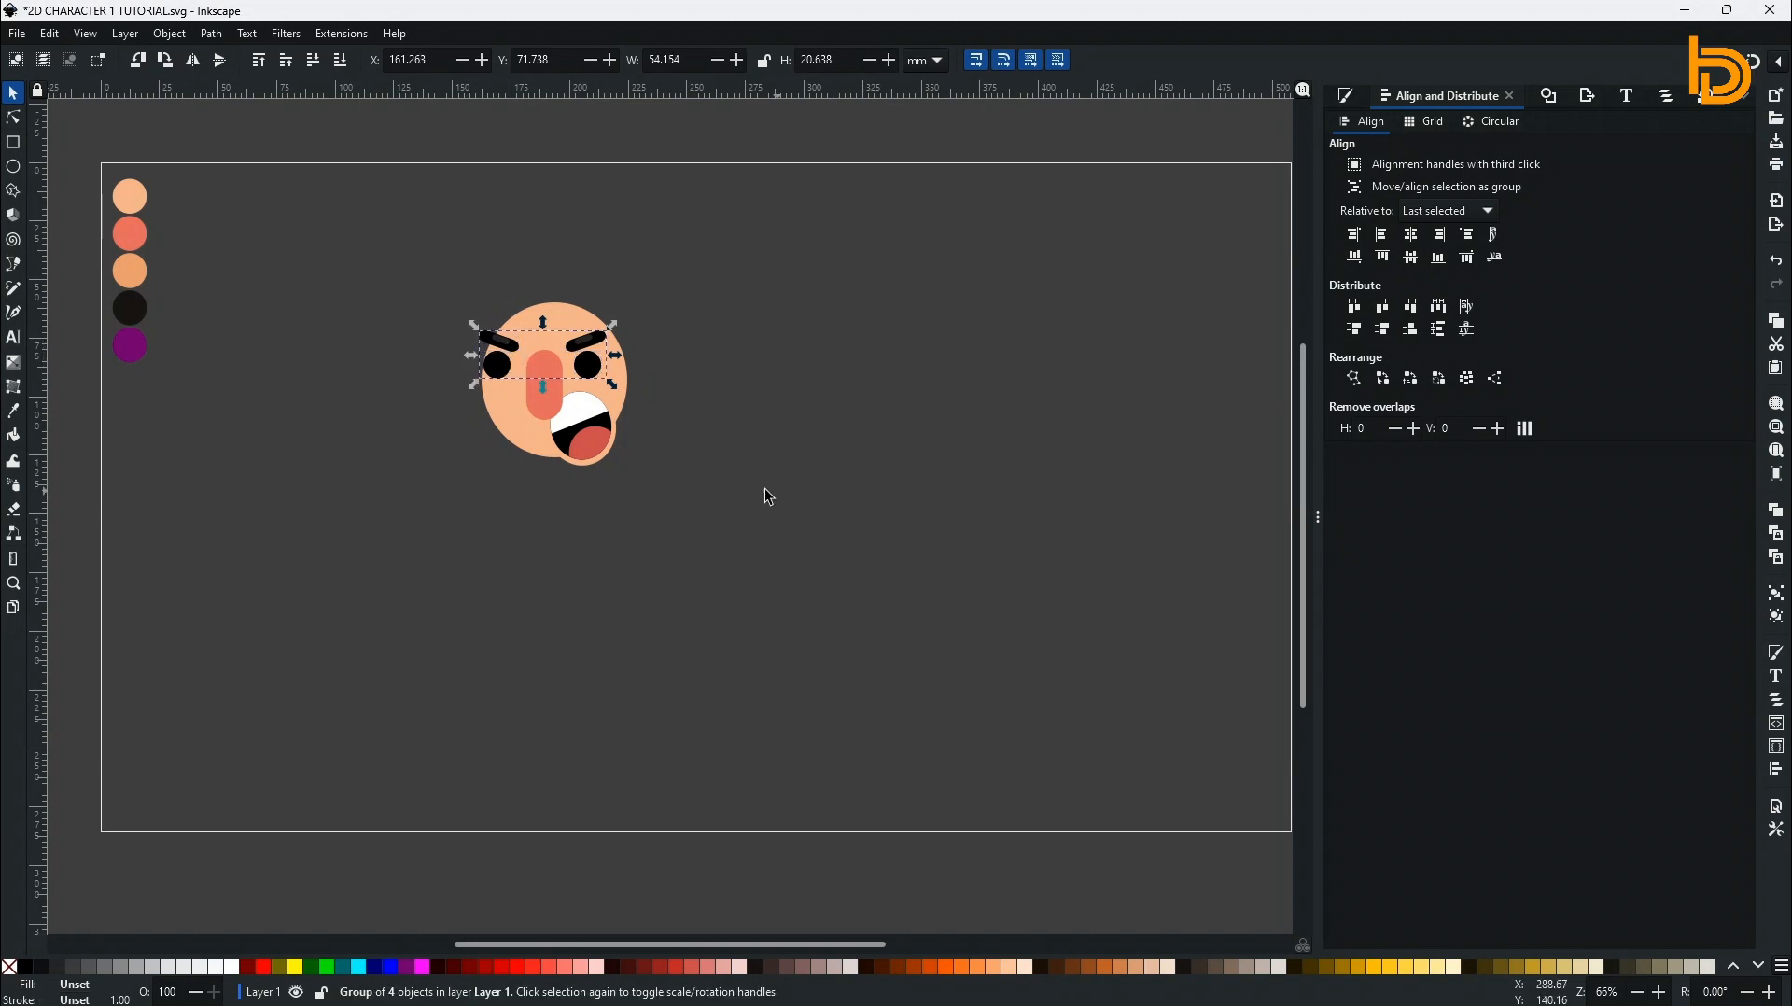
click(558, 408)
key(Escape)
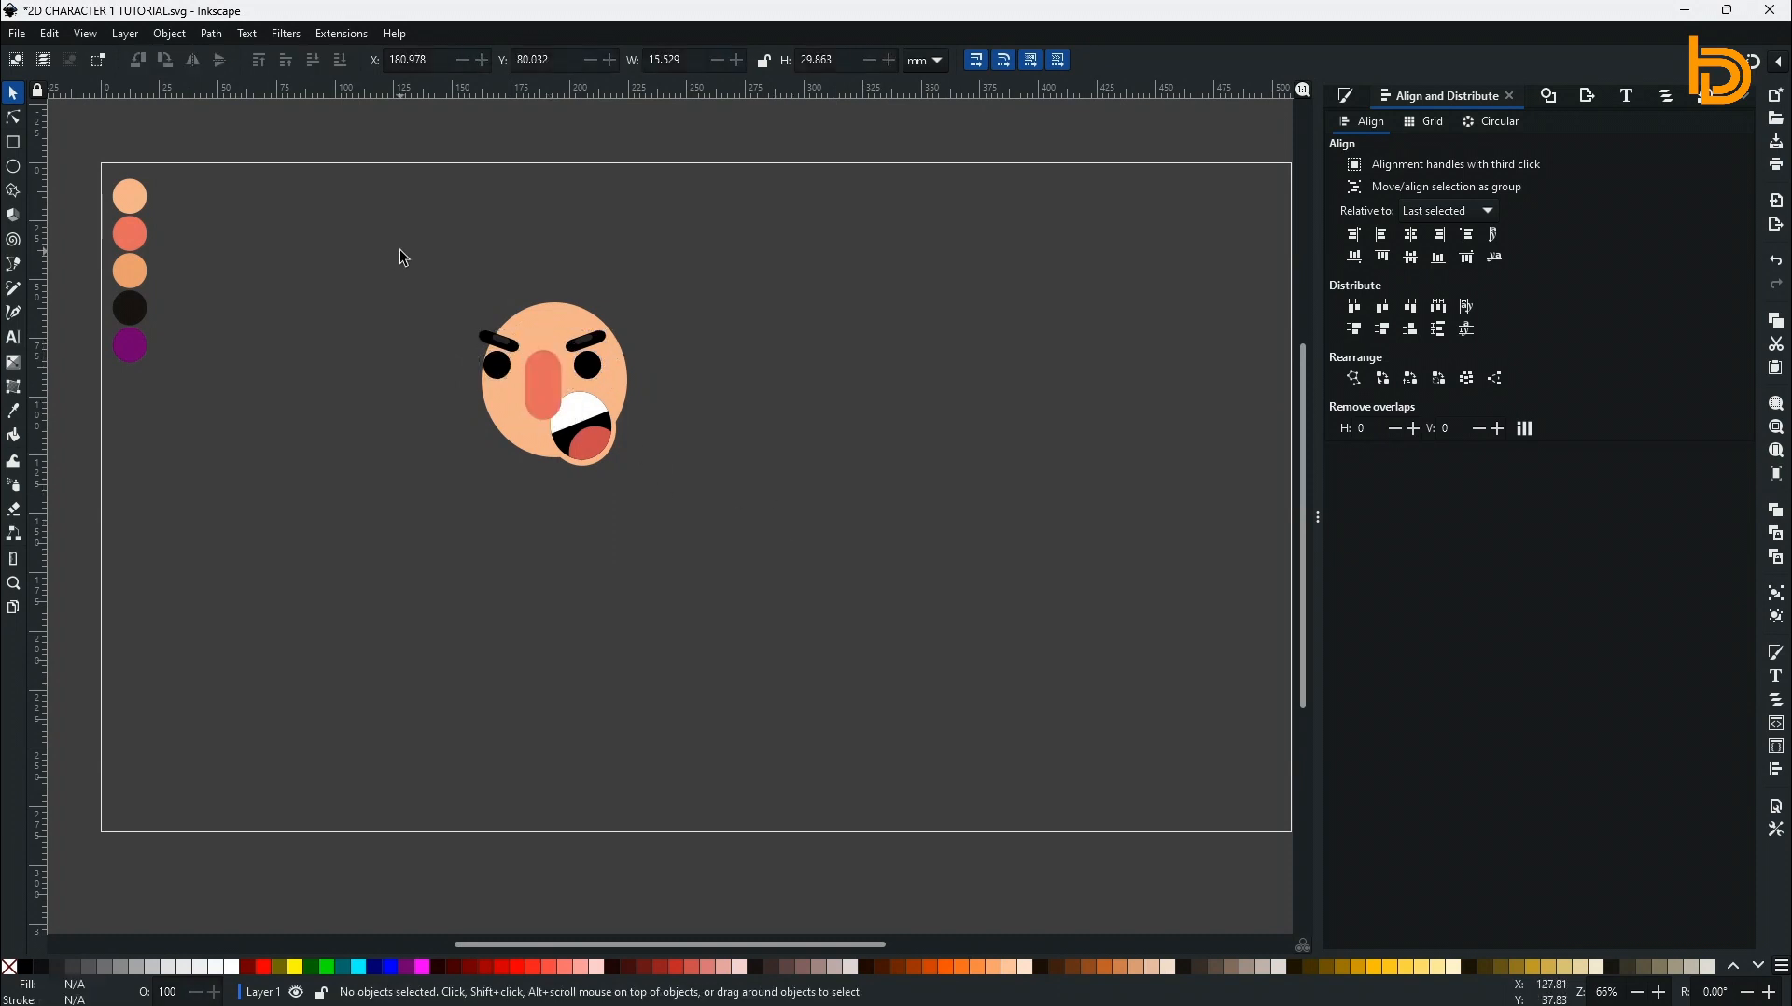
Draw a circle about 20 mm across for the ear beside the head.
key(e)
drag(276, 455, 322, 502)
key(s)
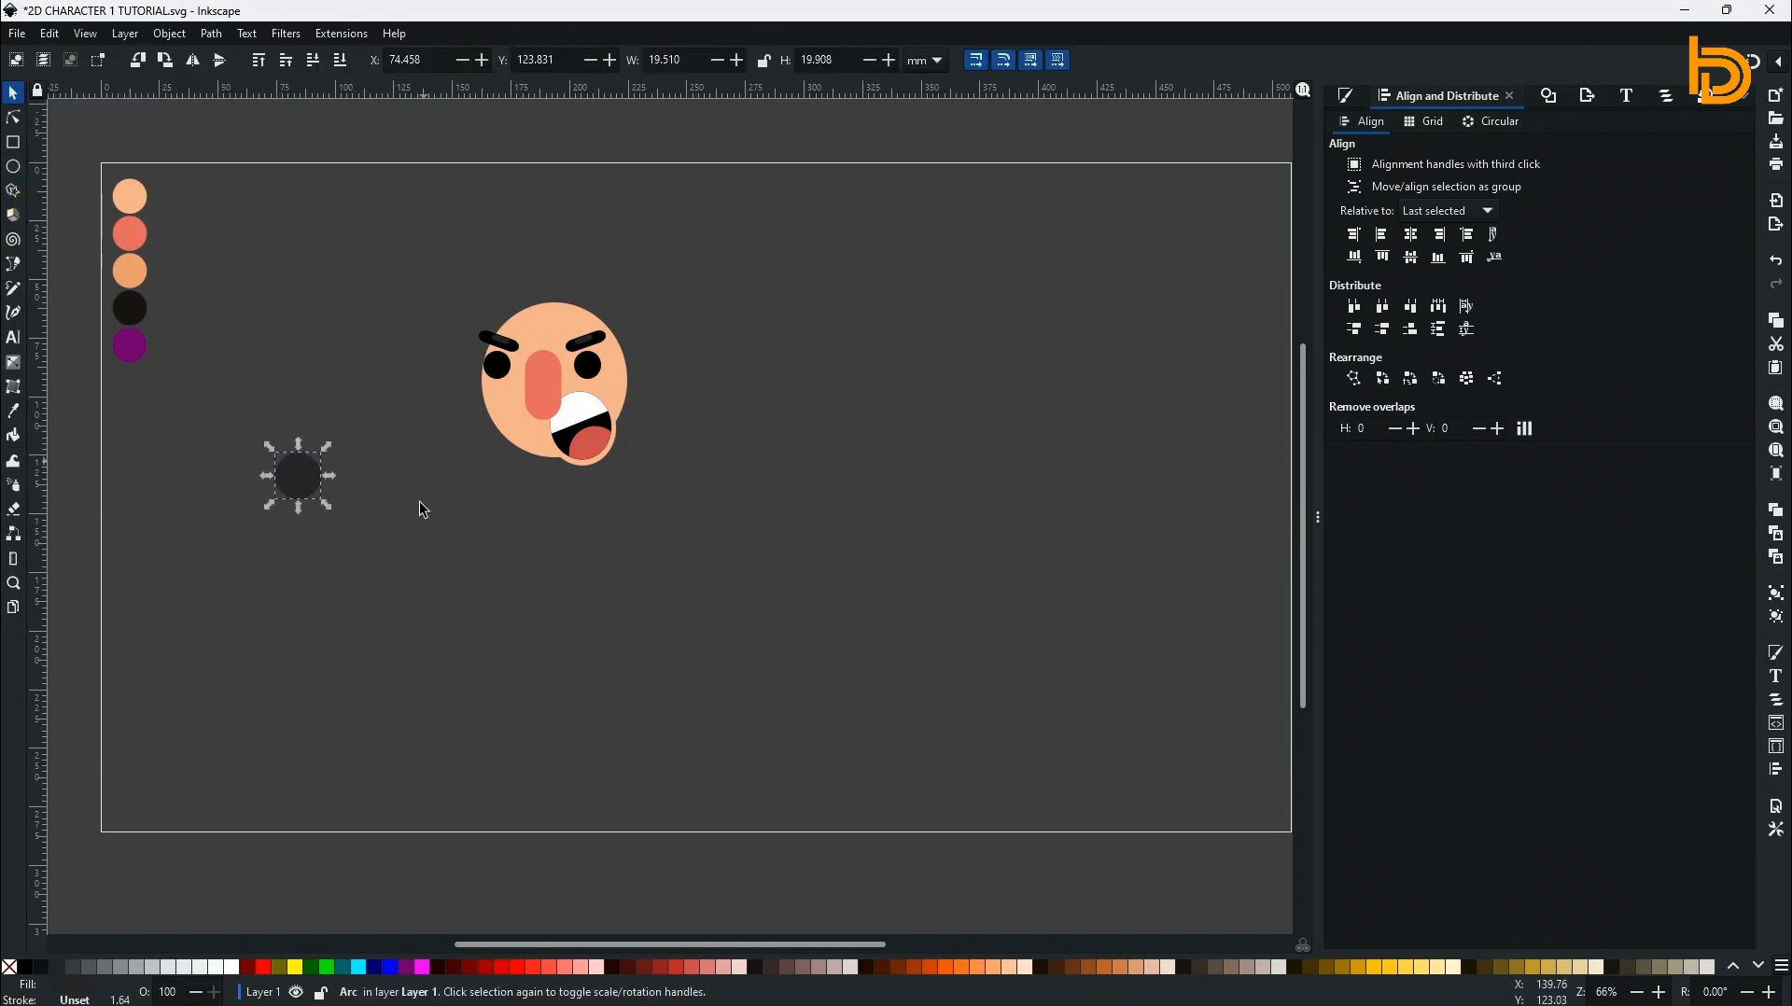
Copy the ear circle, paste it in place and shrink the copy into a smaller concentric inner circle.
click(49, 34)
click(119, 148)
click(54, 35)
click(126, 199)
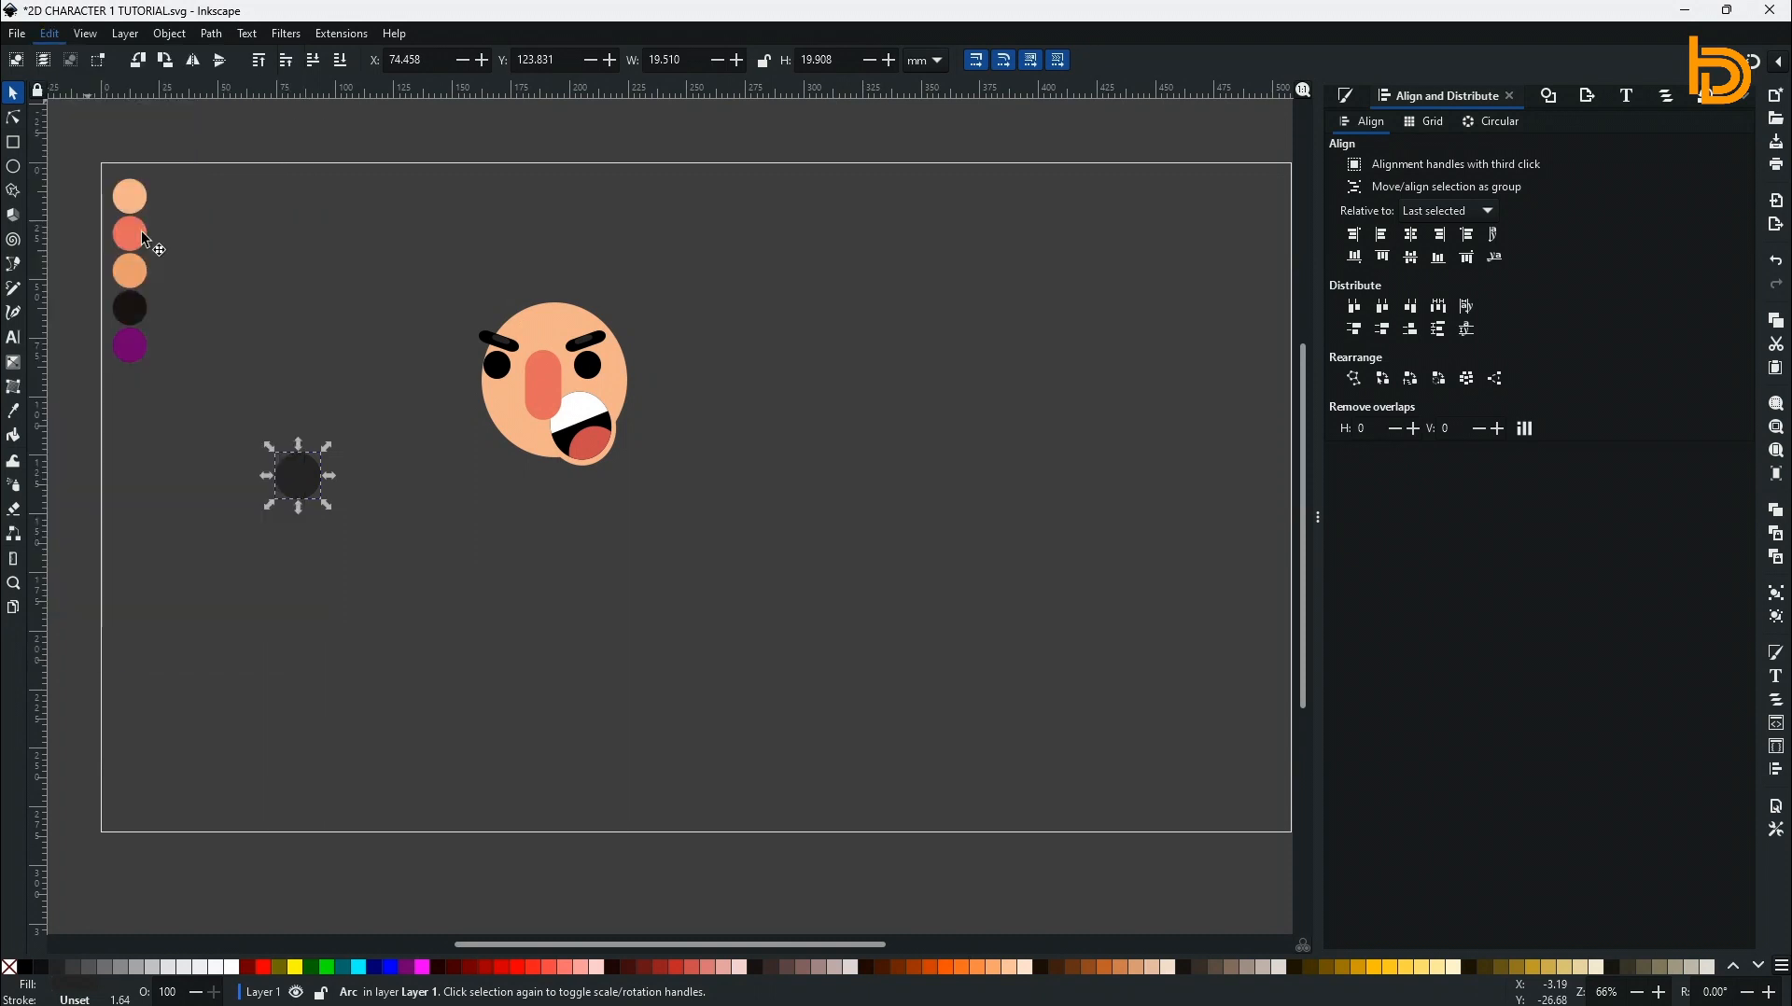
drag(331, 512, 315, 507)
Fill the outer ear circle with the palette's light peach and the inner circle with the palette's coral colour.
click(301, 501)
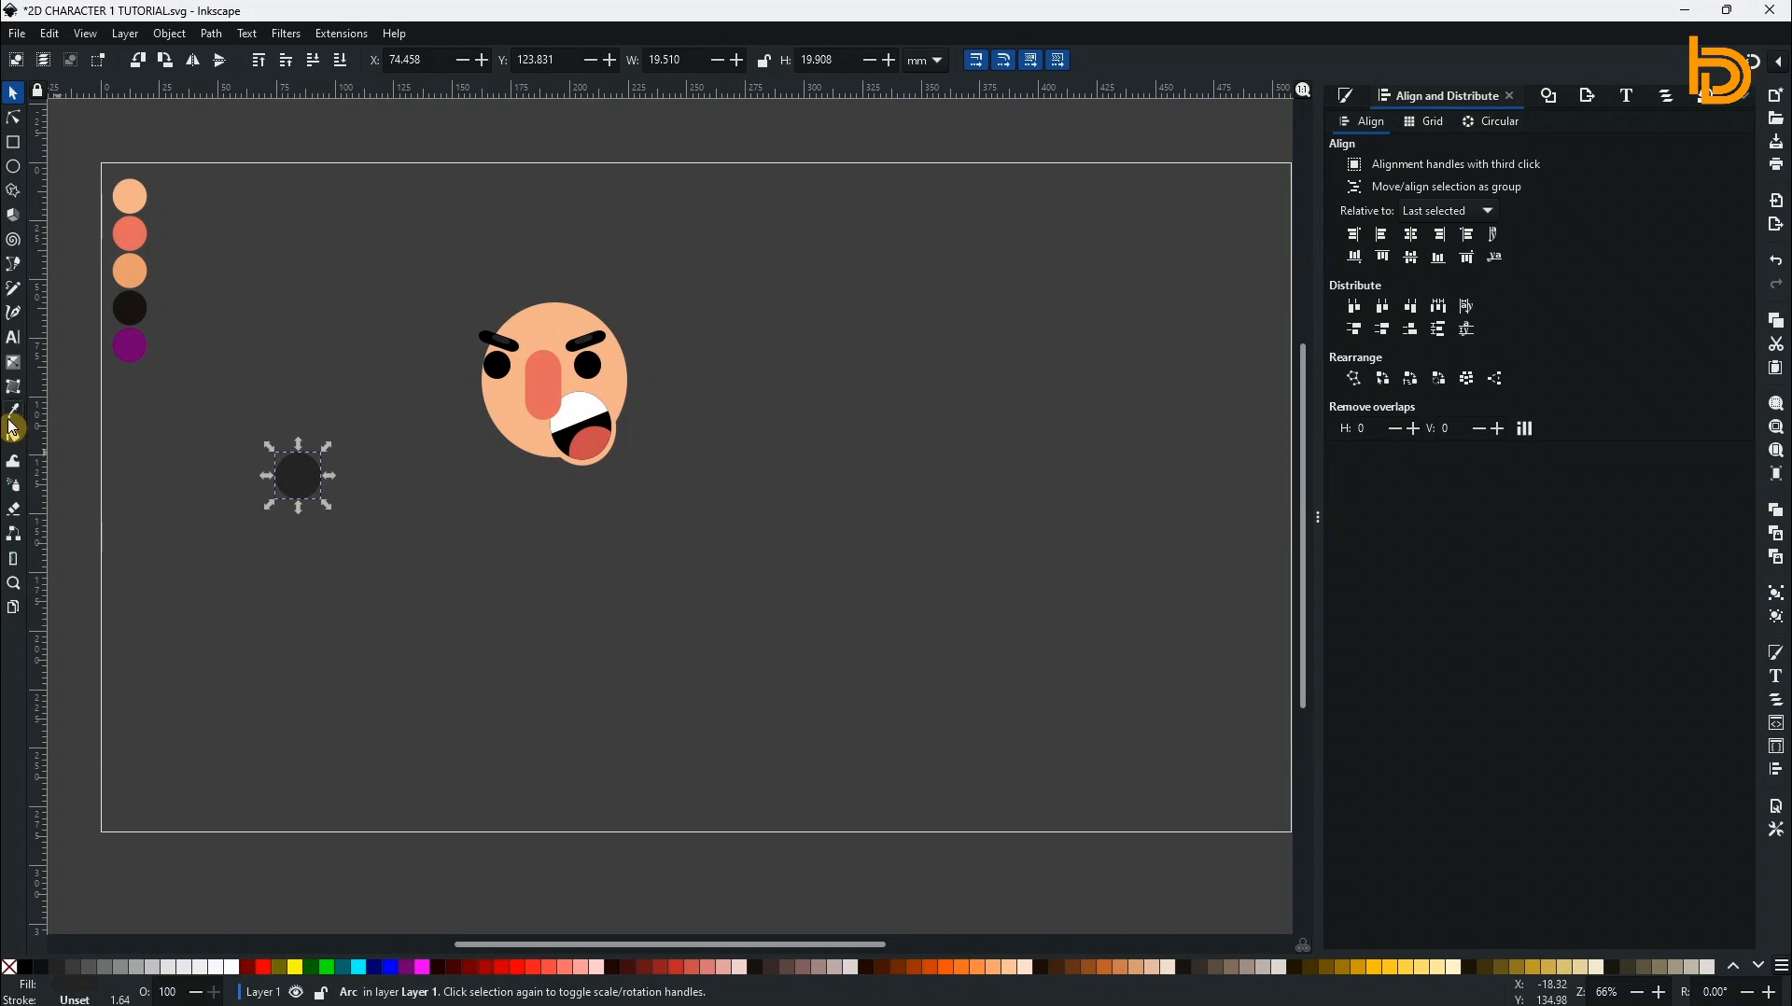
click(12, 412)
click(132, 203)
click(13, 120)
click(303, 480)
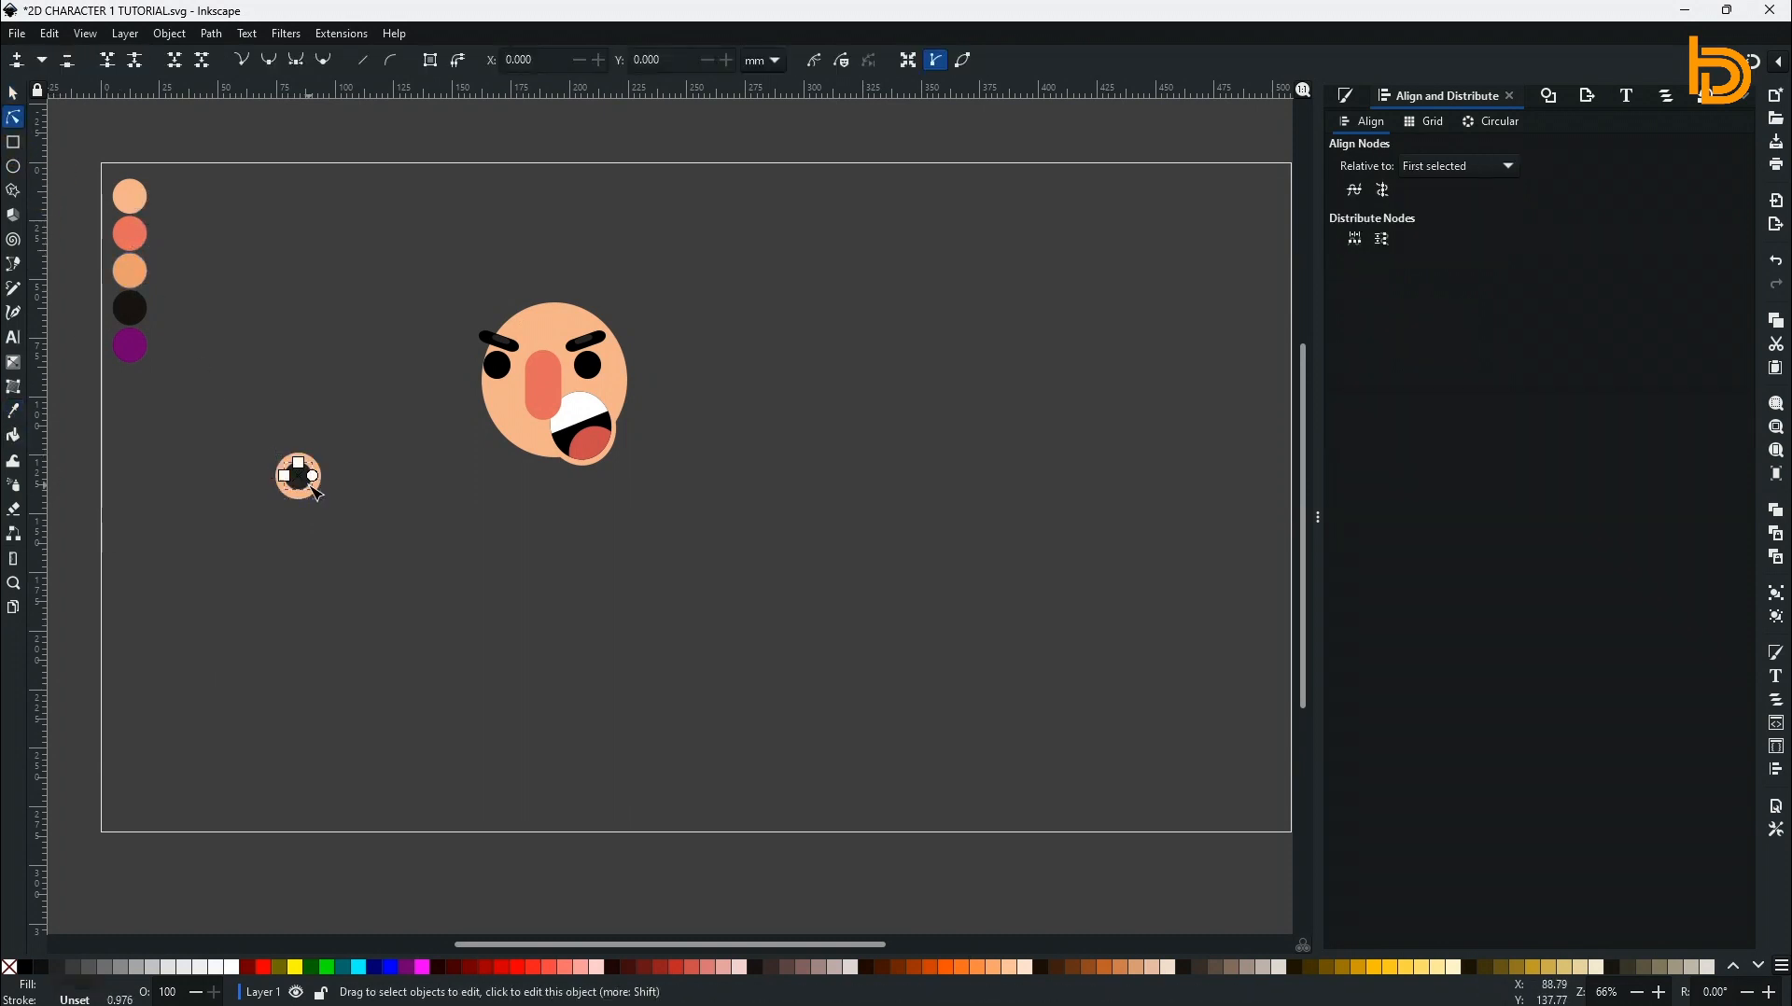
click(13, 411)
click(133, 233)
right_click(135, 226)
click(19, 64)
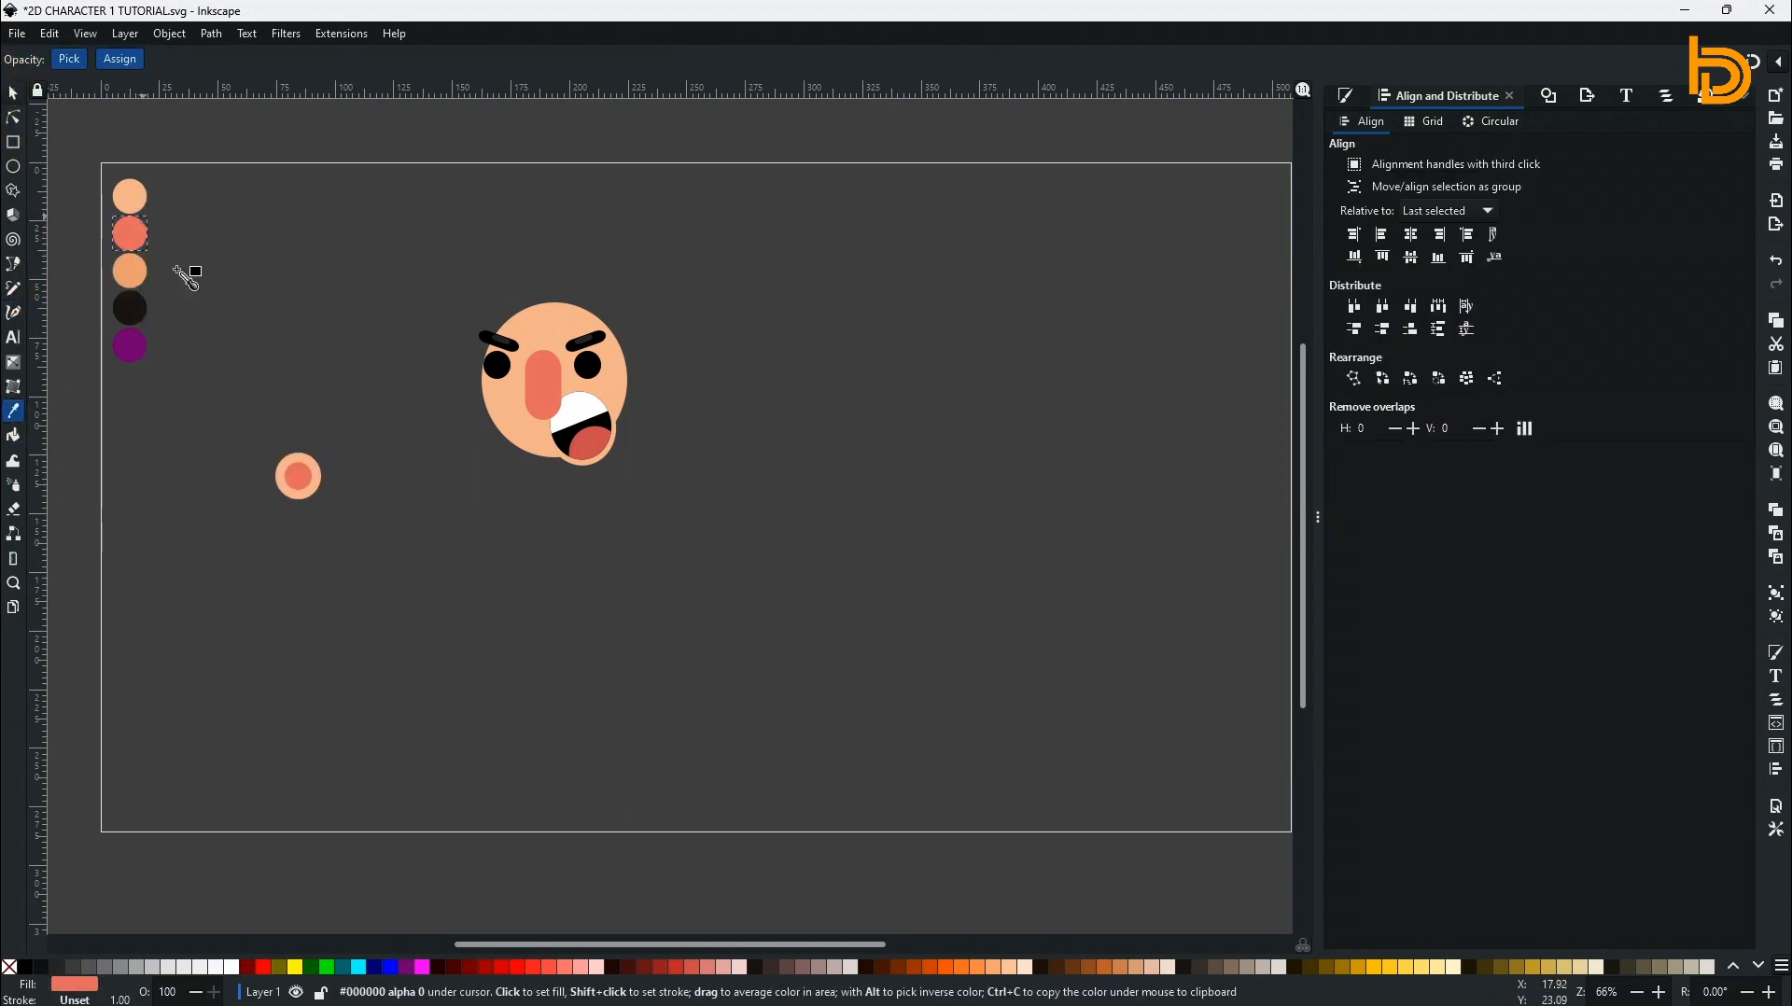
Undo the last change so the coral circle is back in the colour palette.
drag(250, 419, 396, 546)
key(s)
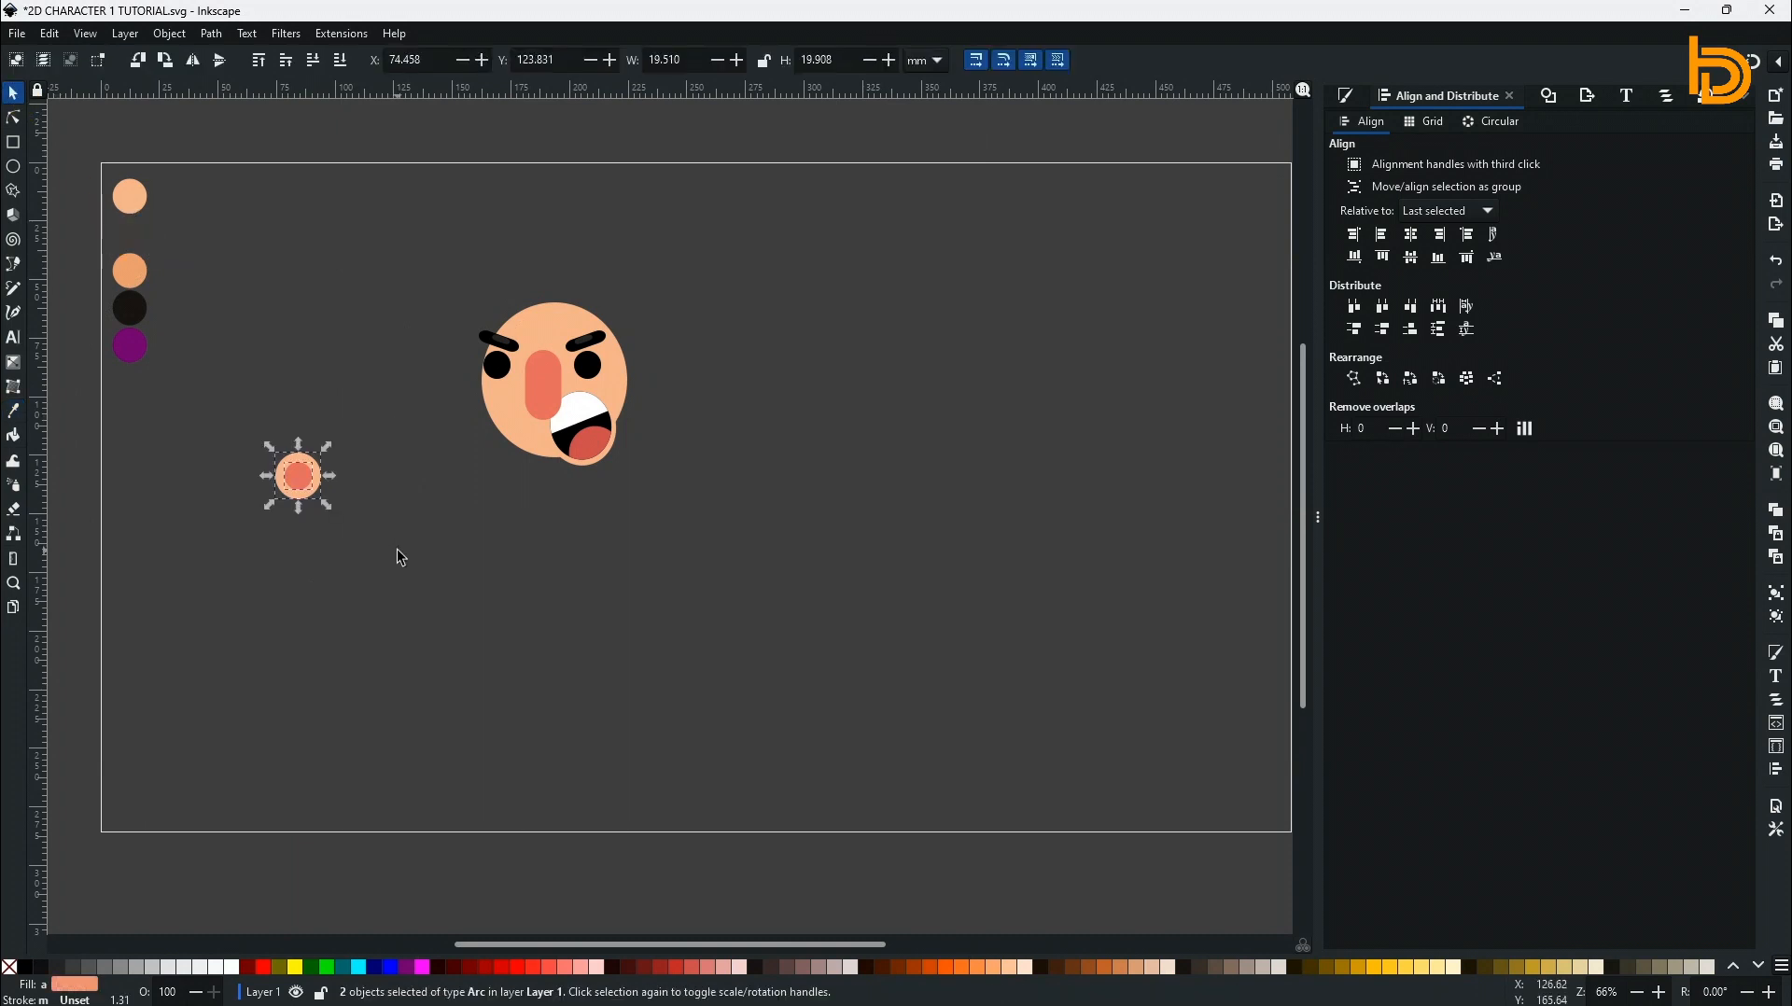
click(127, 231)
key(ctrl+z)
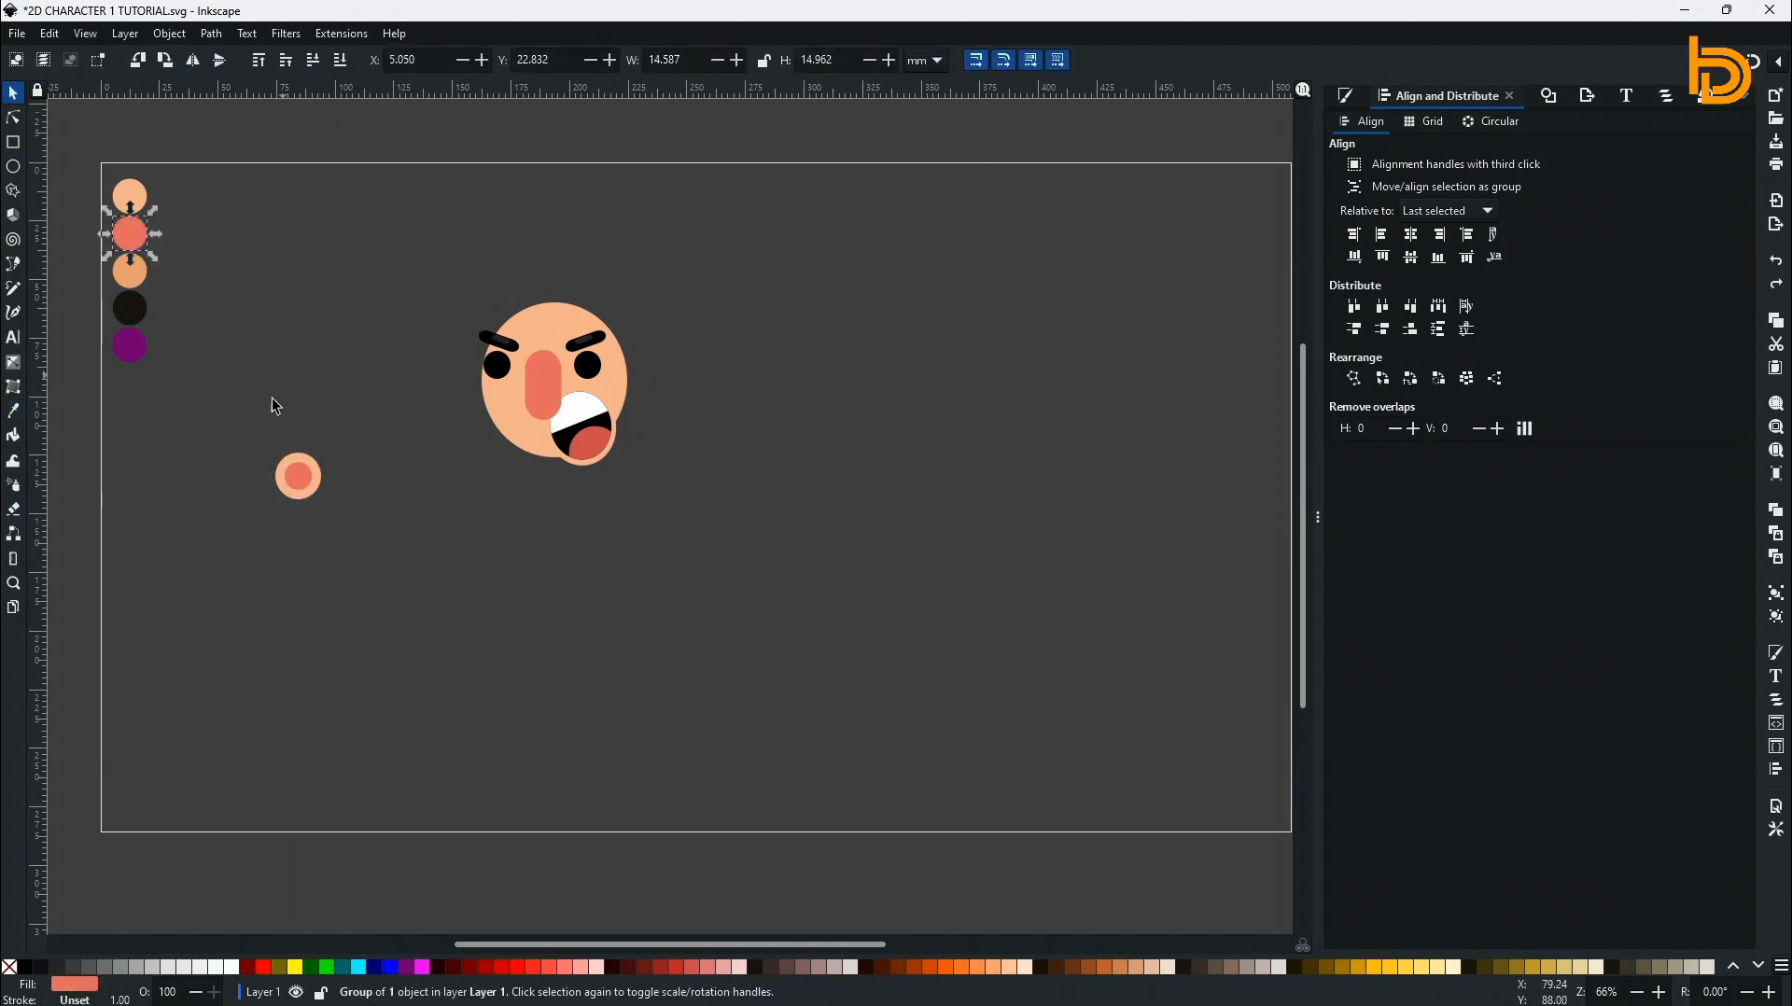
Group the two ear circles and place the ear against the right edge of the head.
drag(277, 406, 392, 556)
click(169, 34)
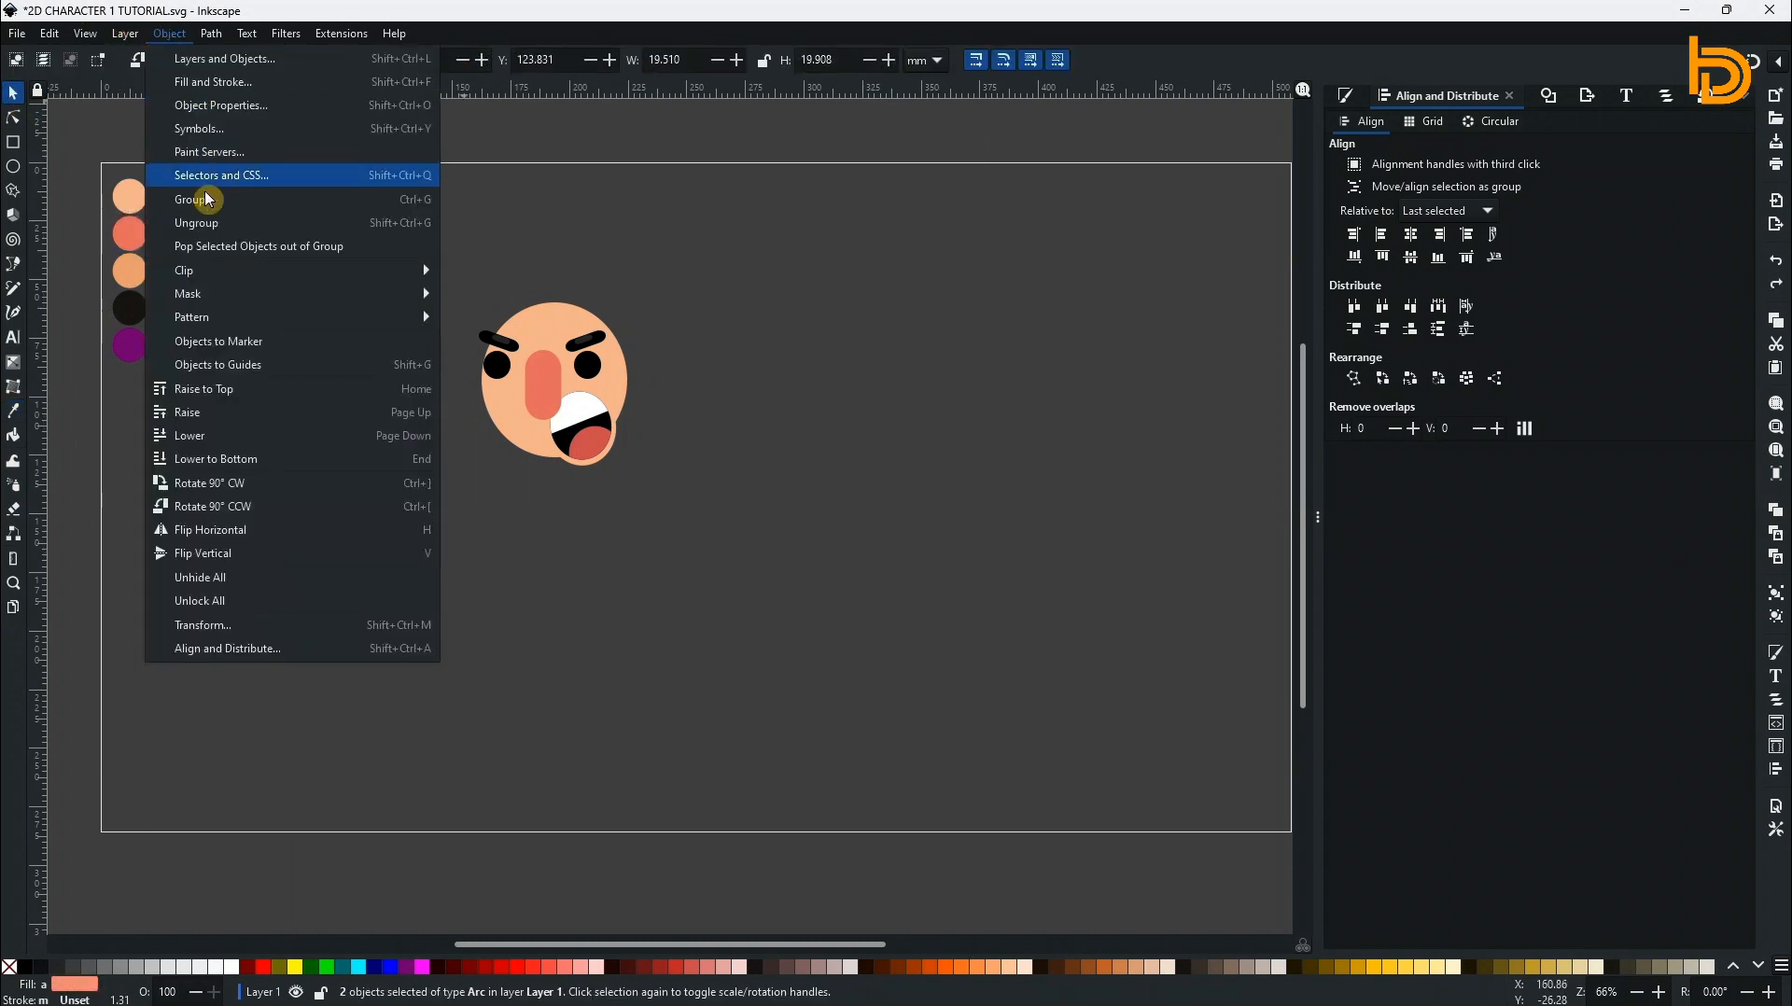
click(207, 199)
drag(299, 475, 660, 391)
click(703, 537)
click(792, 471)
Draw a body ellipse about 71 × 79 mm filled with the palette's purple, darkened to HSL 300, 55, 20.
click(13, 166)
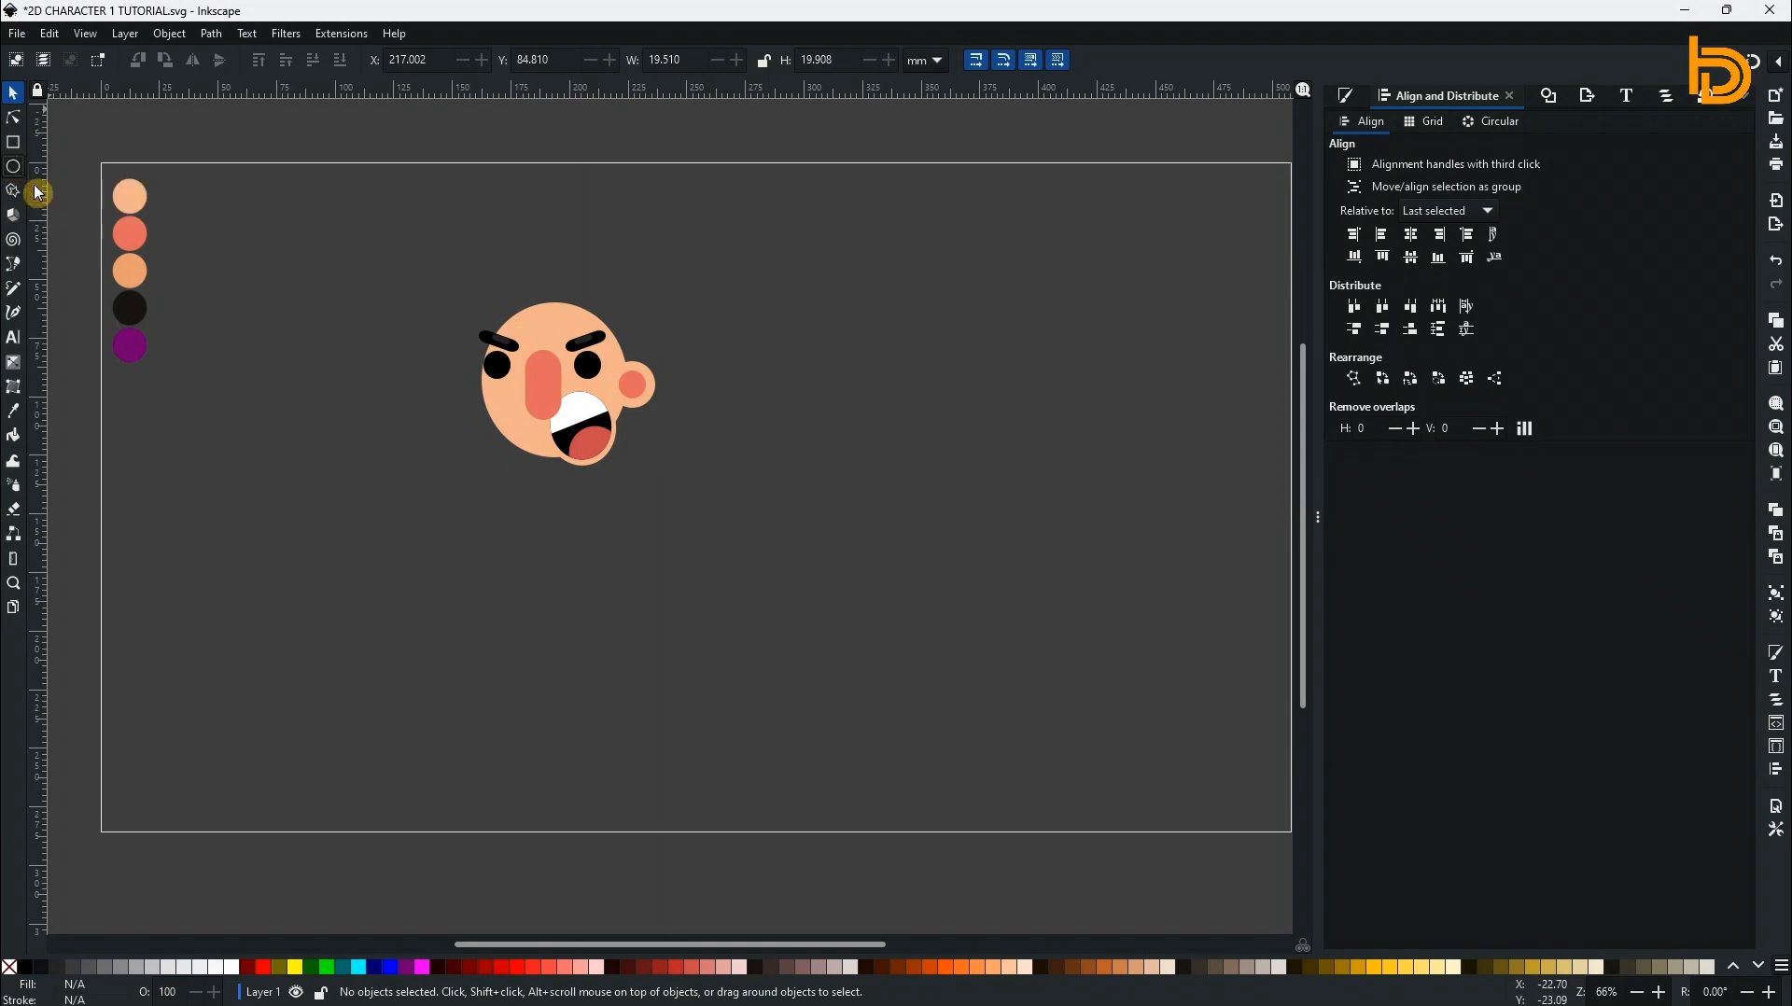
drag(455, 615, 454, 615)
click(13, 411)
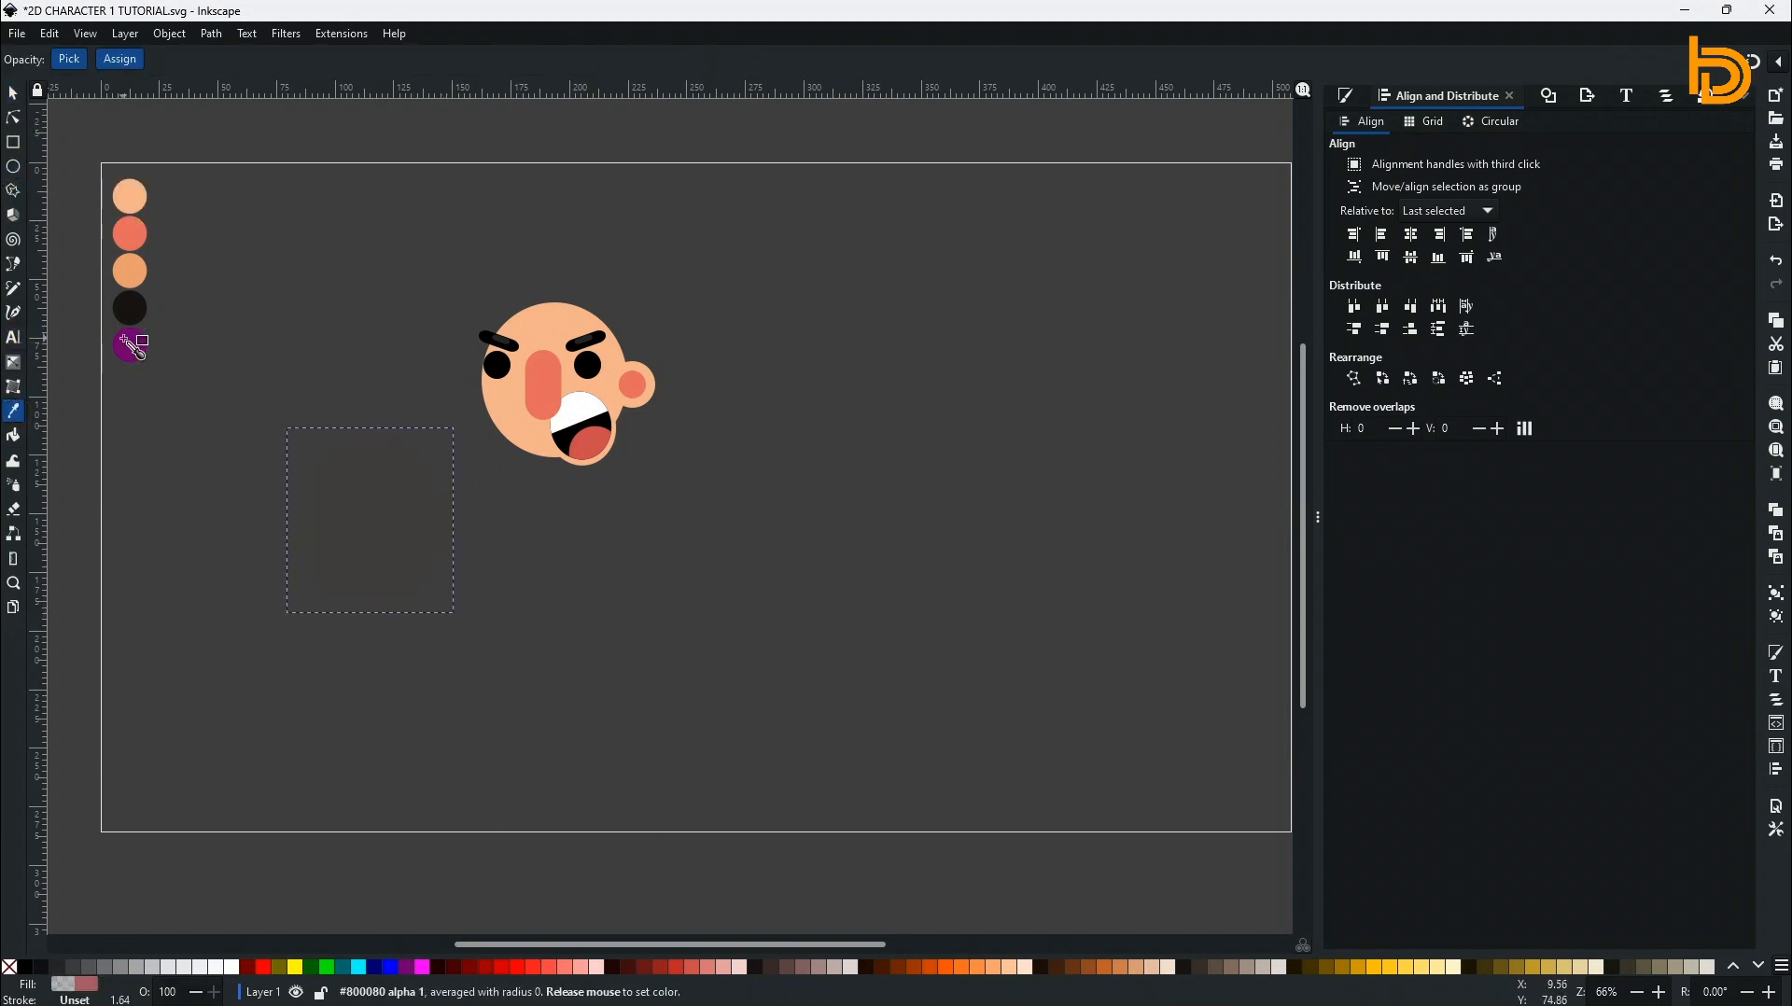
click(131, 345)
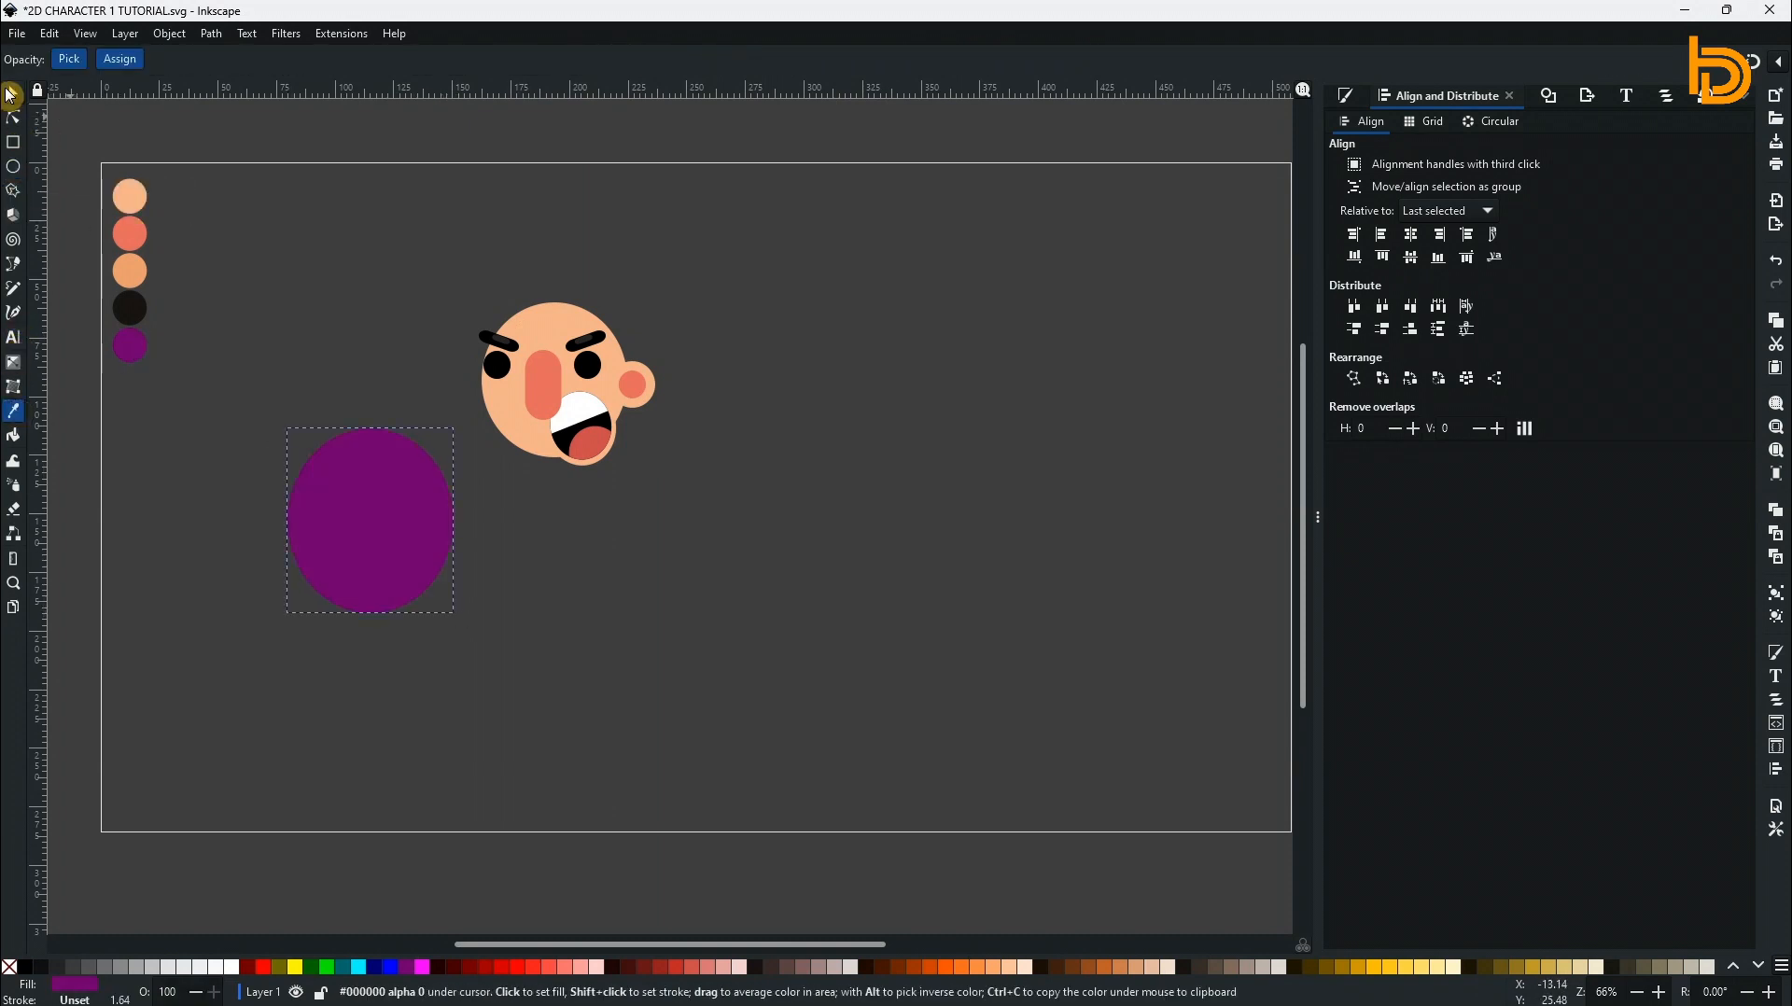
click(91, 986)
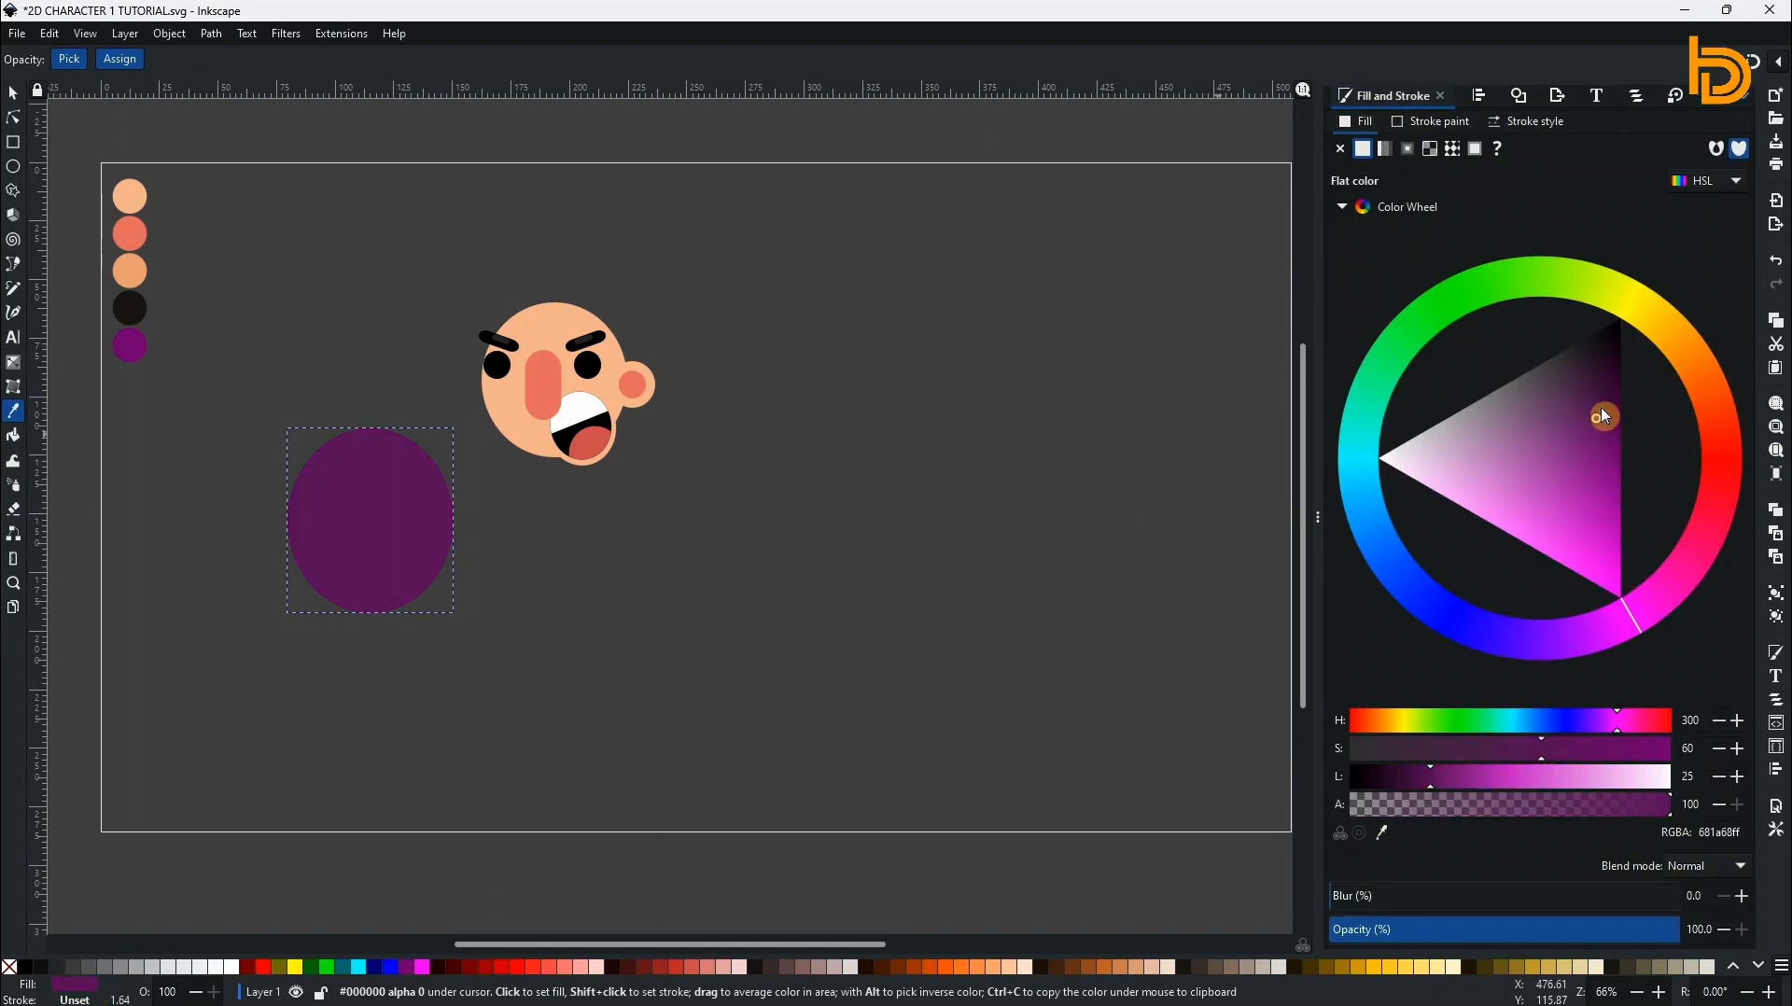
drag(1606, 417, 1600, 394)
Place the purple body ellipse below the head, stack it behind the head and shift it slightly to the right.
click(13, 92)
drag(417, 470, 617, 444)
click(311, 61)
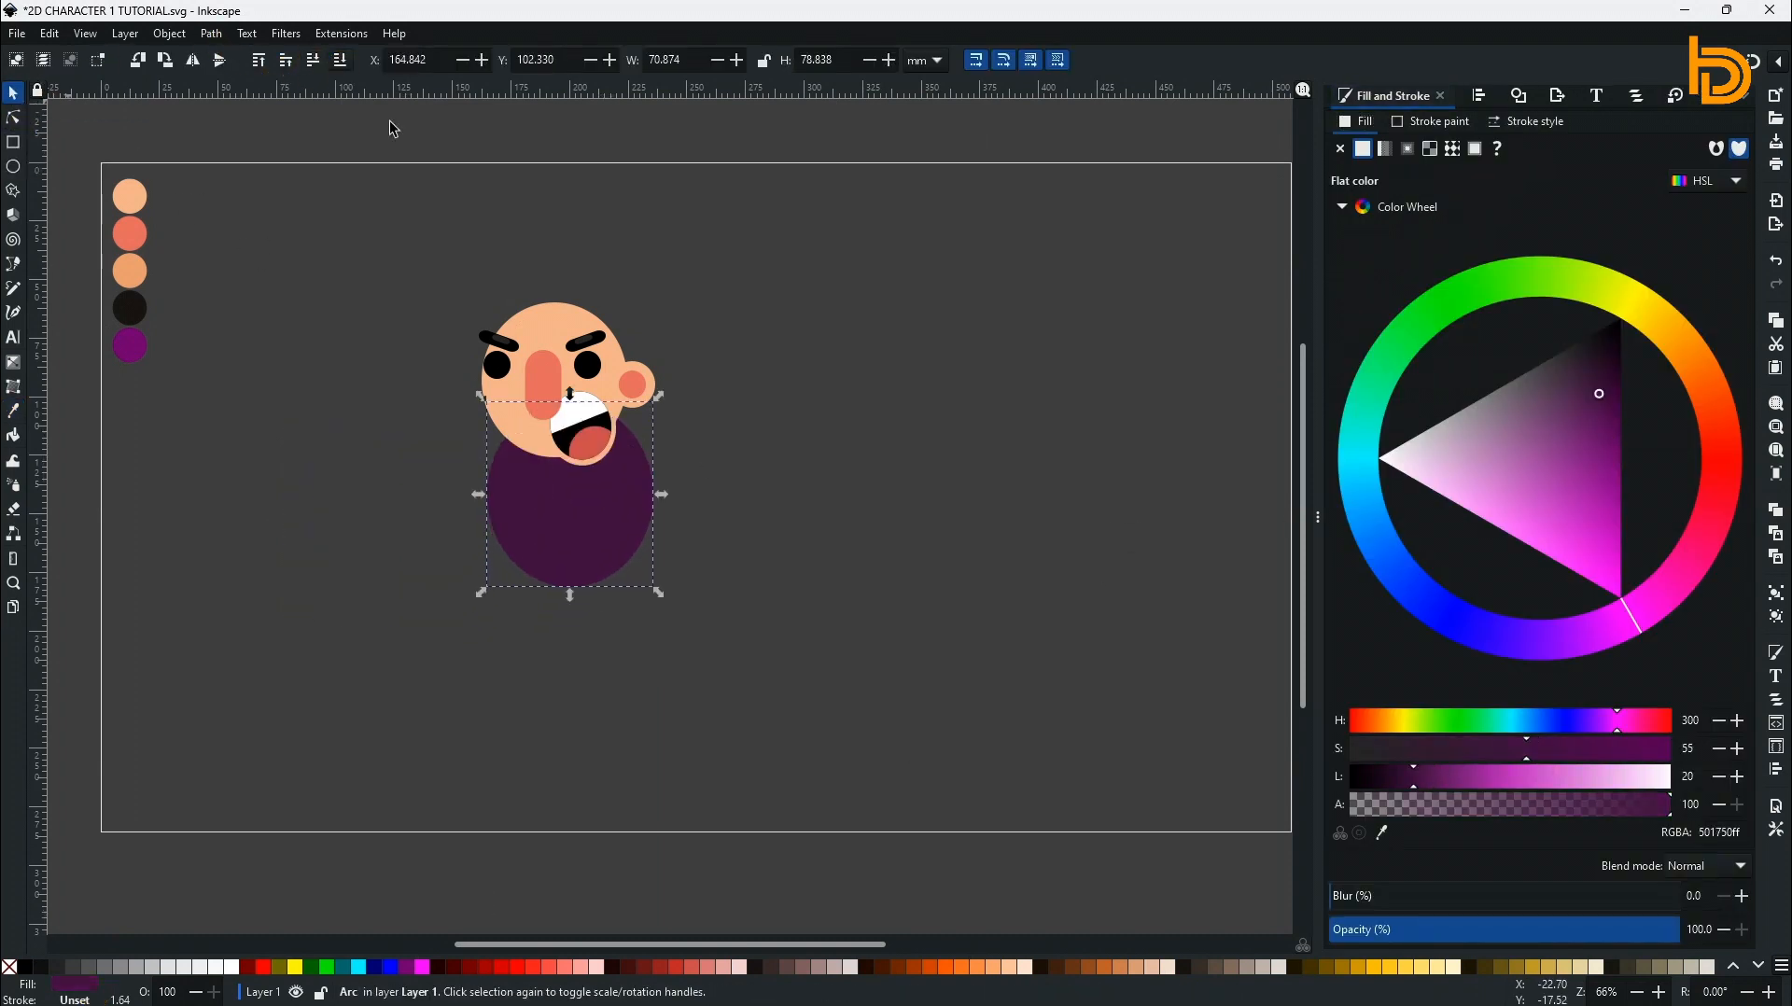
drag(613, 547, 623, 546)
click(814, 586)
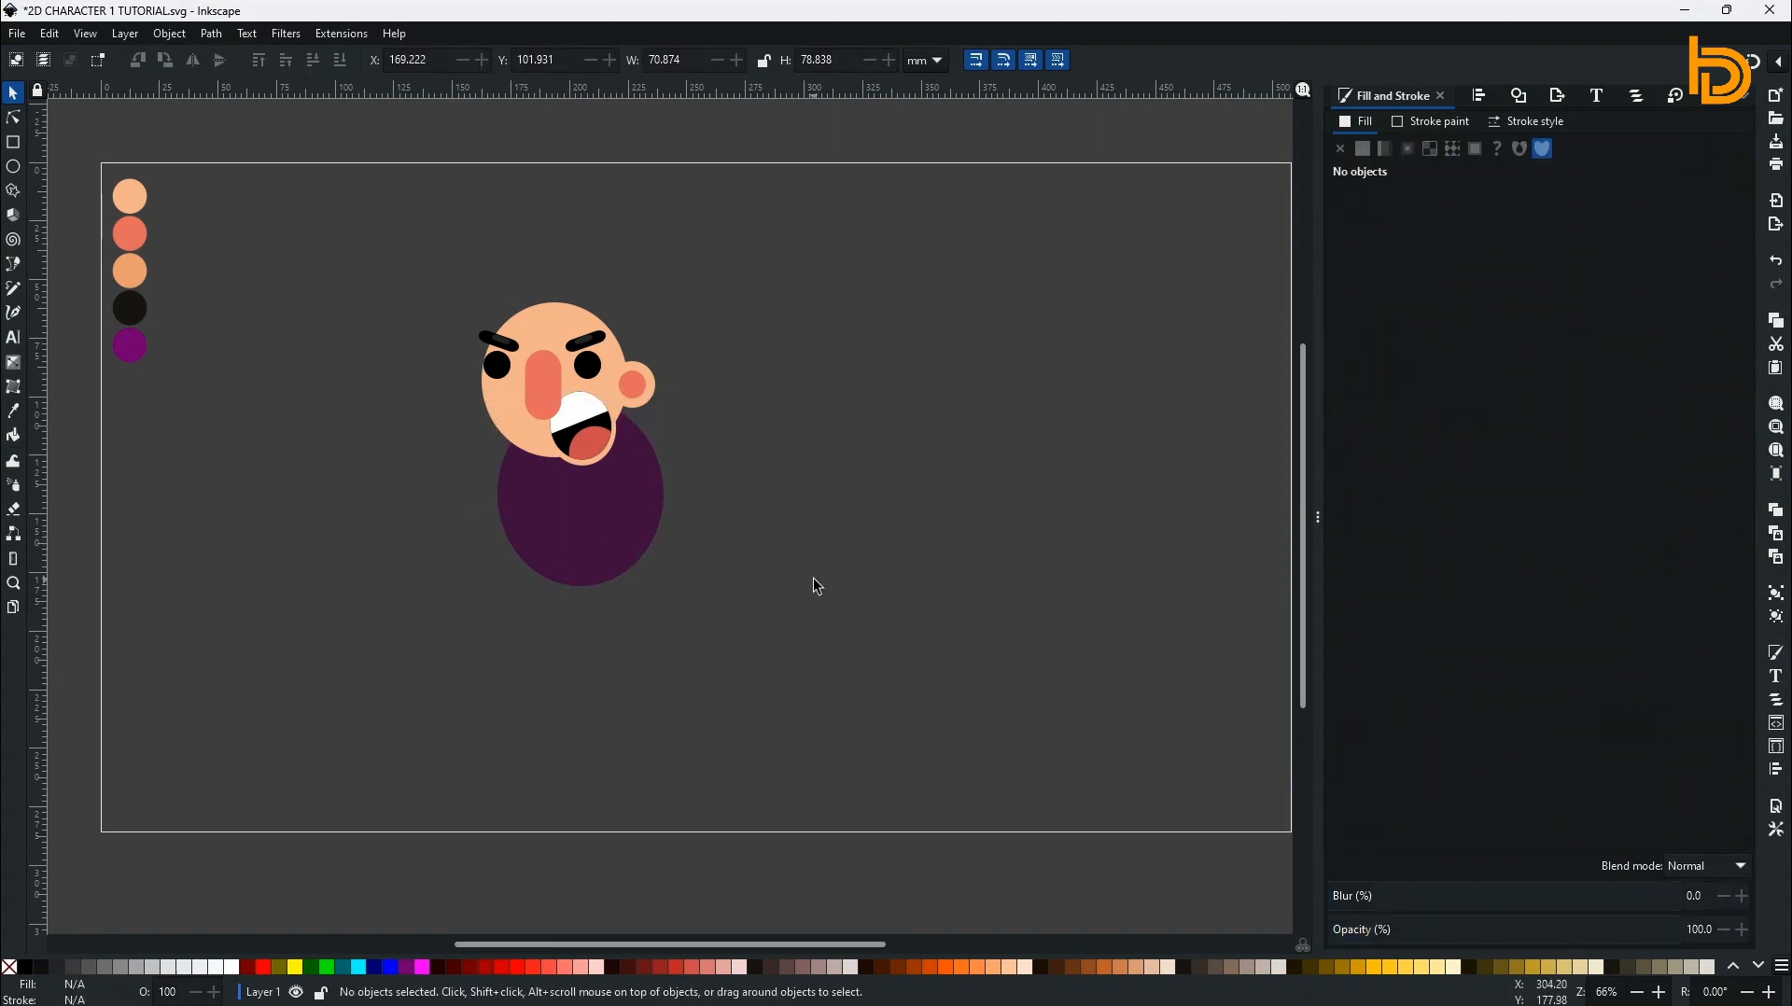
Draw a fully rounded rectangle about 48 × 26 mm beside the body for the arm.
click(12, 167)
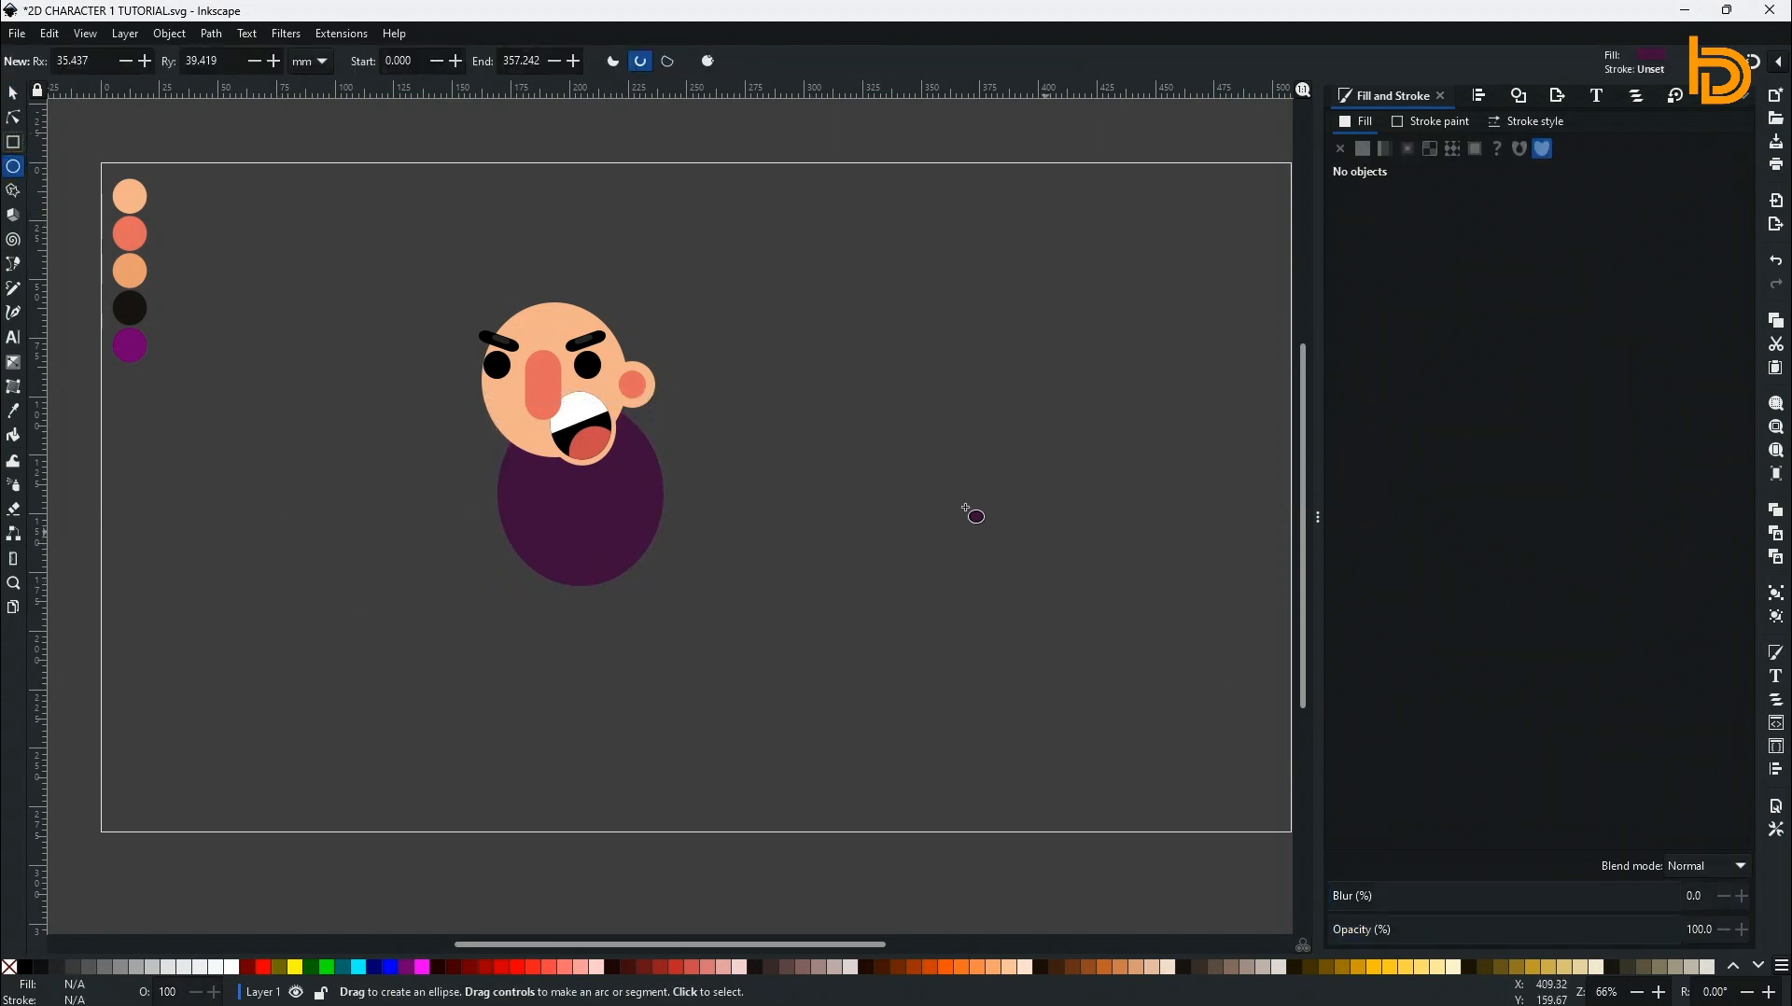
click(18, 145)
drag(708, 471, 820, 532)
key(n)
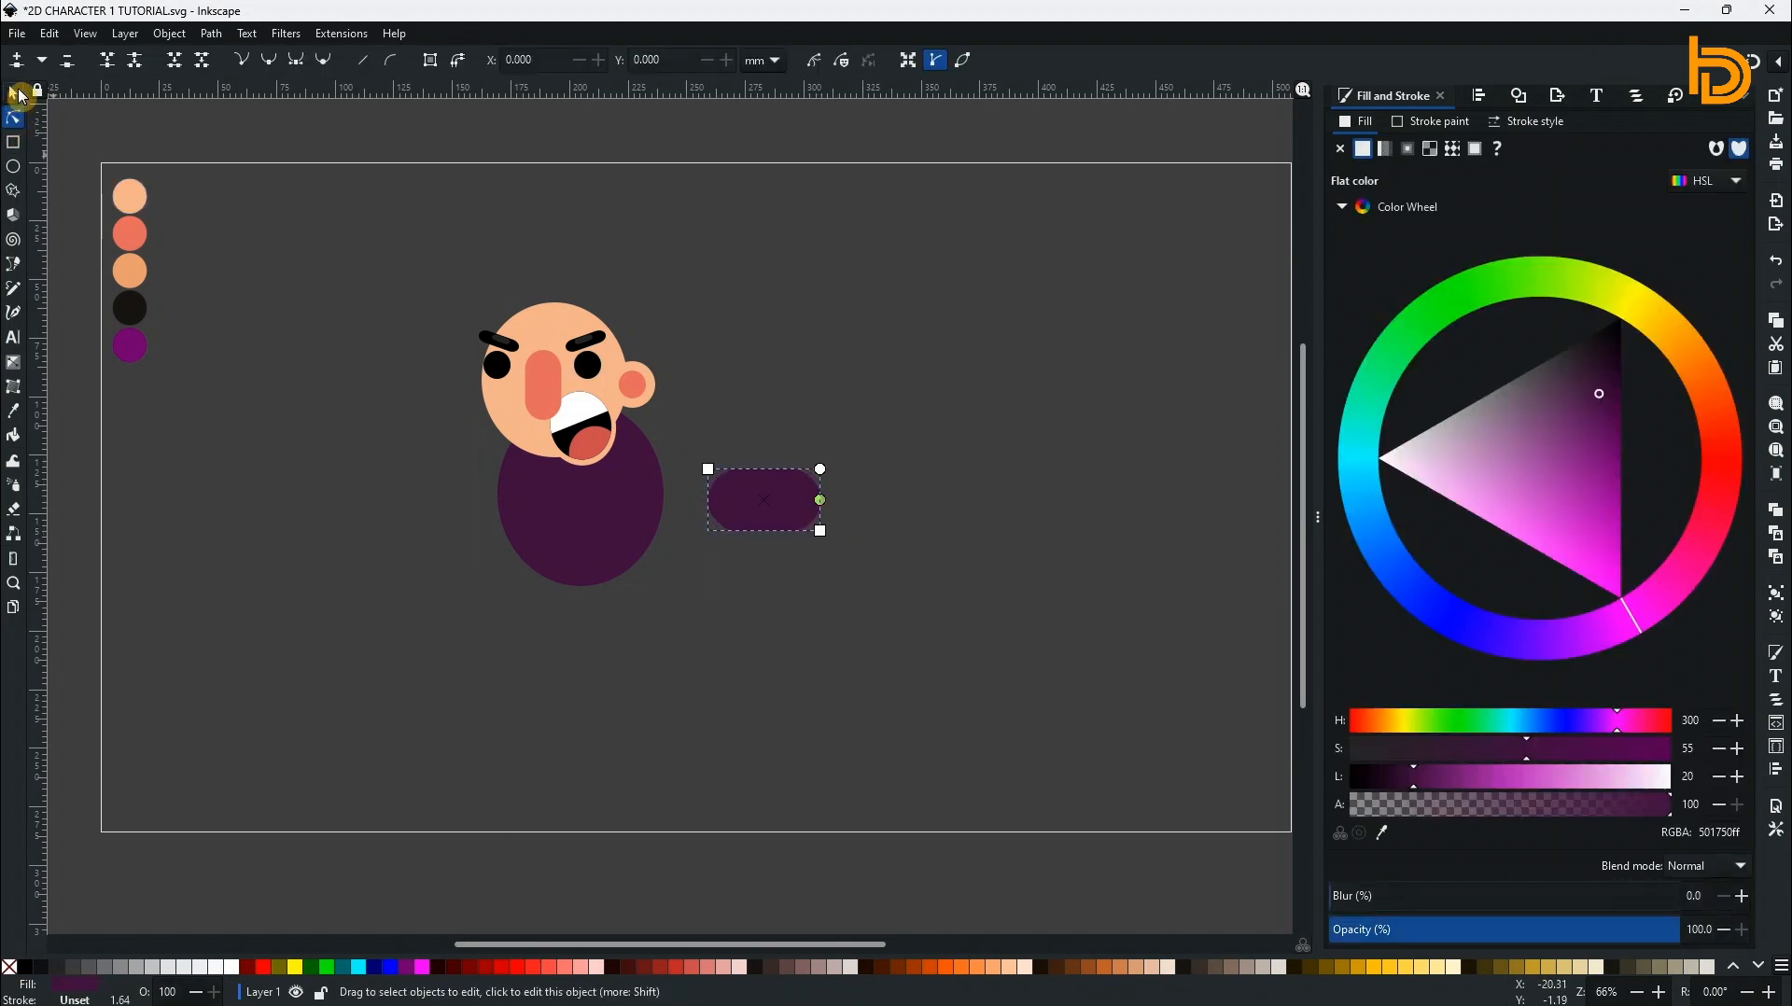
click(17, 94)
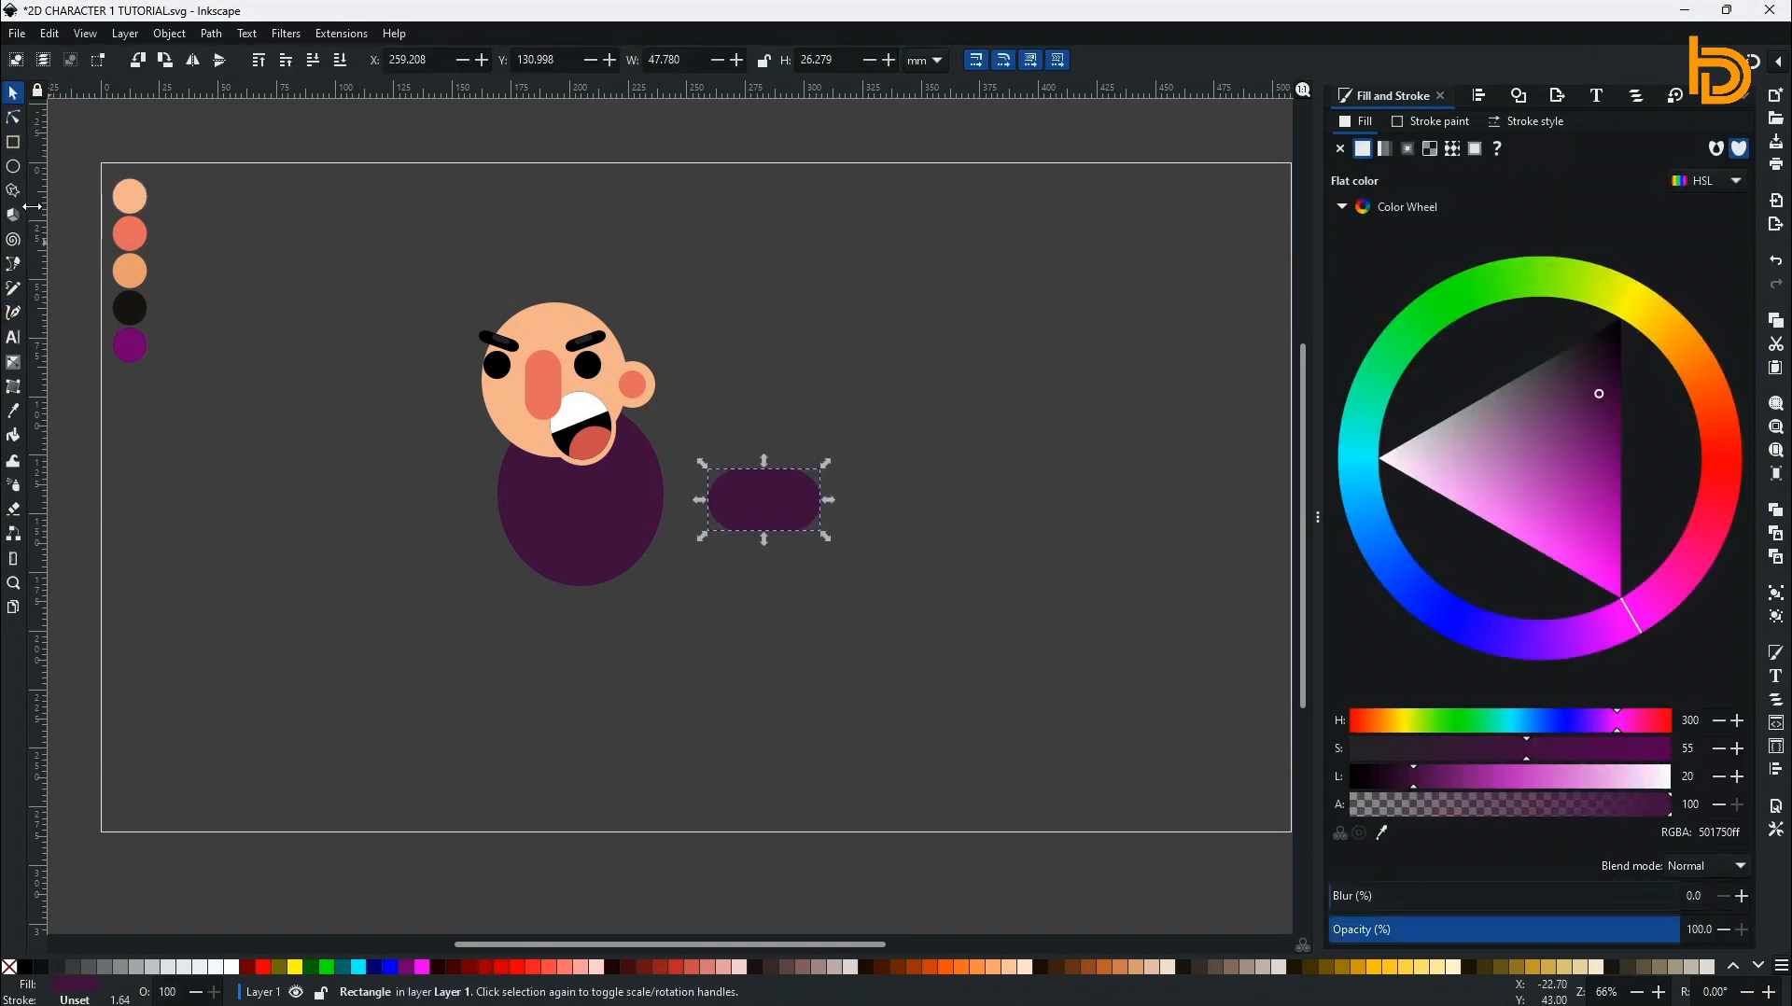
Fill the arm rectangle with the palette's tan and lighten it to HSL 24, 88, 76.
click(13, 411)
click(132, 275)
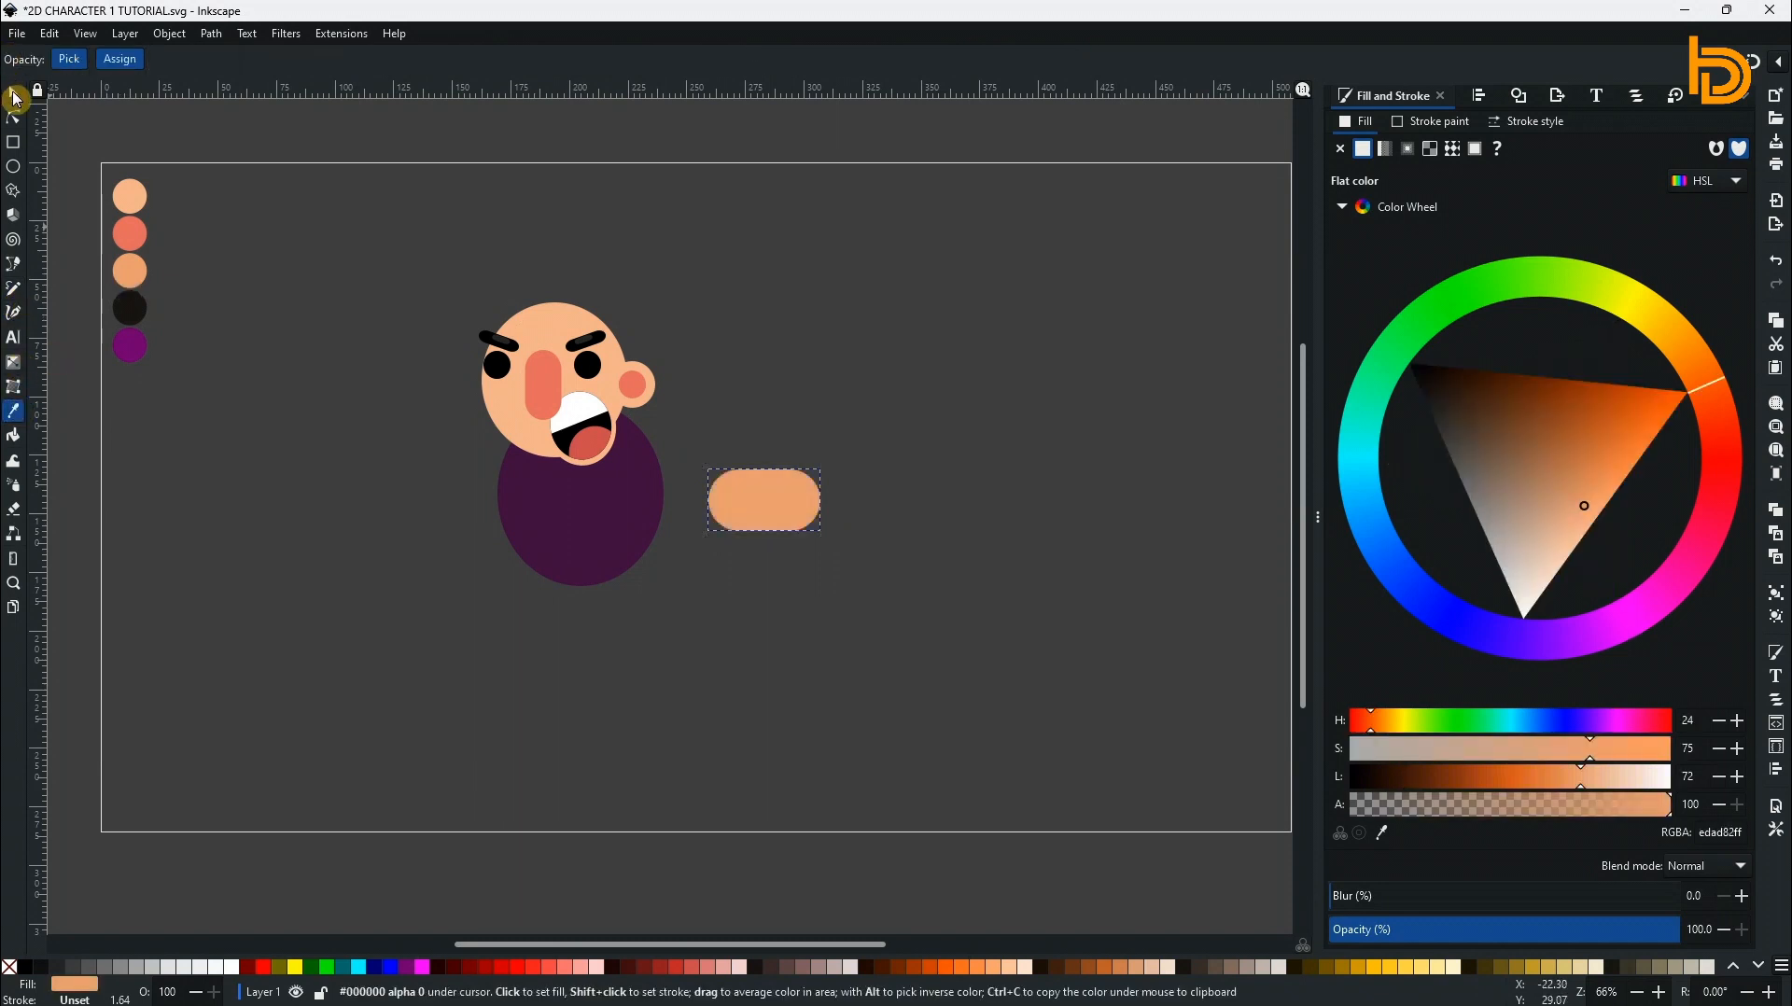
click(14, 93)
click(773, 483)
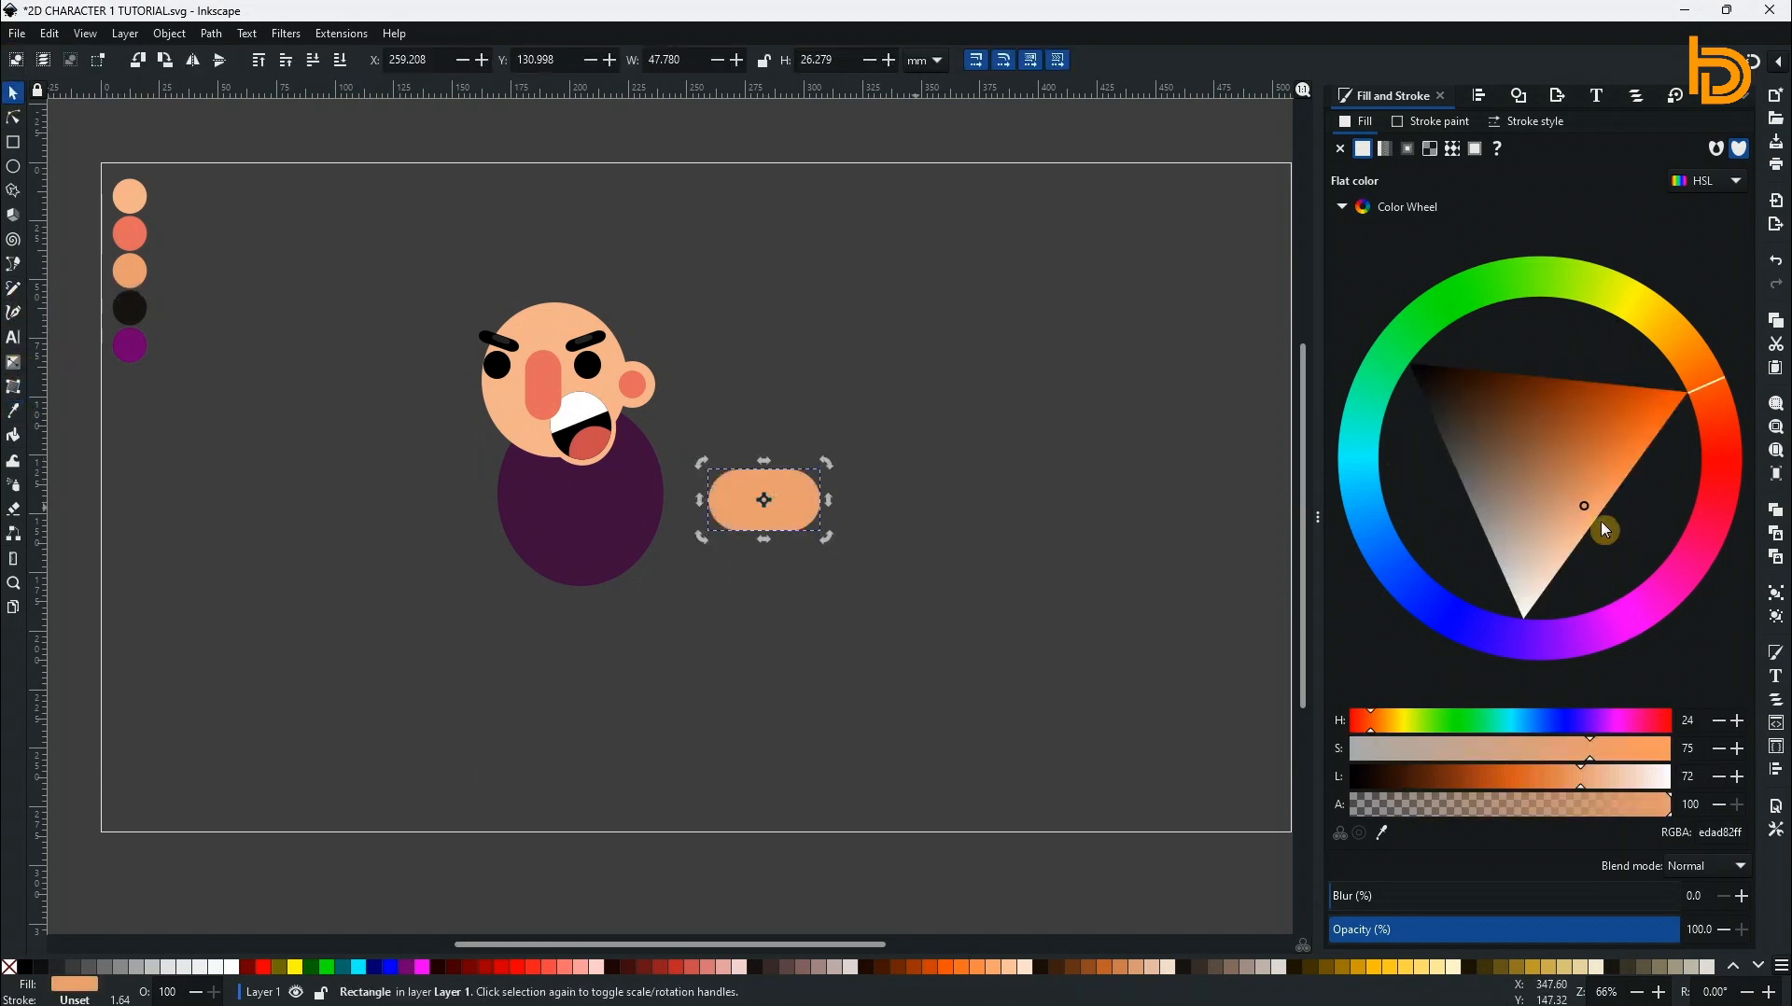
click(1586, 518)
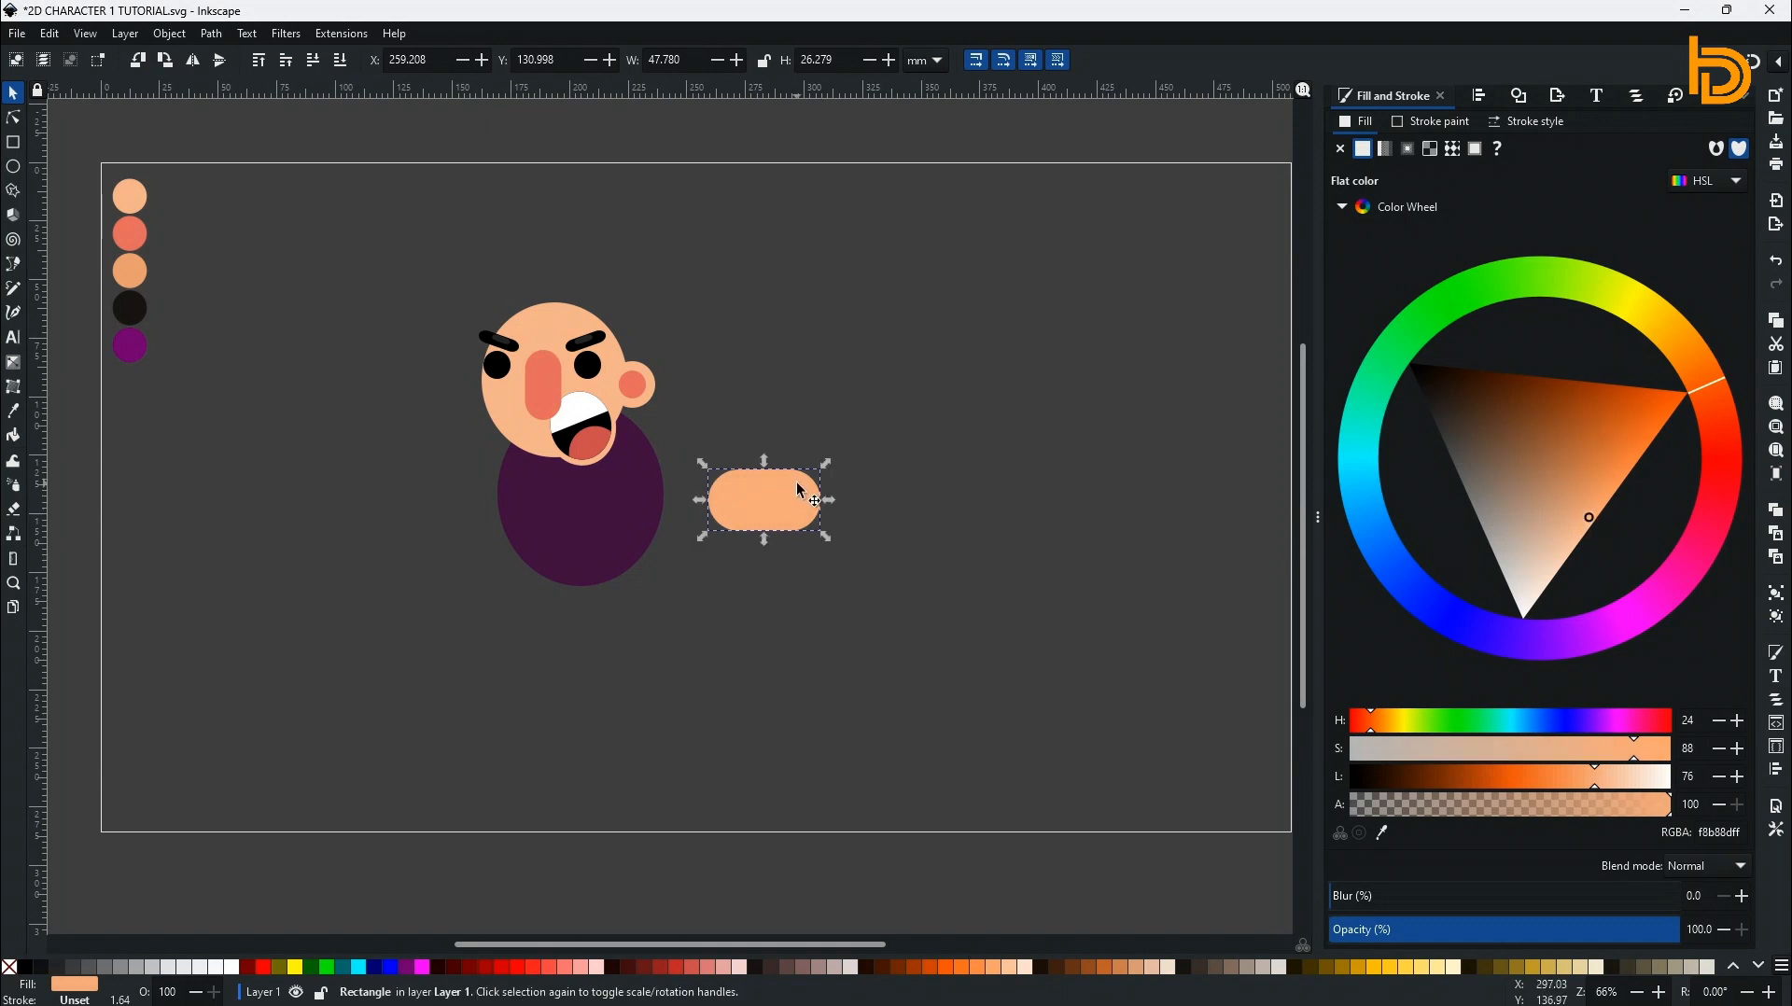
Add a copy of the arm segment rotated 90° and join both segments into a tilted arm bent at the elbow.
click(165, 60)
drag(755, 477, 790, 452)
drag(879, 377, 705, 571)
click(795, 521)
drag(837, 412, 837, 458)
click(826, 474)
click(948, 519)
click(838, 465)
click(984, 528)
Draw an ellipse about 42 × 40 mm for the shoulder, fill it with the palette's tan and place it over the upper arm's end.
key(e)
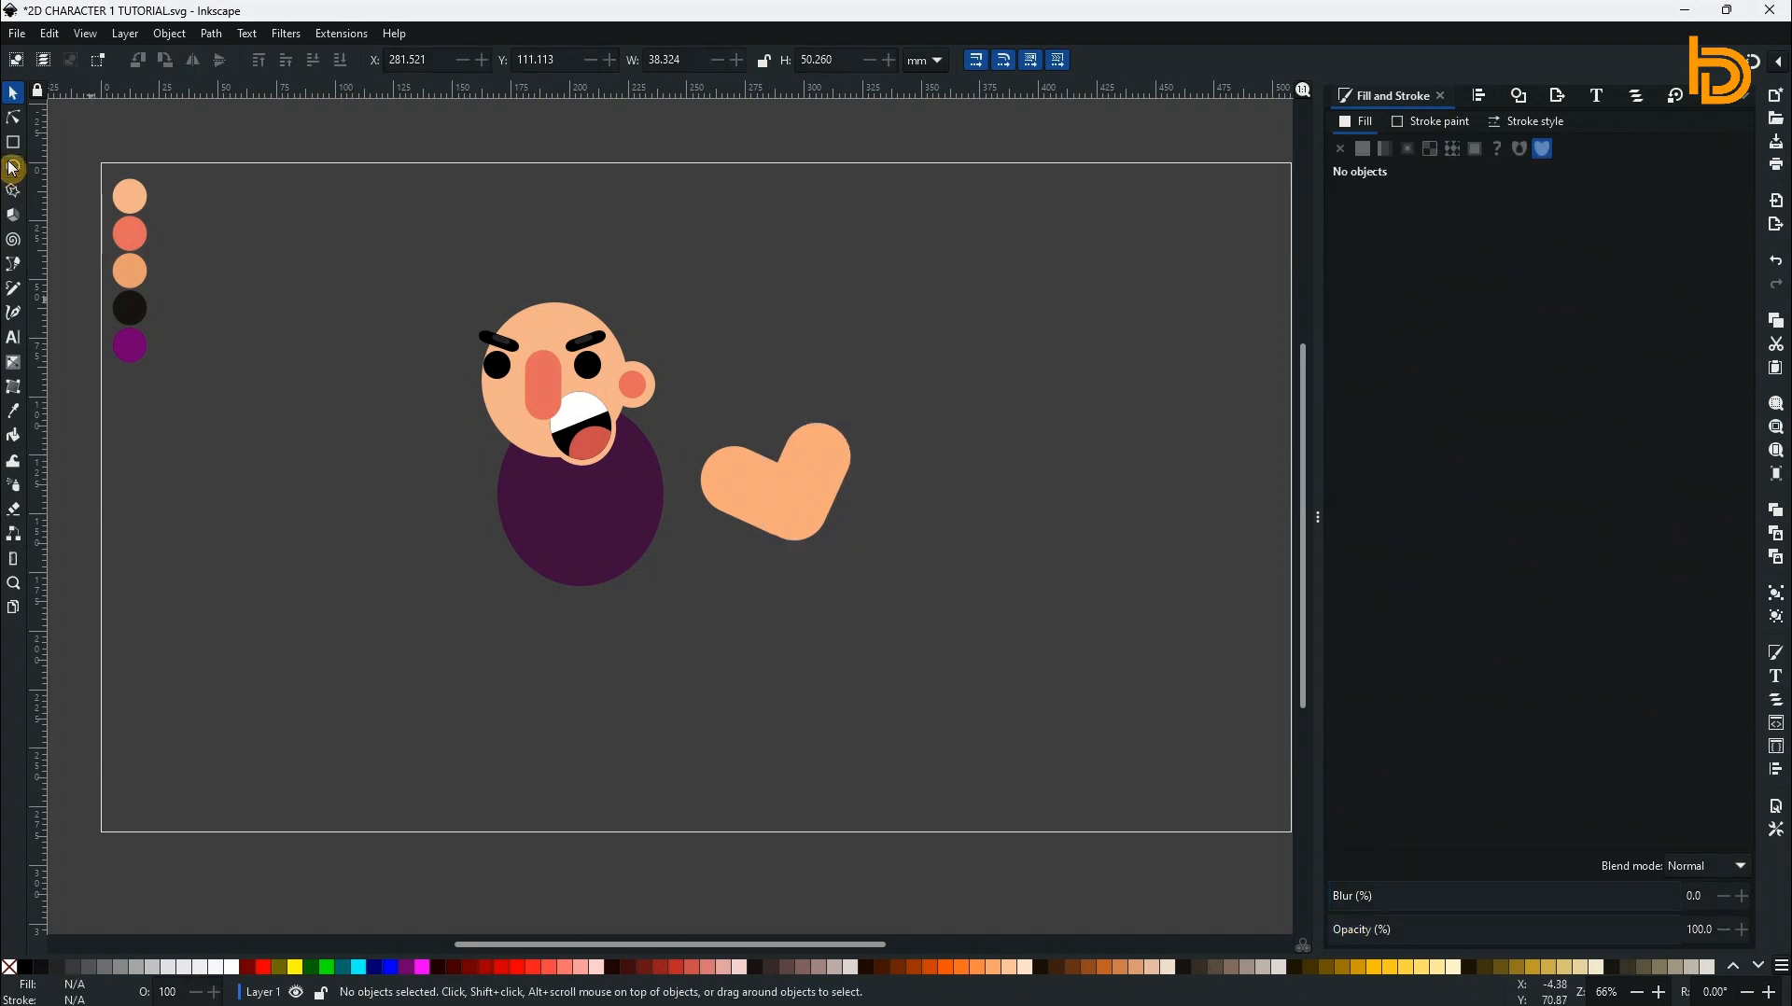
mouse_move(238, 515)
mouse_down()
mouse_move(328, 603)
mouse_move(720, 466)
mouse_move(771, 410)
mouse_up()
click(18, 418)
click(136, 270)
key(s)
drag(733, 459, 734, 458)
click(918, 540)
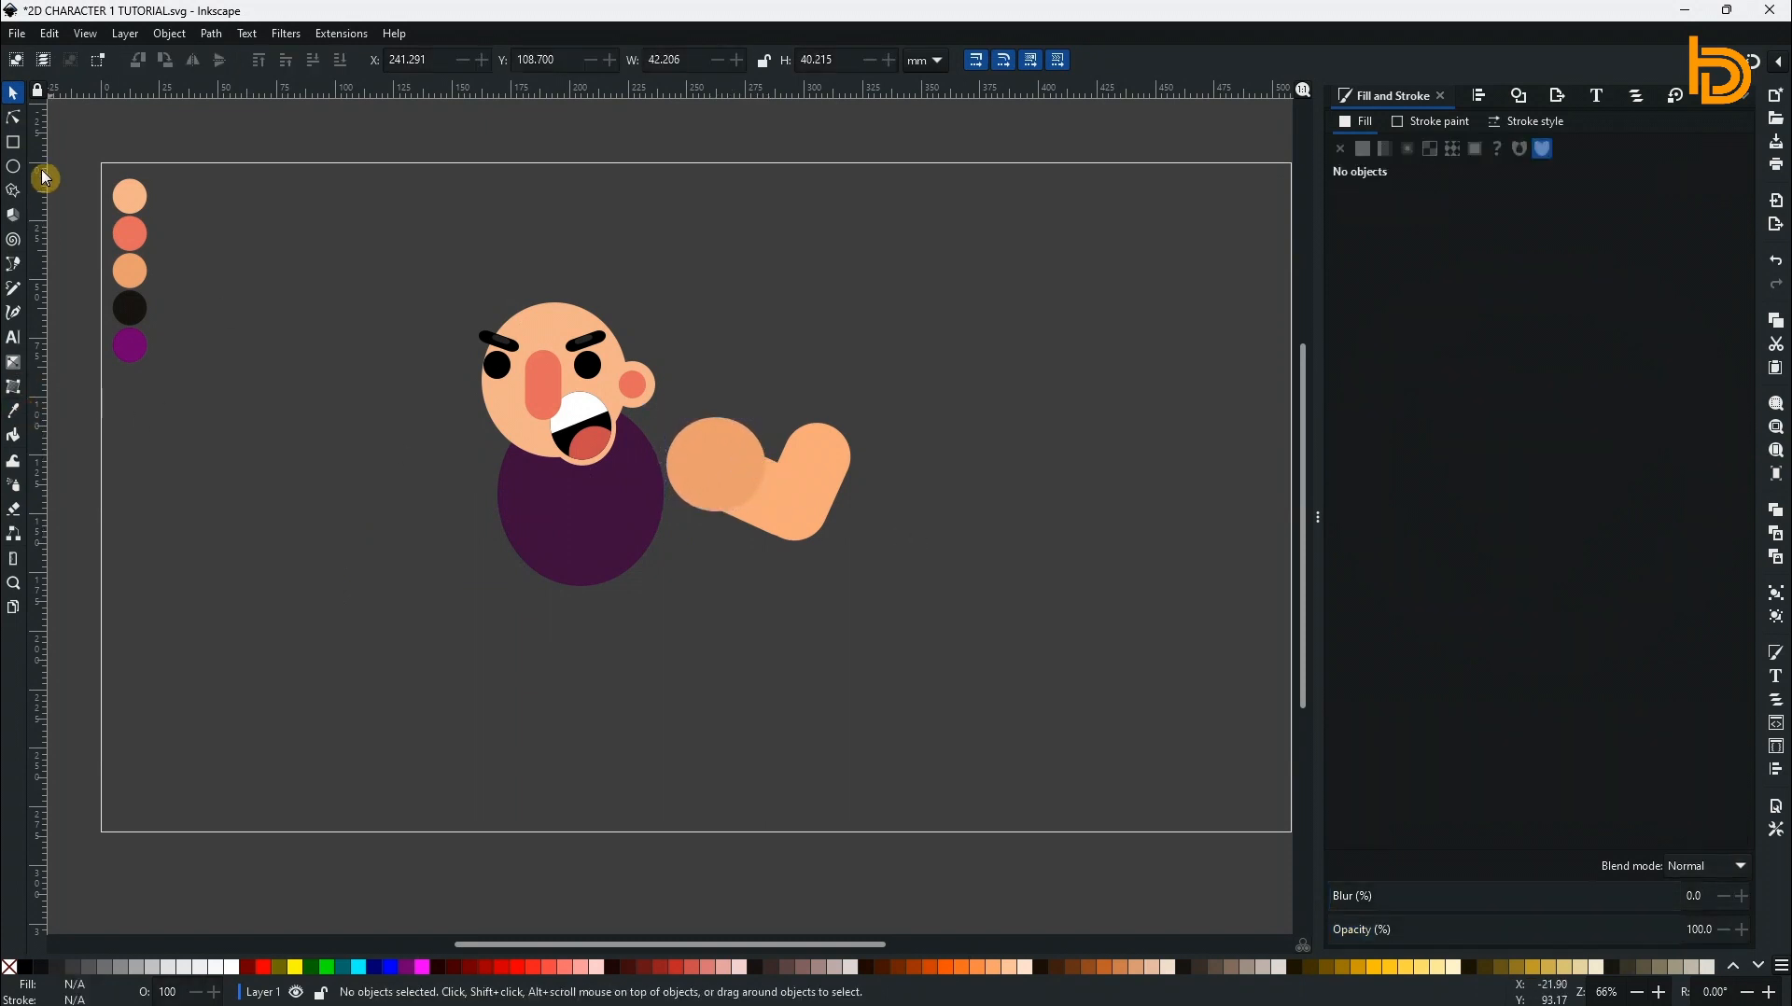
Draw a circle about 32 mm across for the fist, place it on the forearm's end and fill it with the head's light peach.
click(13, 166)
mouse_move(285, 424)
mouse_down()
mouse_move(355, 496)
mouse_move(824, 409)
mouse_move(849, 446)
mouse_move(883, 377)
mouse_move(859, 435)
mouse_up()
key(s)
click(15, 411)
click(504, 415)
click(14, 93)
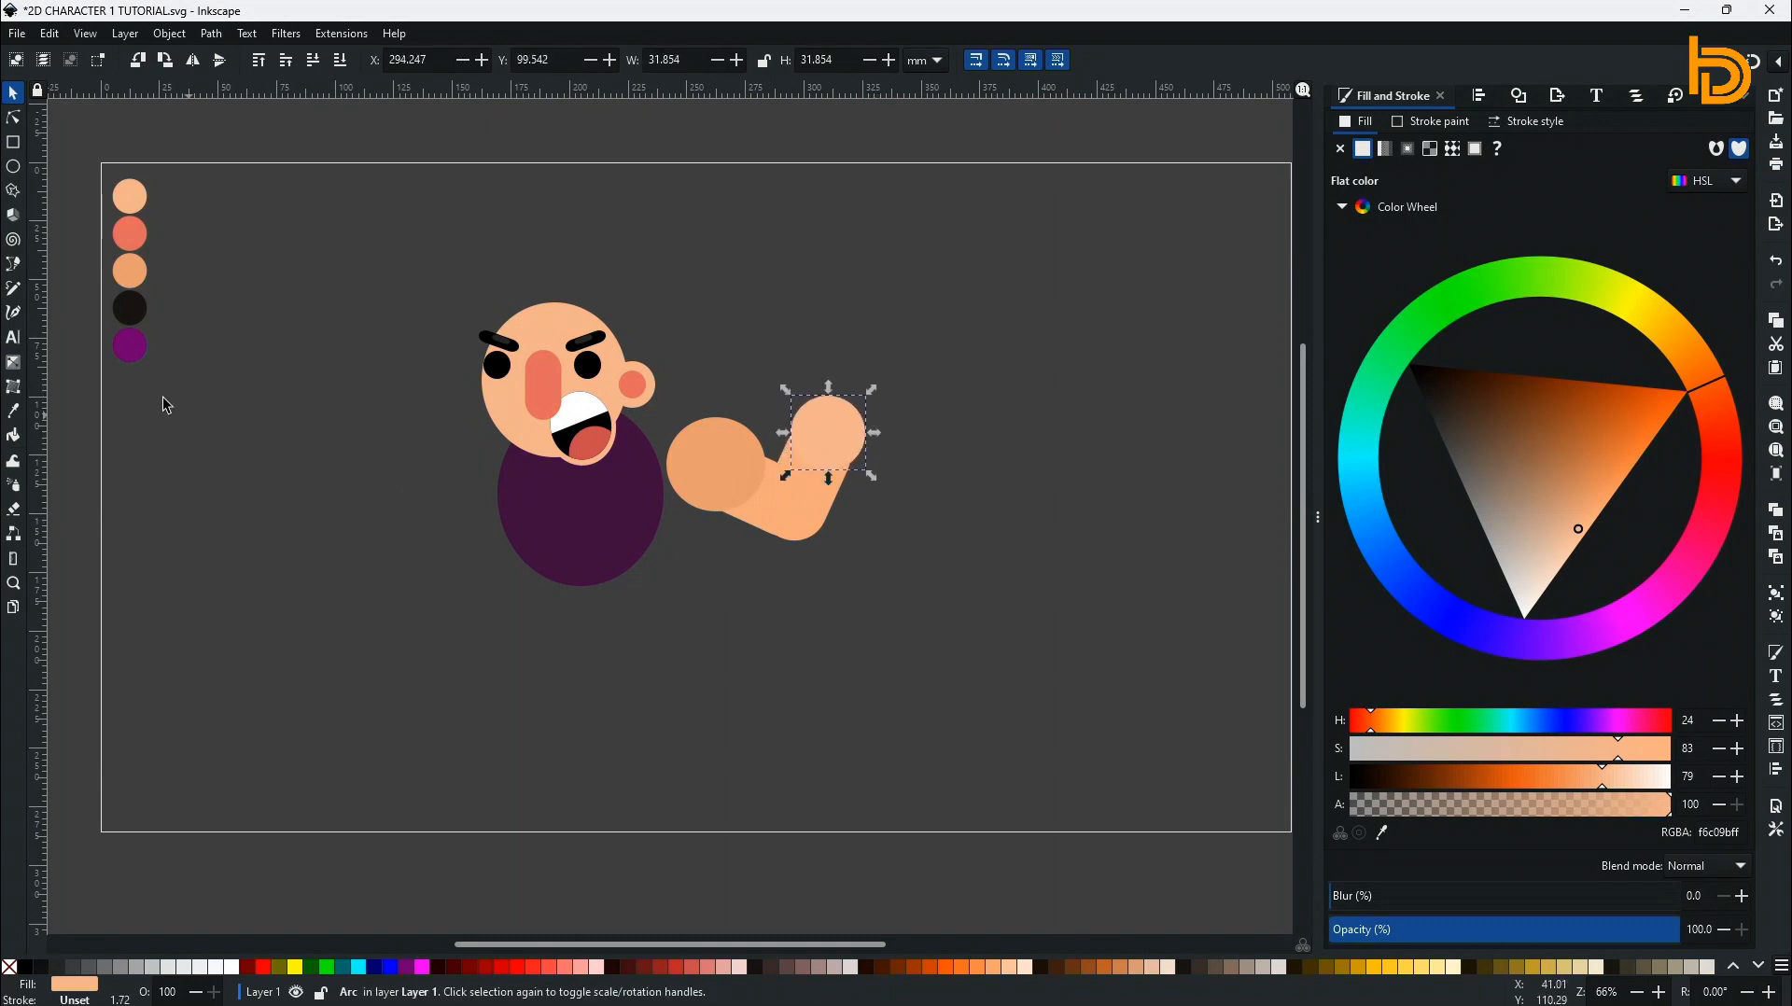
Draw a rounded thumb rectangle about 17 × 10 mm, fill it with the palette's tan and place it on the fist.
click(14, 143)
drag(270, 478, 311, 502)
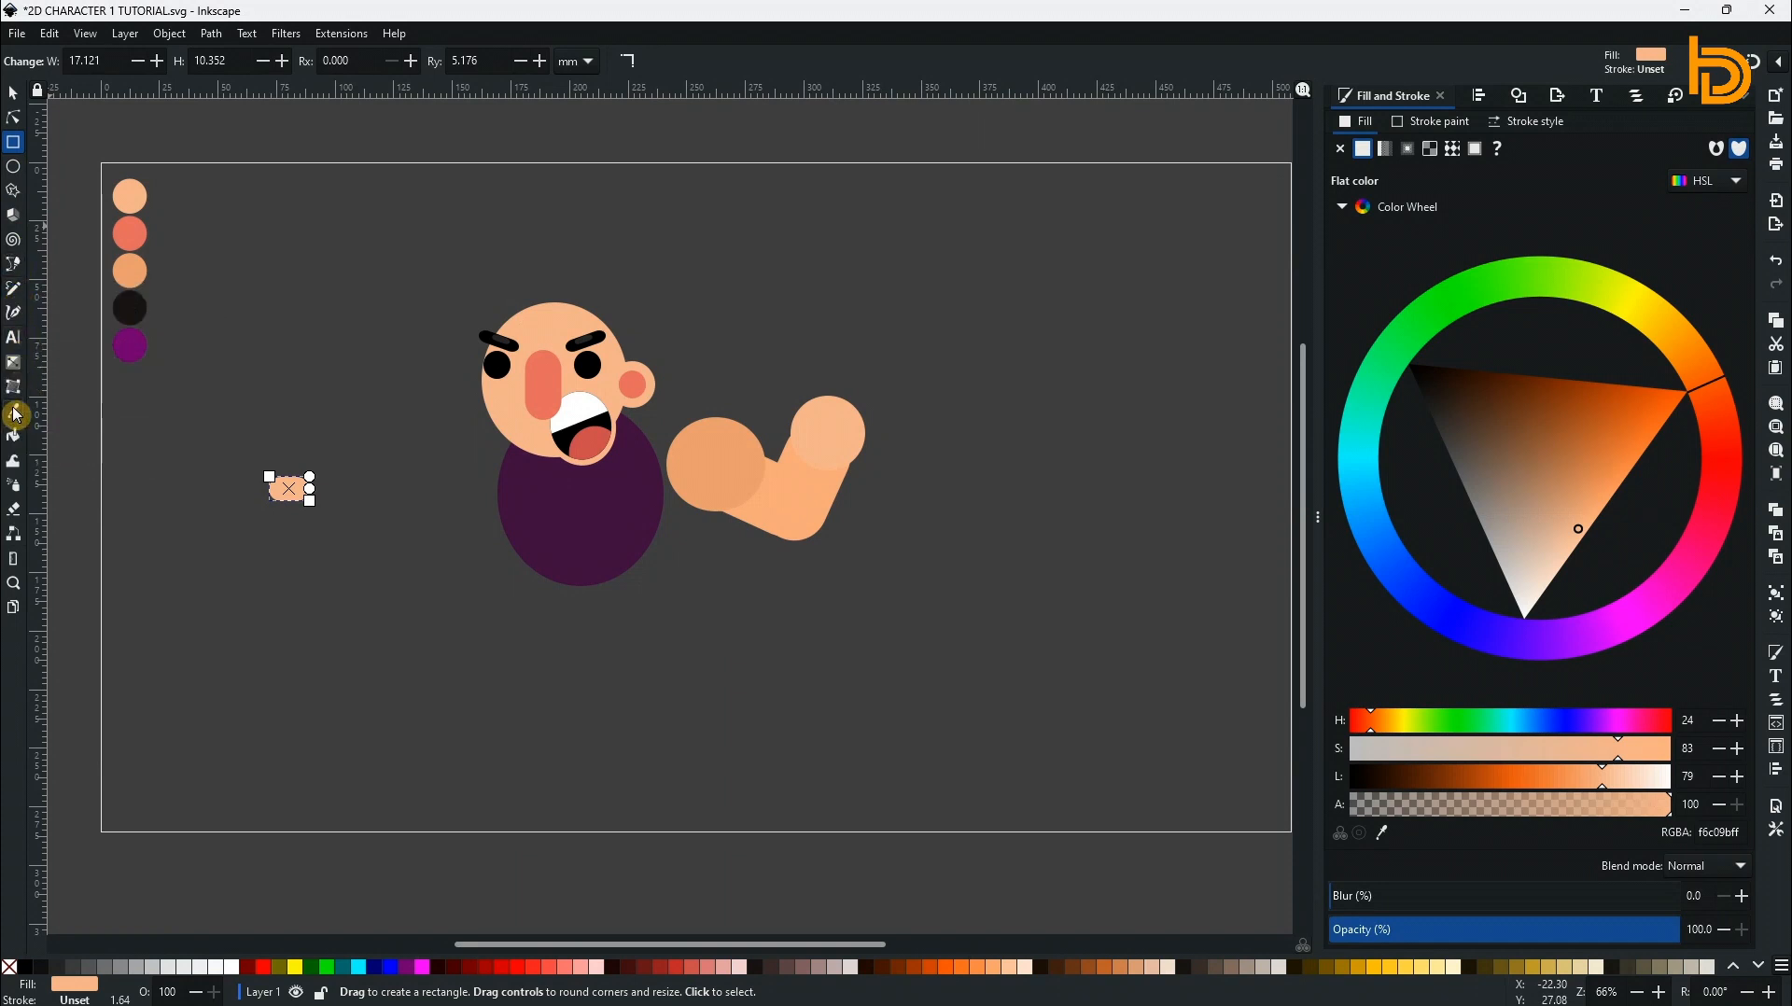
click(13, 93)
mouse_move(290, 489)
mouse_down()
mouse_move(821, 448)
mouse_move(808, 439)
mouse_up()
click(1011, 506)
Group the arm parts, duplicate the arm, flip the copy horizontally and move it to the body's left side.
drag(764, 551, 661, 597)
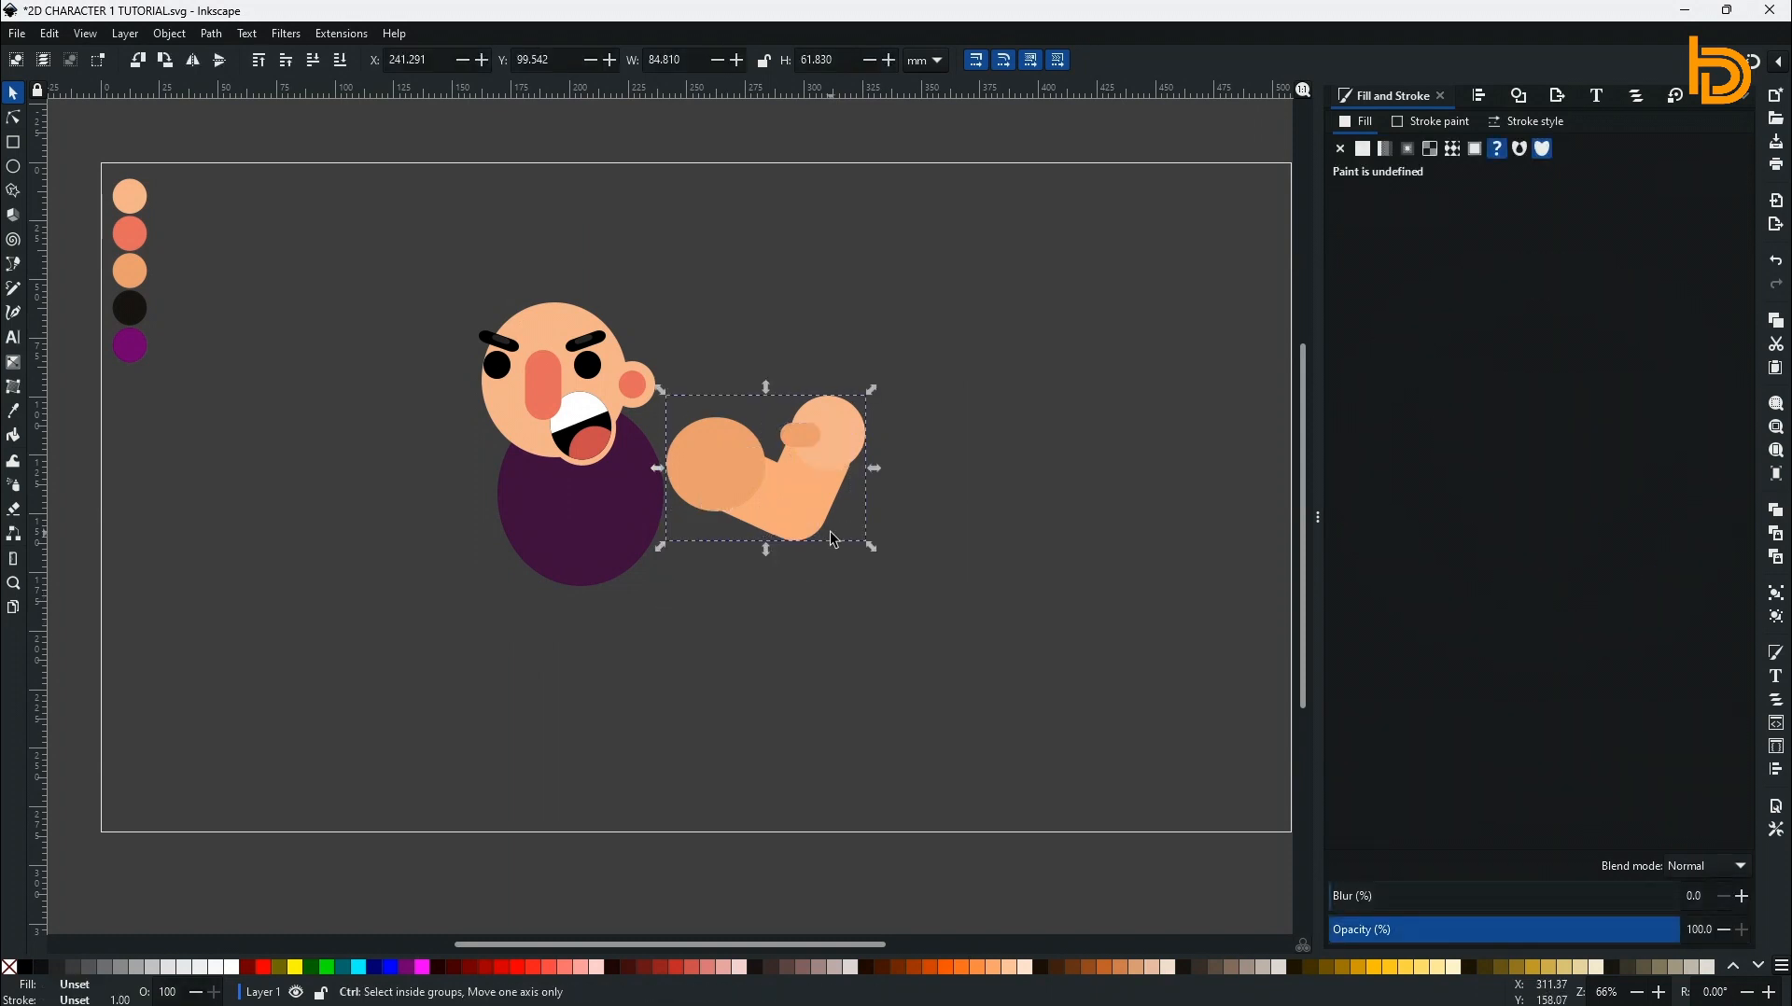
click(195, 61)
key(shift+Left)
key(shift+Left)
key(shift+Left)
key(shift+Left)
key(shift+Left)
key(shift+Left)
key(shift+Left)
key(shift+Left)
key(shift+Left)
key(shift+Left)
key(shift+Left)
key(shift+Left)
key(shift+Left)
key(shift+Left)
key(shift+Left)
key(shift+Left)
key(shift+Left)
key(shift+Left)
key(shift+Left)
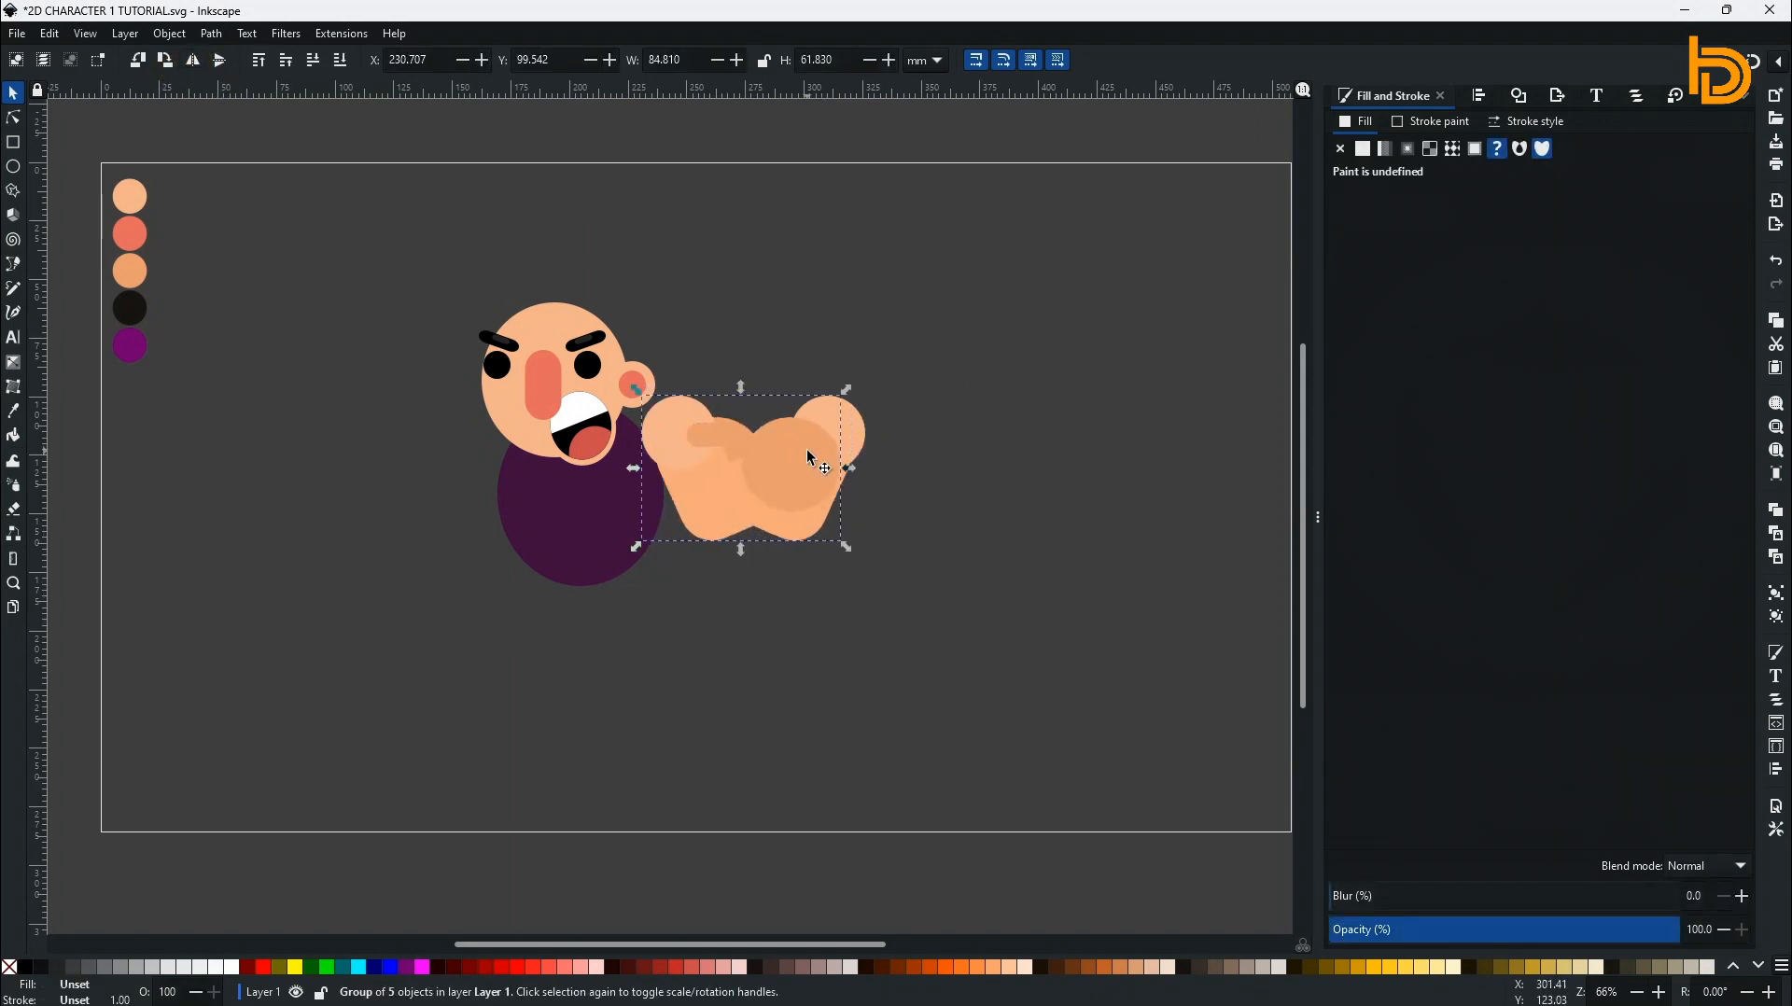
Select both arms, centre them on the body at shoulder height and lower them to the bottom behind the body.
shift+click(809, 451)
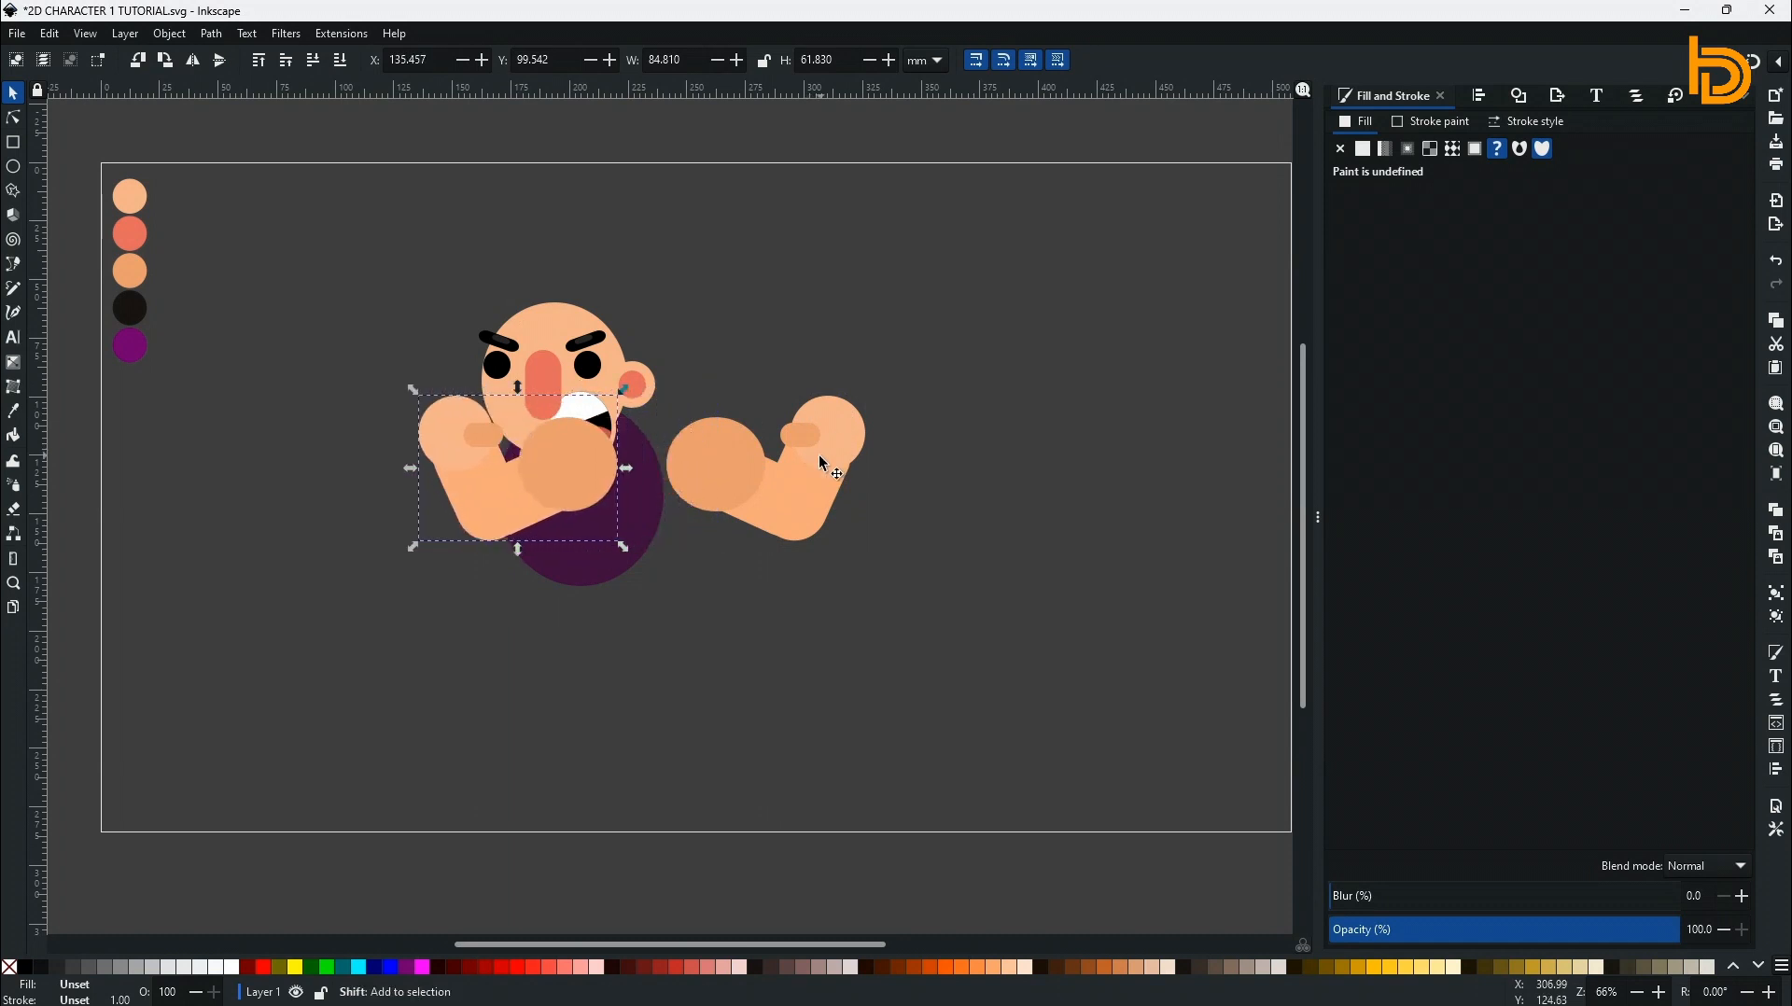
drag(812, 454, 680, 477)
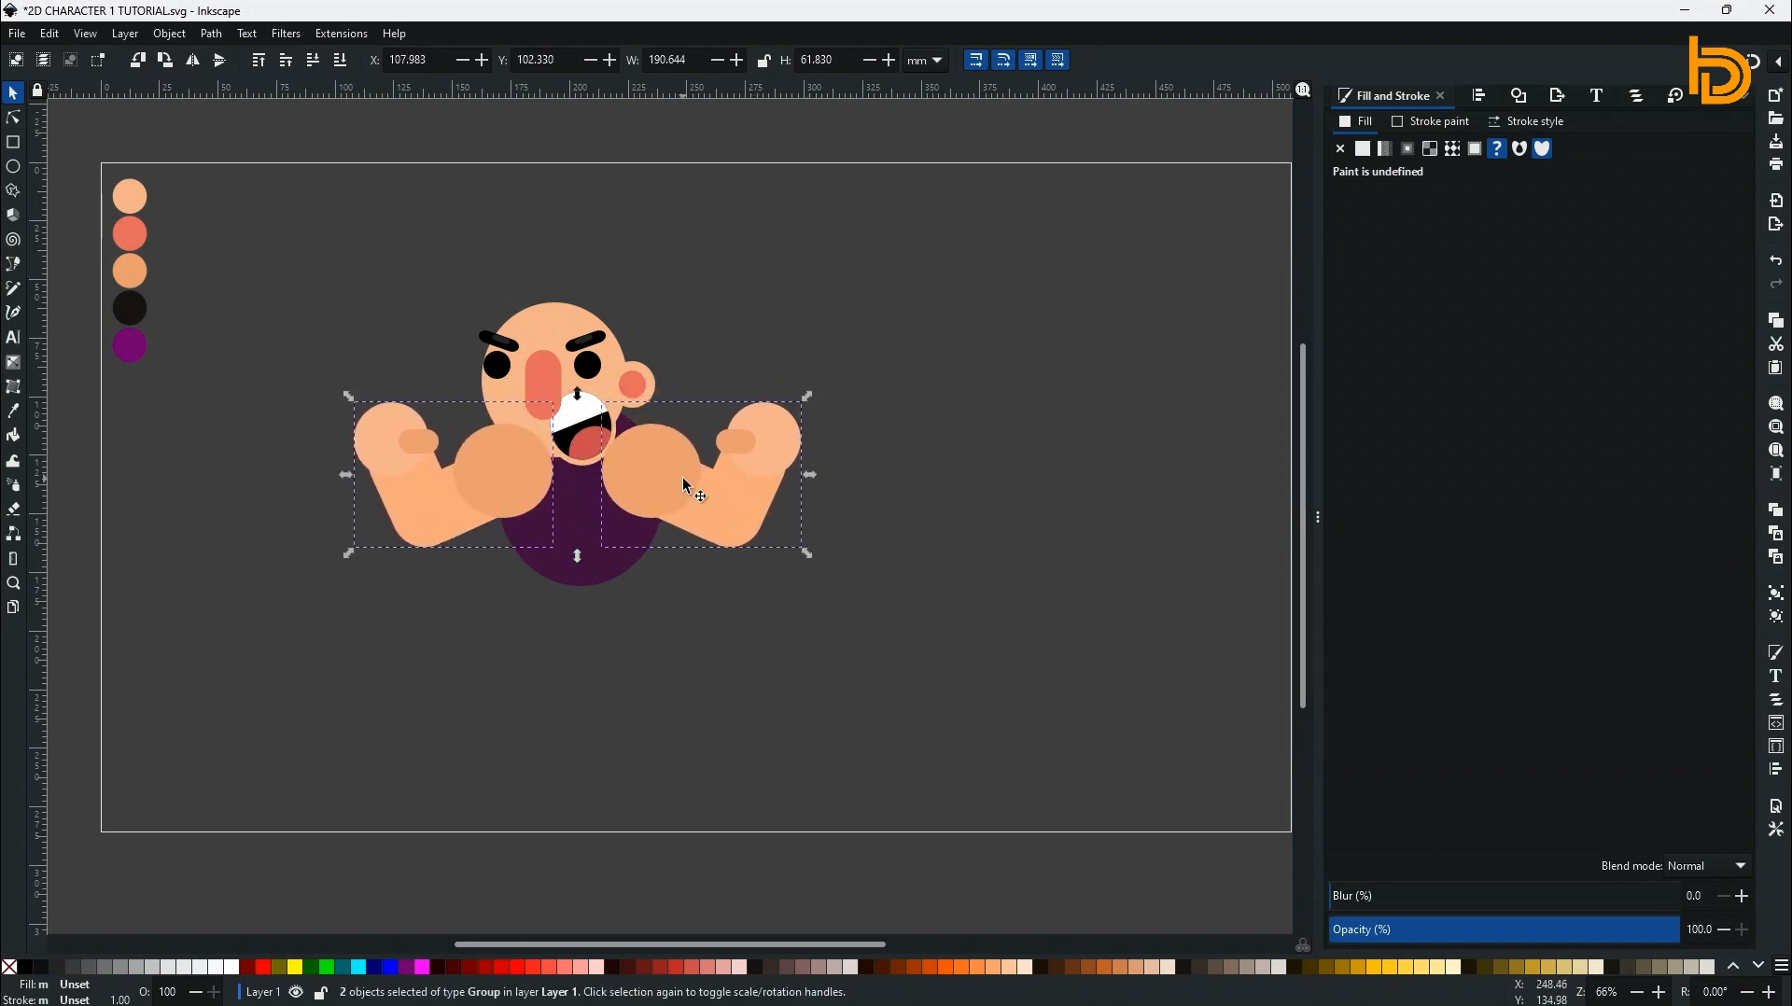
click(342, 59)
key(Escape)
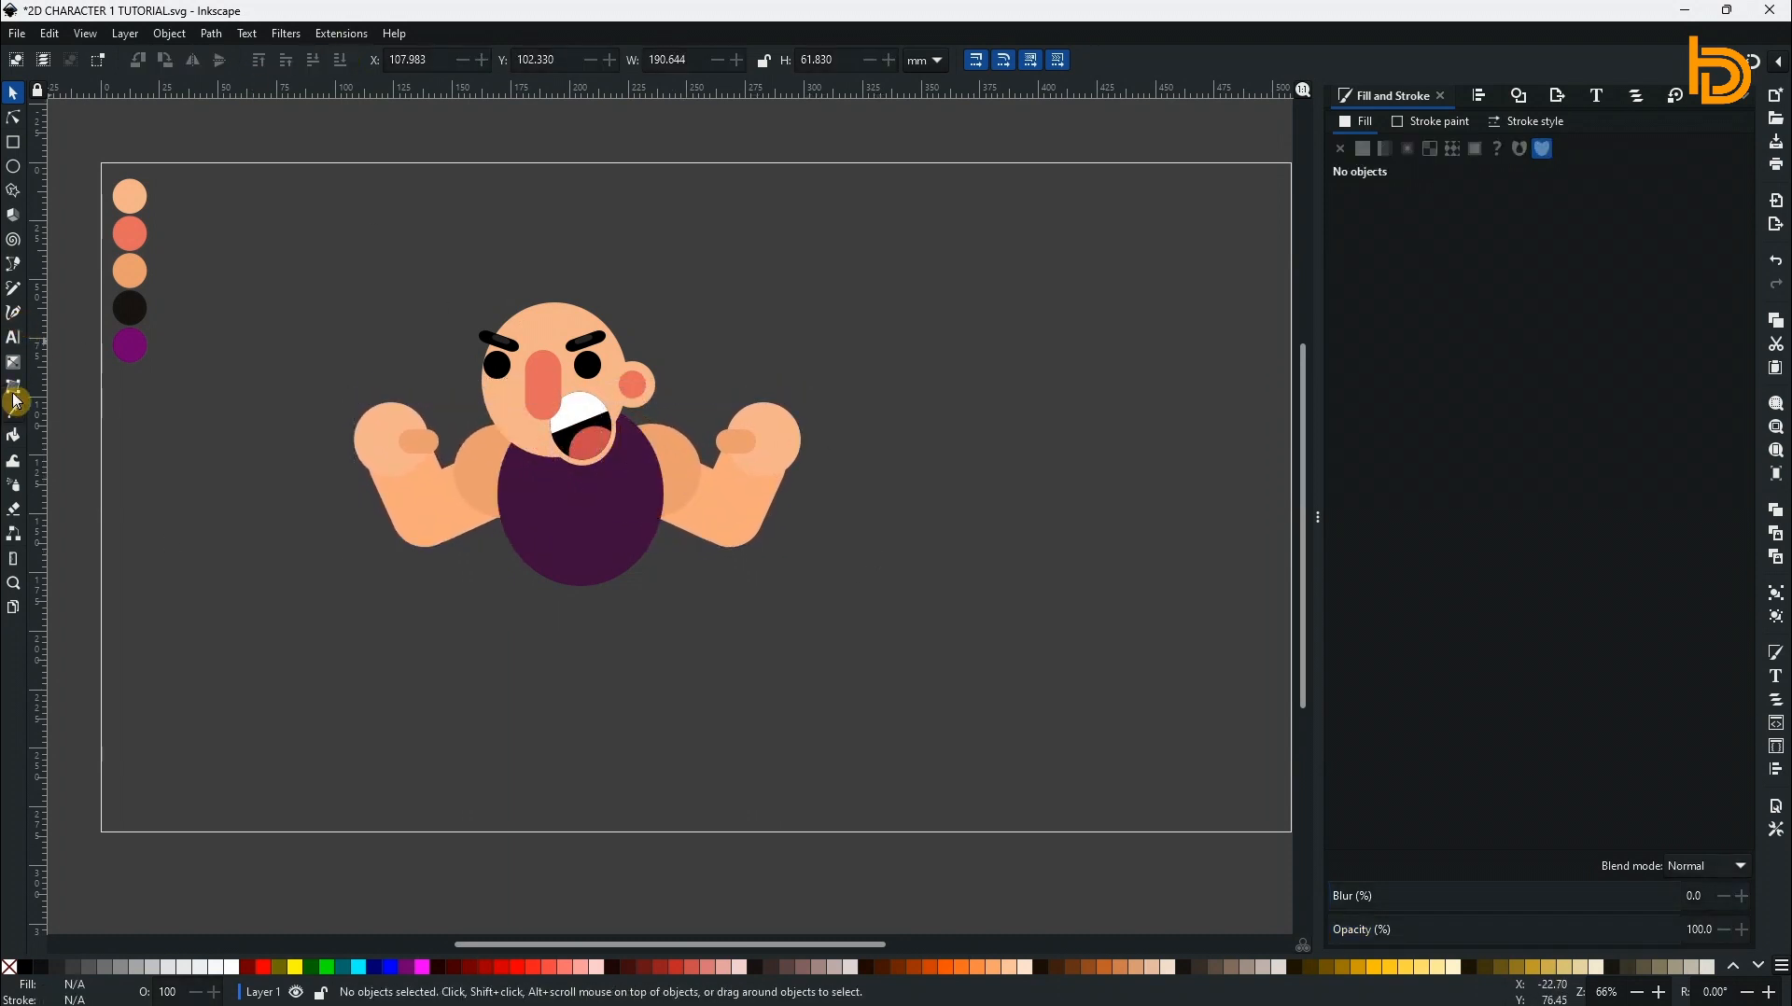
Draw an upright, fully rounded rectangle about 16 × 32 mm for the leg and fill it with the palette's black.
click(13, 142)
drag(228, 547, 271, 626)
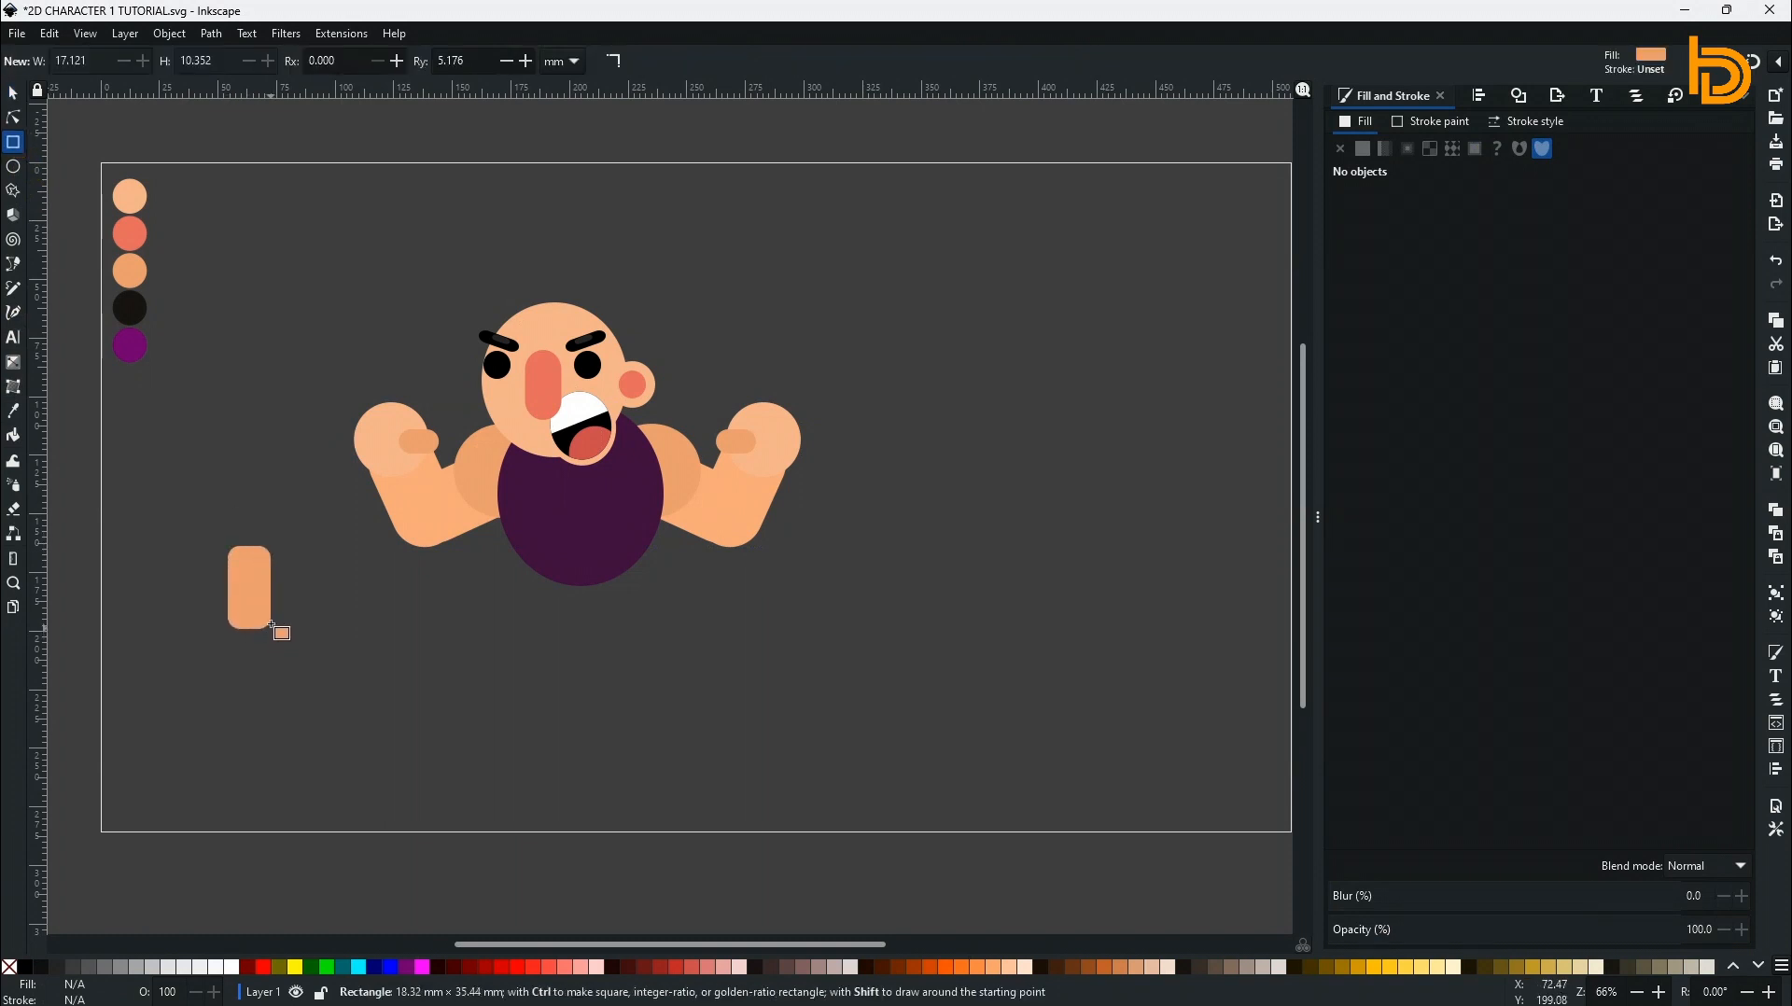
key(n)
drag(264, 559, 277, 614)
key(s)
key(d)
click(130, 308)
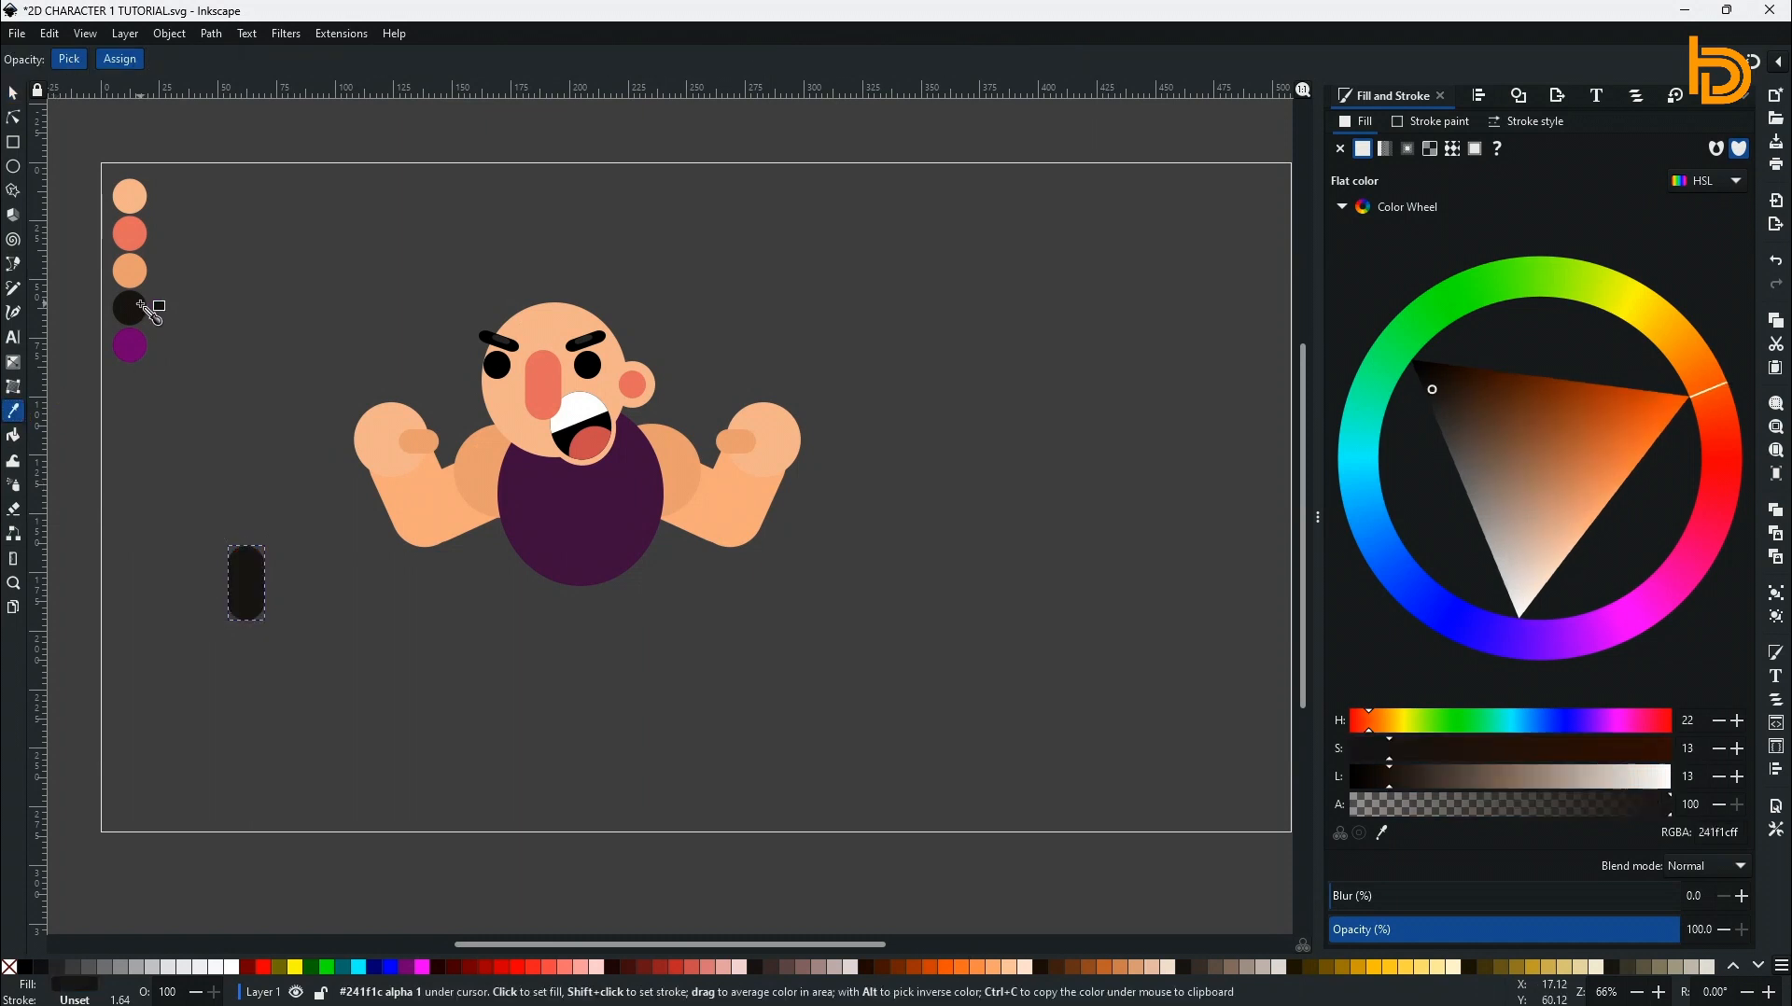
Duplicate the black leg segment and move the copy straight down so that it overlaps the original's lower end.
key(s)
key(ctrl+d)
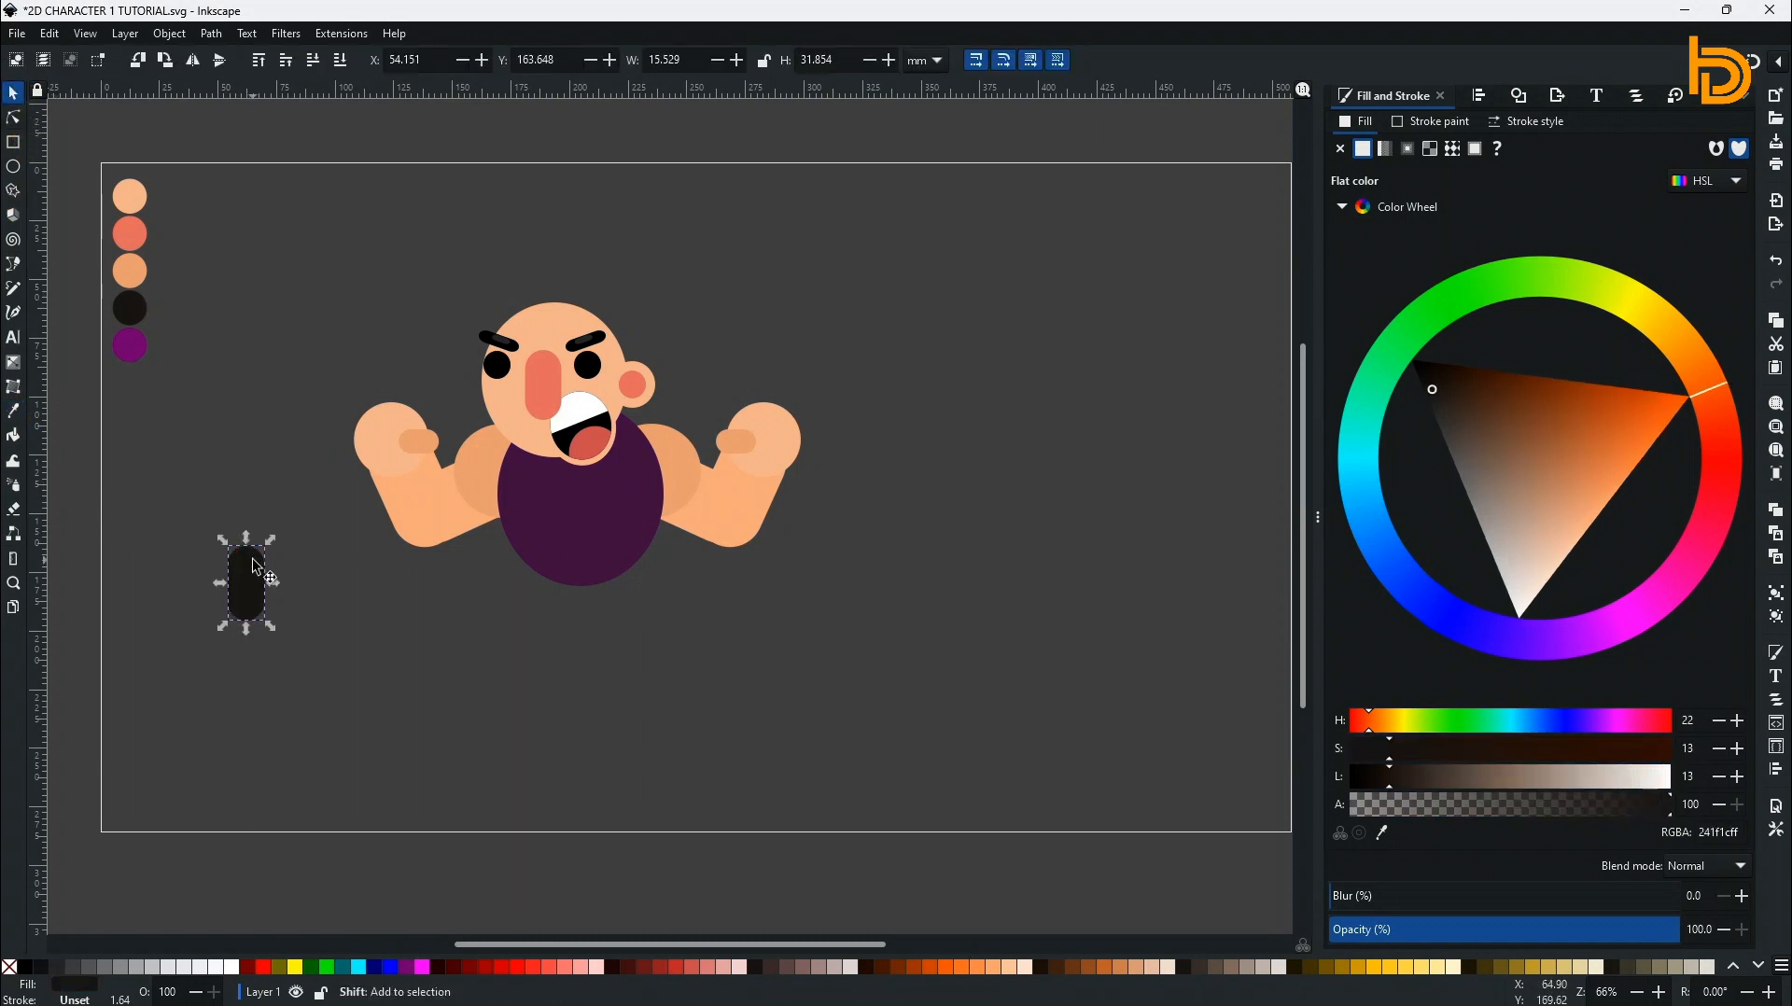
key(shift+Down)
key(shift+Down)
key(shift+Down)
key(shift+Down)
key(shift+Down)
click(291, 726)
Rotate the upper leg segment clockwise and rejoin it to the lower segment to form a bent knee.
click(252, 555)
click(252, 555)
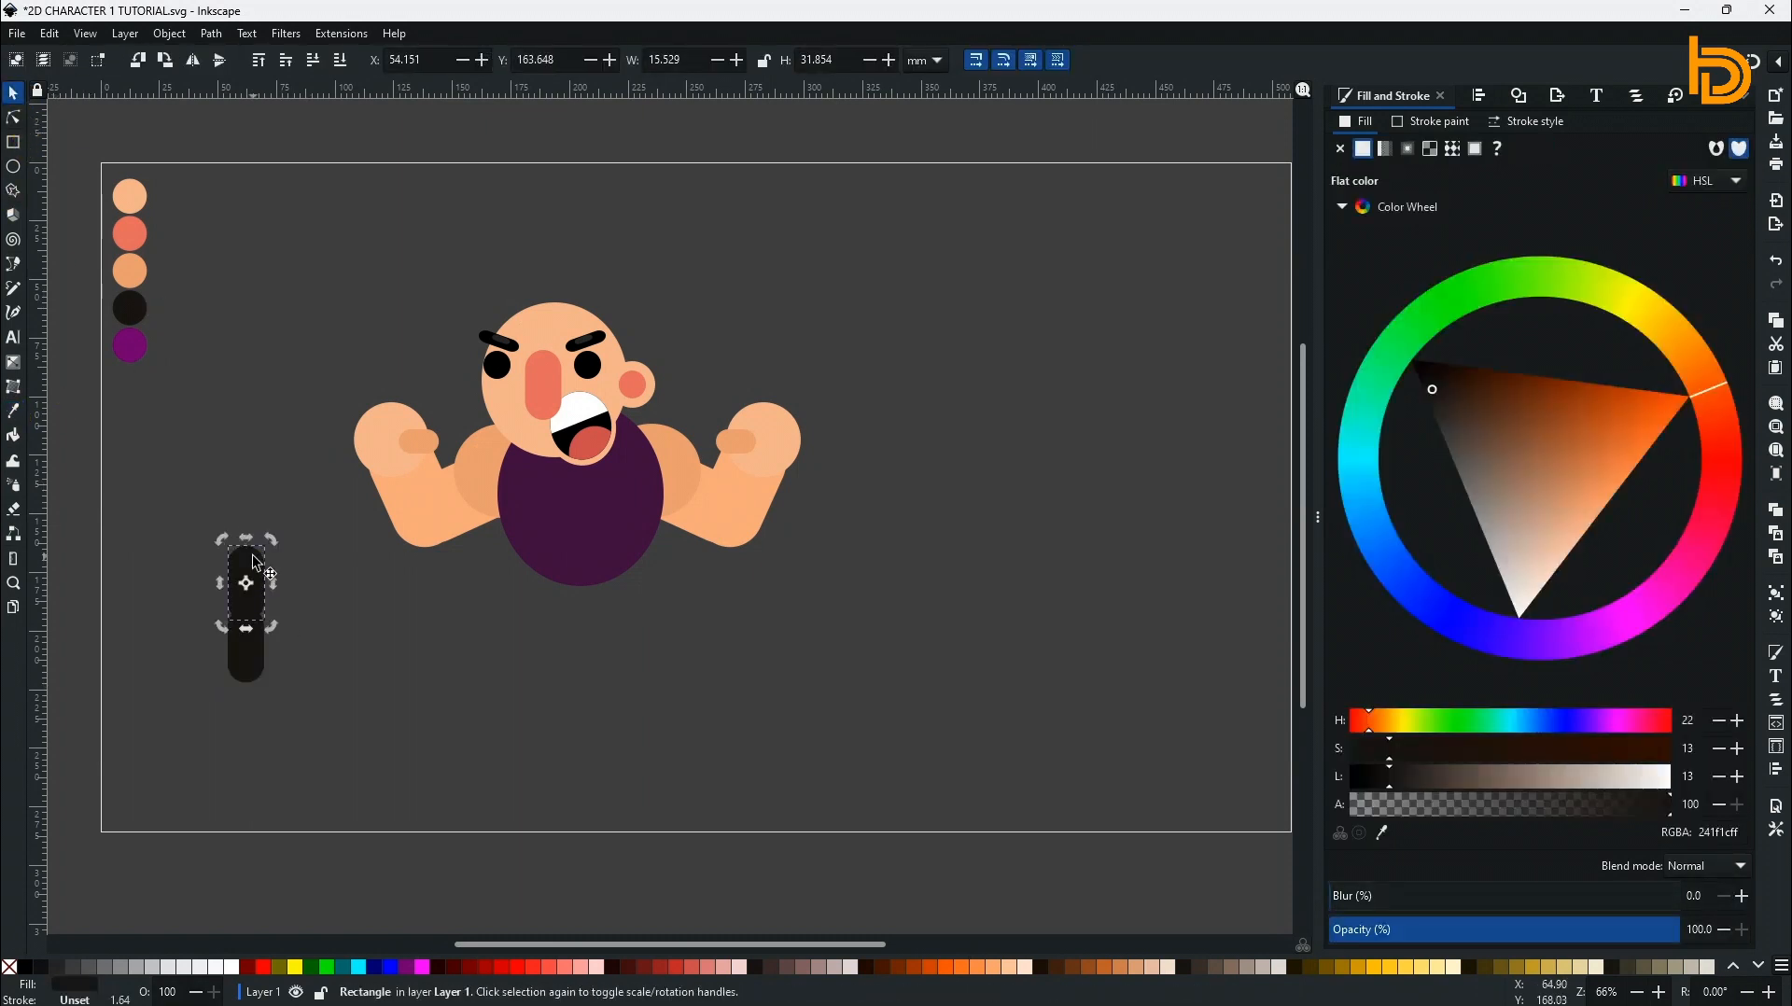
drag(271, 539, 277, 586)
click(347, 693)
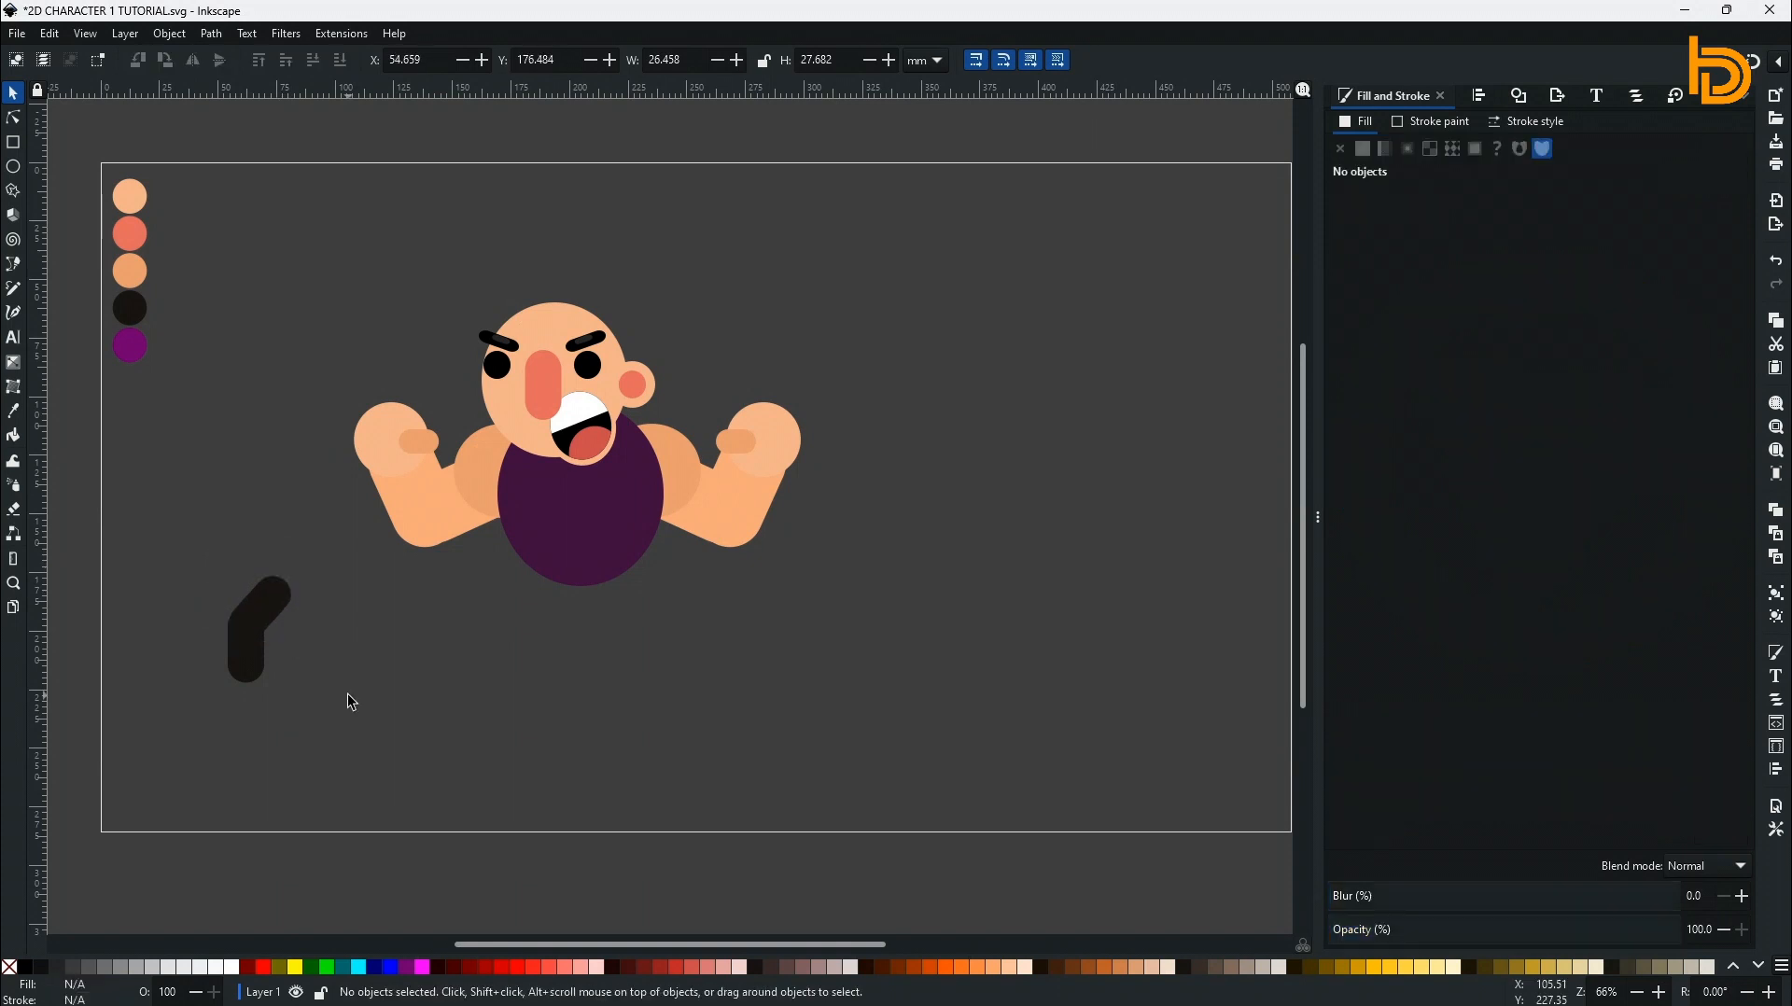
Draw an ellipse about 22 mm wide at the leg's lower end and a rounded rectangle about 51 × 16 mm across its lower half.
key(e)
drag(194, 683, 278, 728)
click(13, 142)
click(13, 93)
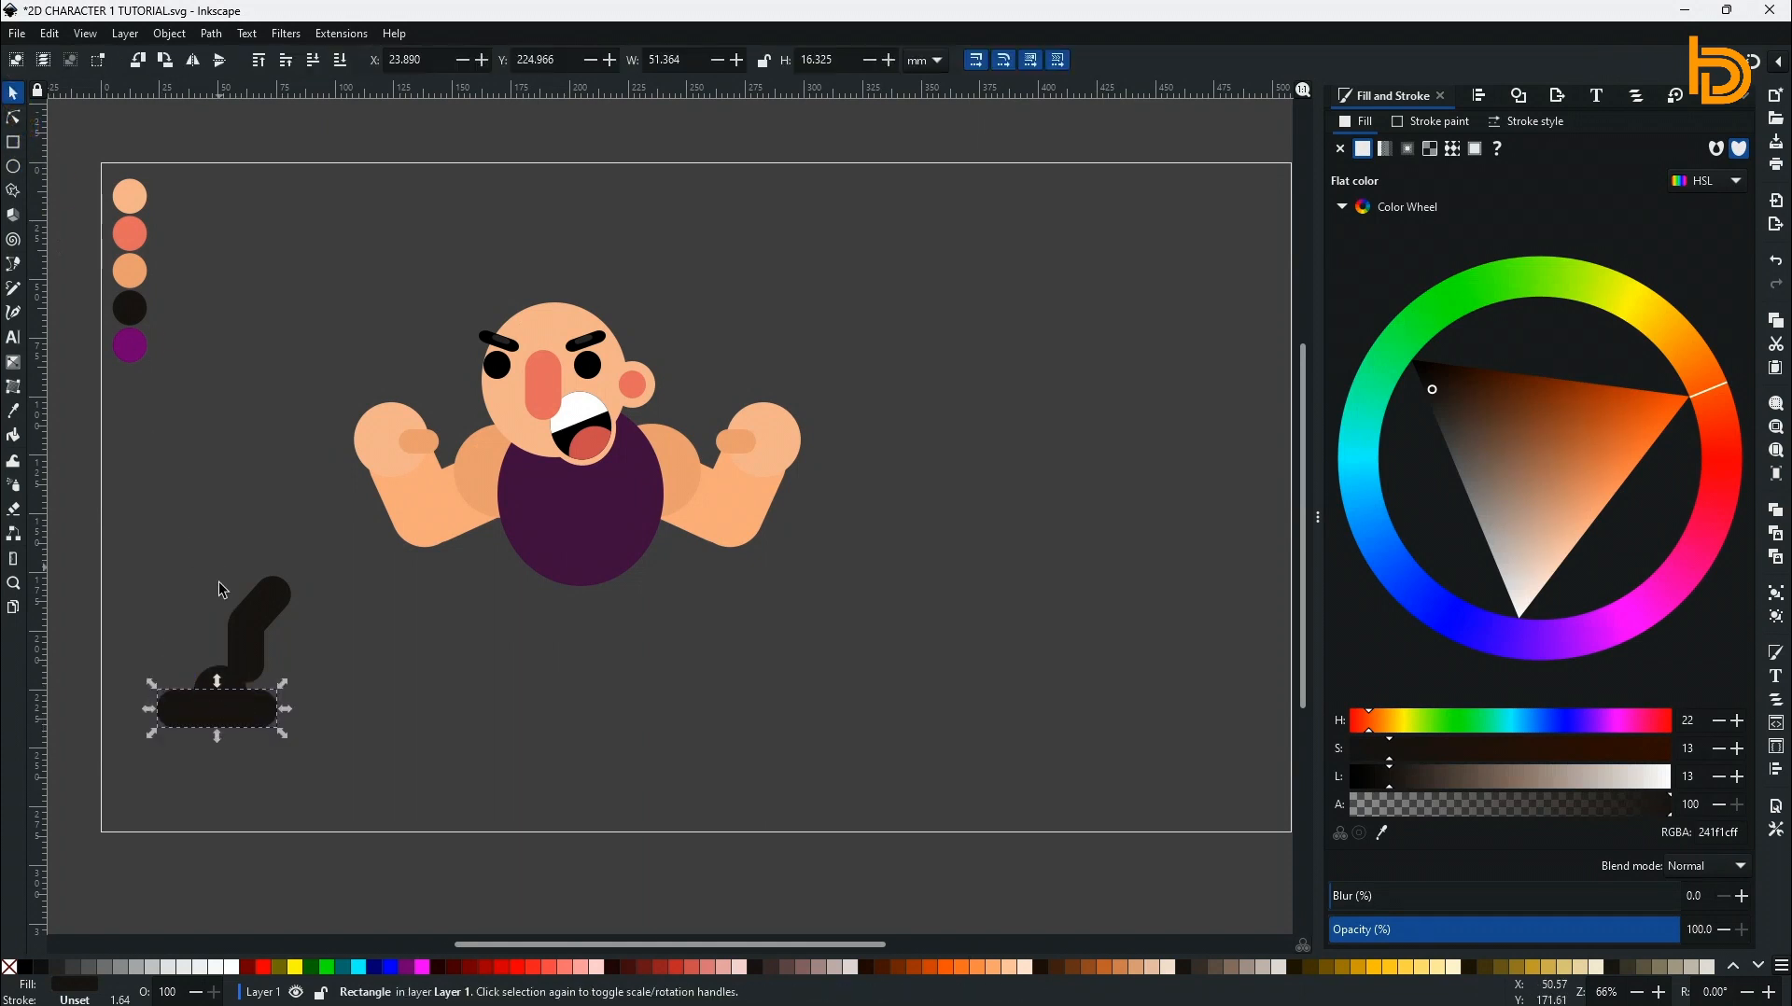
Subtract the rounded rectangle from the foot ellipse with Difference and fill the remaining shoe shape with dark grey 1a1a1a.
shift+click(212, 678)
click(211, 32)
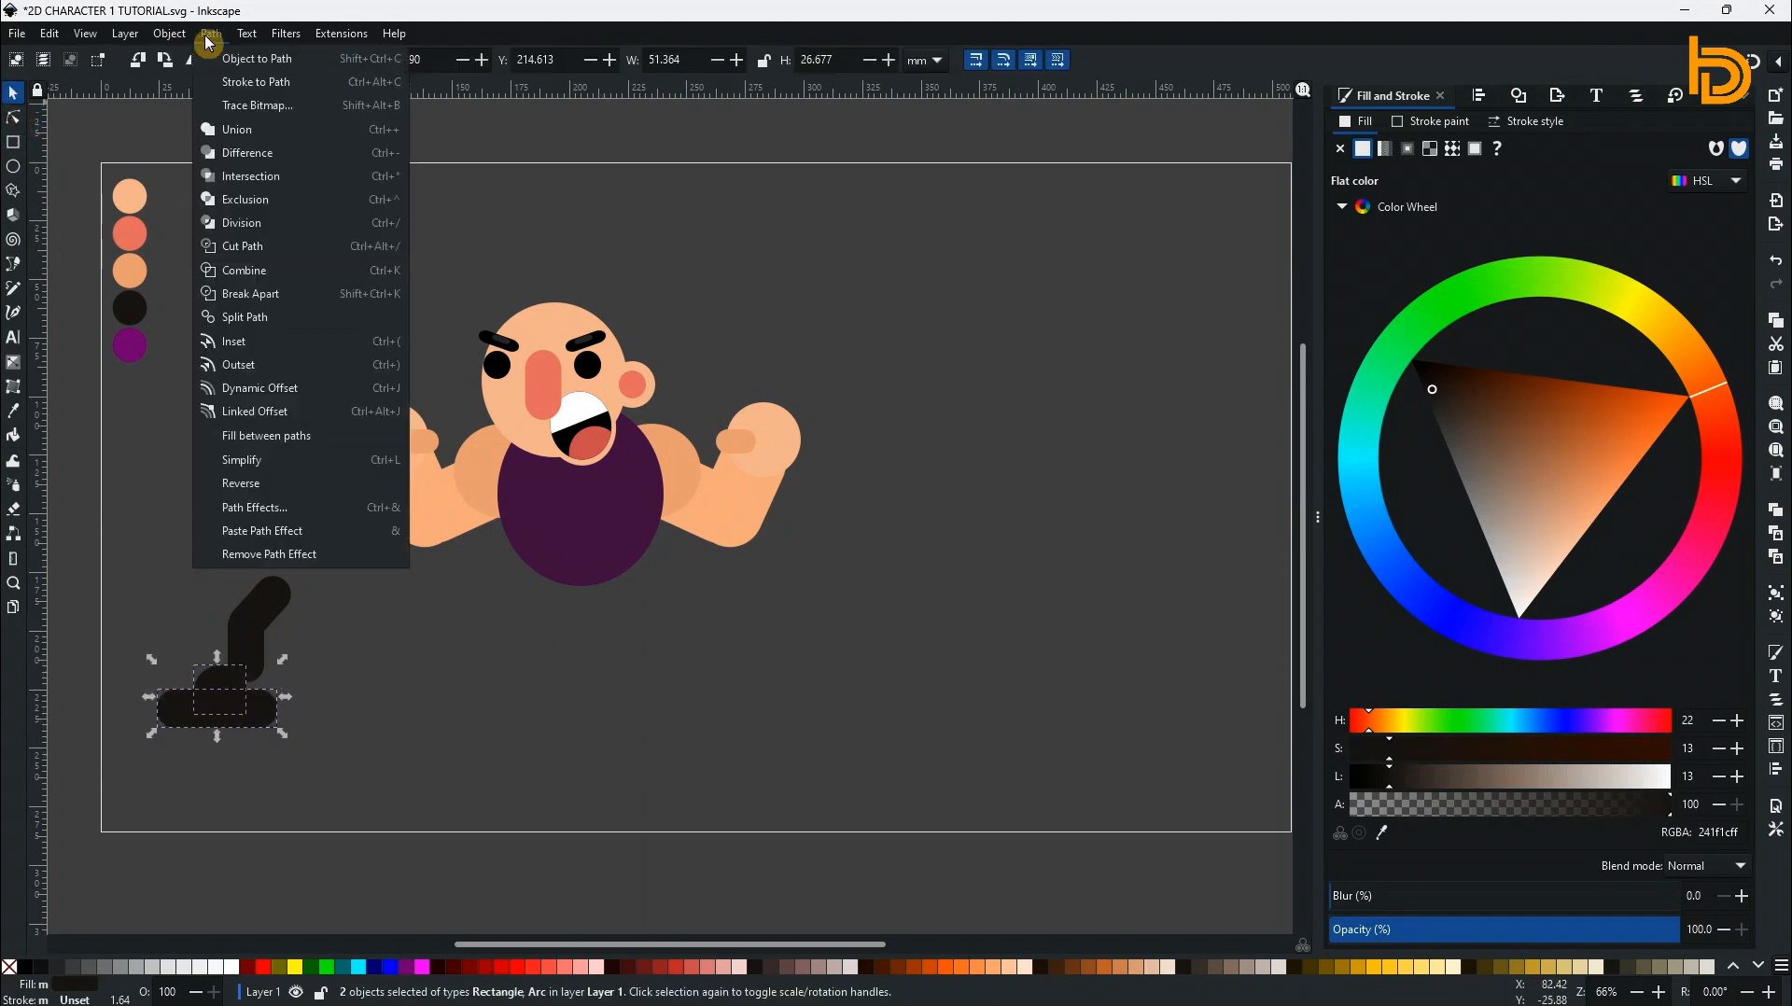
click(247, 154)
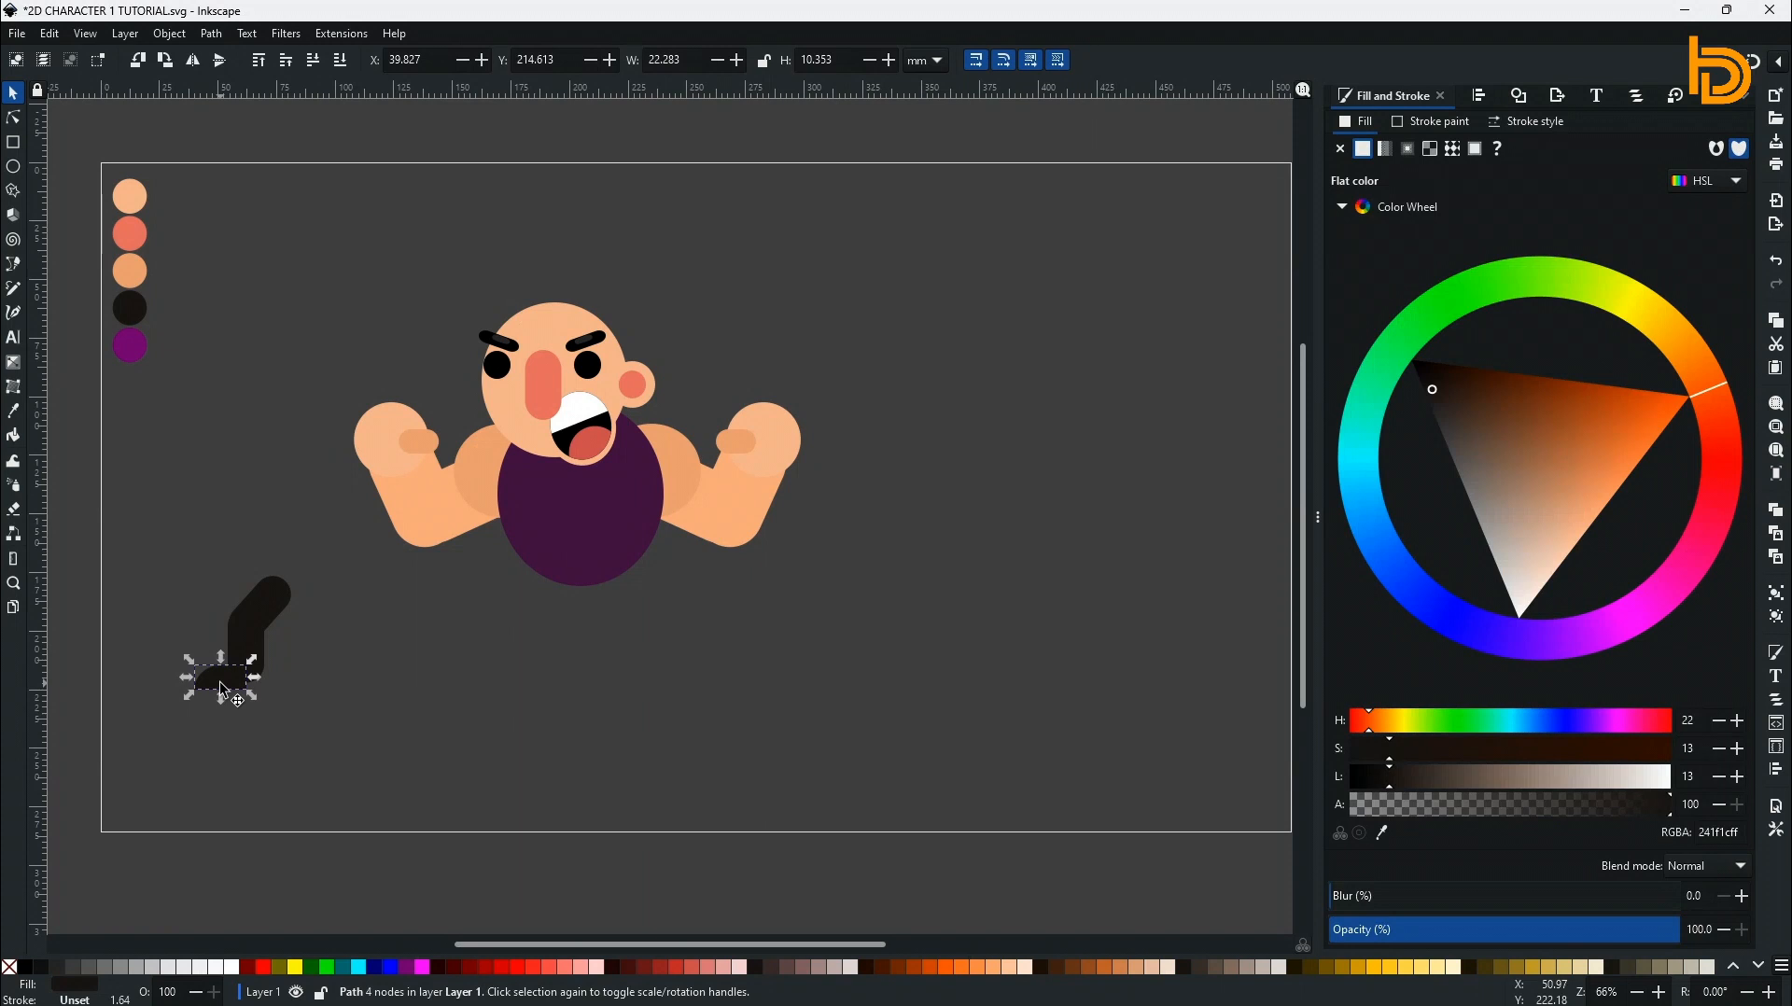
click(41, 967)
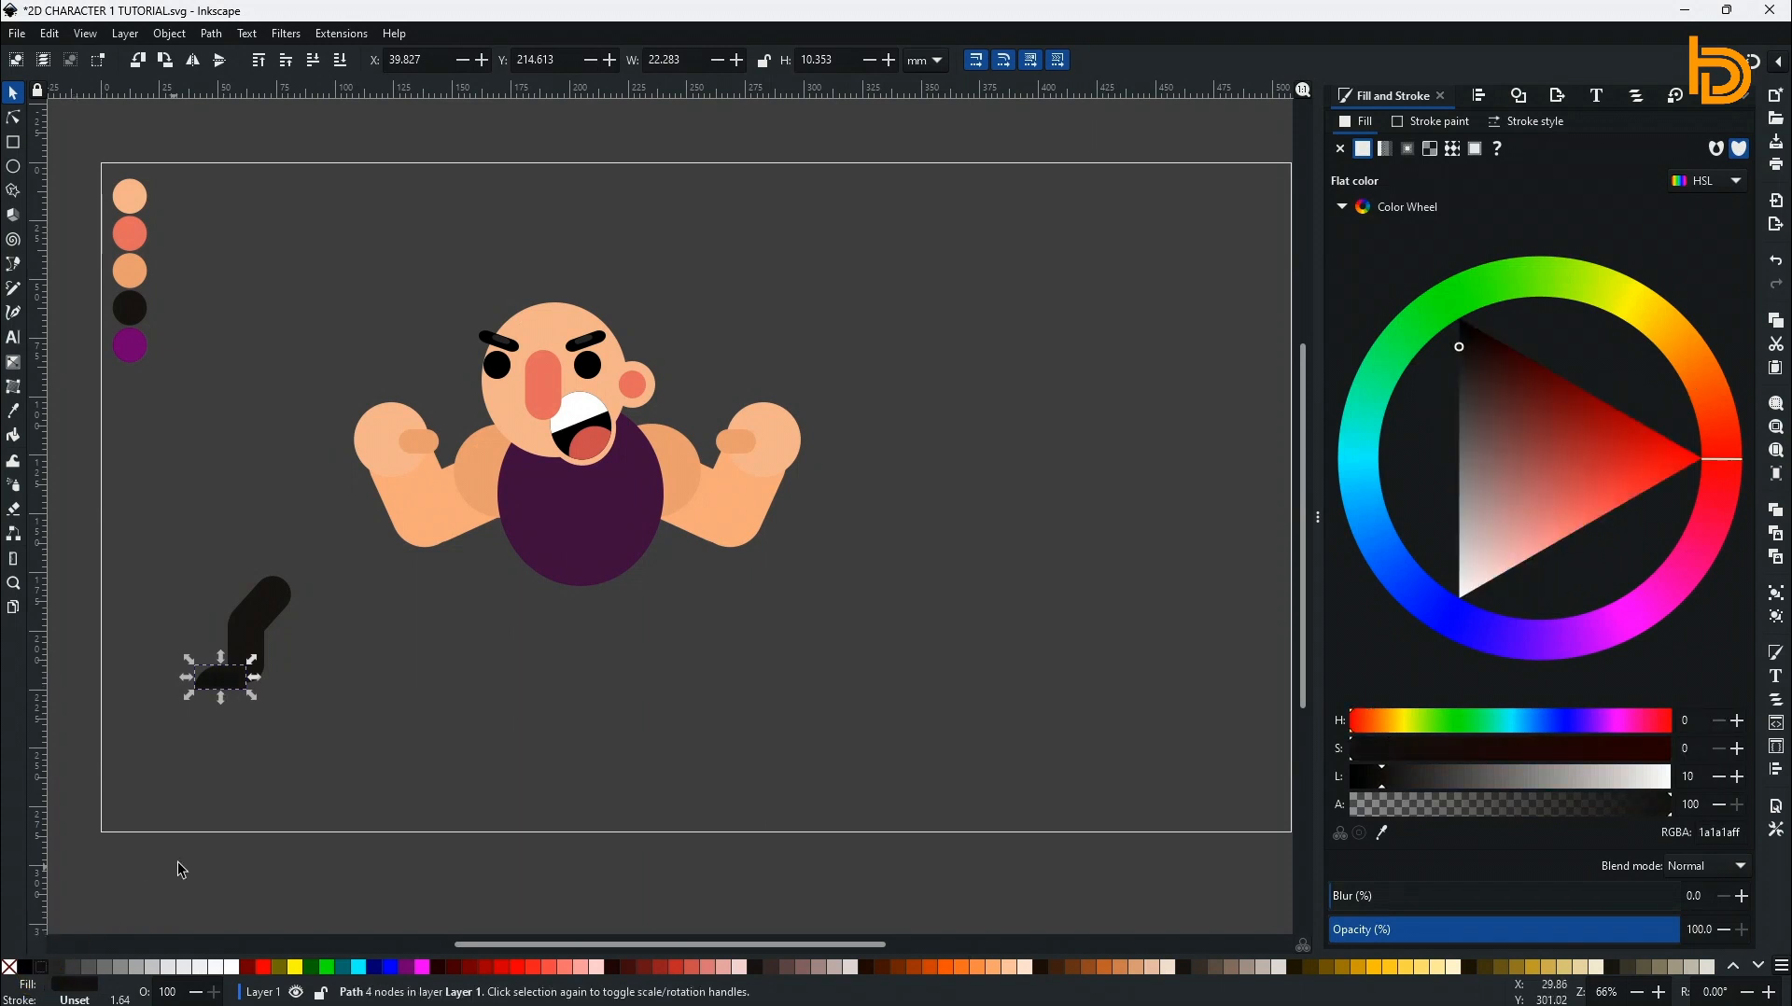
Copy the dark grey shoe shape and paste it in place.
click(50, 33)
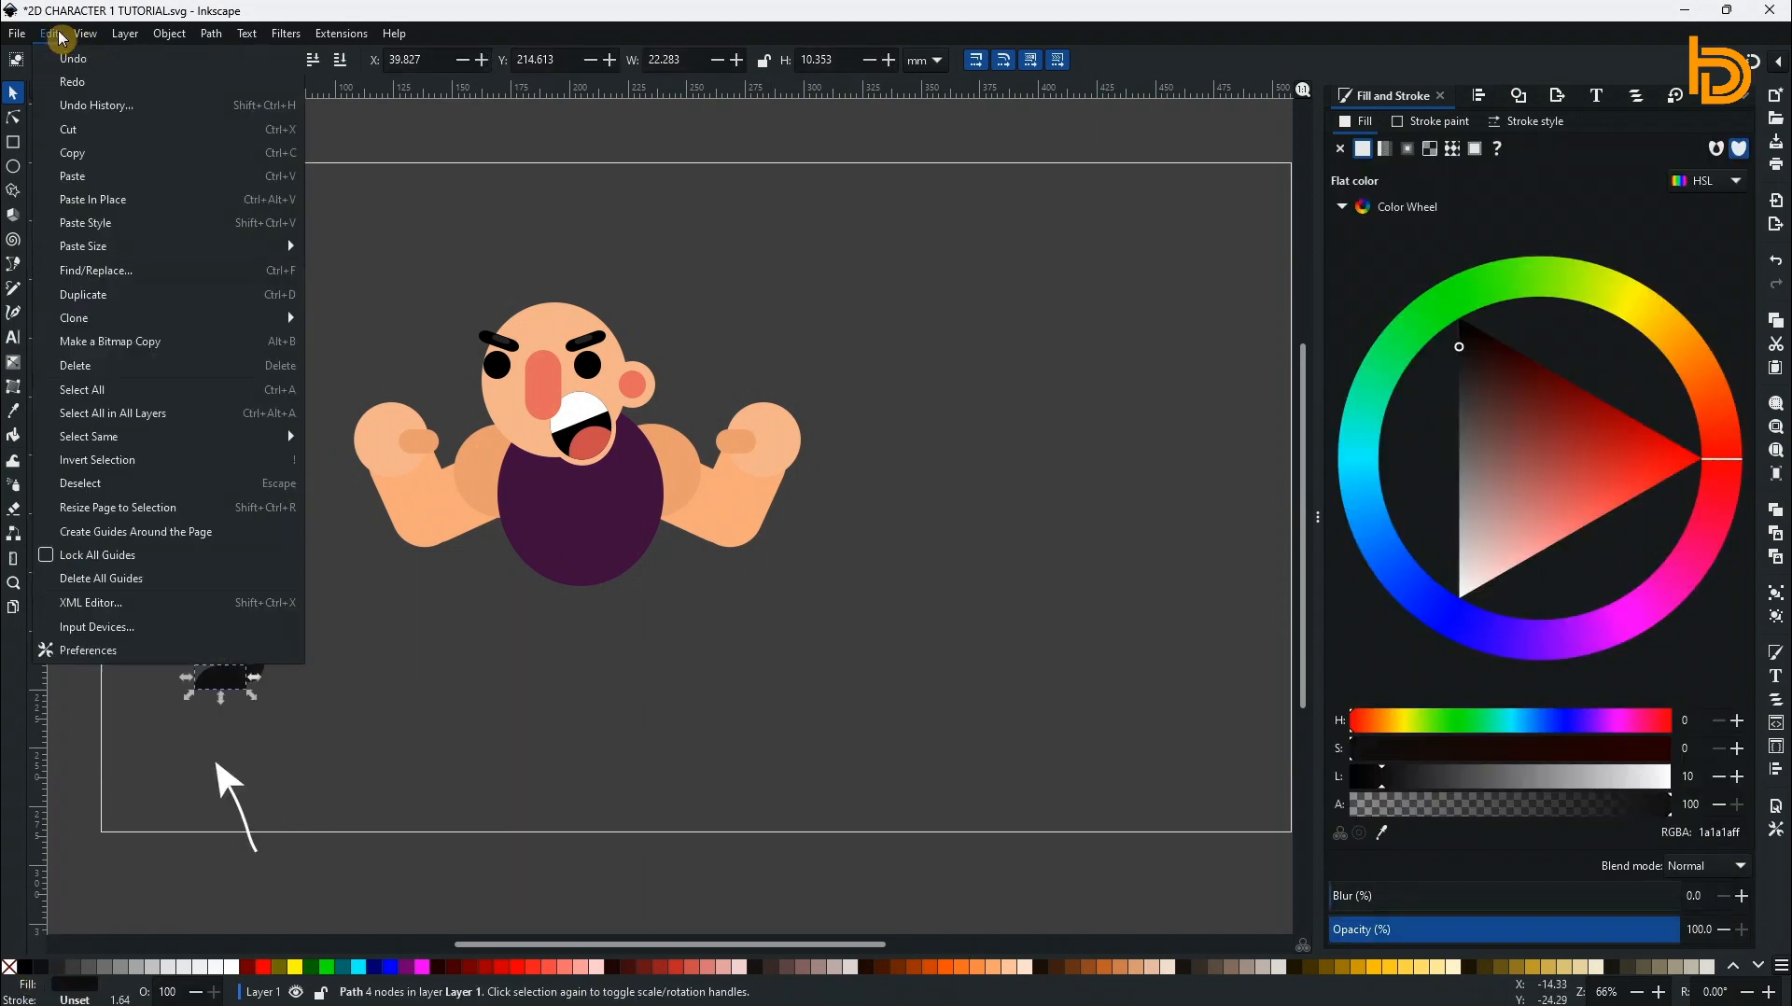
click(82, 154)
click(50, 33)
click(105, 199)
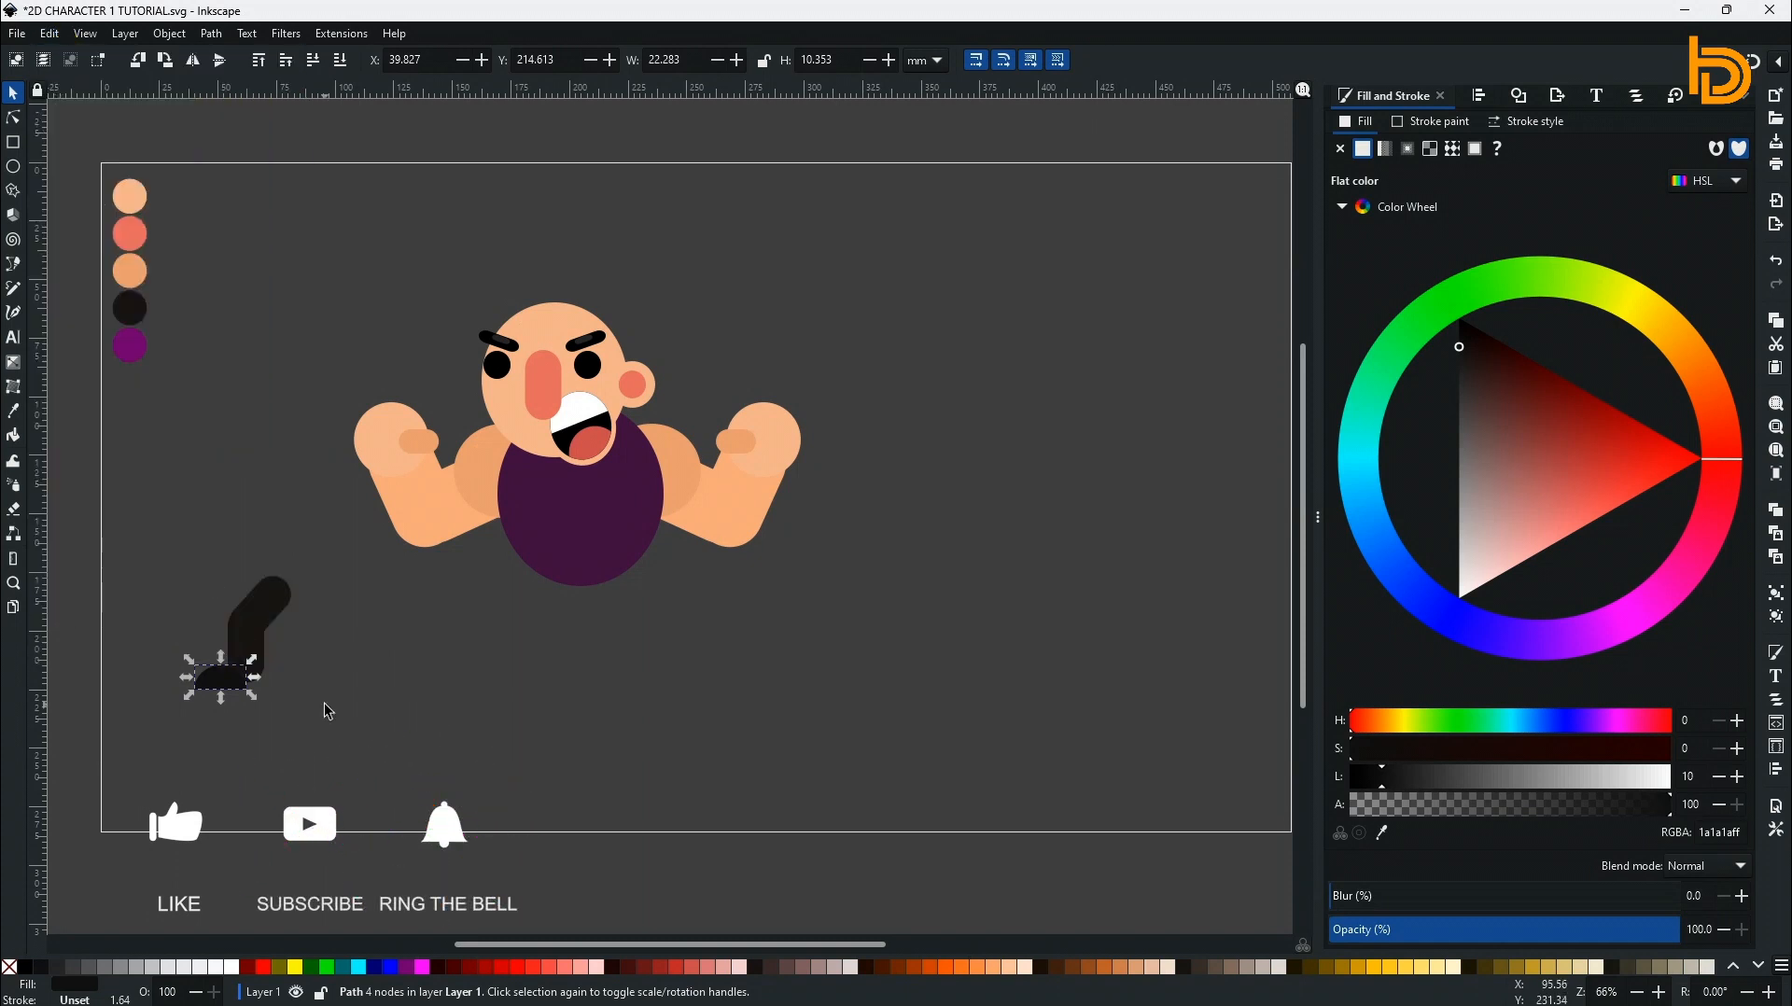
Narrow the pasted shoe copy so it leaves the heel uncovered, and fill it with black.
click(326, 710)
click(232, 691)
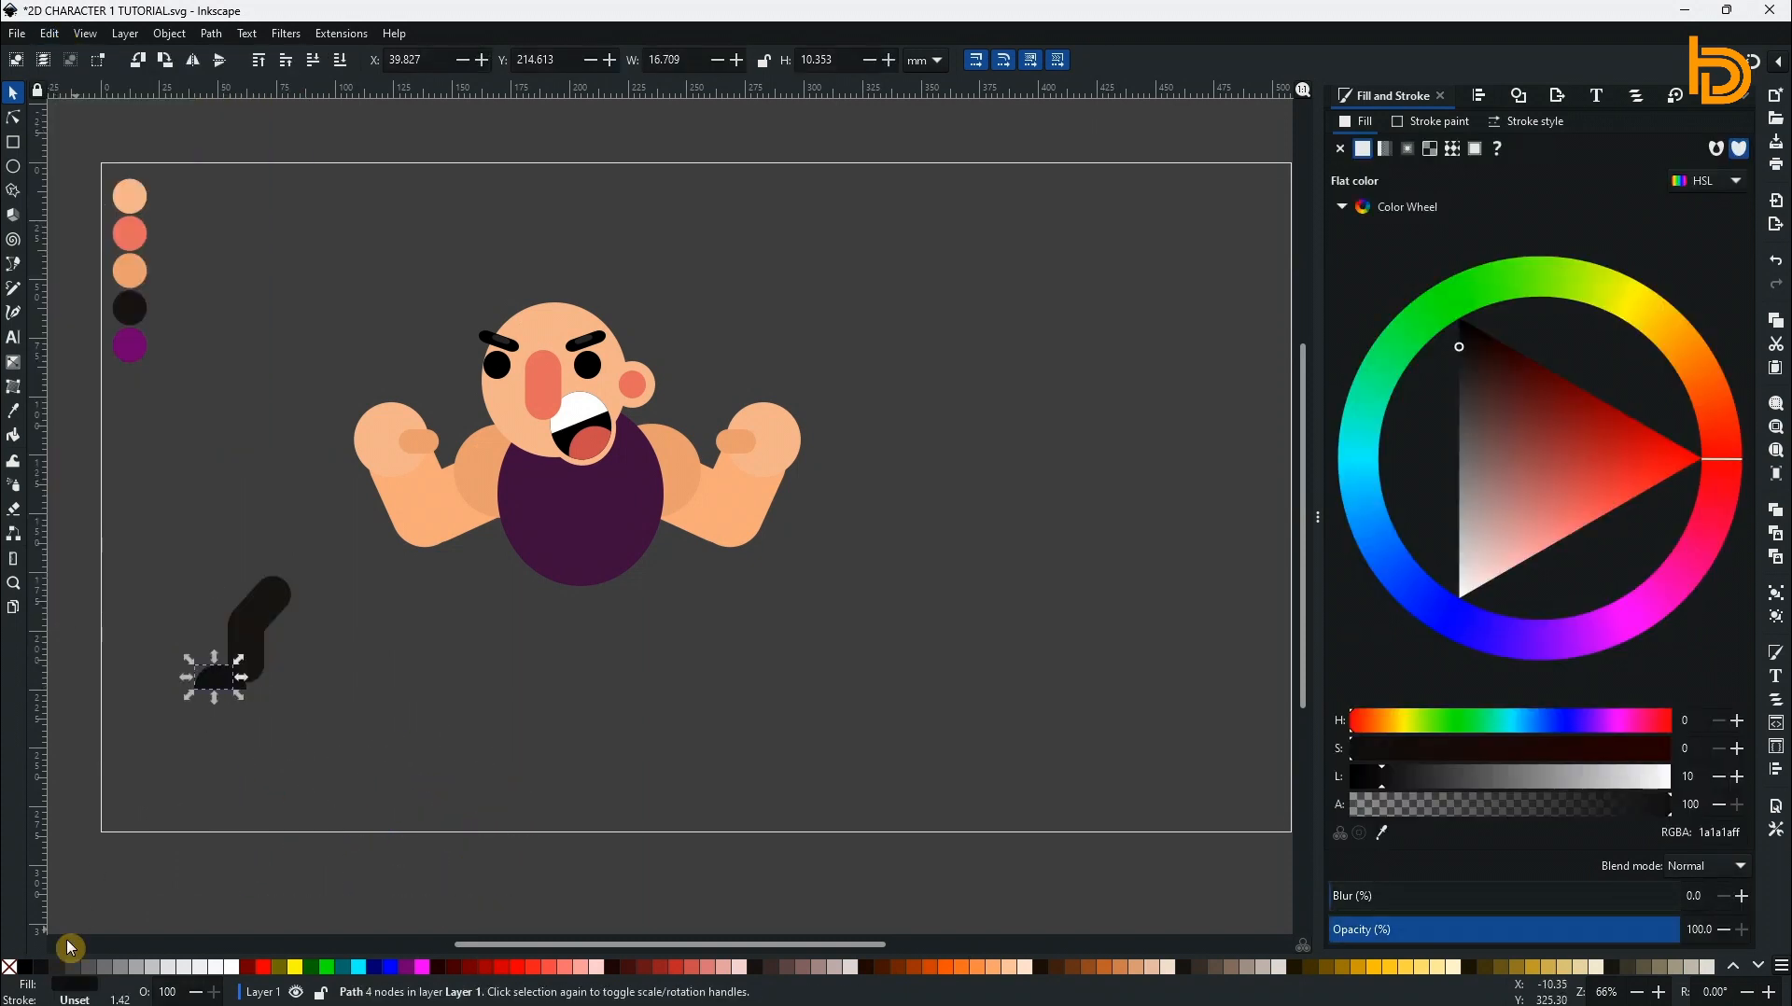
click(366, 739)
click(240, 683)
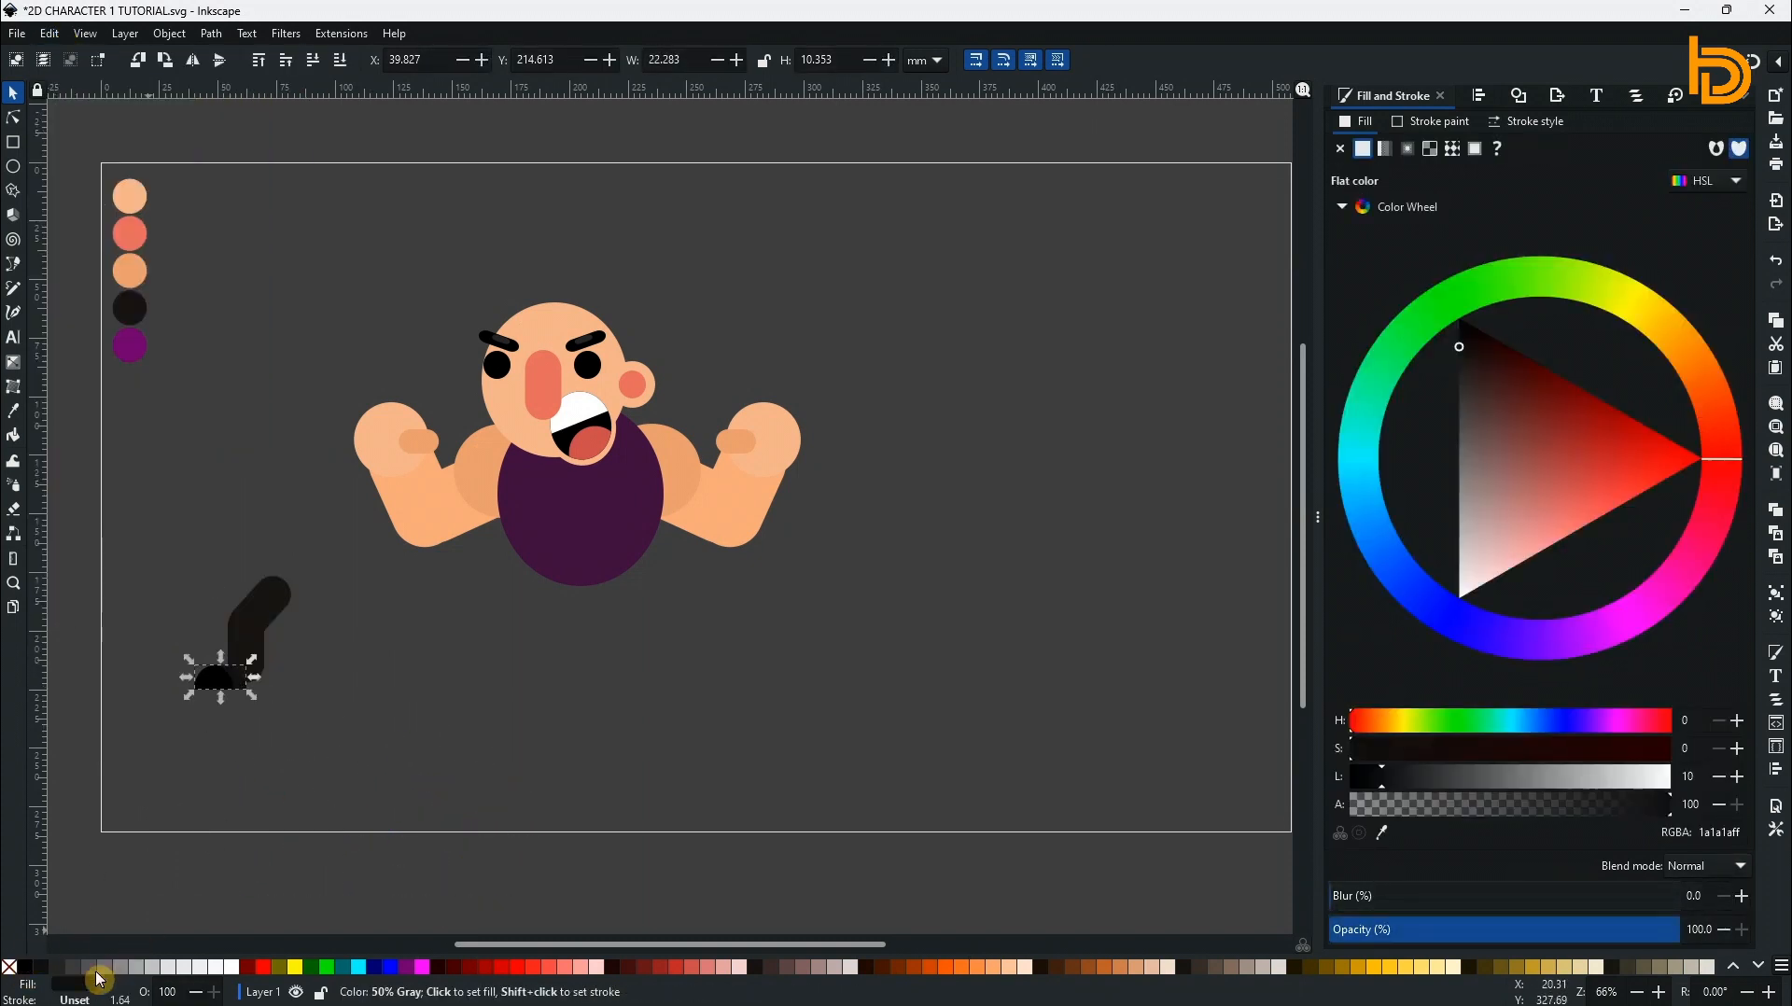
click(57, 967)
click(365, 769)
click(222, 681)
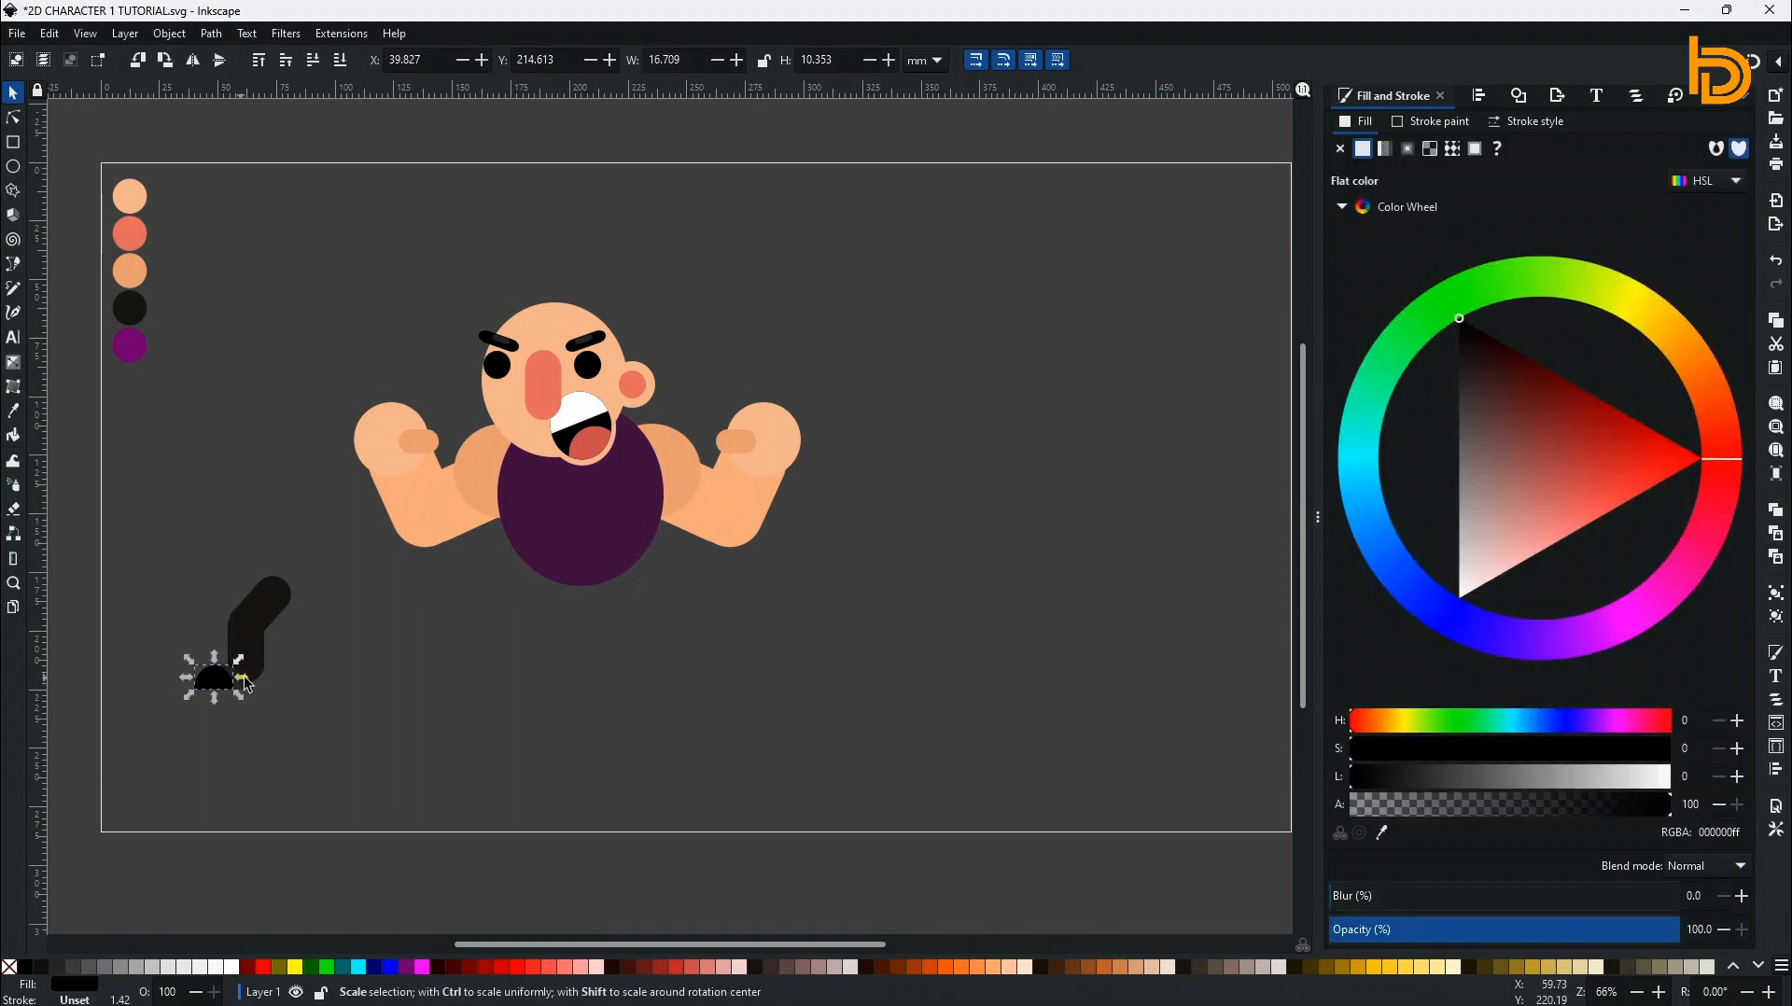
mouse_move(239, 679)
mouse_down()
mouse_move(224, 705)
mouse_move(249, 700)
mouse_up()
Draw a sole rectangle about 25 × 5 mm under the shoe, with rounded corners and a dark grey 333333 fill.
click(259, 726)
key(r)
click(13, 93)
click(499, 744)
click(244, 692)
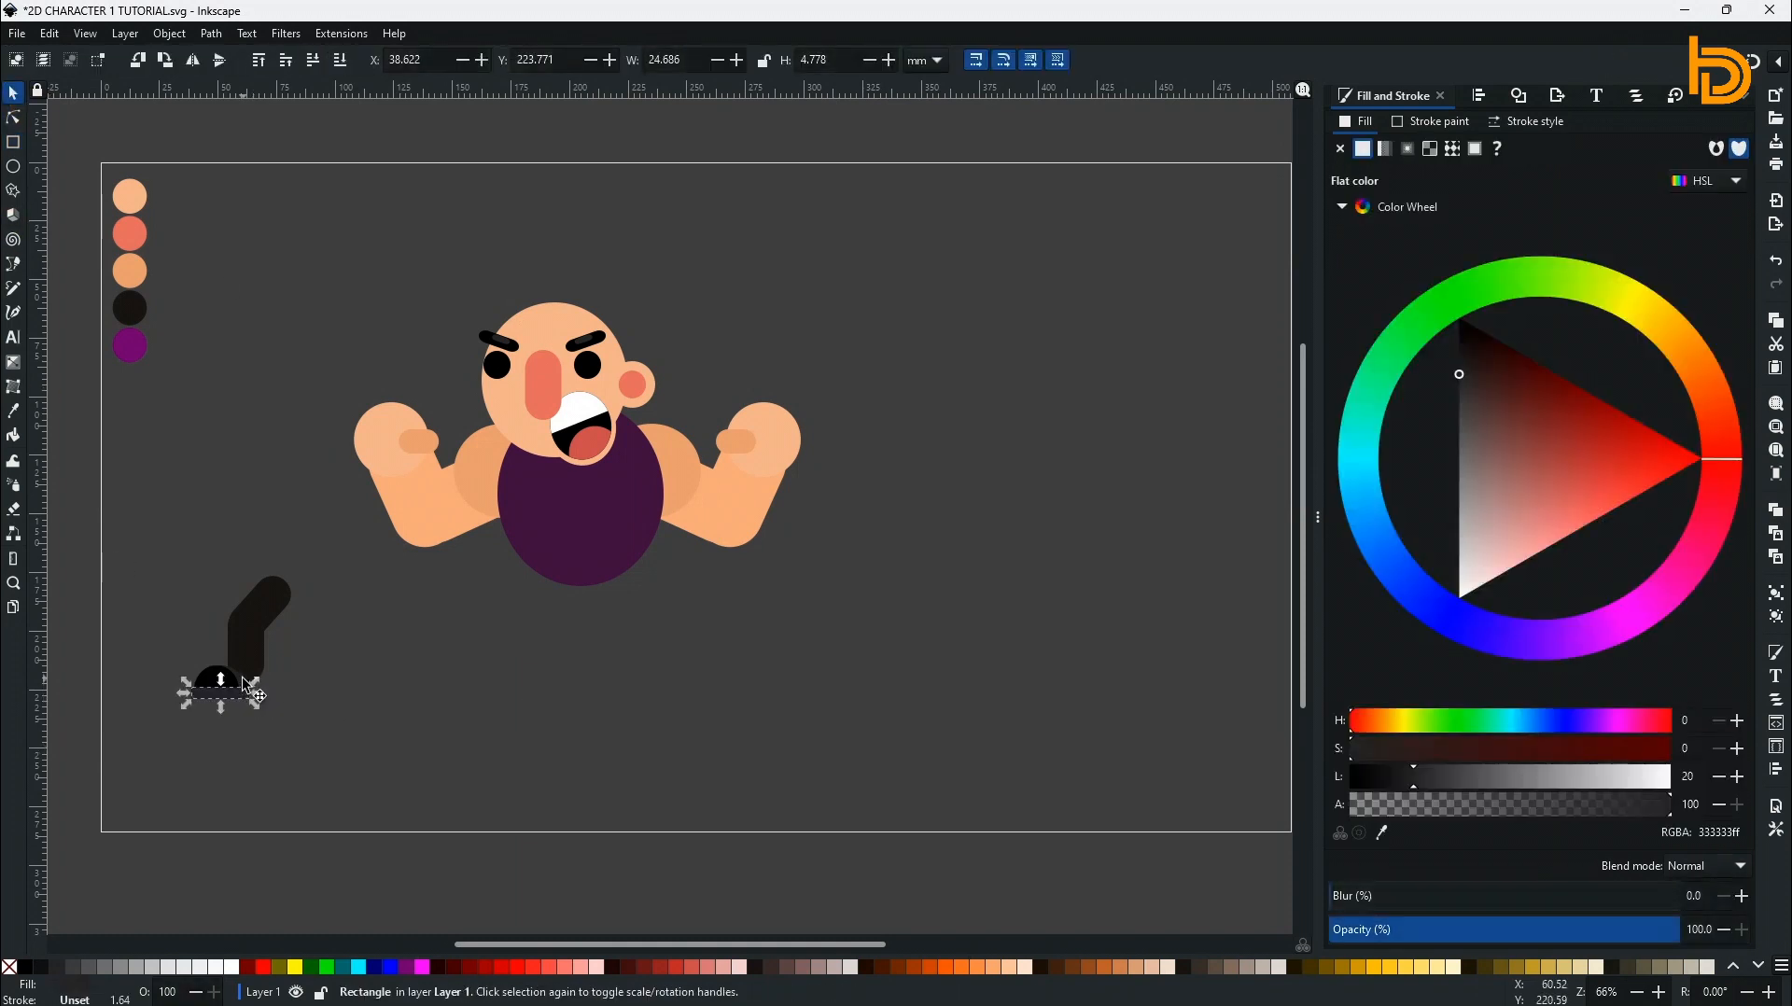
click(234, 678)
click(257, 692)
click(245, 692)
click(13, 118)
click(251, 685)
click(247, 690)
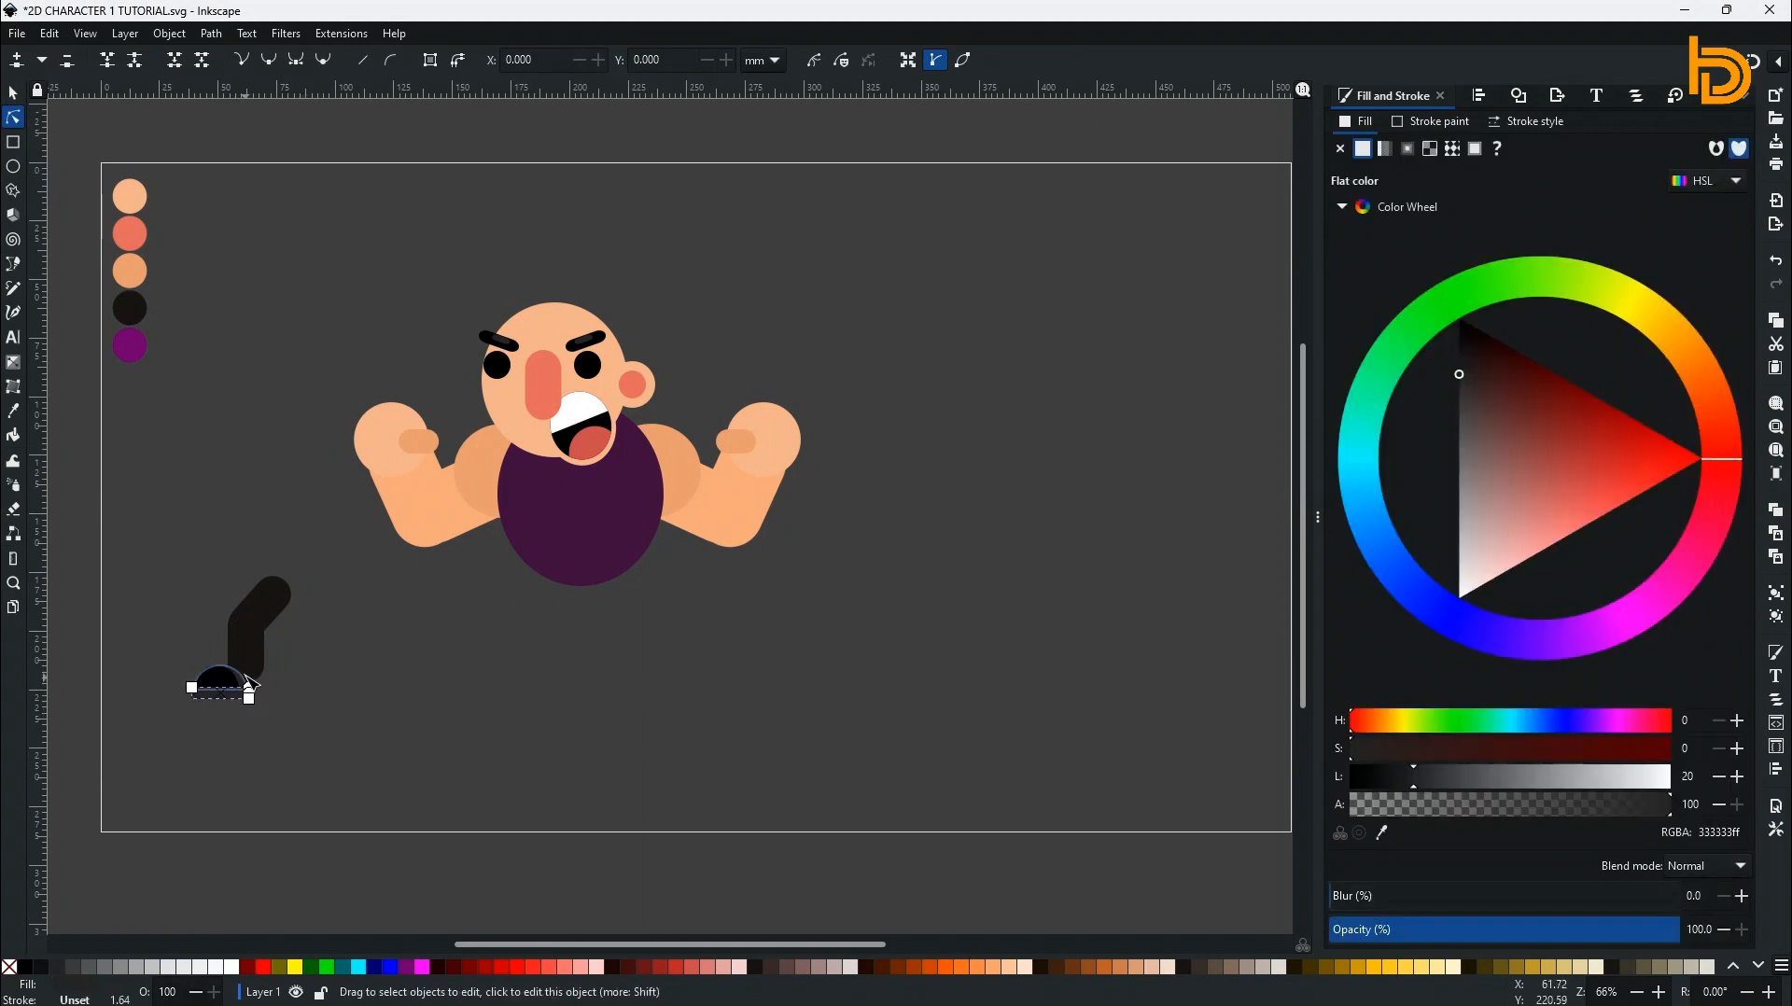
click(242, 678)
click(360, 712)
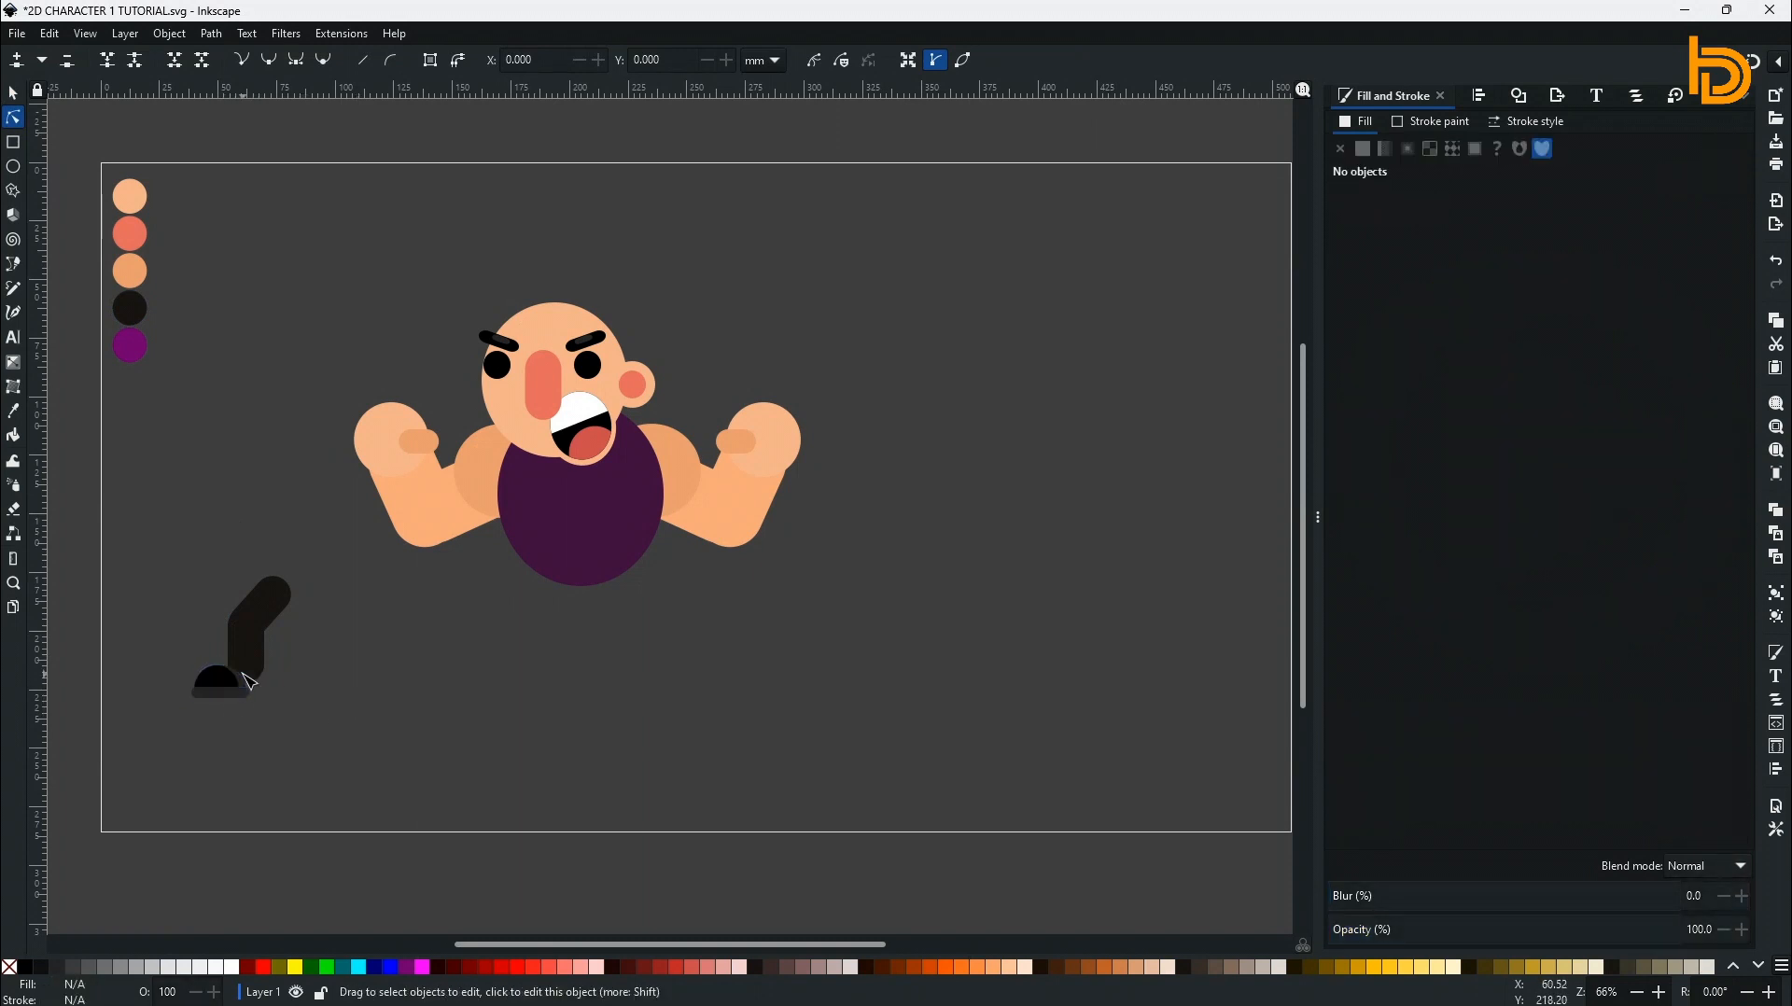
Group the two shoe shapes together with the sole and move the finished shoe onto the lower end of the leg.
click(229, 688)
shift+click(214, 678)
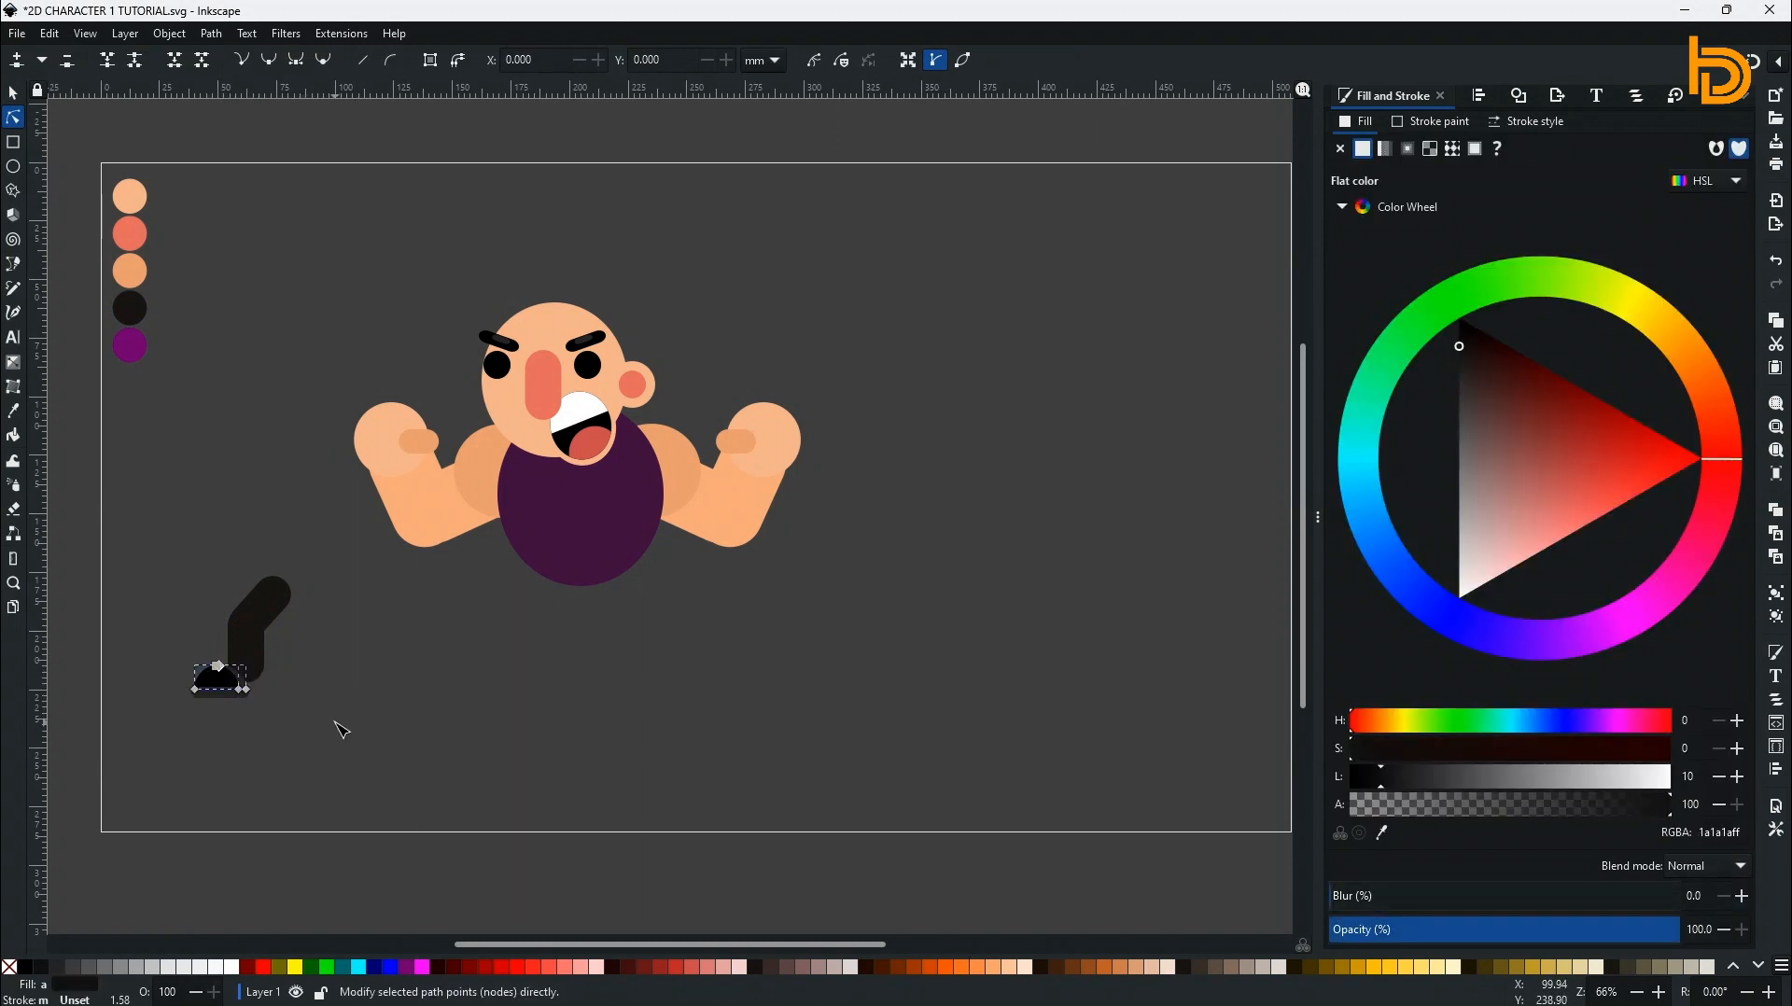
key(ctrl+g)
shift+click(234, 691)
key(s)
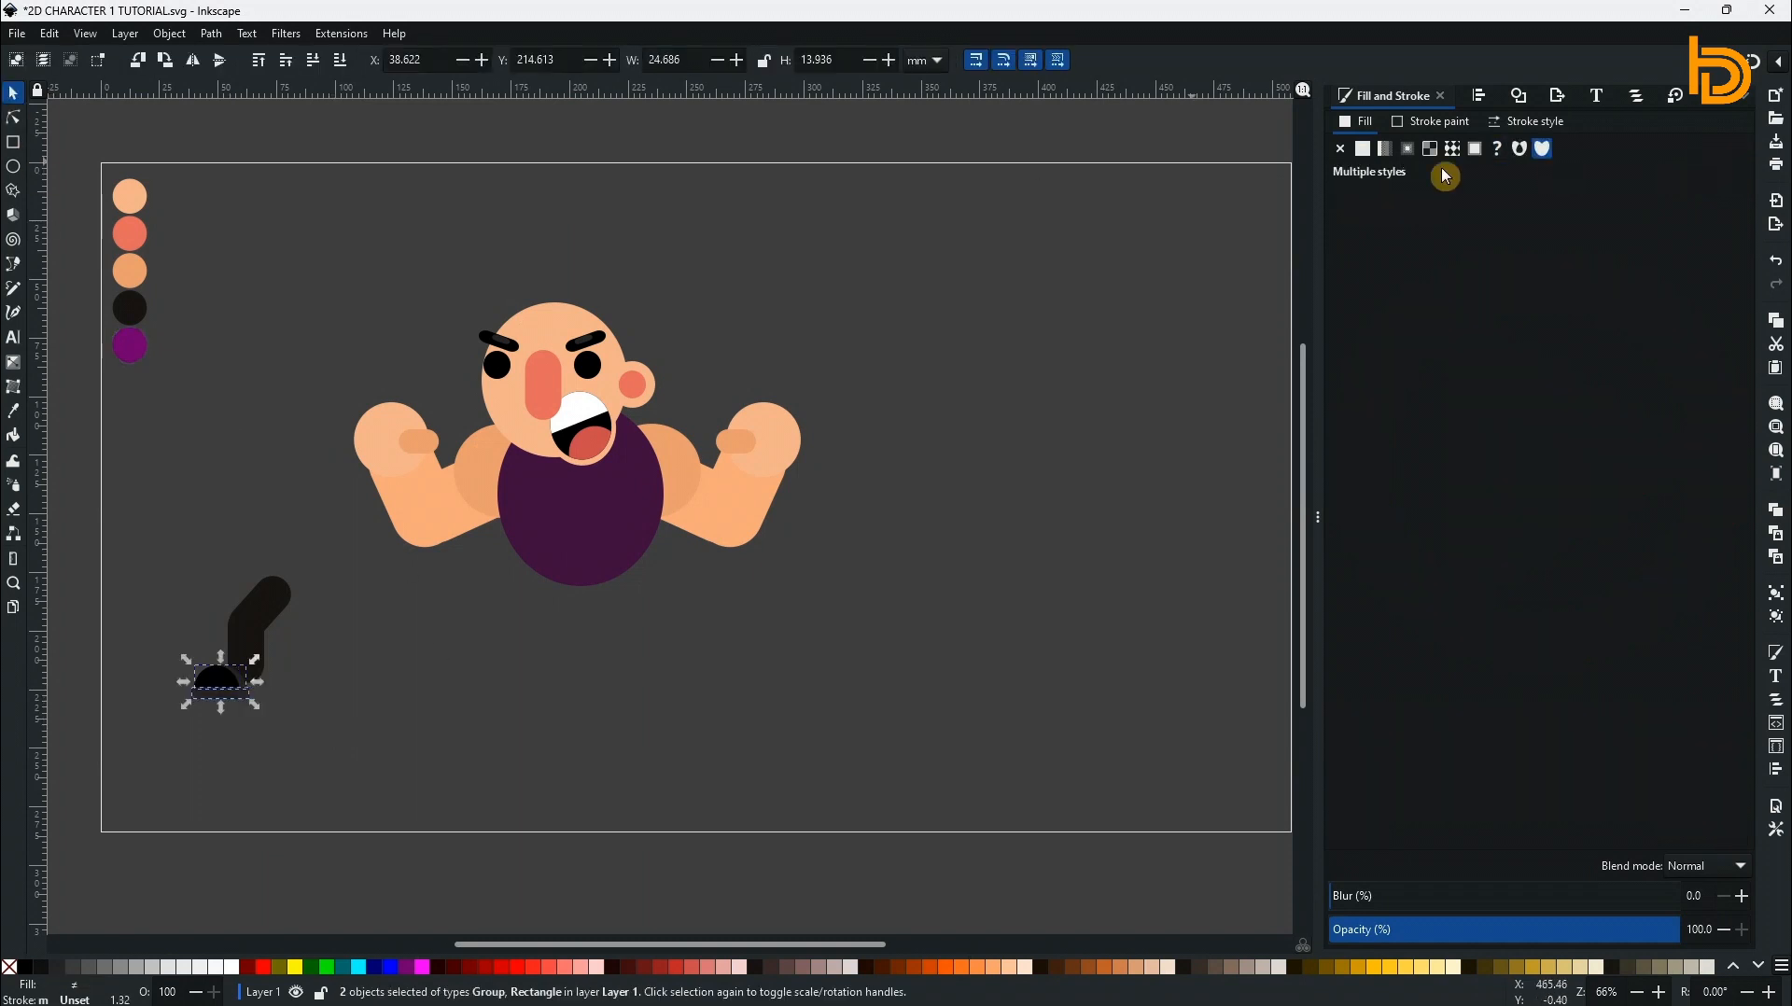
click(1479, 96)
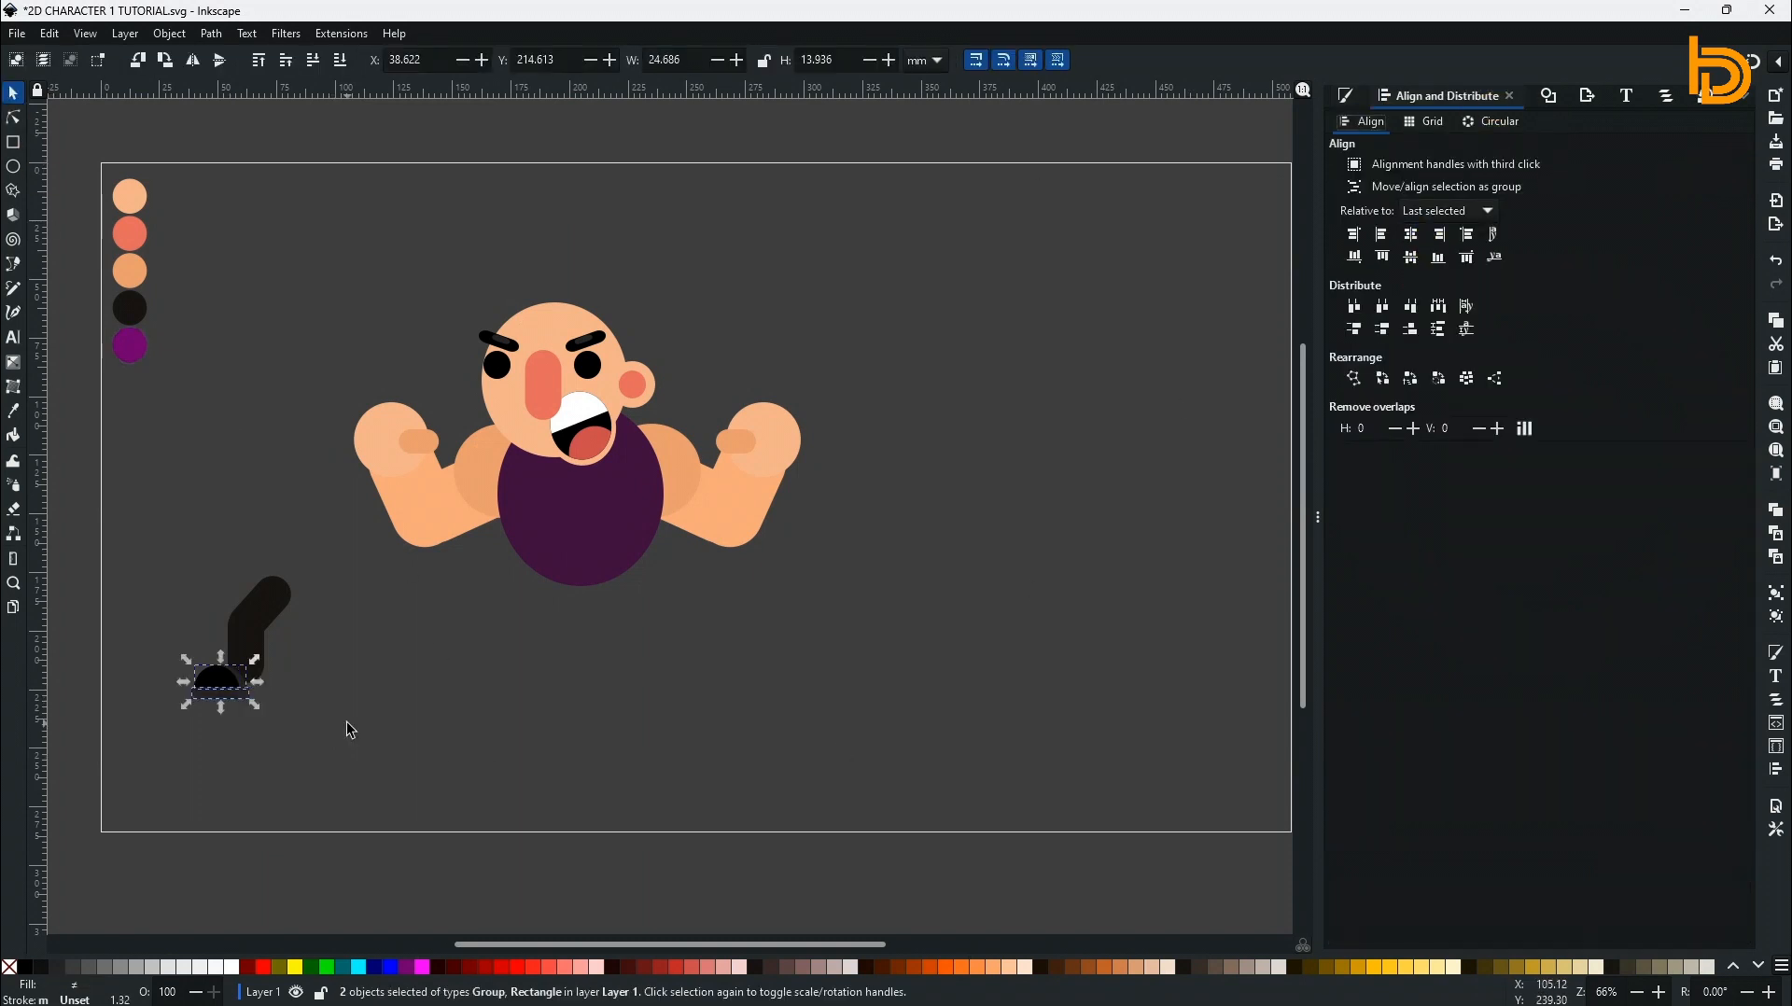
click(167, 34)
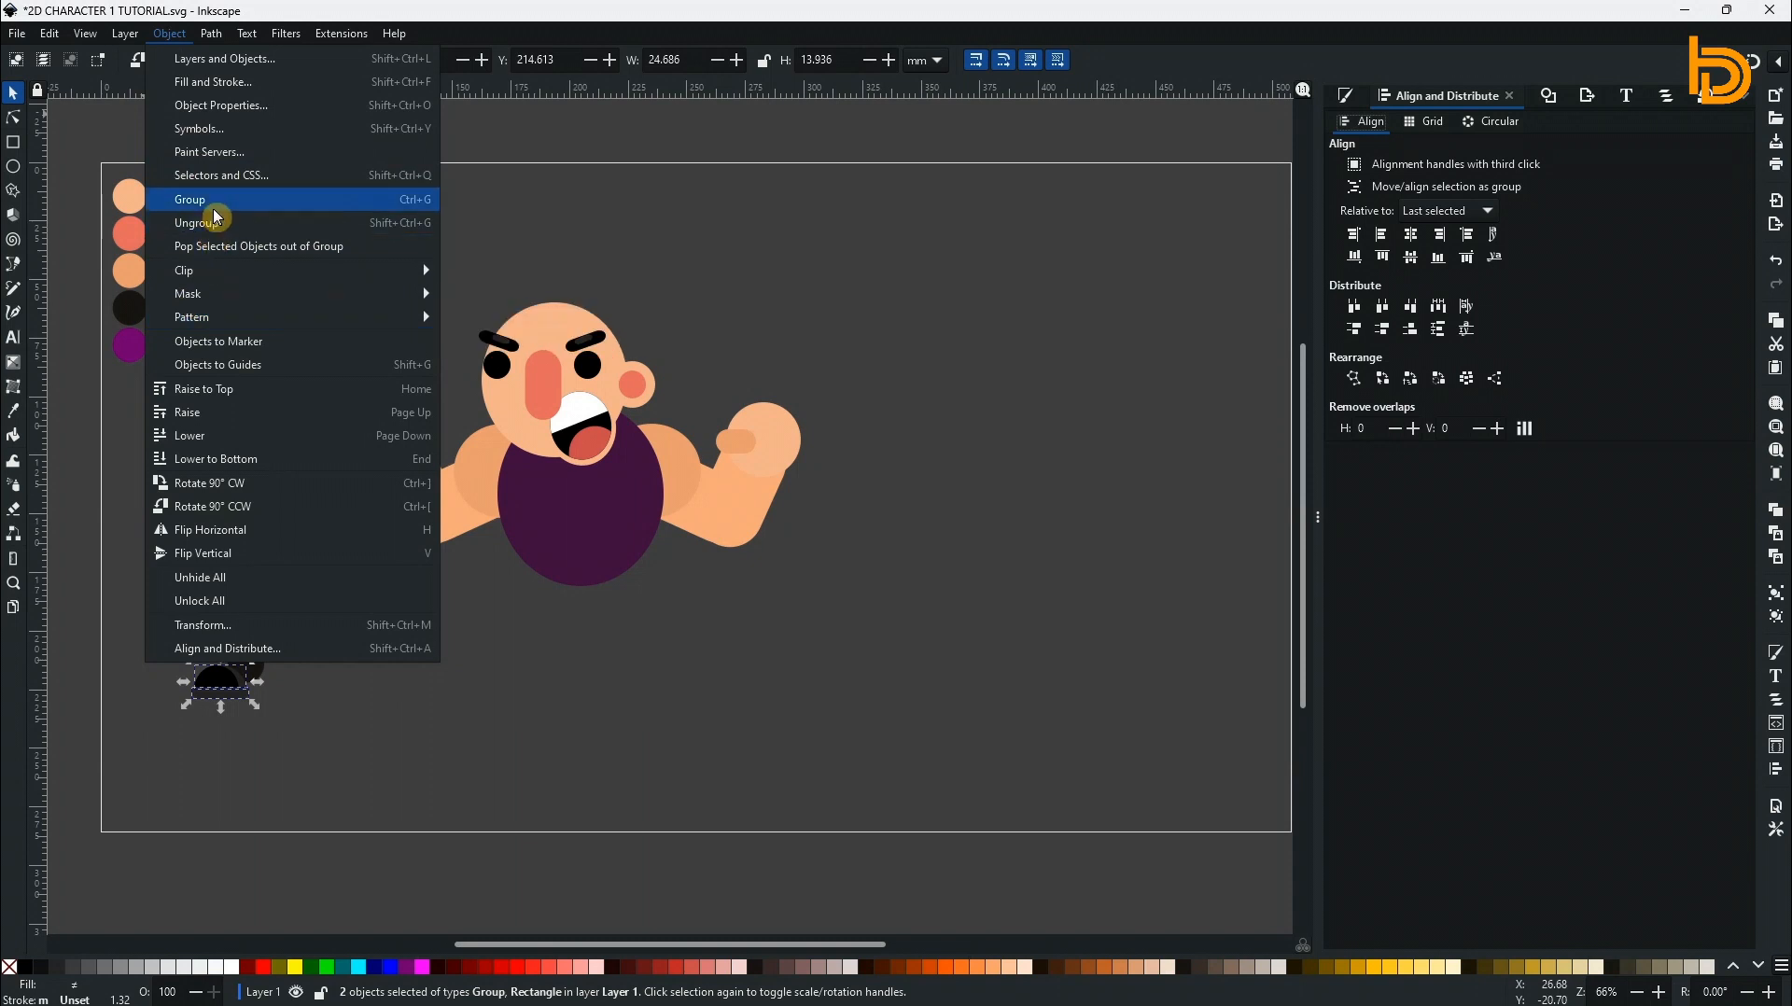
click(182, 196)
drag(214, 677, 235, 664)
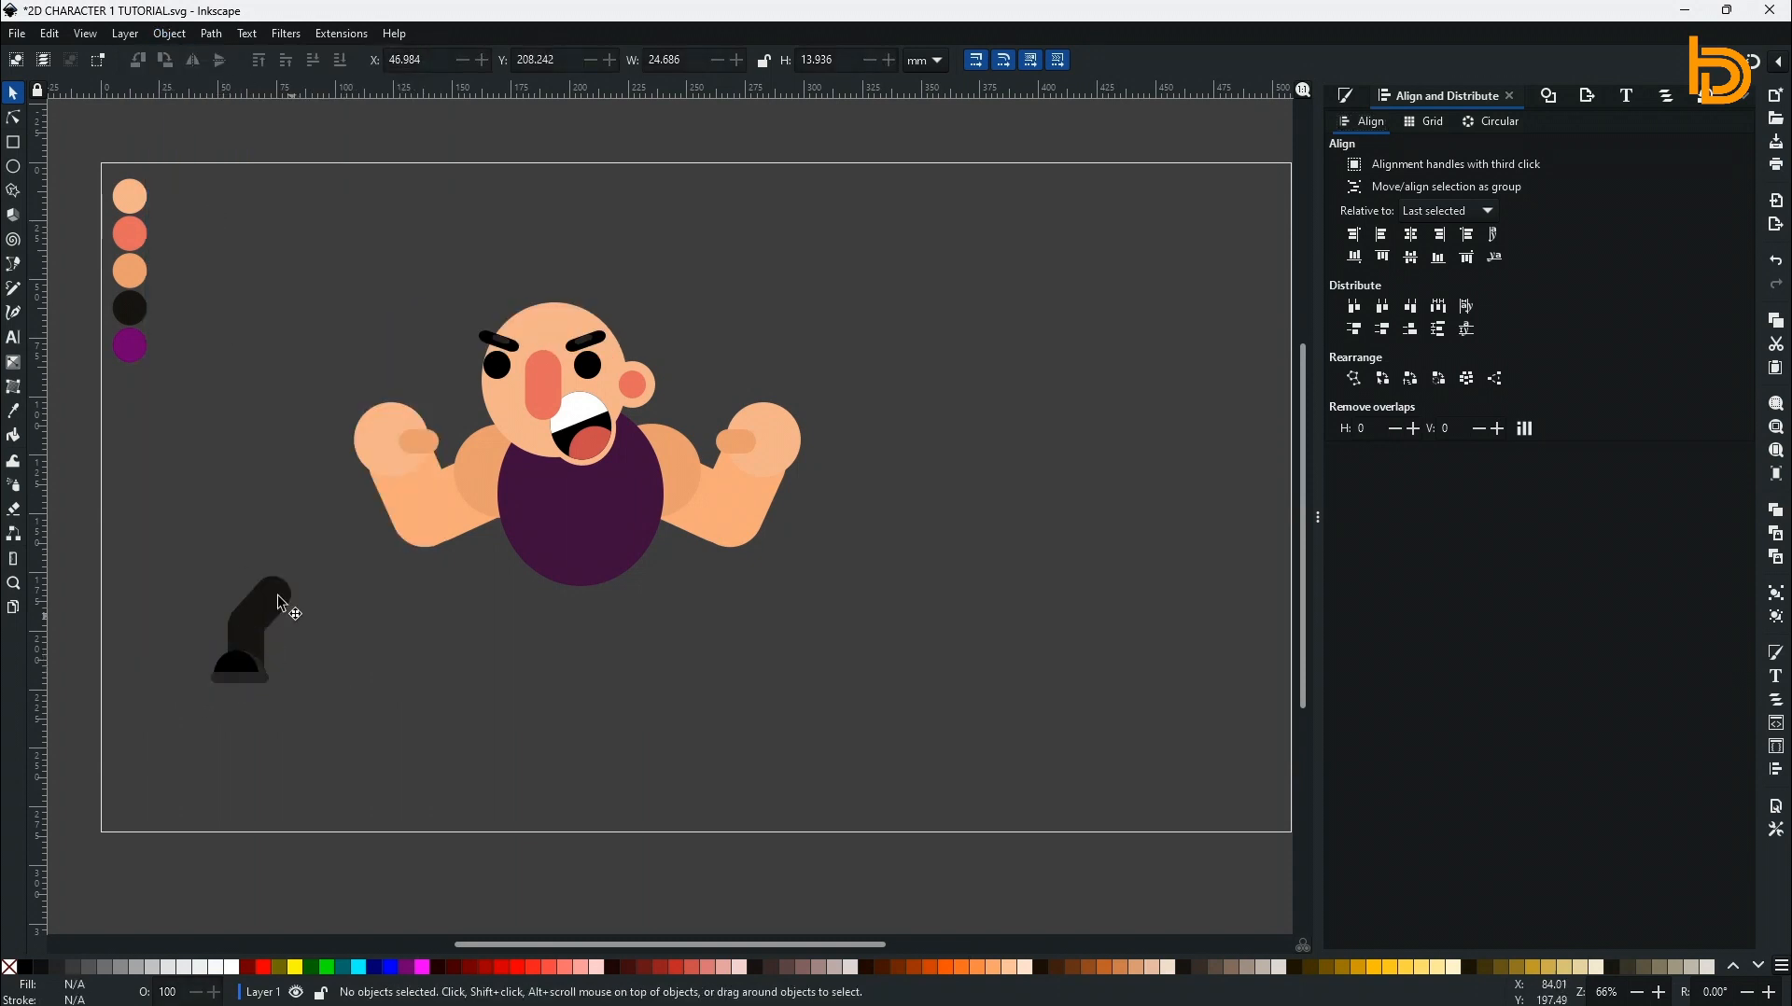
Group the leg with its shoe, copy the group and paste it in place.
drag(168, 533, 335, 725)
key(ctrl+g)
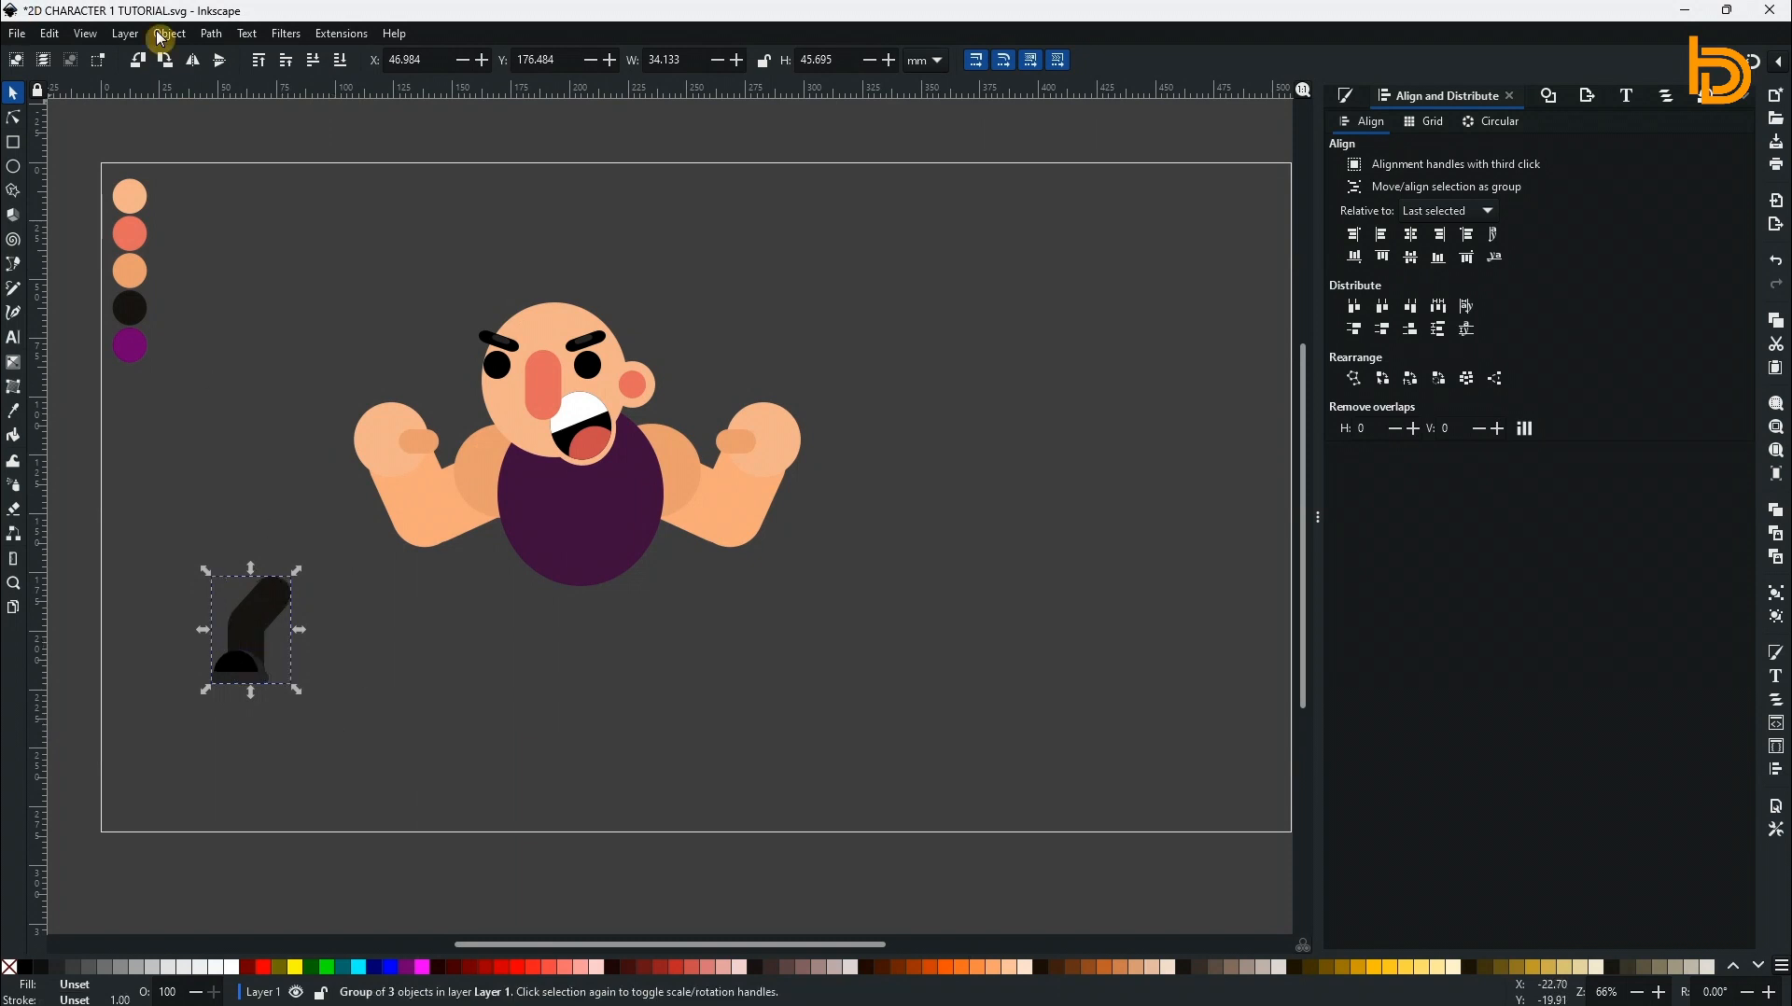
click(52, 33)
click(96, 158)
click(45, 33)
click(123, 199)
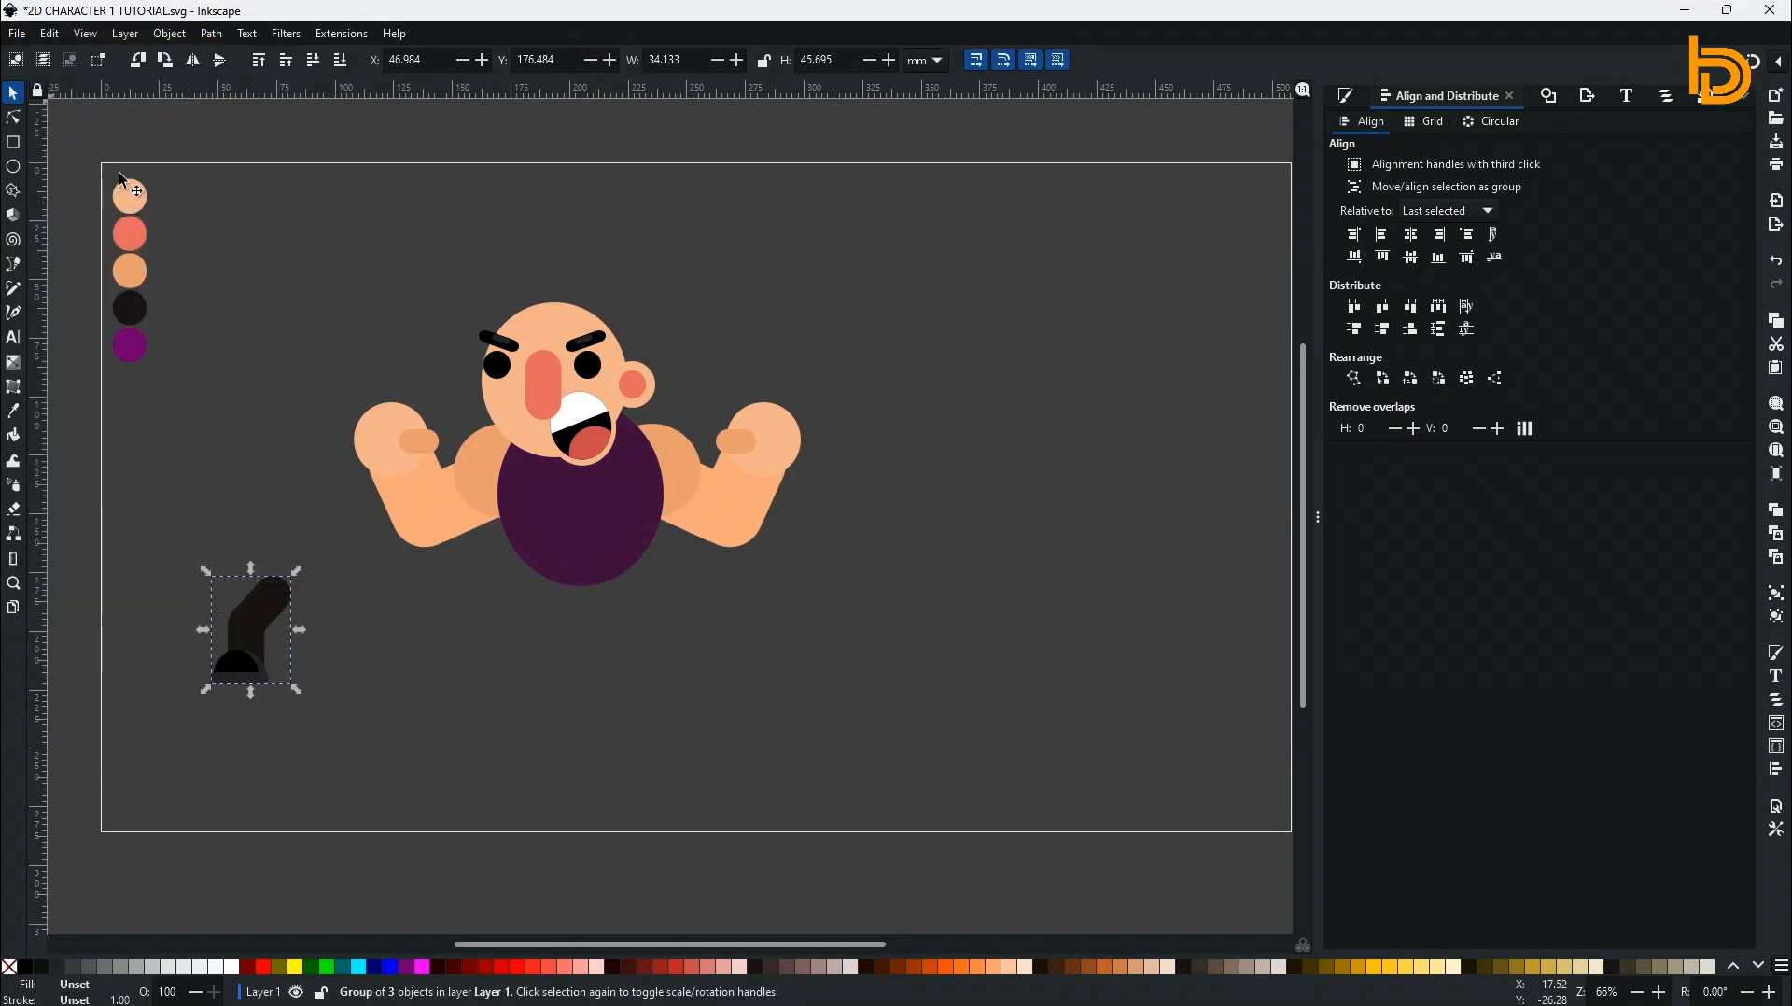
Flip the pasted leg horizontally and move it about 46 mm right, beside the original leg.
click(193, 60)
key(Right)
key(Right)
key(Right)
key(Right)
key(Right)
key(Right)
key(Right)
key(Right)
key(Right)
key(Right)
key(Right)
key(Right)
key(Right)
key(Right)
key(Right)
key(Right)
key(Right)
key(Right)
key(Right)
key(Right)
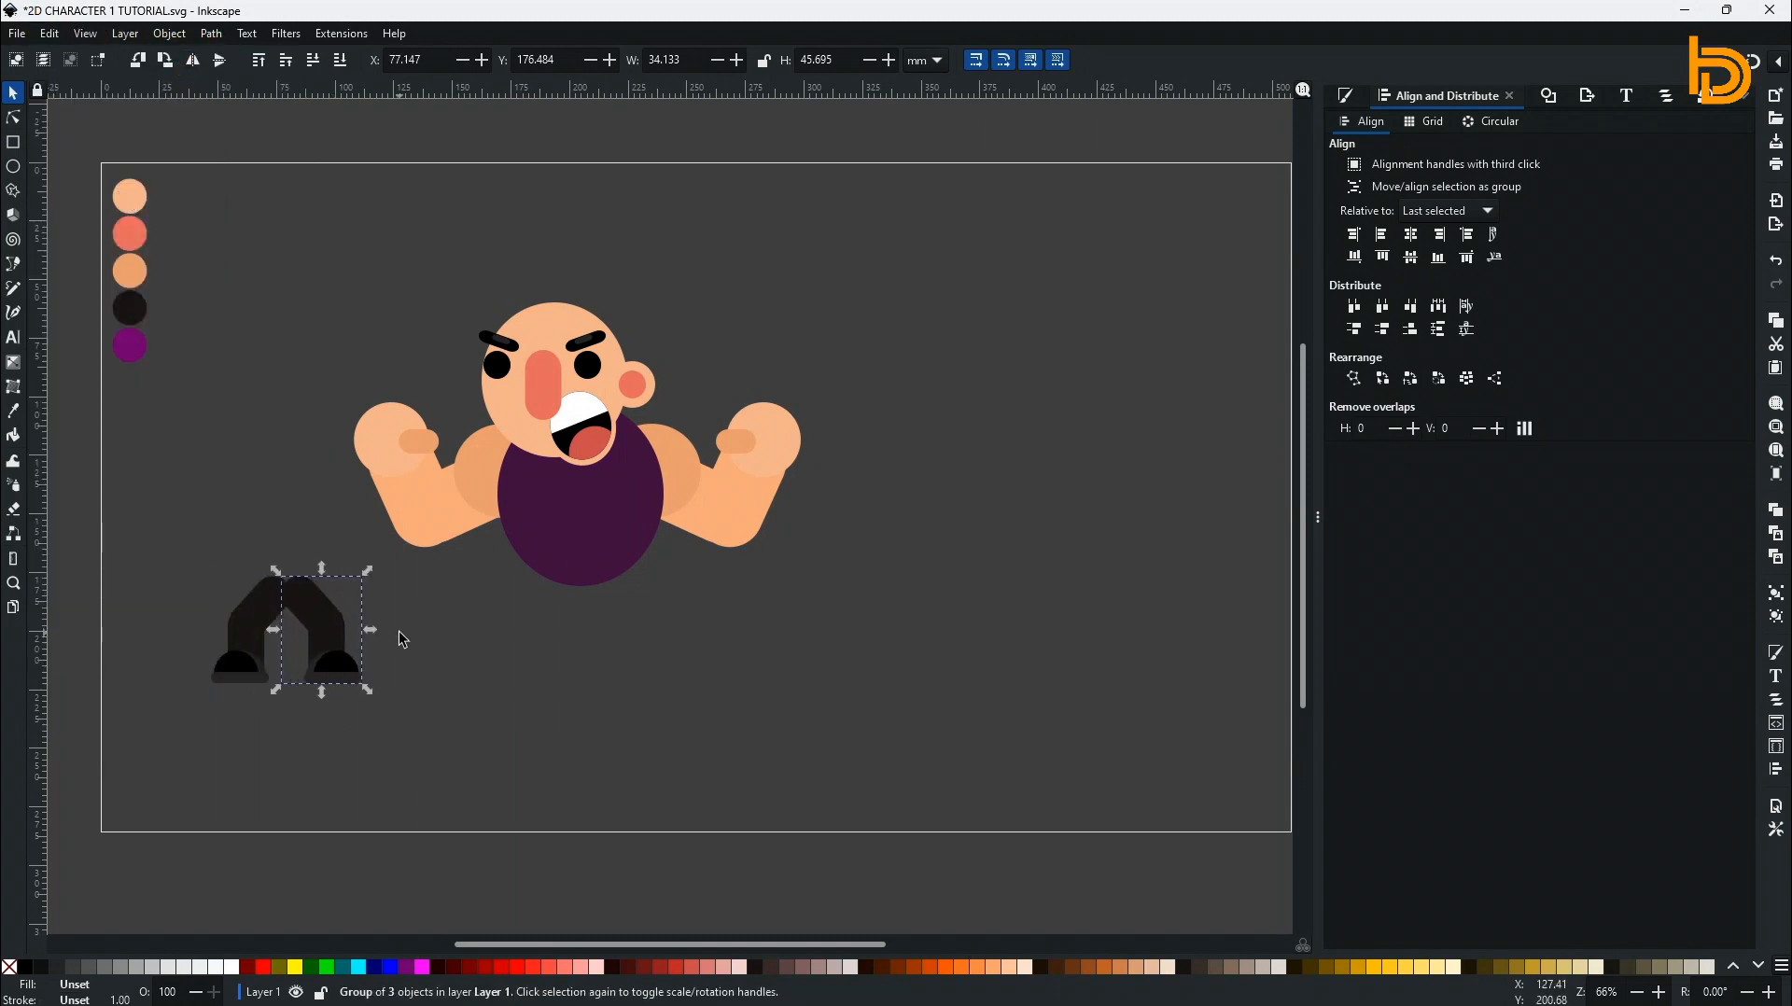
key(Right)
key(Right)
key(Right)
key(Right)
key(Right)
key(Right)
key(Right)
key(Right)
key(Right)
key(Right)
key(Right)
key(Right)
key(Right)
key(Right)
key(Right)
key(Right)
key(Right)
key(Right)
key(Right)
key(Right)
Move both legs beneath the purple body and shift the mirrored leg about 12 mm further right.
shift+click(254, 607)
drag(263, 598, 513, 563)
click(626, 592)
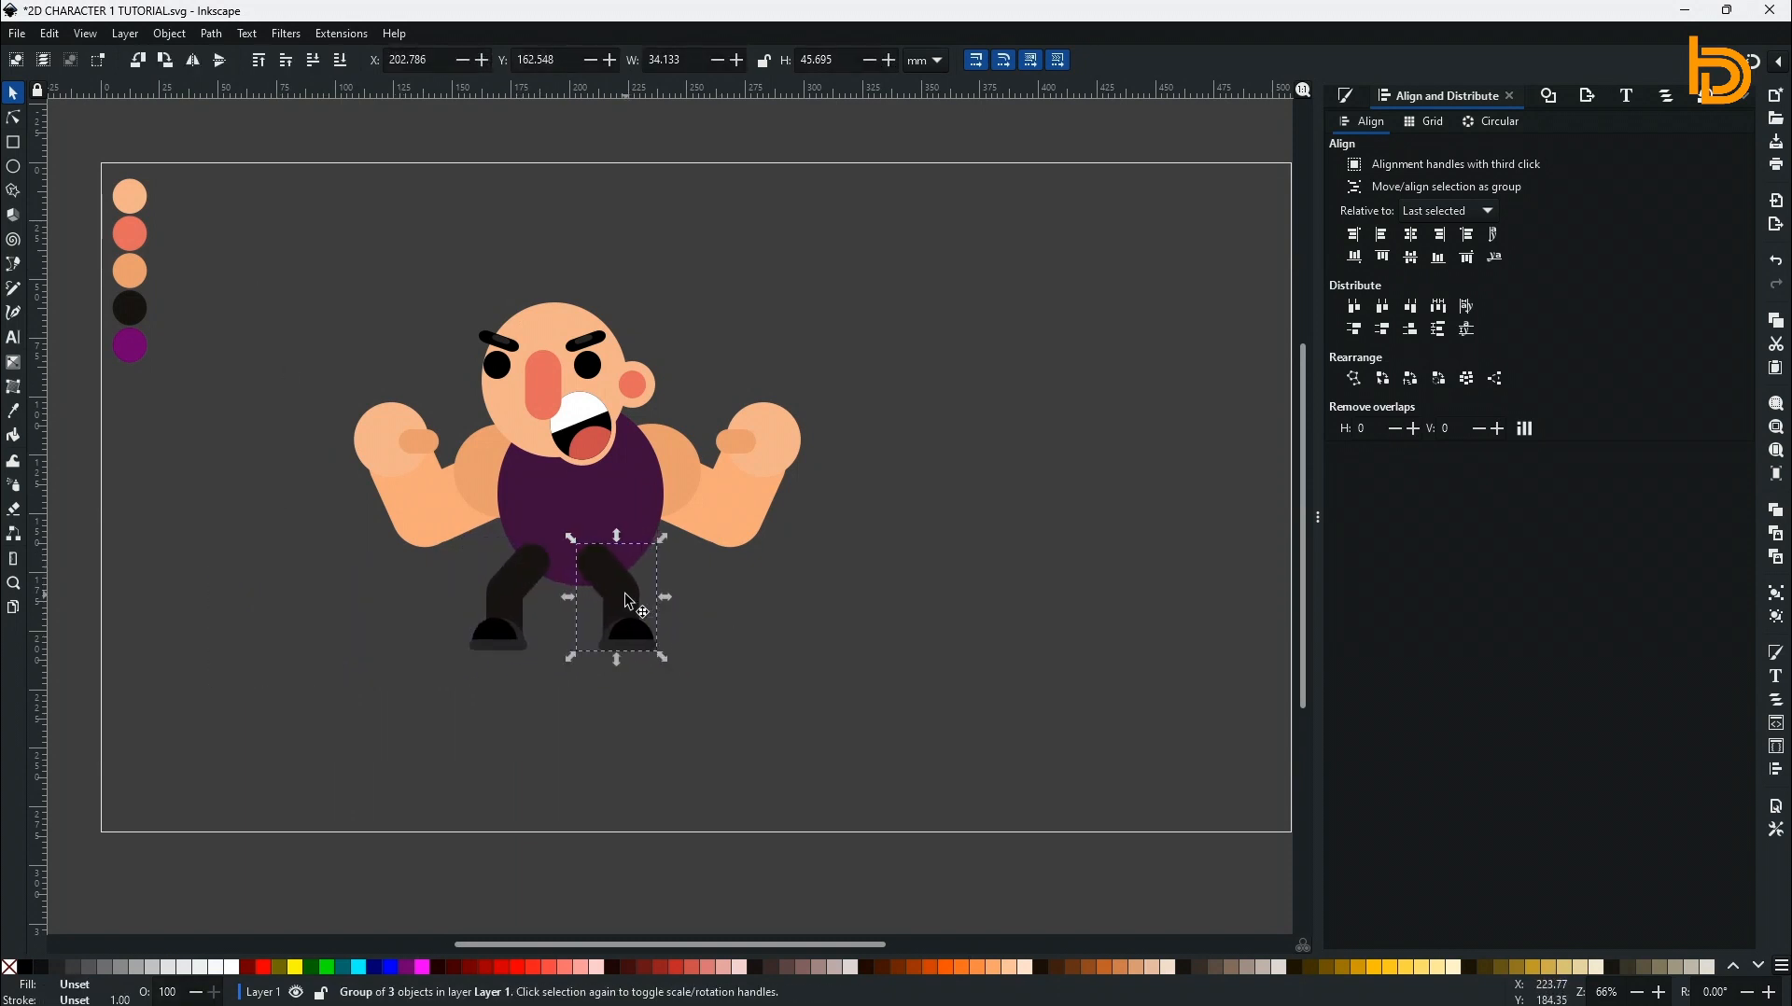
key(Right)
key(Right)
key(Right)
key(Right)
key(Right)
key(Right)
key(Right)
key(Right)
key(Right)
key(Right)
key(Right)
key(Right)
key(Right)
key(Right)
key(Right)
key(Right)
key(Right)
key(Right)
key(Right)
key(Right)
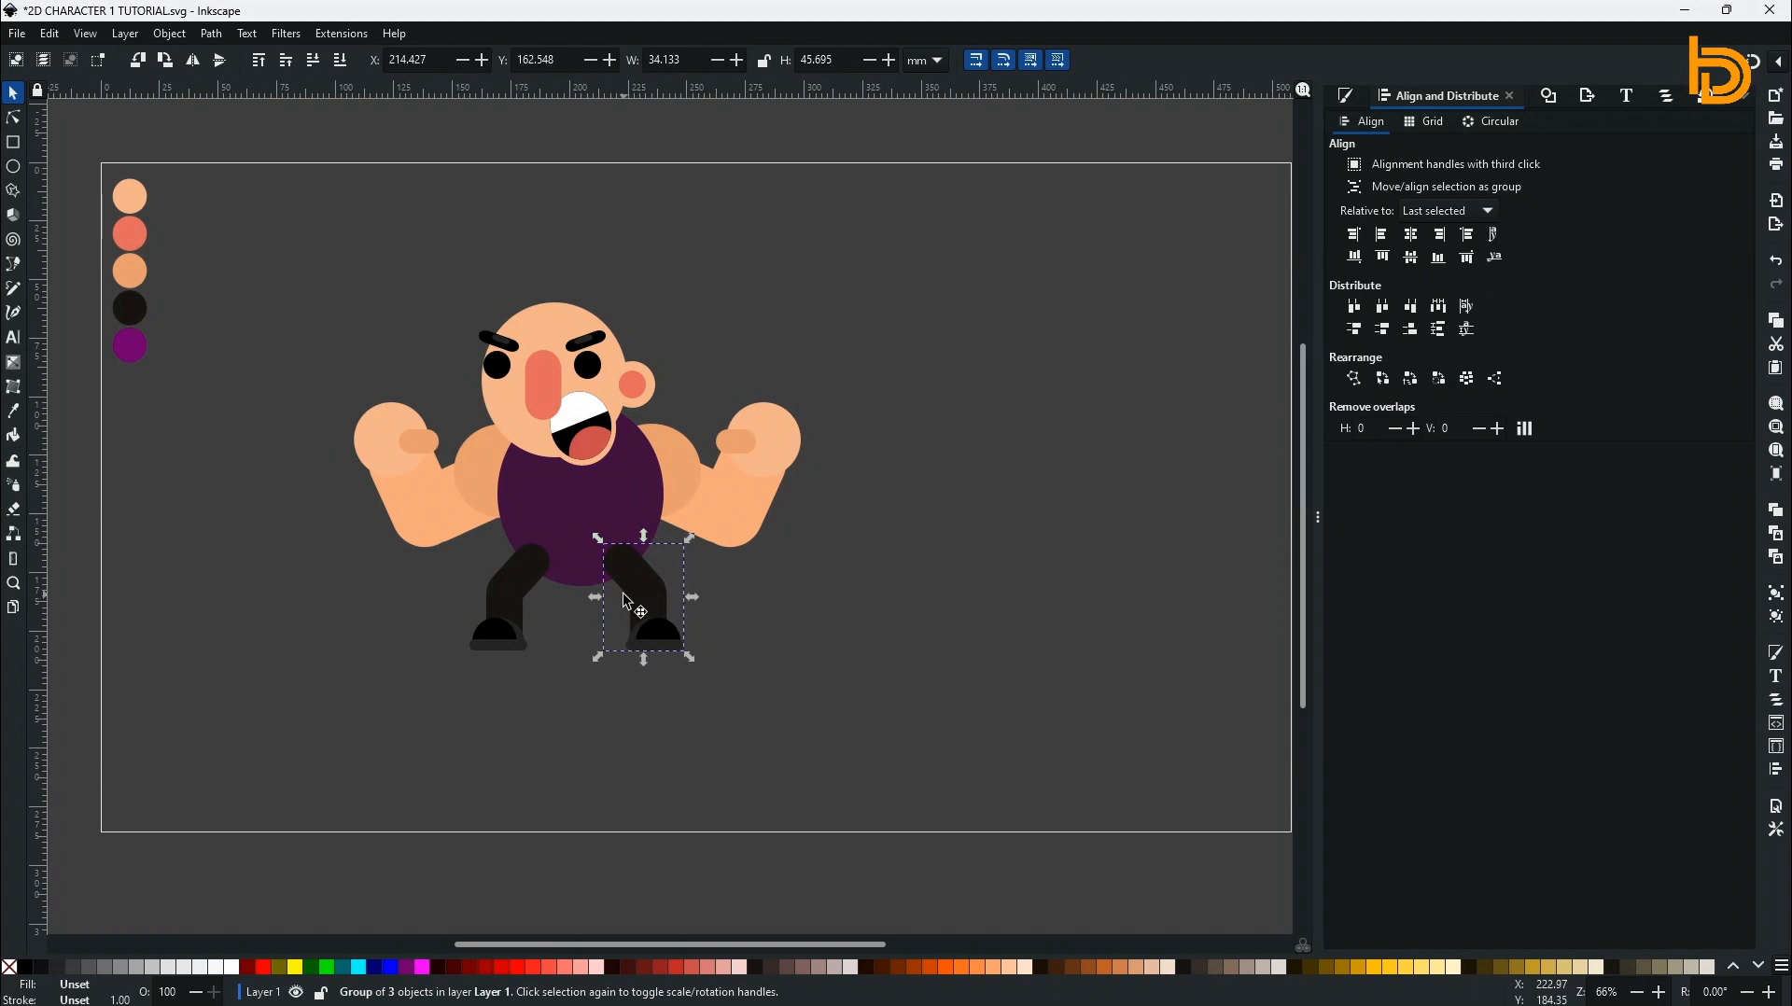
Nudge both legs together to centre them under the body and lower them behind it.
shift+click(530, 569)
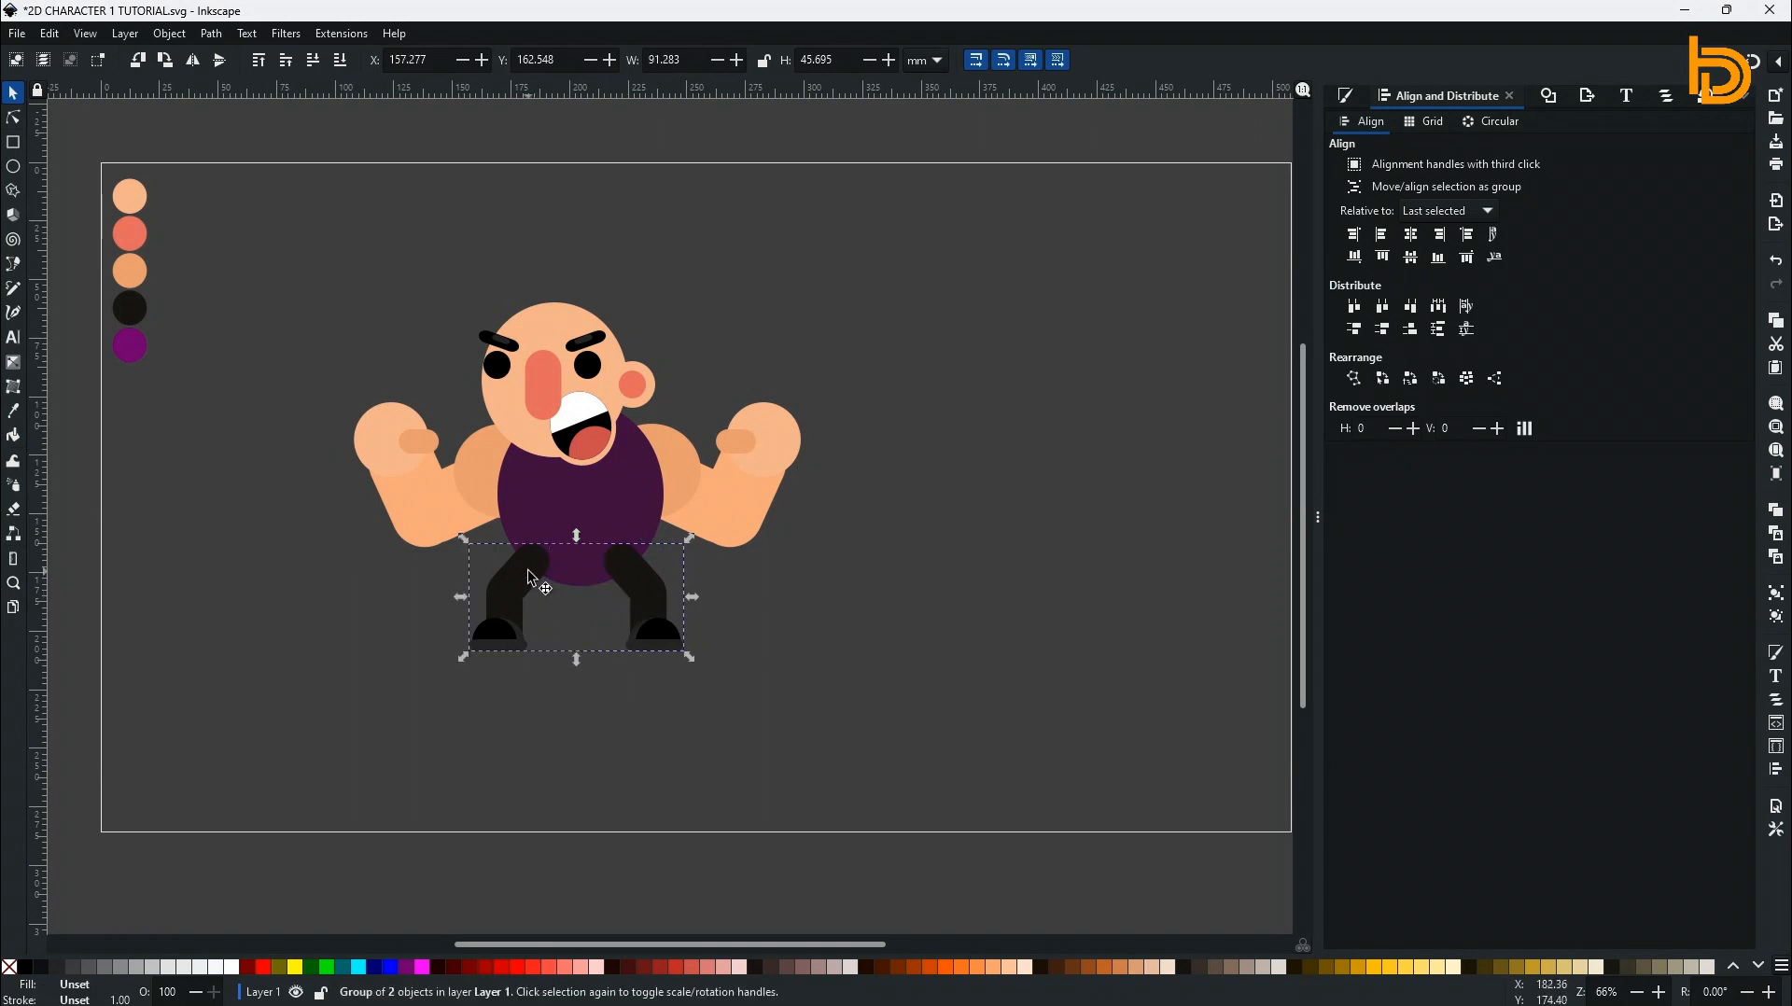
drag(623, 584, 626, 582)
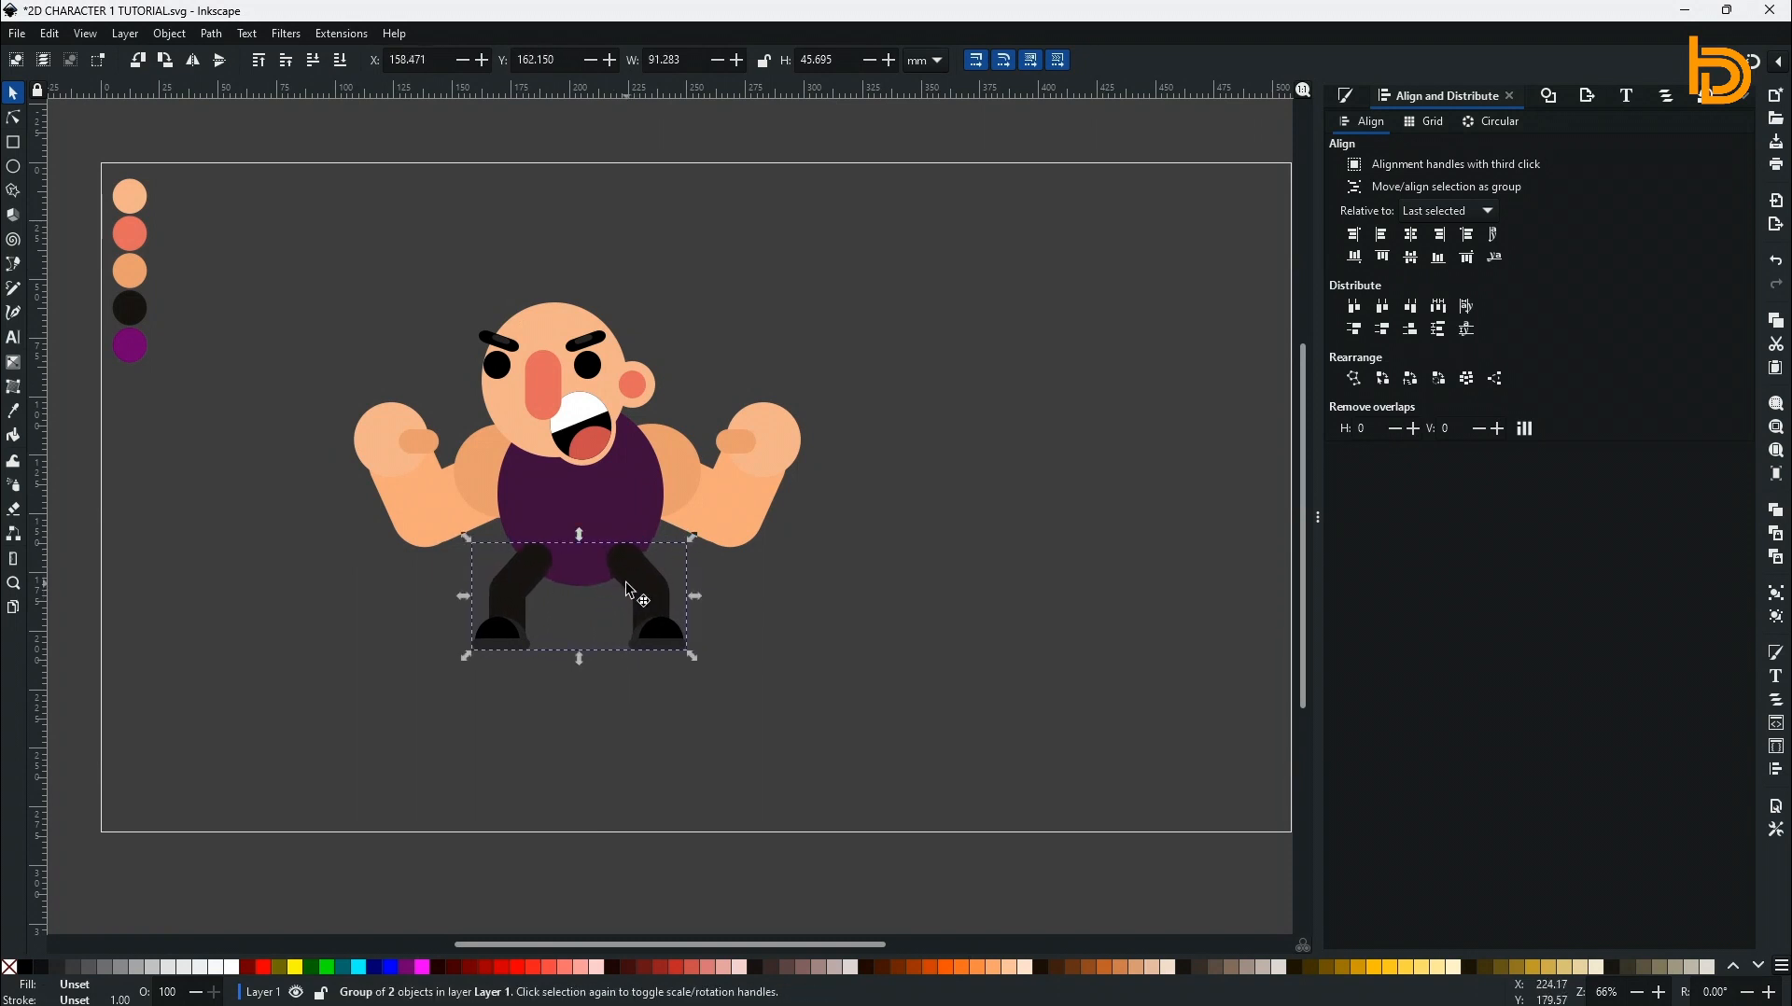
key(Escape)
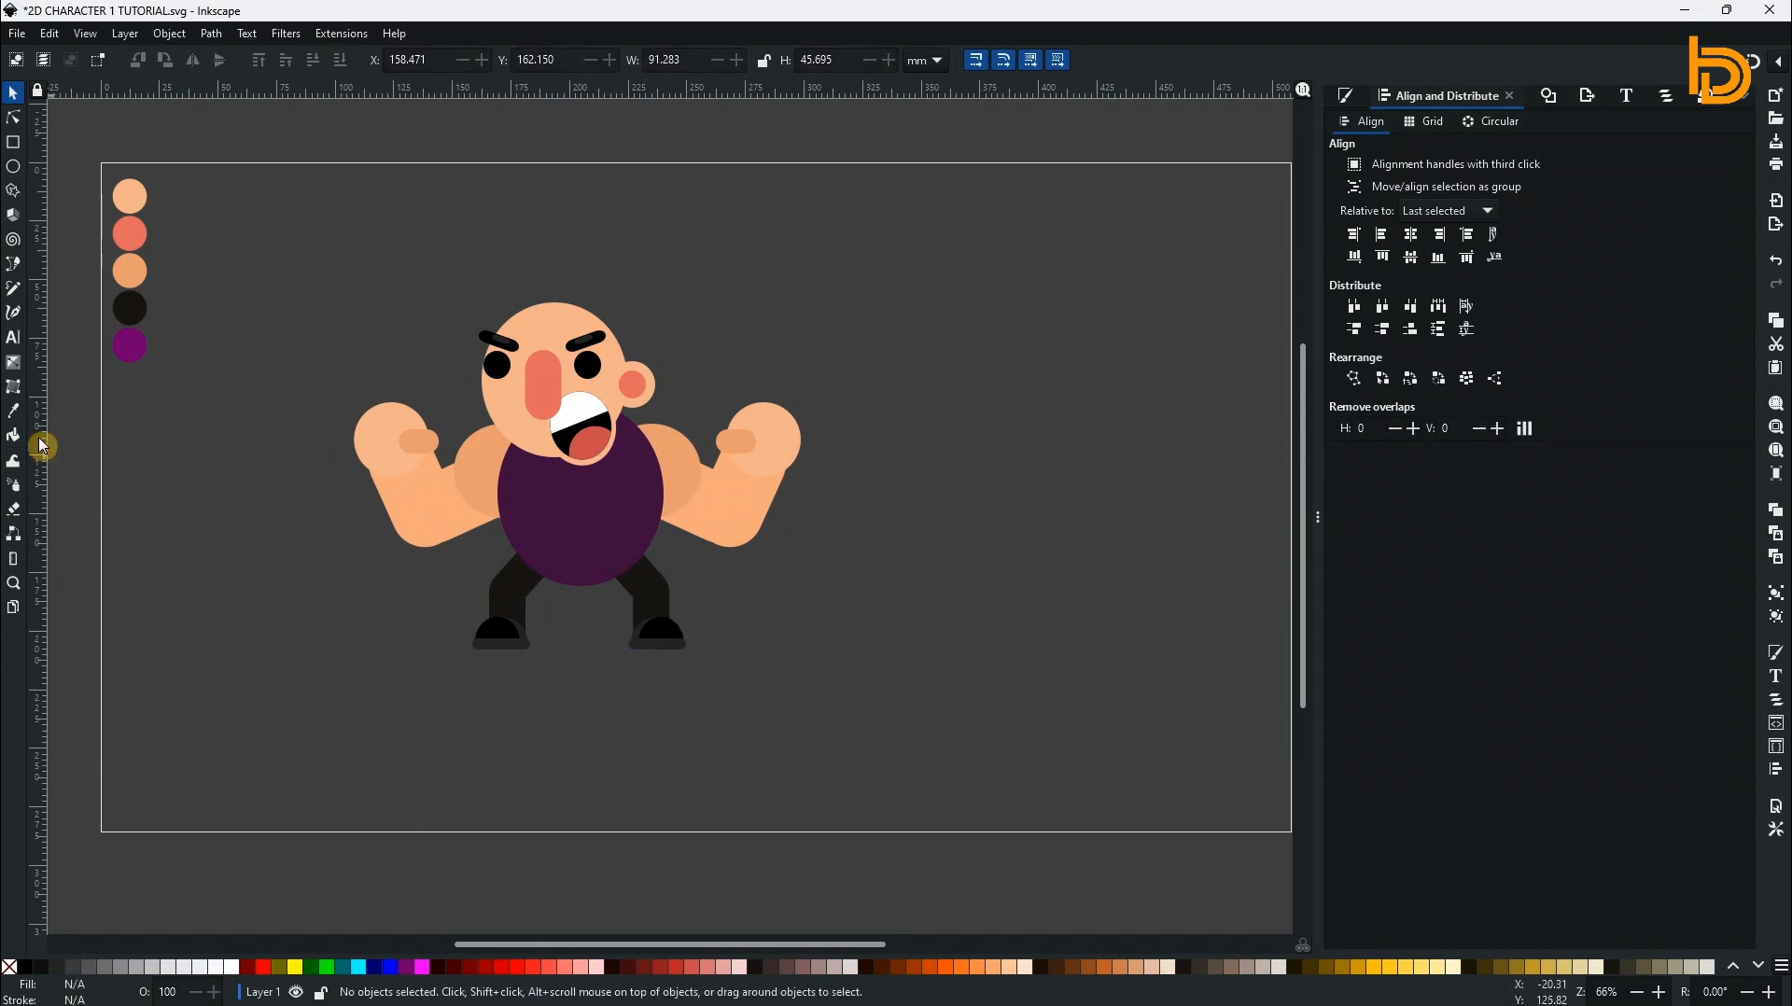
Draw a ground bar about 123 × 7 mm beneath the shoes and round its ends.
click(13, 142)
drag(430, 648, 730, 685)
click(13, 118)
click(696, 728)
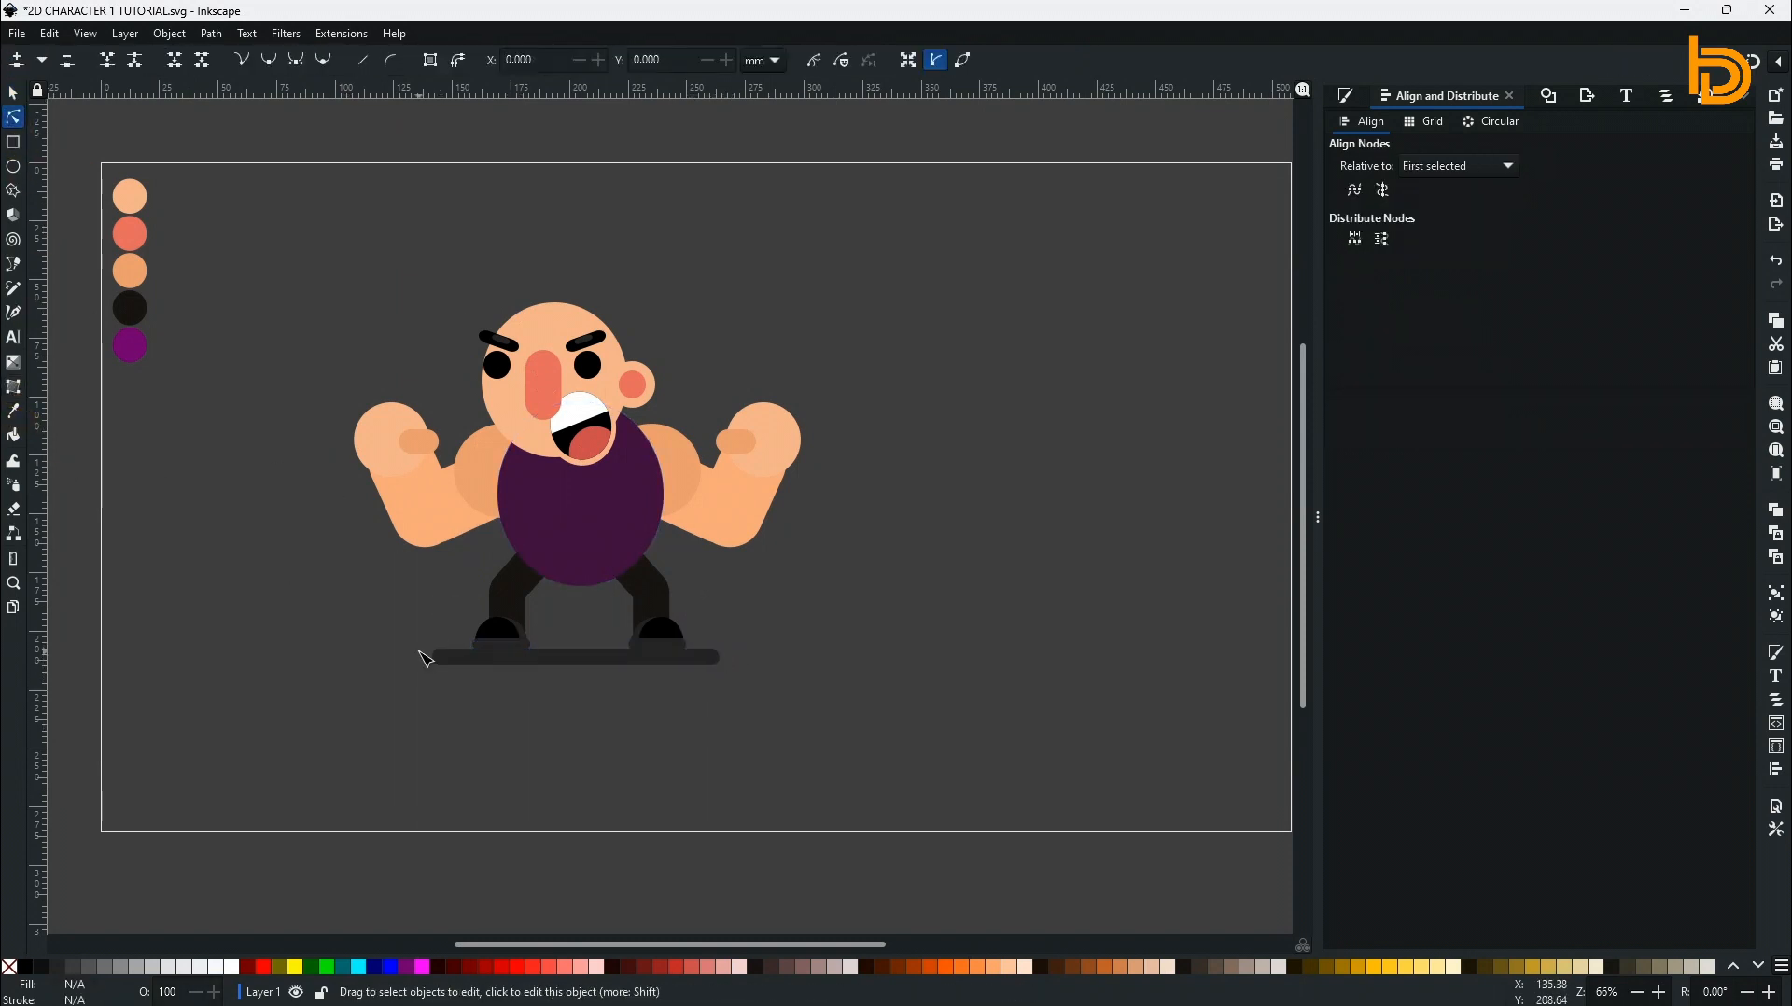
Fill the ground bar with mid grey and centre it beneath the feet.
click(433, 657)
click(104, 967)
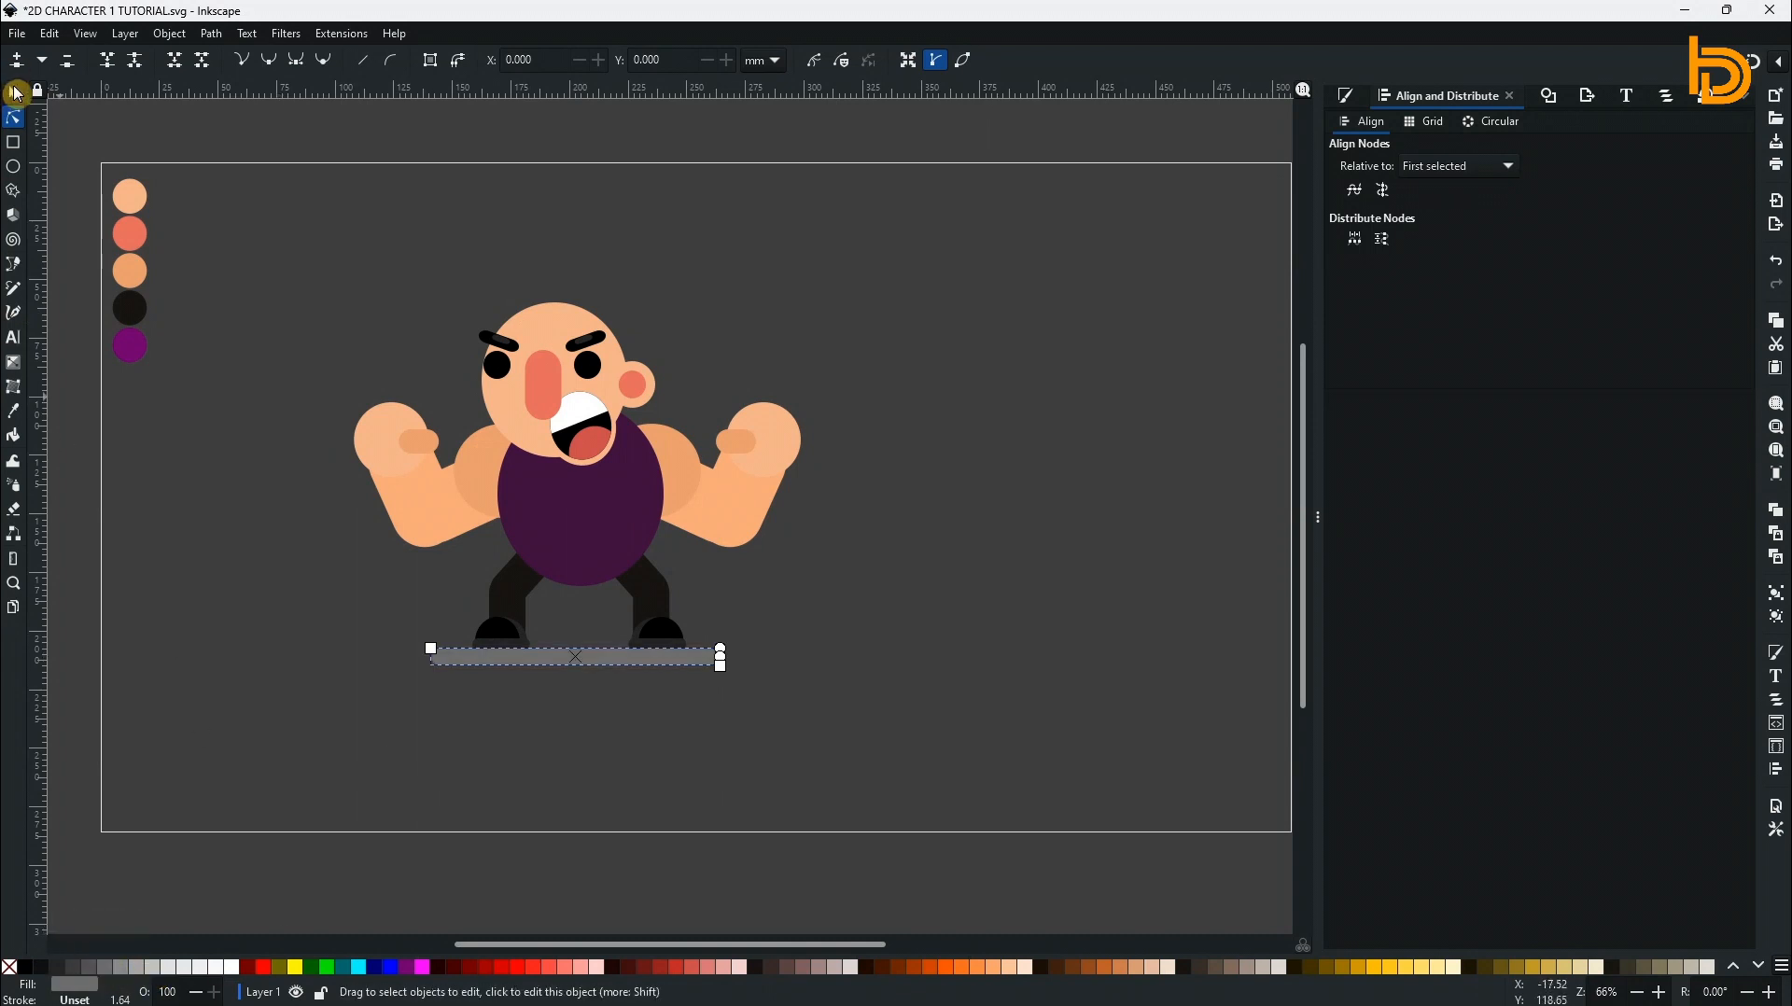
click(13, 93)
drag(617, 657, 632, 668)
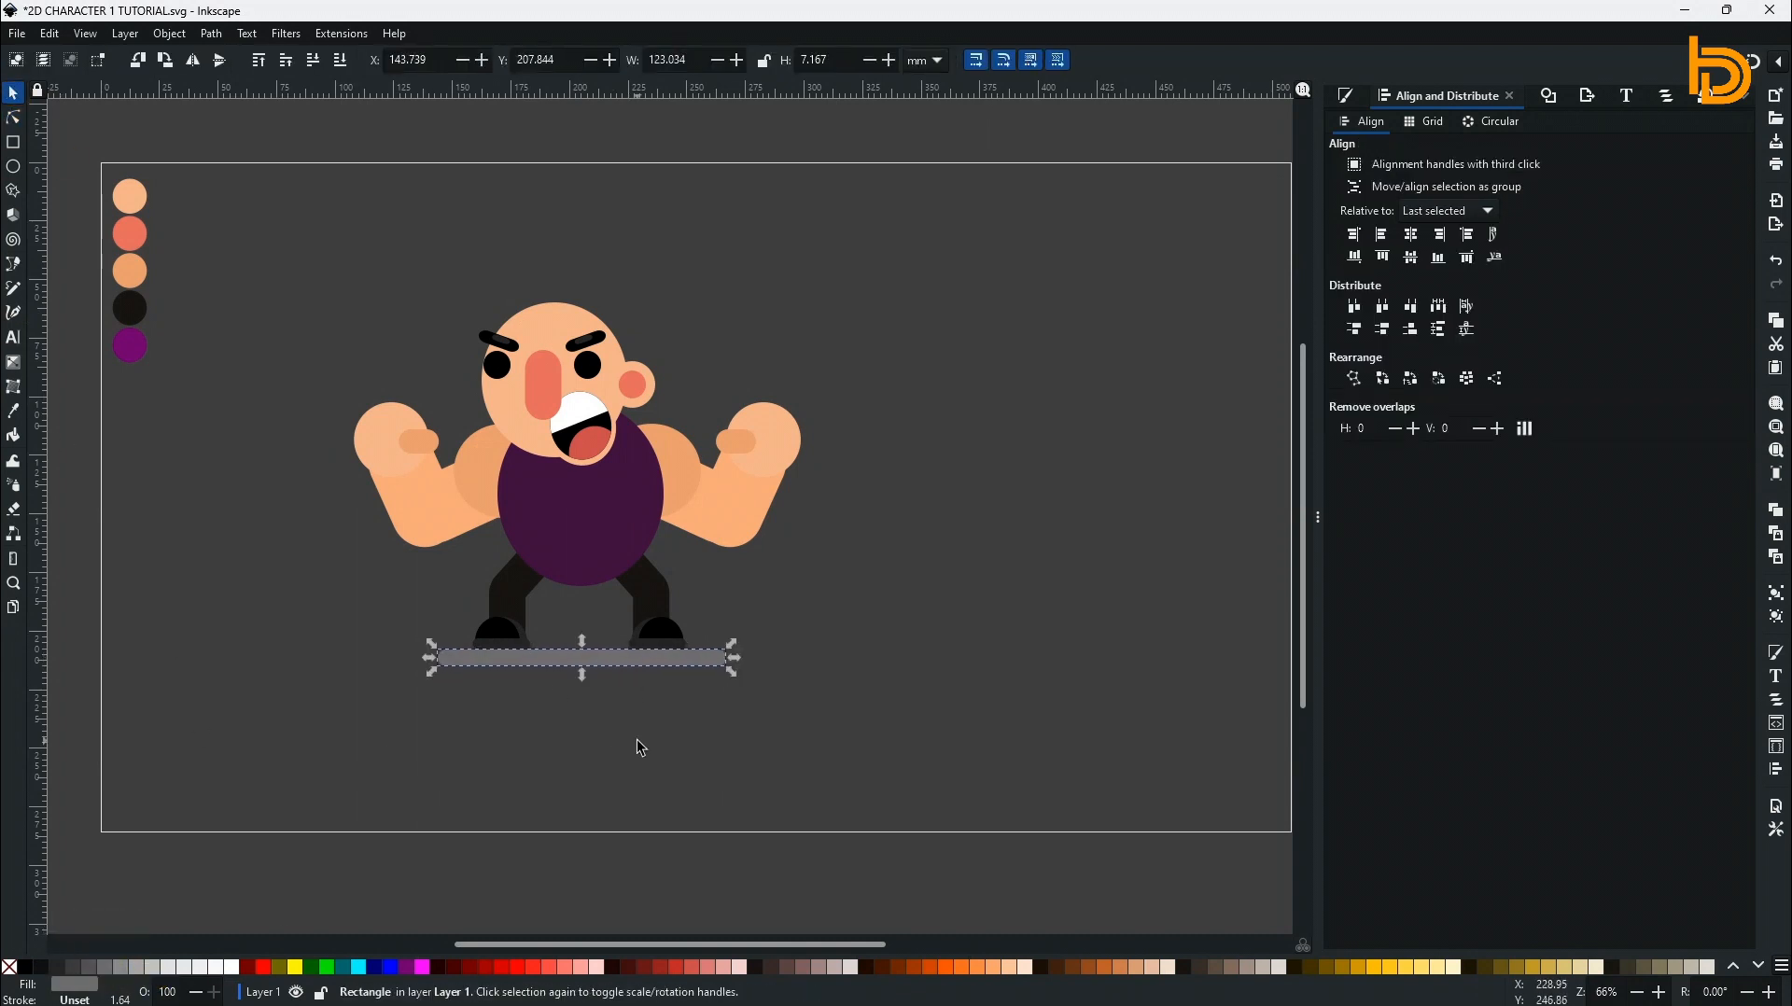
click(642, 746)
Select all the character's parts except the ground bar and group them.
drag(284, 267, 912, 656)
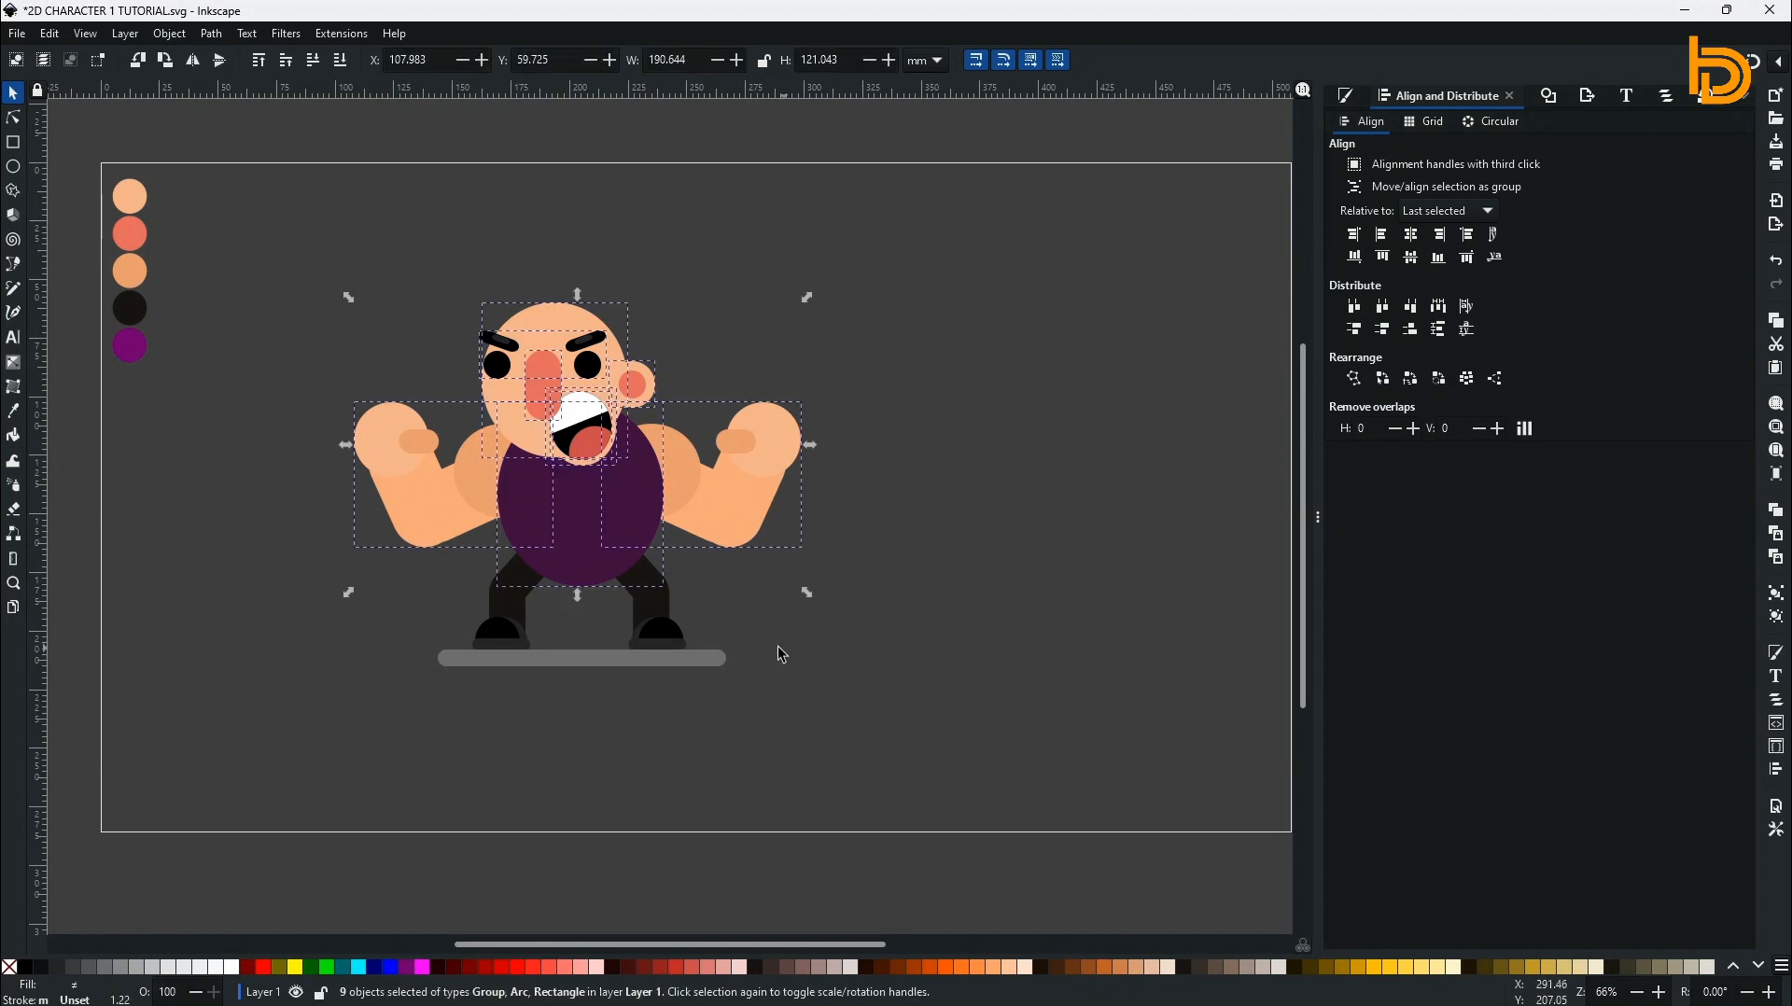
shift+click(709, 658)
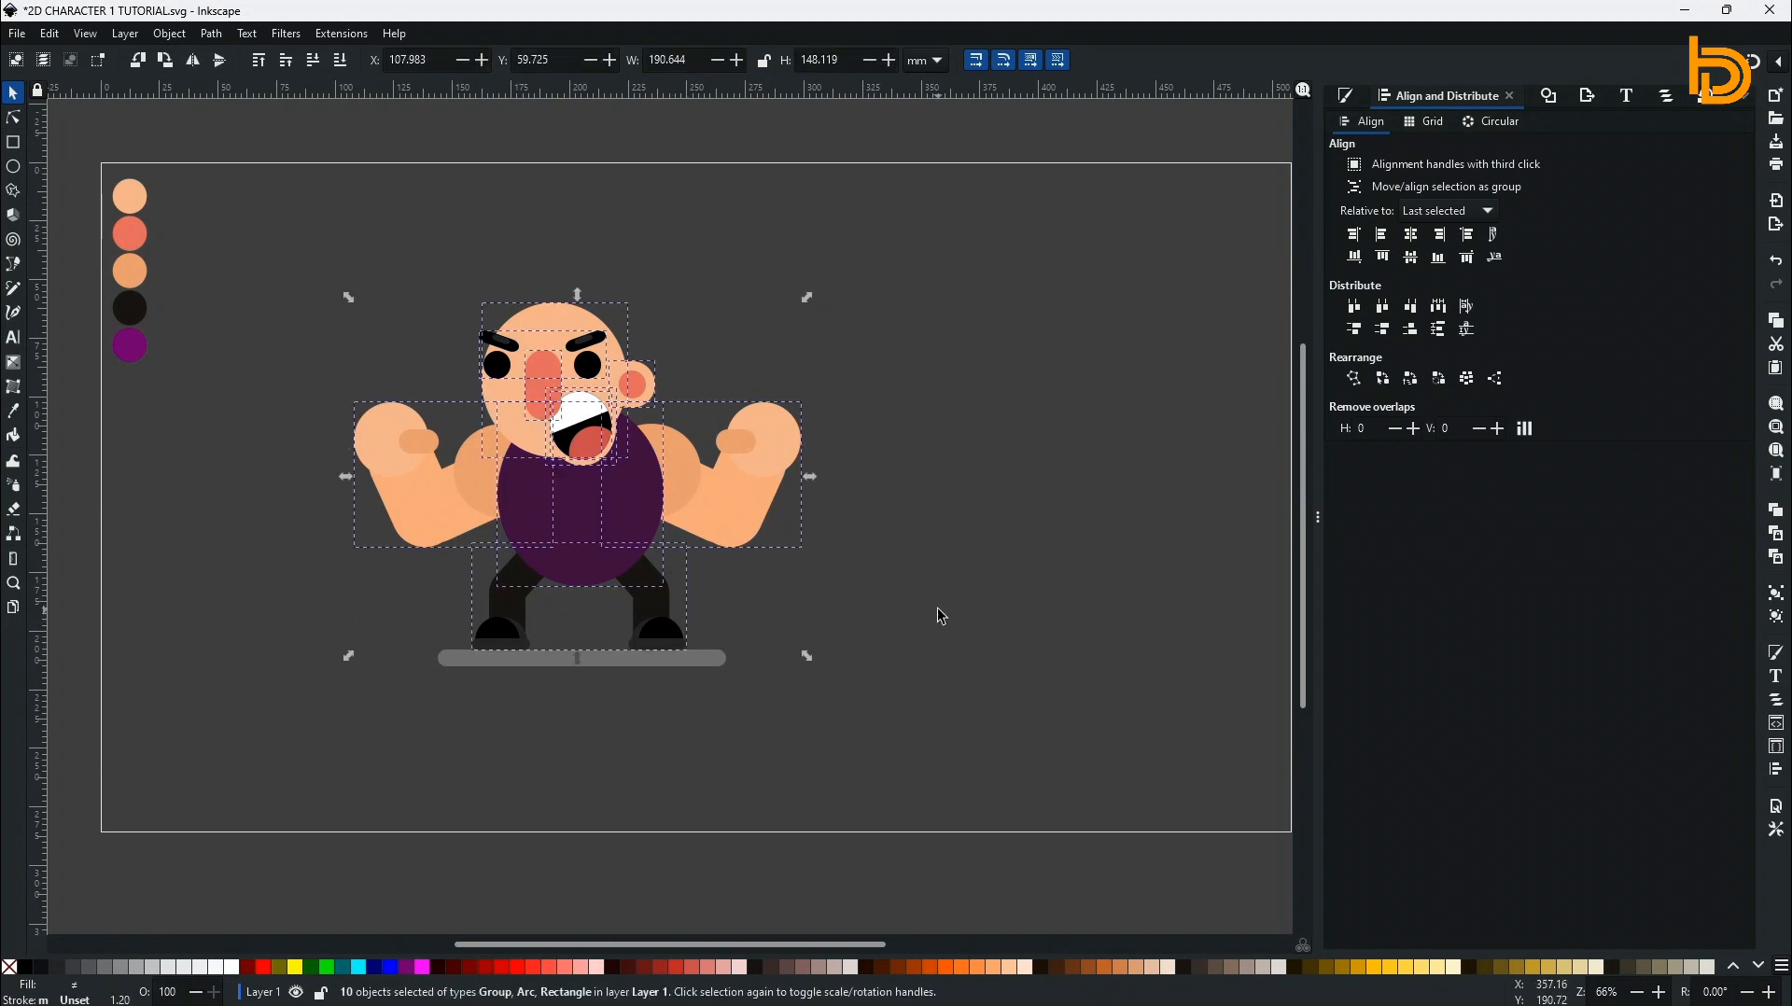
key(ctrl)
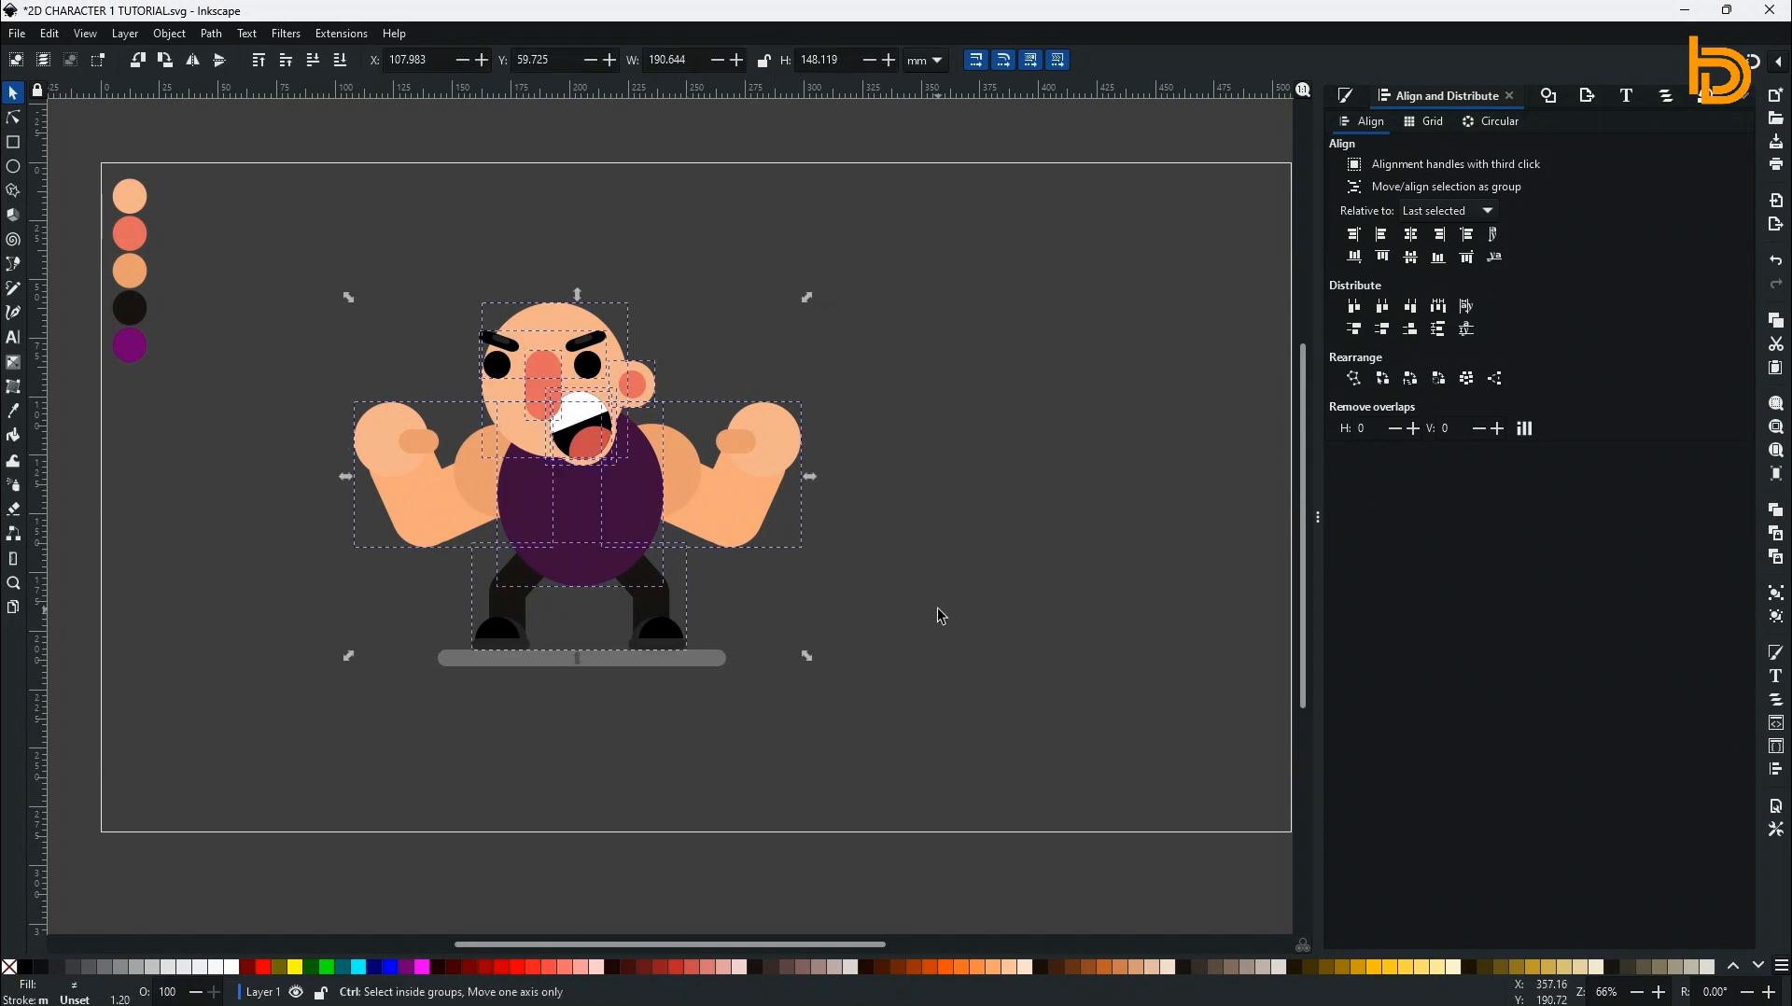
key(ctrl+g)
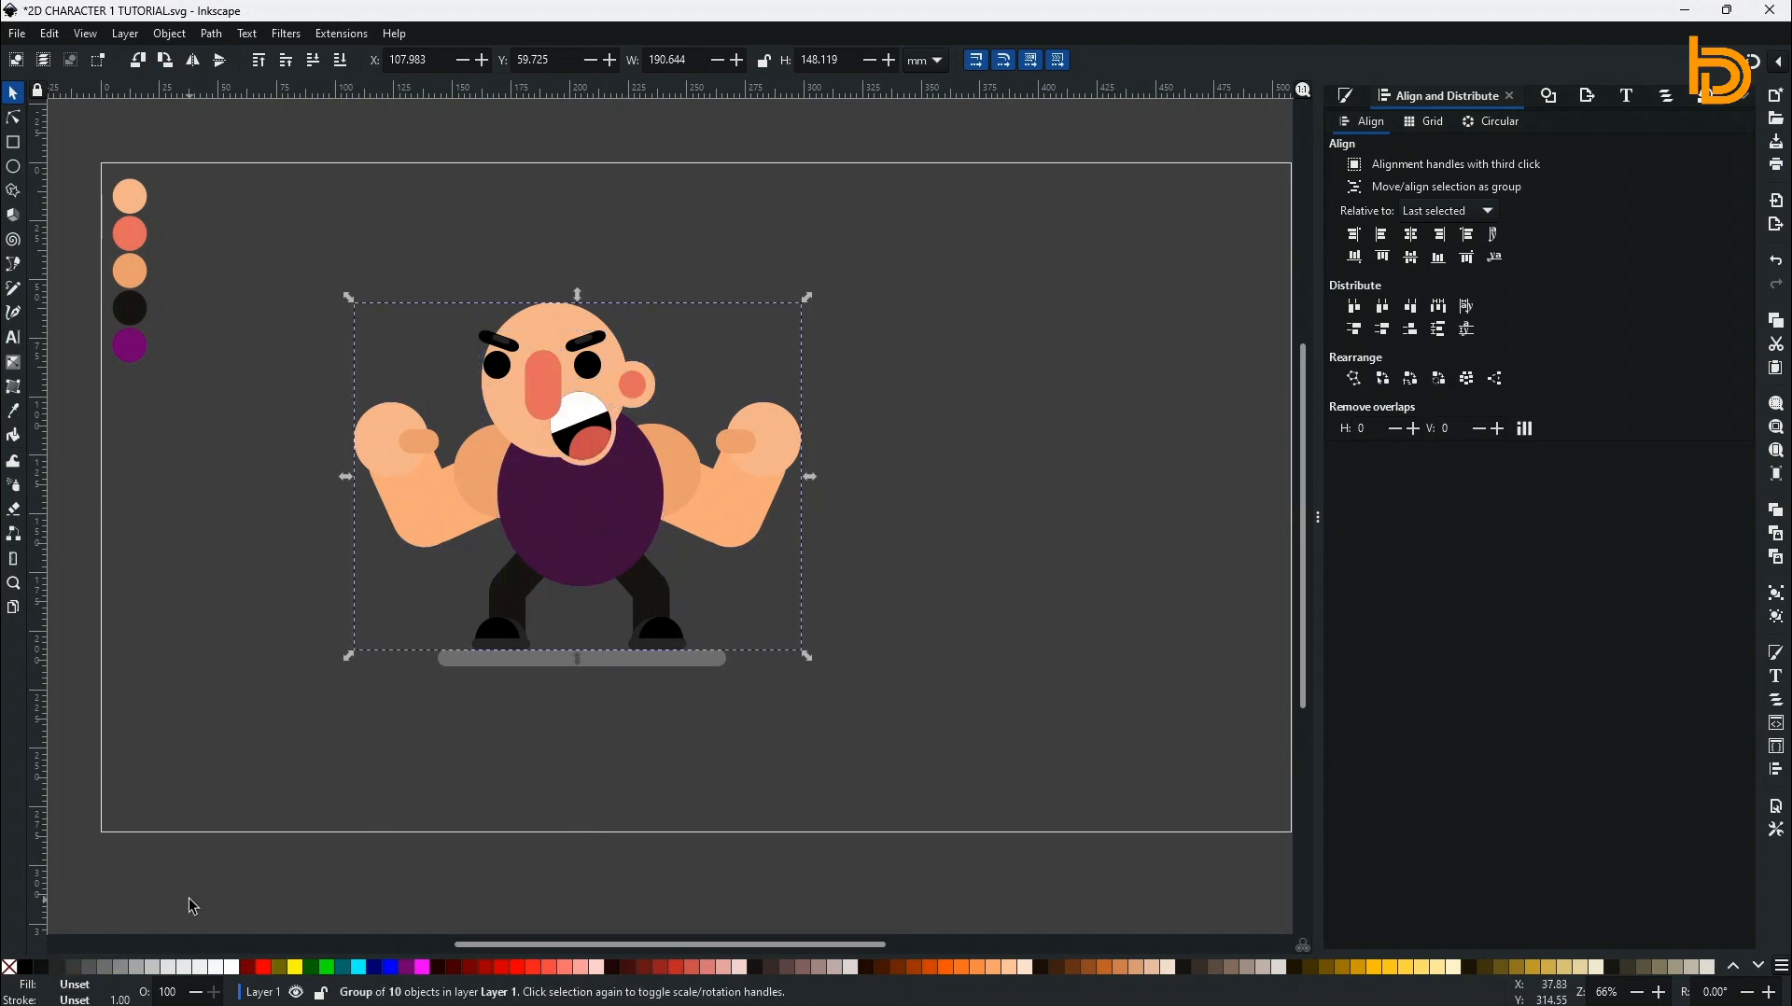
Make a black copy of the character group behind the original and offset it about 7 mm right as a shadow.
click(26, 968)
click(339, 62)
key(Right)
key(Right)
key(Right)
key(Right)
key(Right)
key(Right)
key(Right)
key(Right)
key(Right)
key(Right)
key(Right)
key(Right)
key(Right)
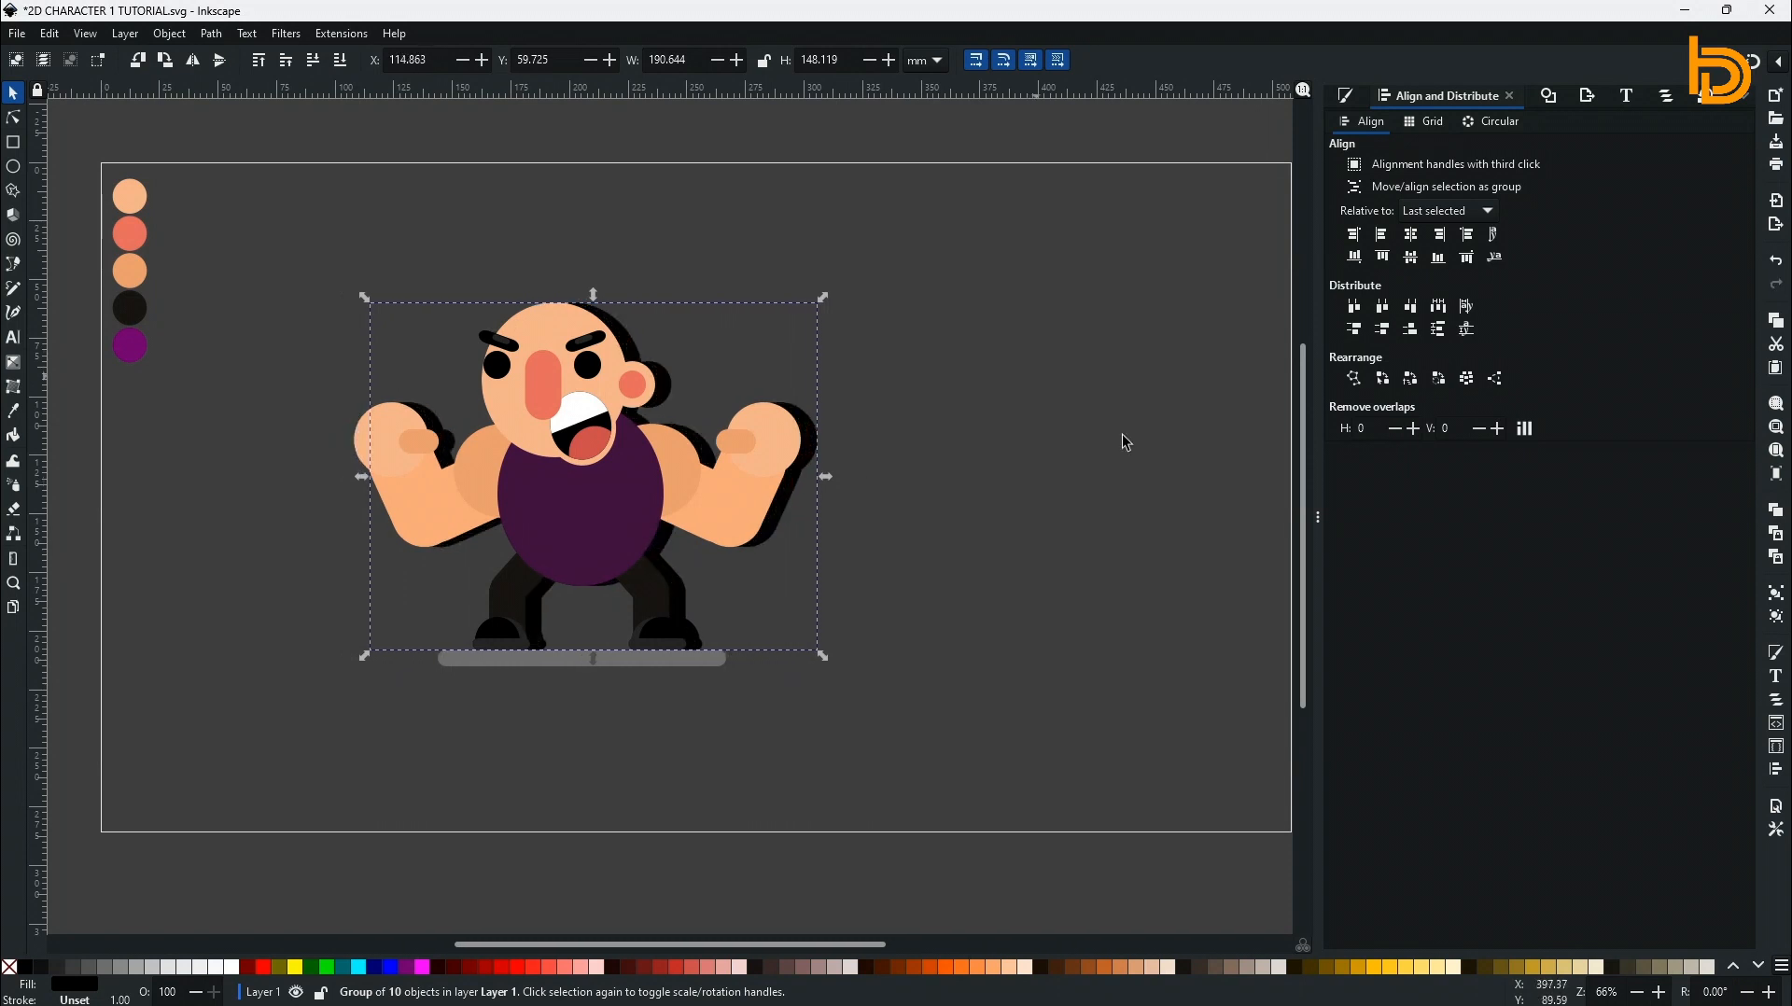
Blur the black shadow copy to 12.4%.
click(1346, 95)
click(1387, 895)
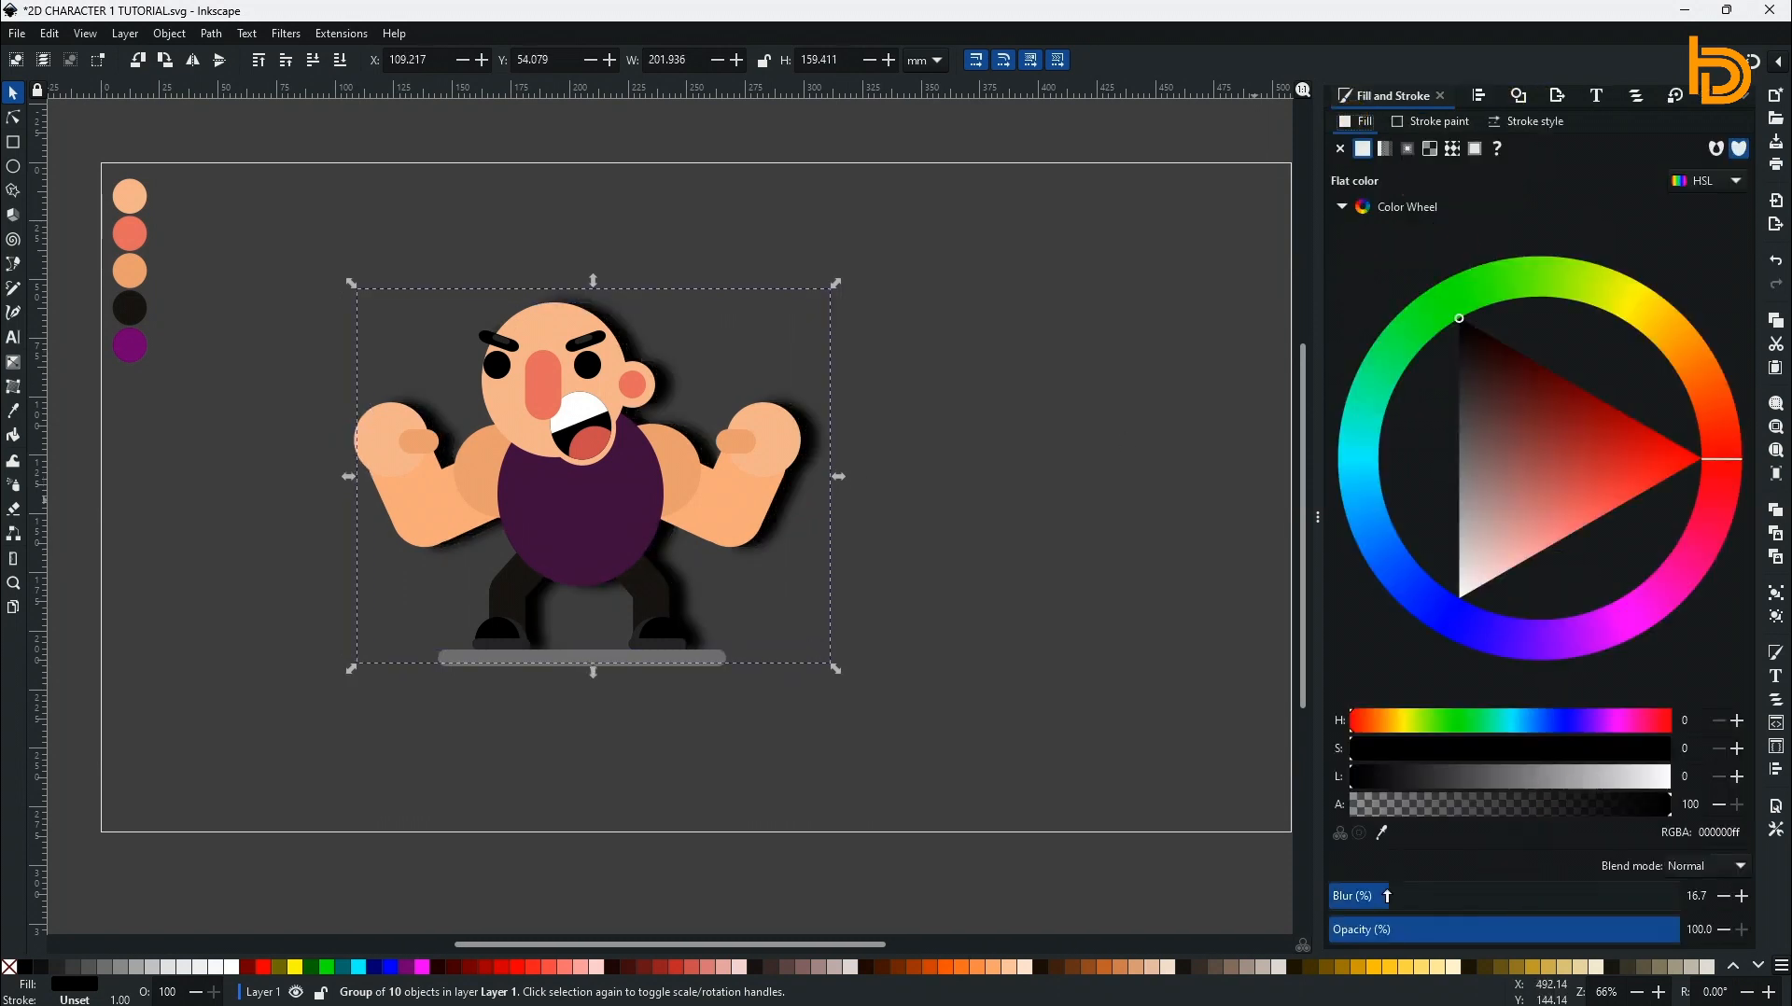
drag(1387, 895, 1371, 895)
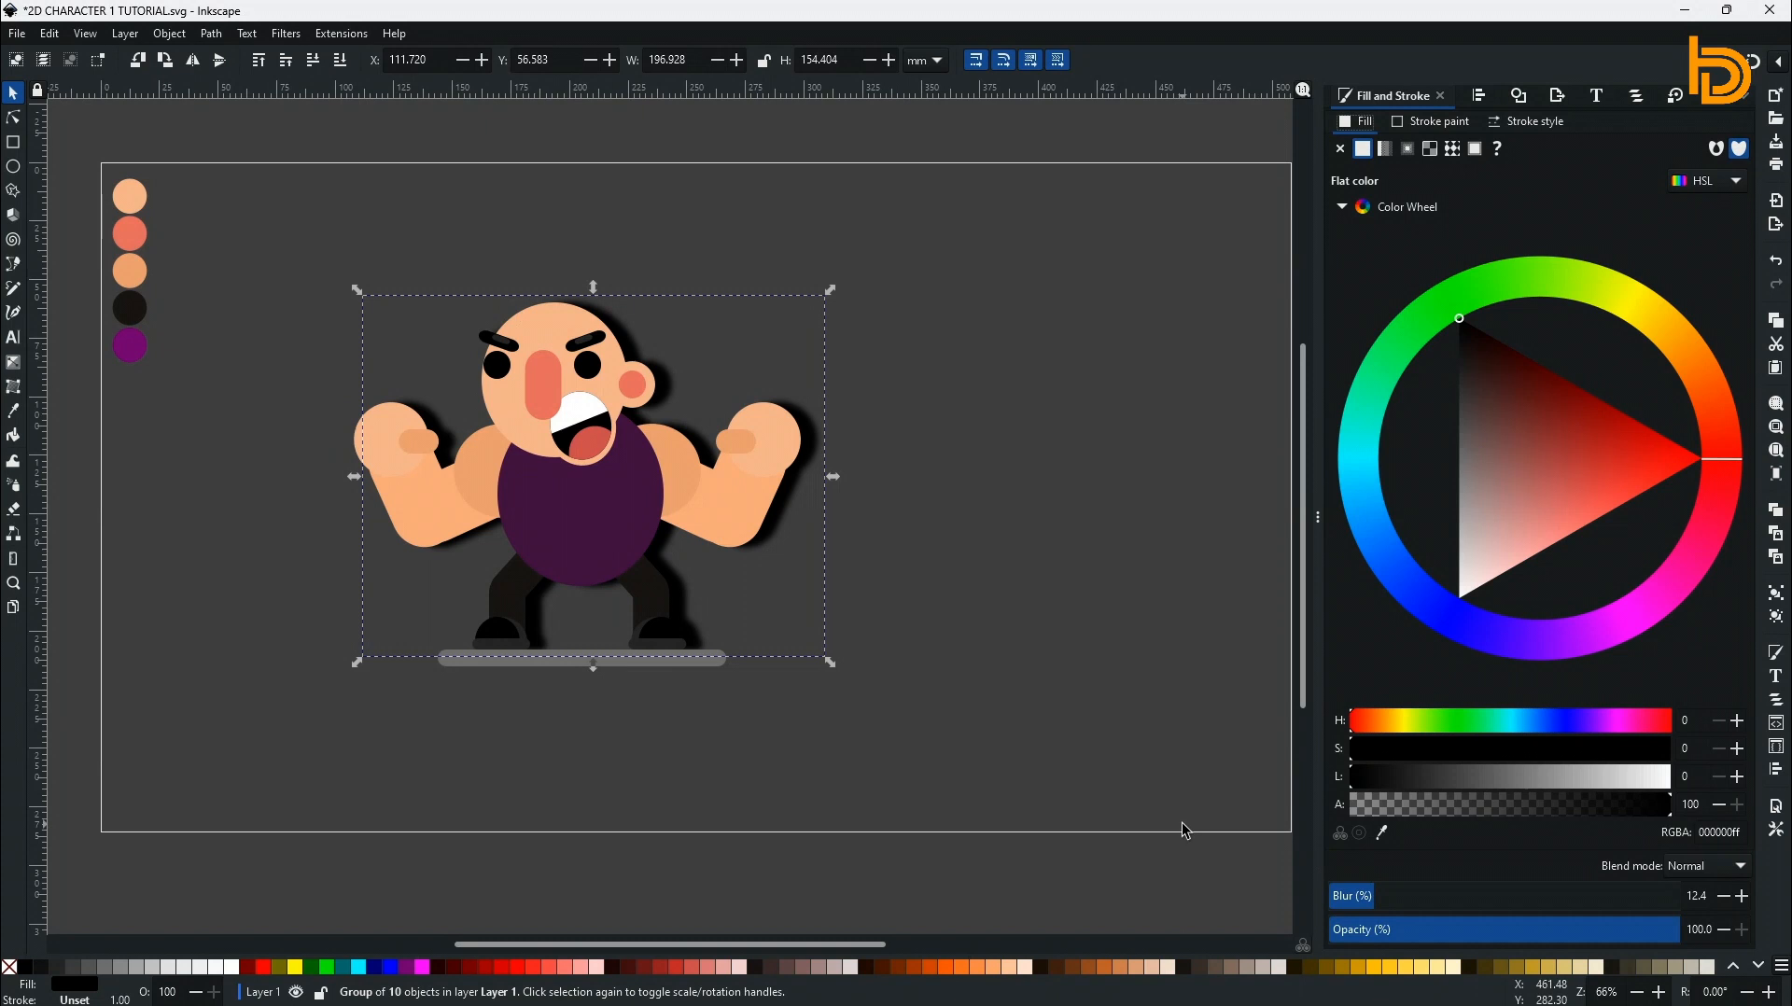
Move the shadow about 16 mm left so it falls on the character's other side and reduce its opacity to 31.7%.
click(686, 592)
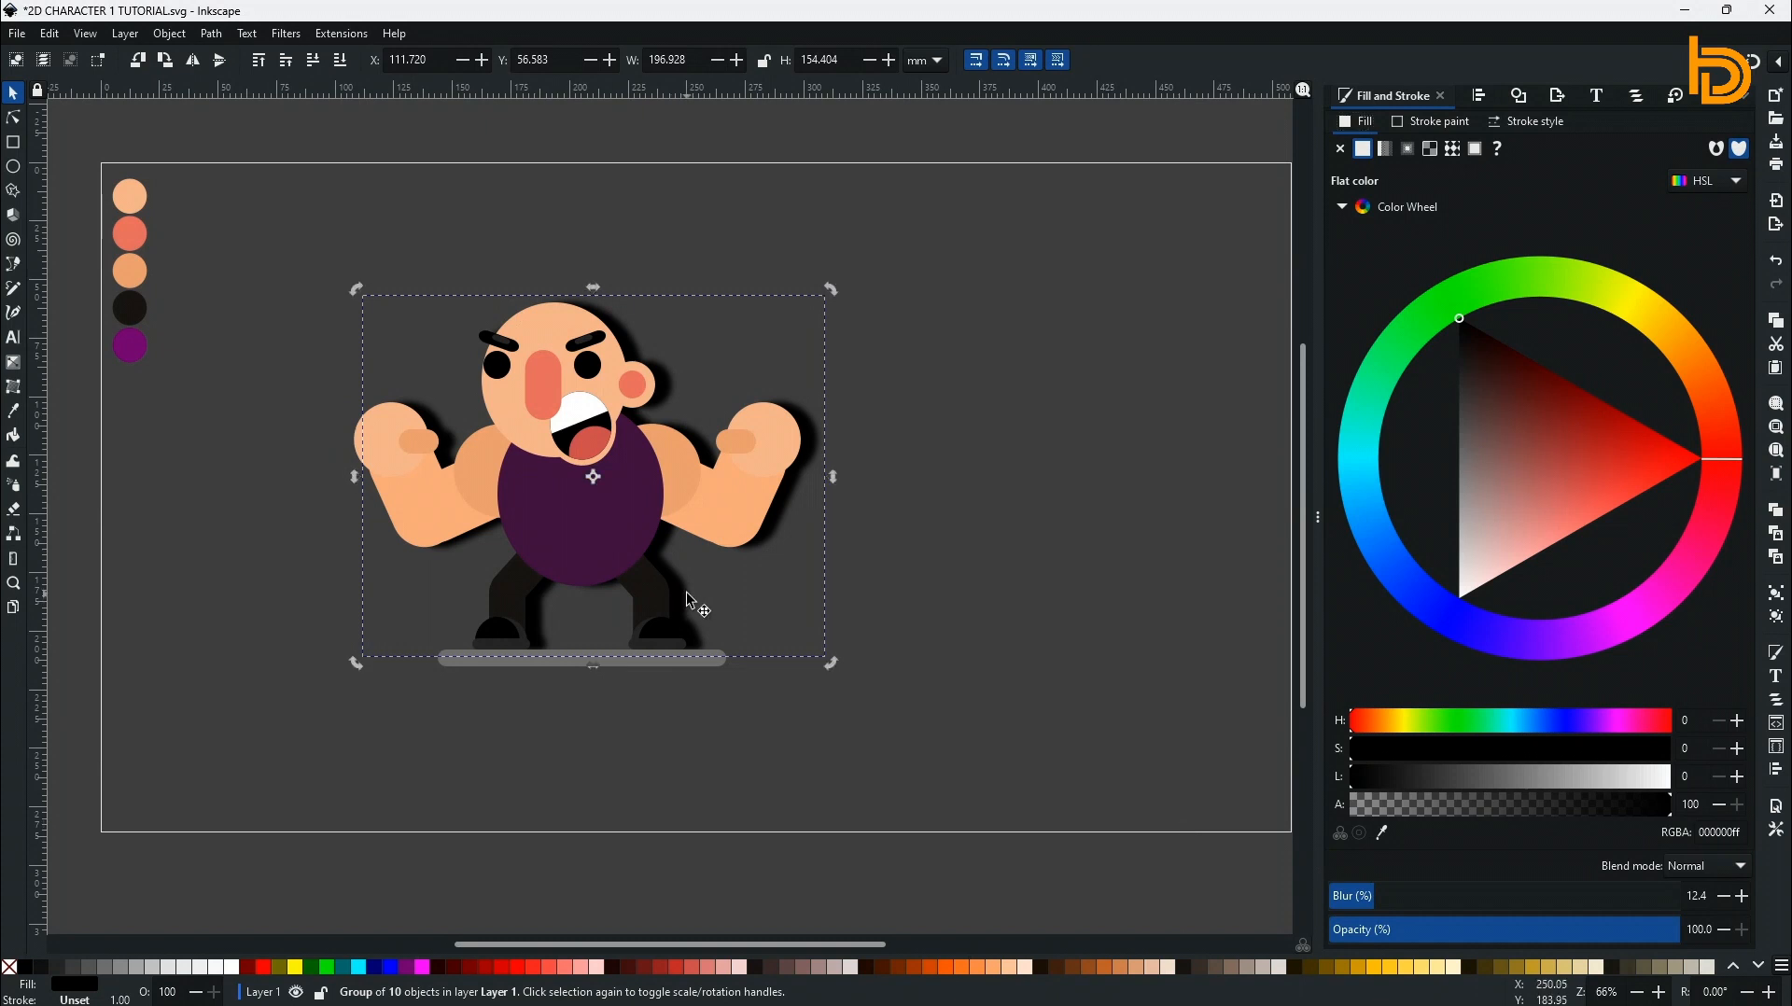
key(shift+Left)
key(shift+Left)
key(shift+Left)
click(1440, 926)
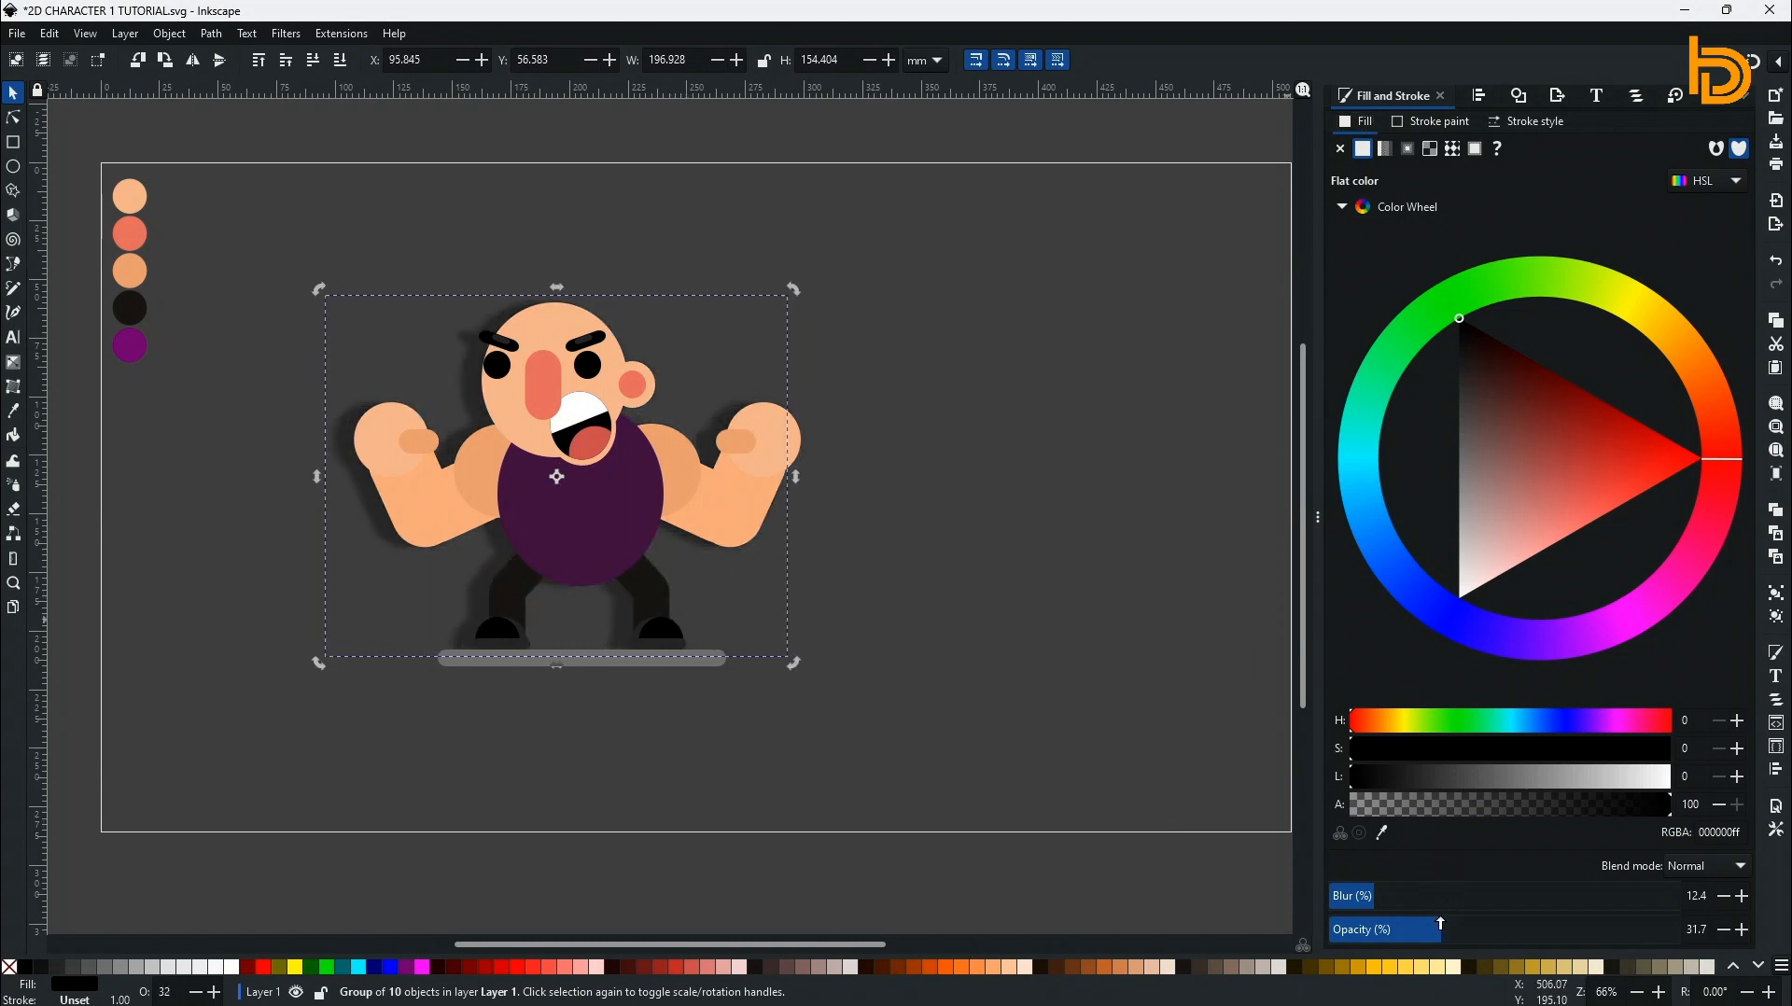
Select the character, shadow and ground bar and move them together to the middle of the page.
drag(271, 246, 886, 715)
drag(670, 613, 817, 648)
click(1025, 704)
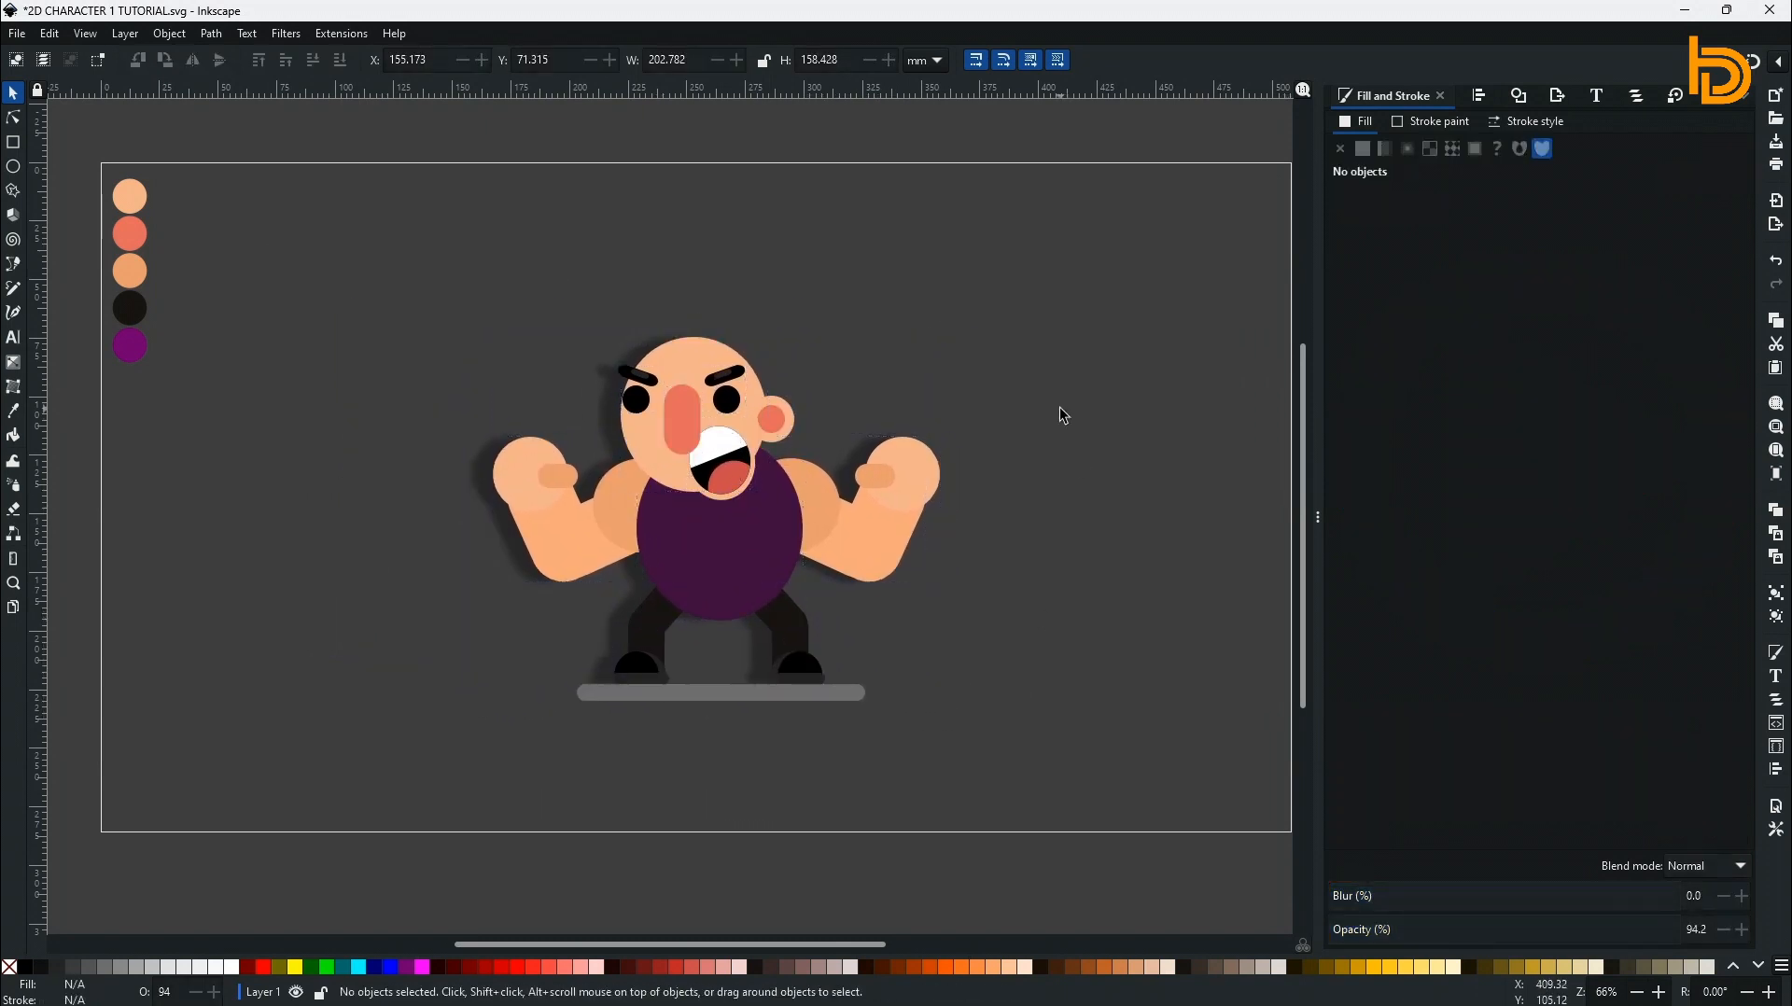
Draw a circle about 157 mm across over the character and fill it with dark yellow aa8800.
key(e)
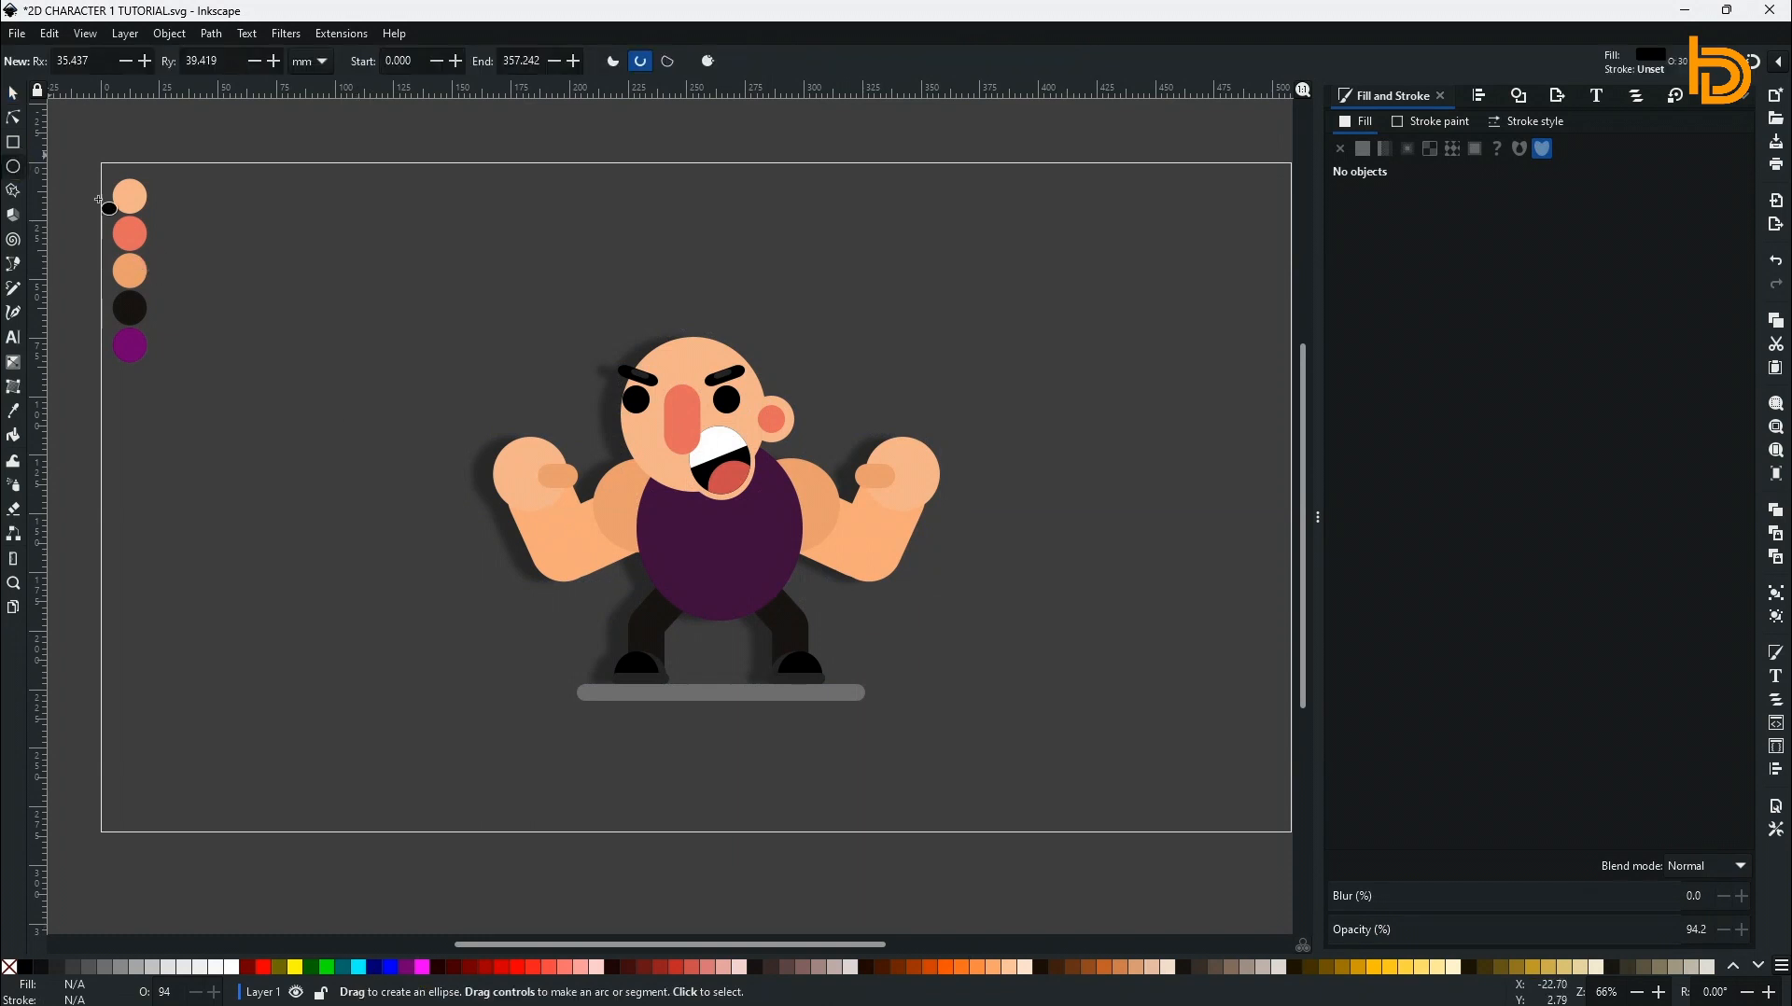
drag(364, 271, 201, 192)
key(s)
drag(467, 284, 791, 479)
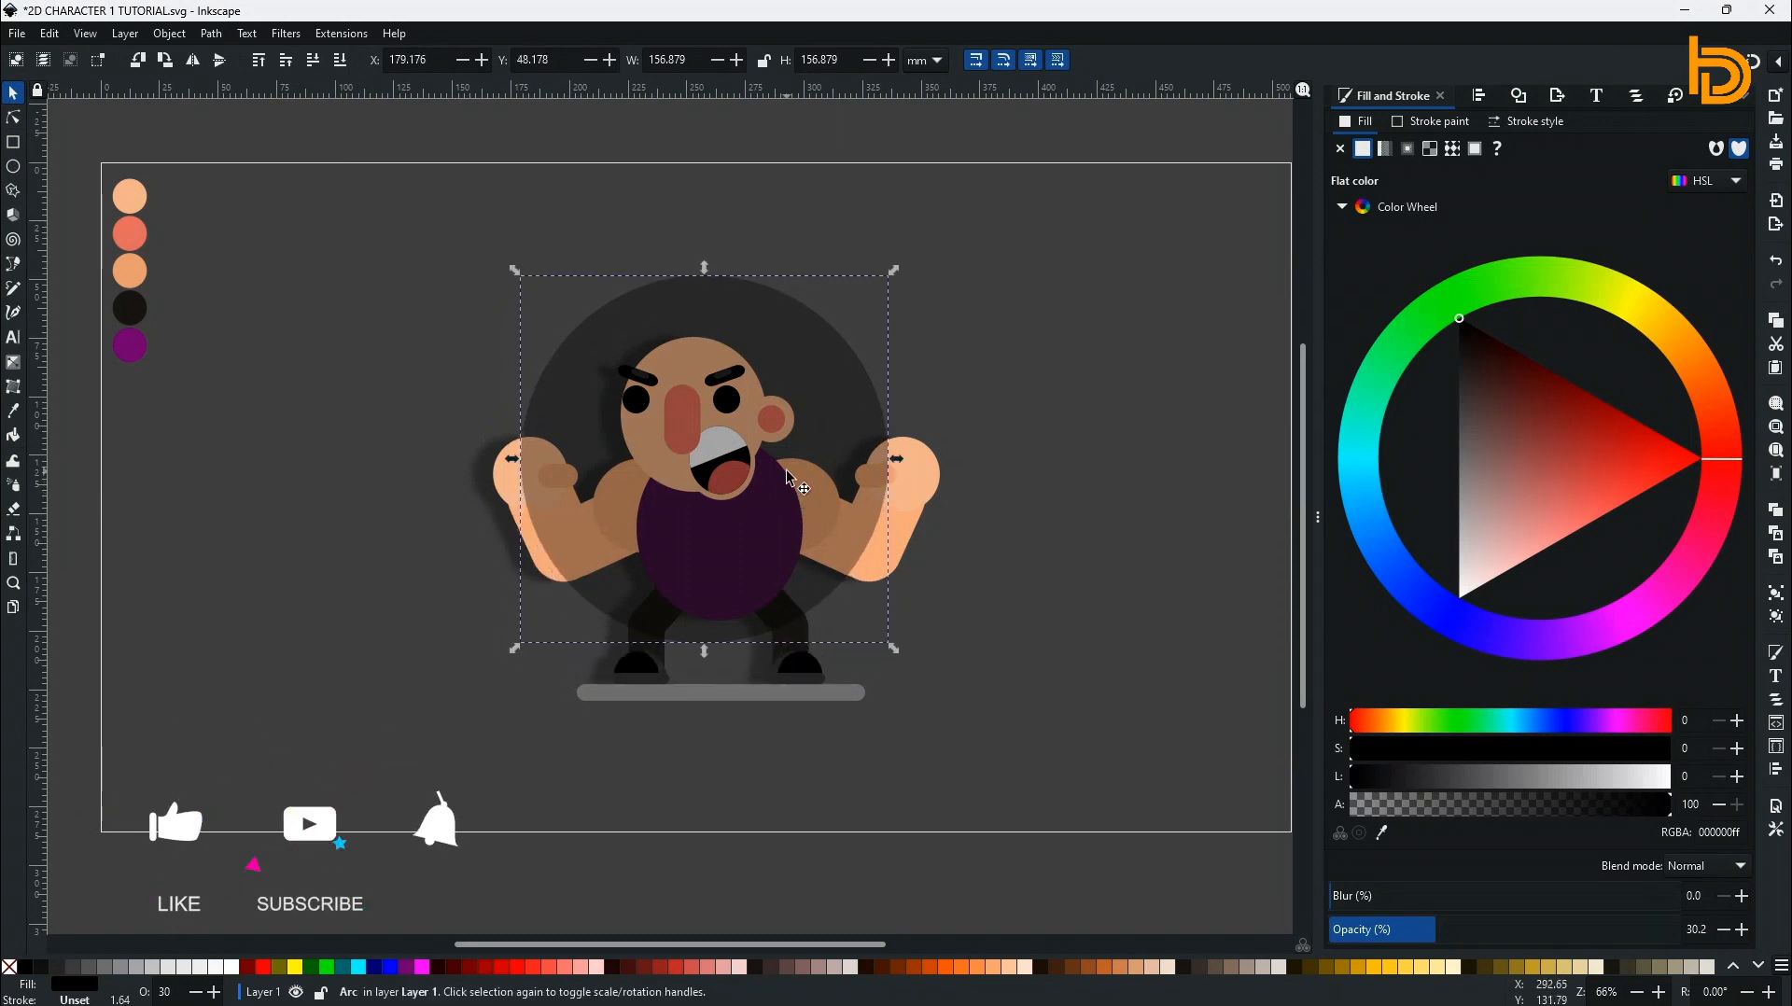
click(1345, 966)
drag(1354, 897, 1329, 900)
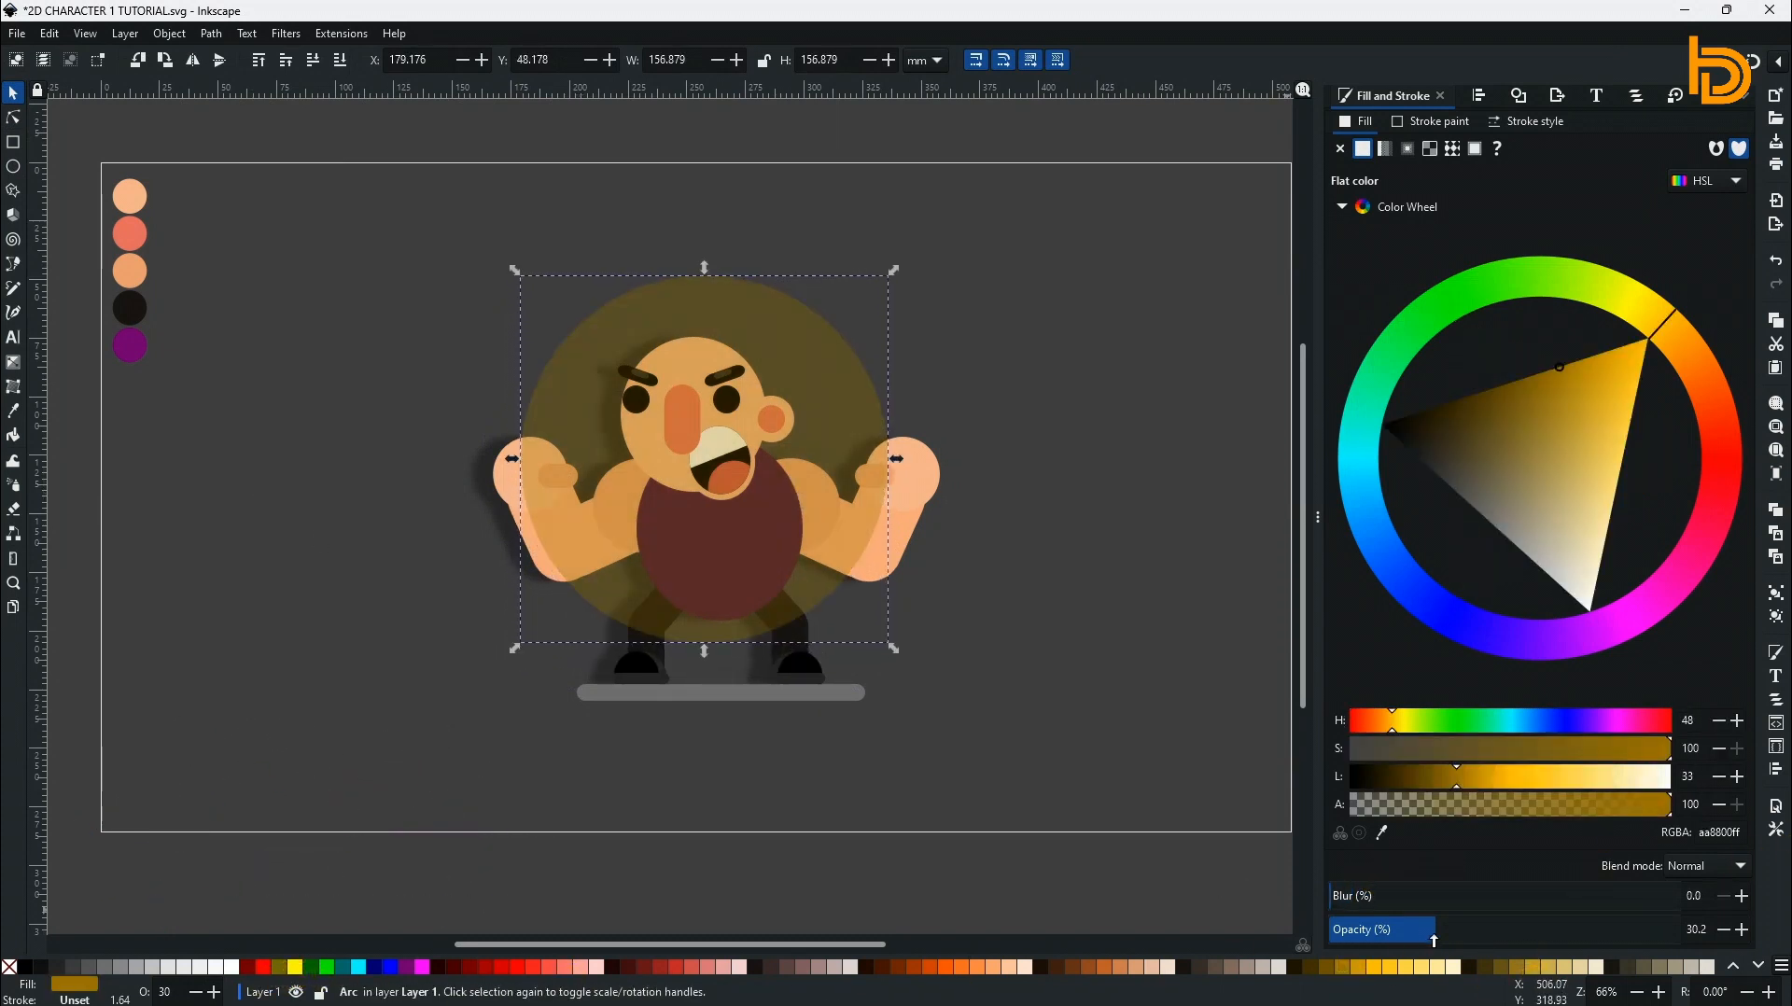
Raise the dark yellow circle's opacity to 100% and send it to the back, behind the character and its shadow.
drag(1432, 936, 1682, 932)
click(351, 65)
click(1042, 774)
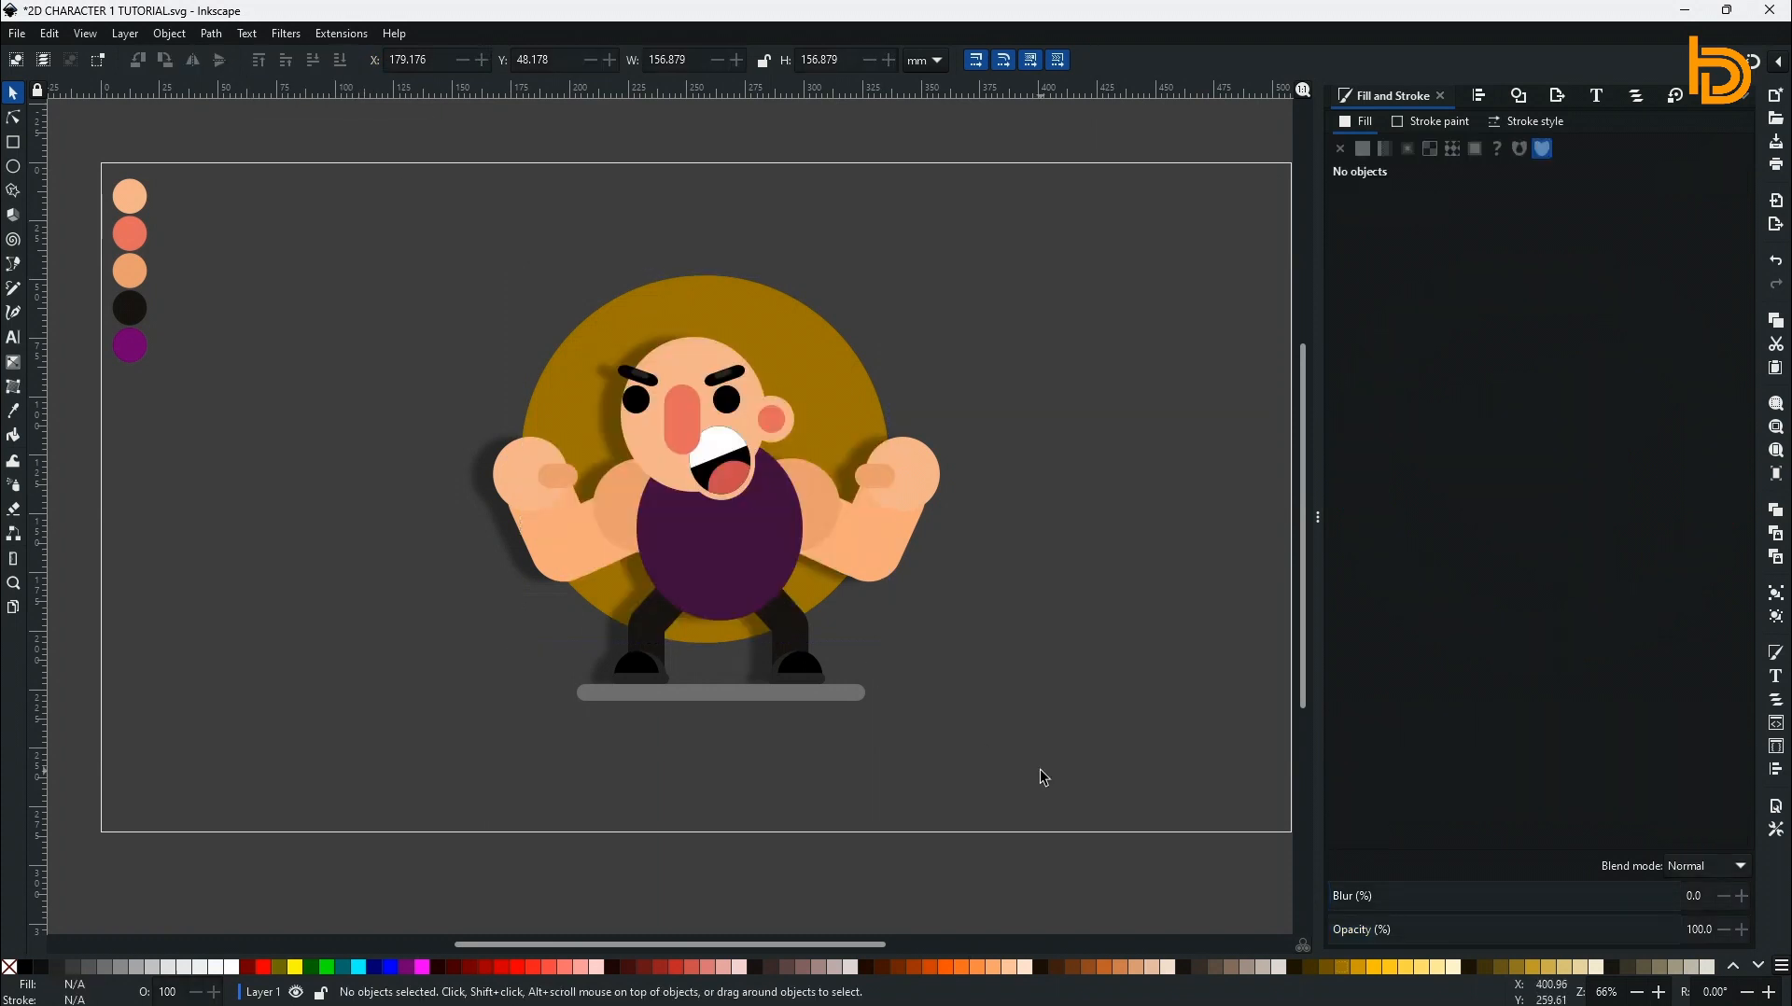
Draw a rectangle about 411 × 261 mm covering the whole character scene and make its rounded corners square.
click(15, 145)
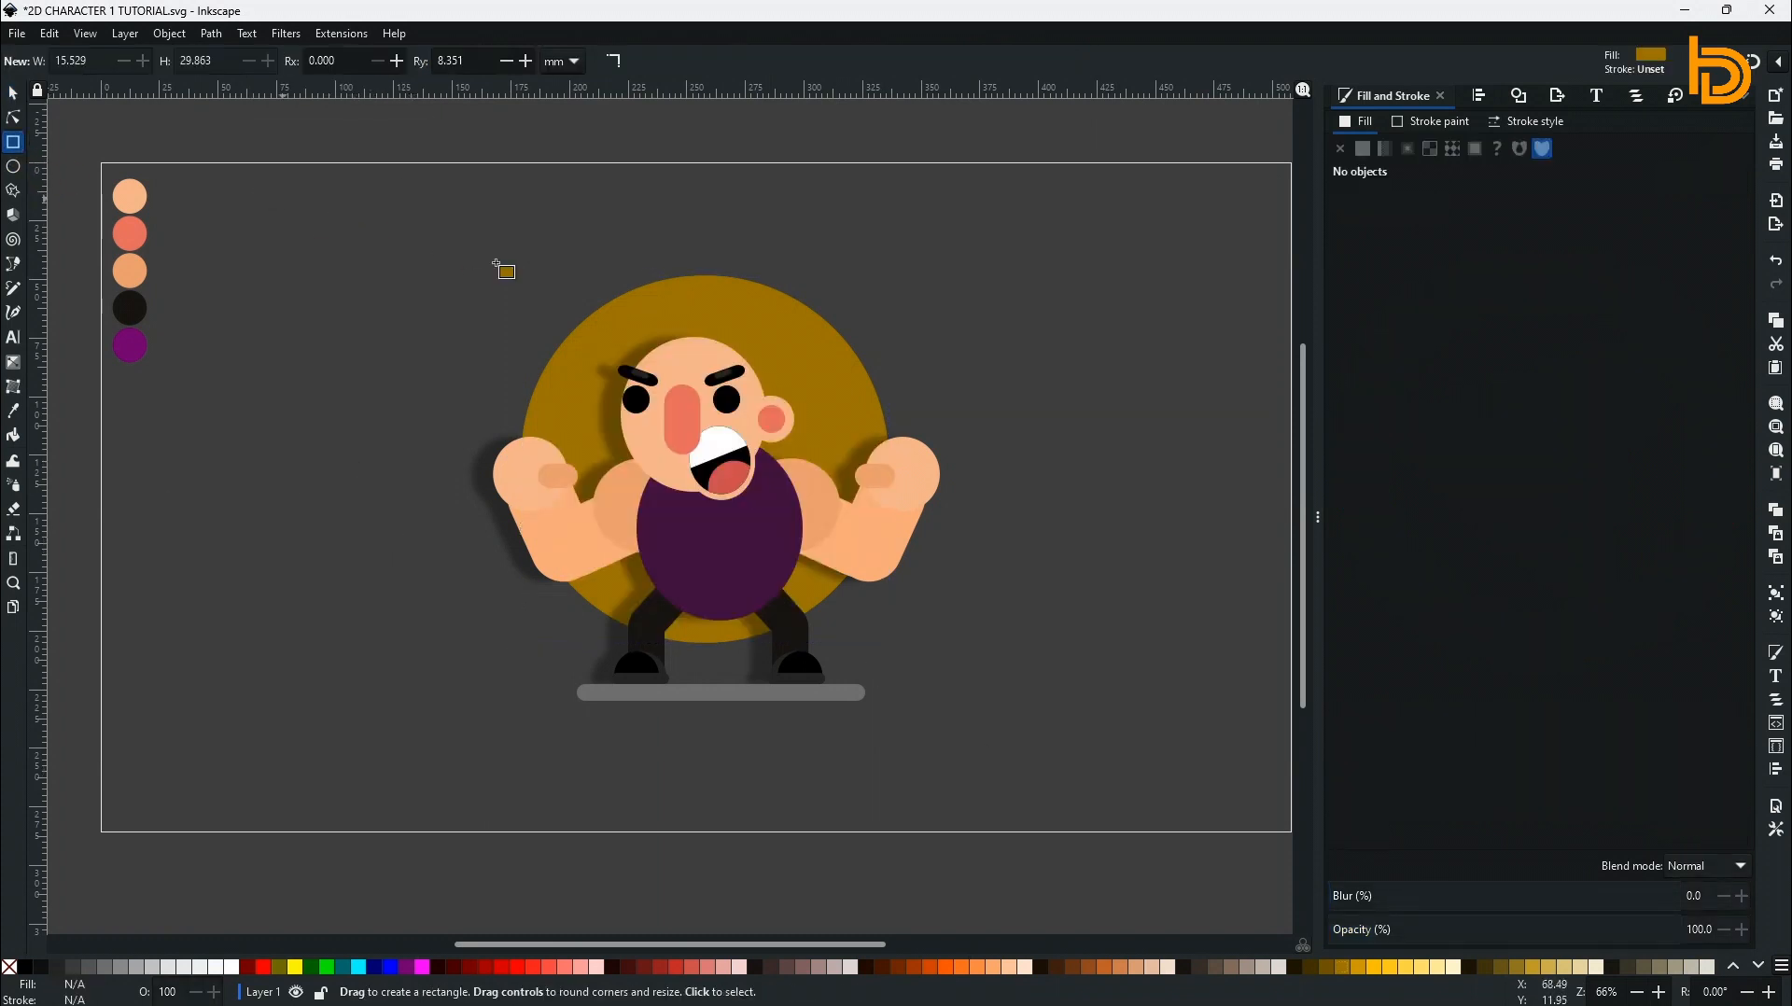
drag(259, 190, 1223, 802)
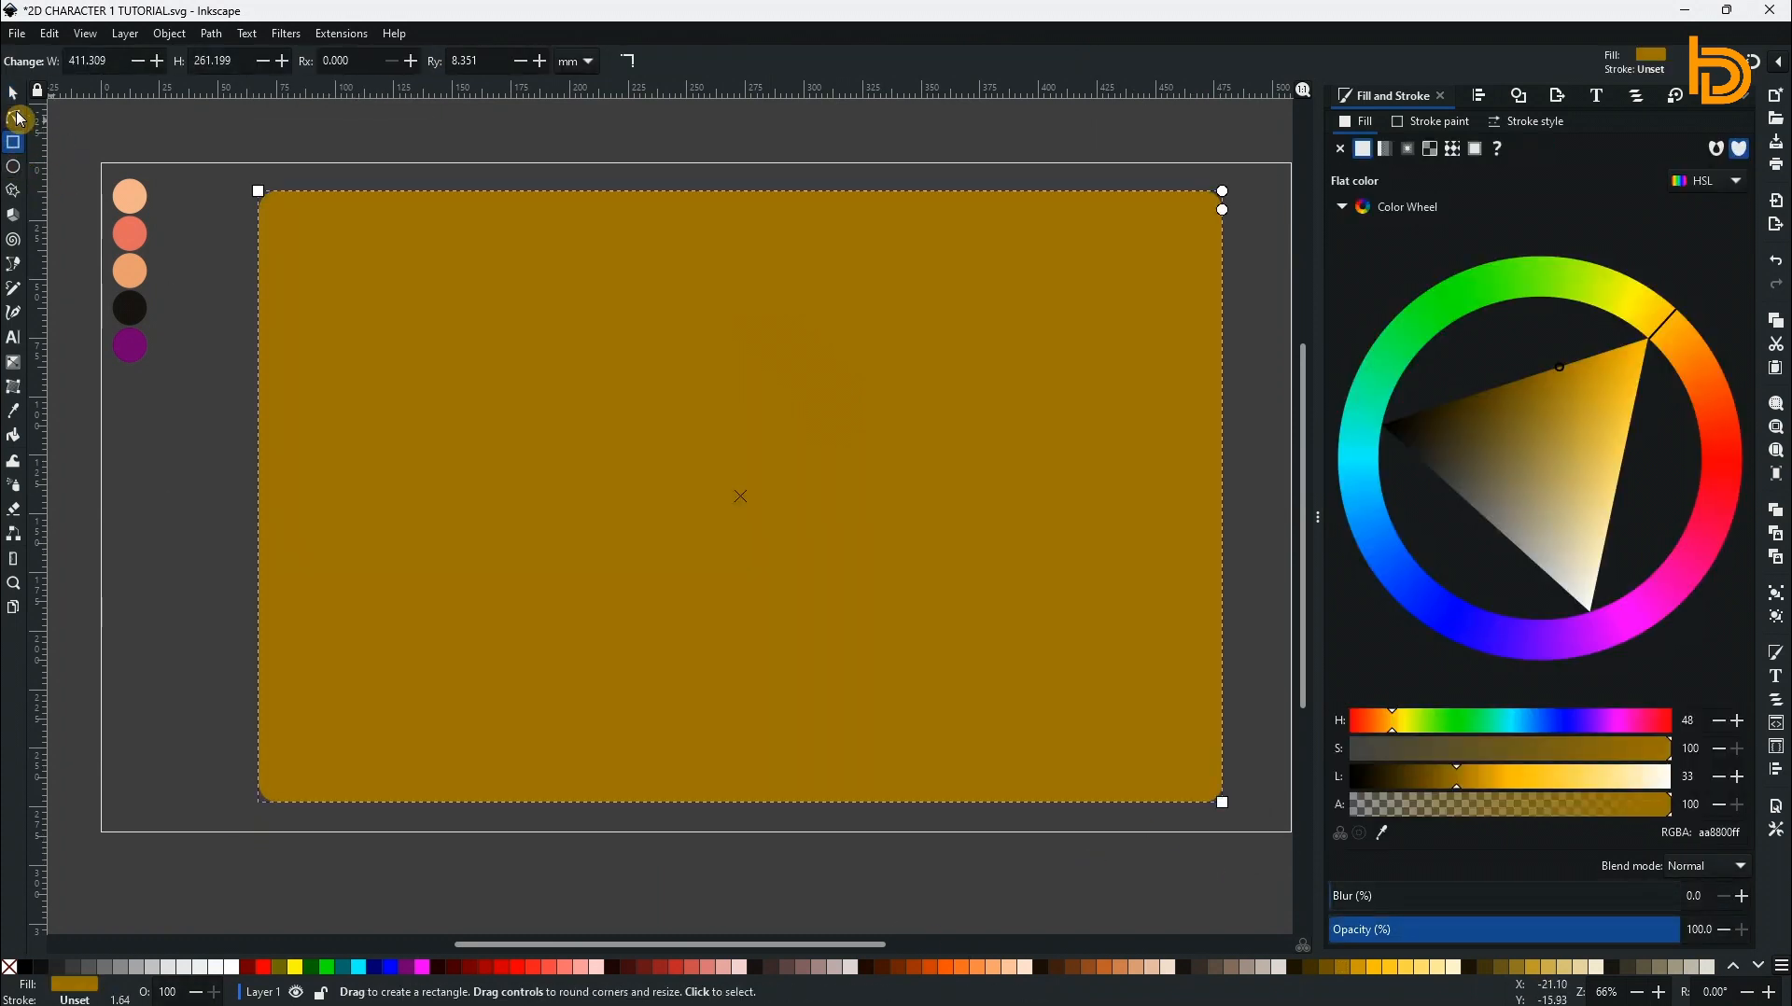
click(20, 120)
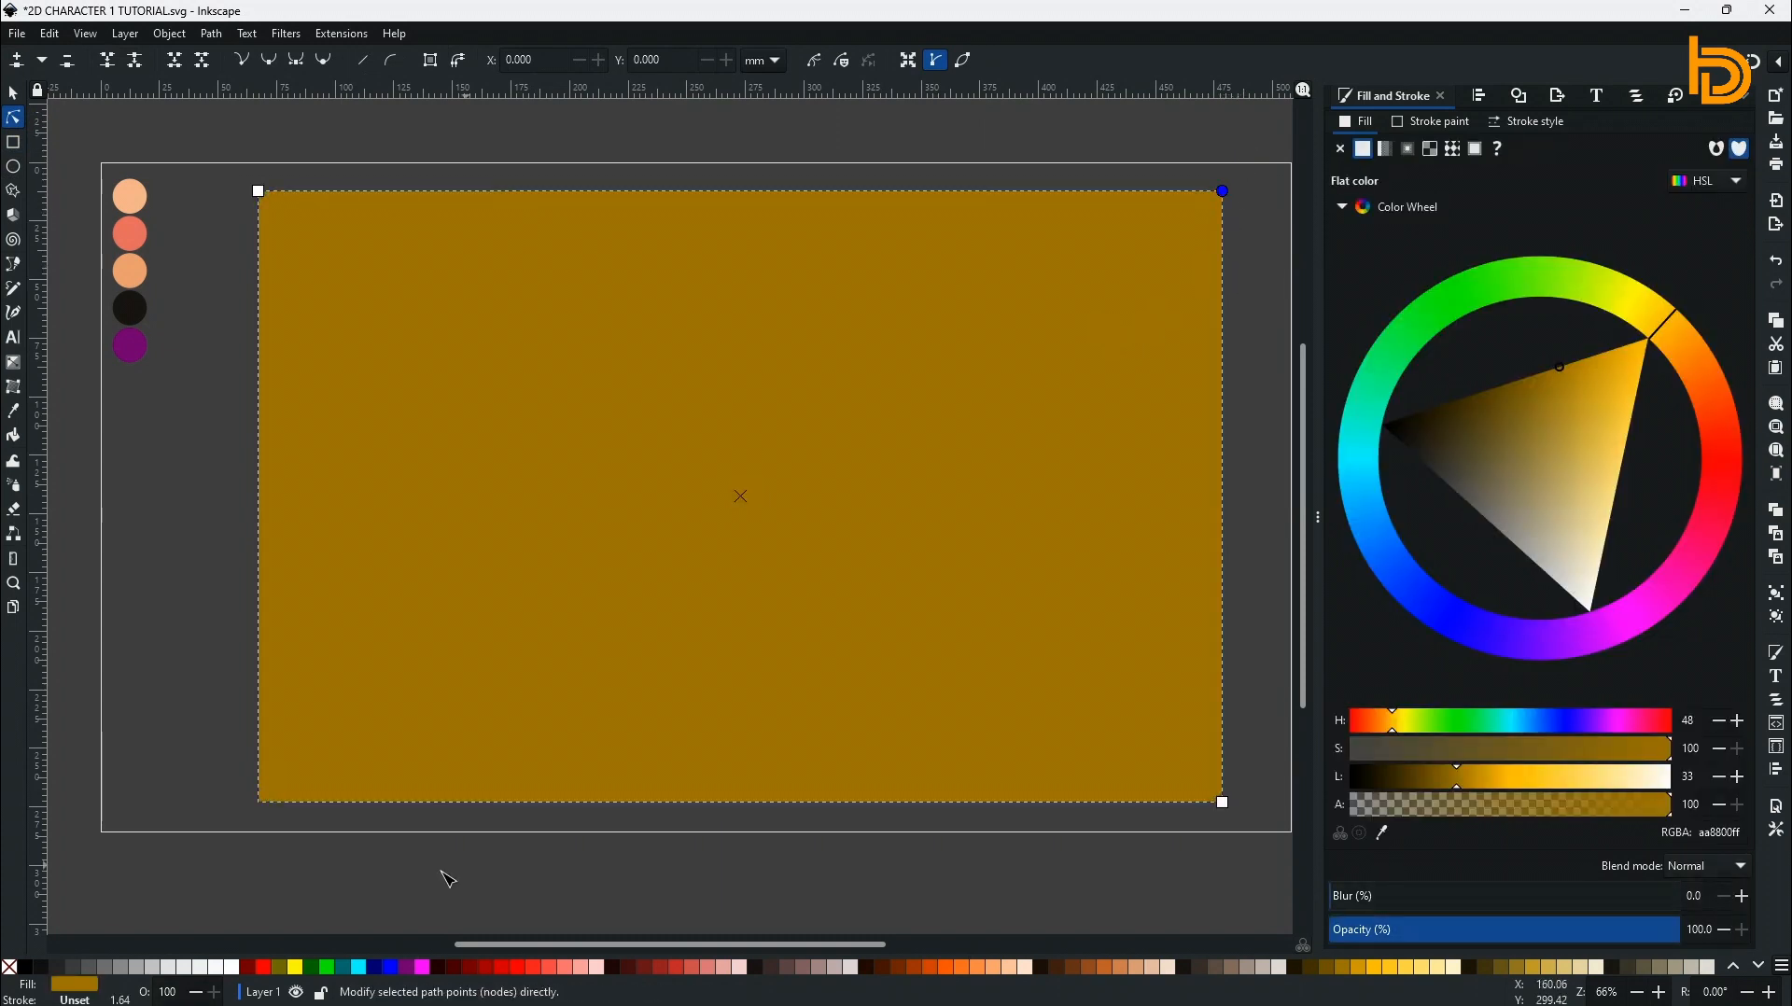
Fill the rectangle with light gray b3b3b3 and send it to the back, behind the circle and character.
click(235, 967)
key(s)
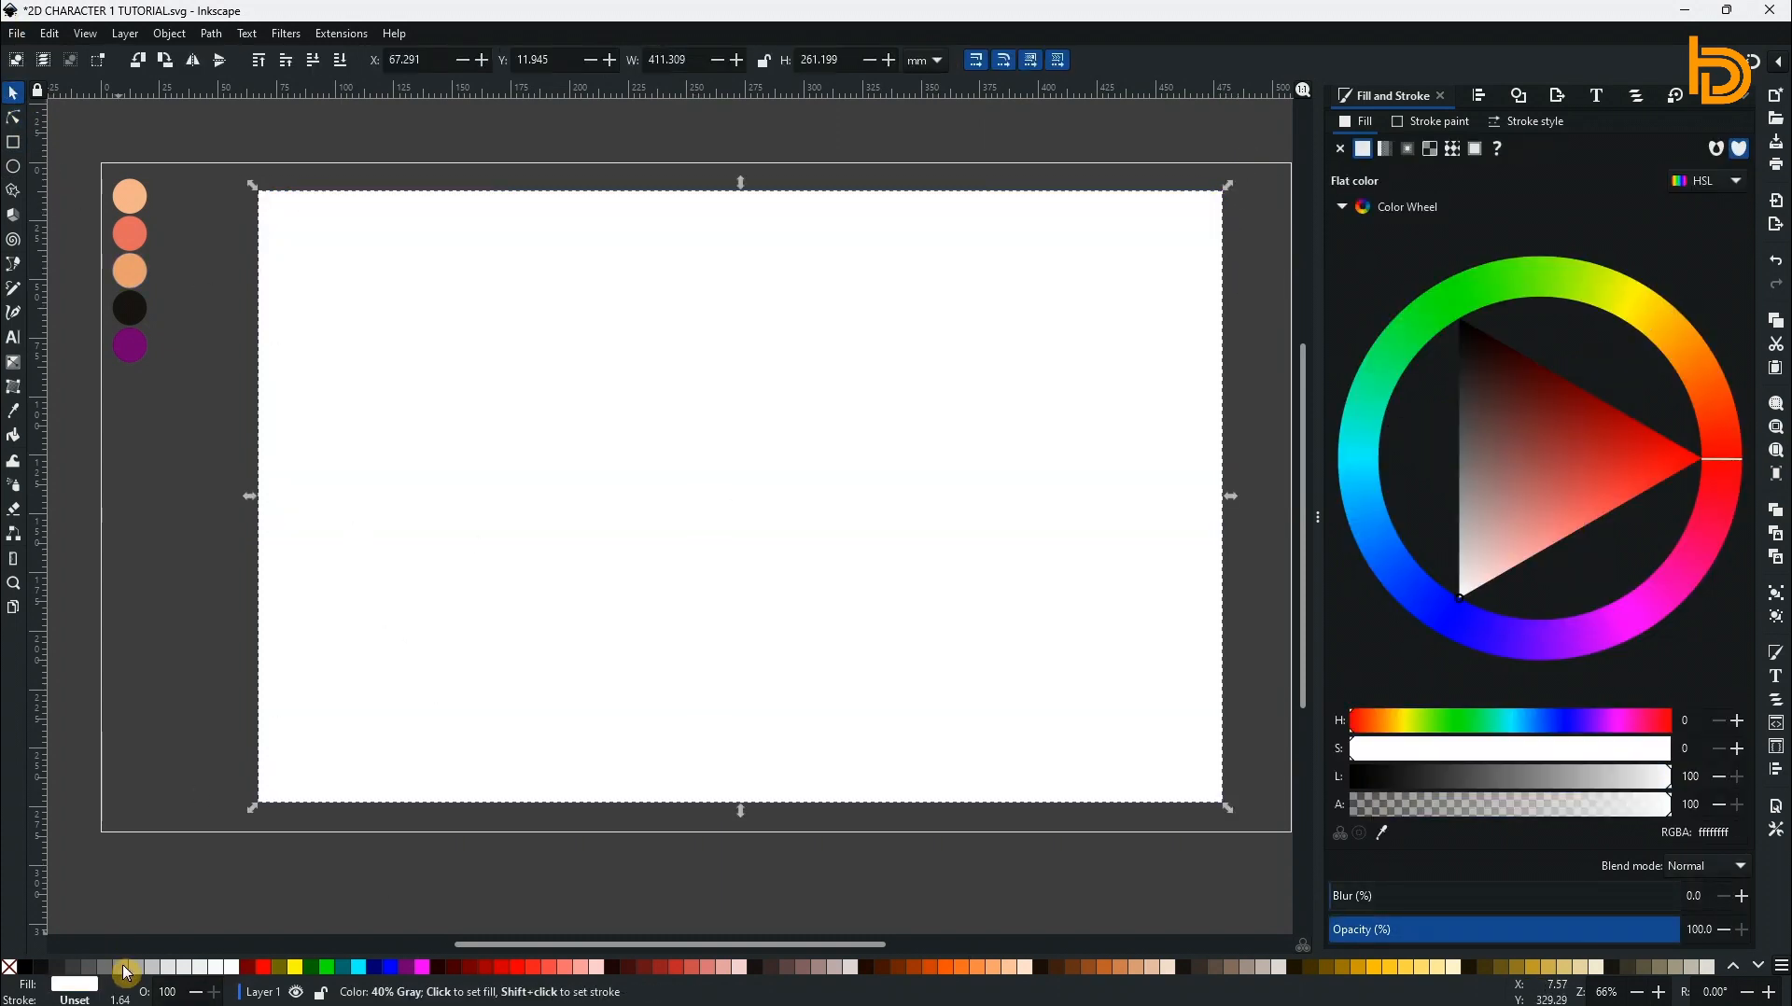
click(127, 968)
click(347, 66)
key(Escape)
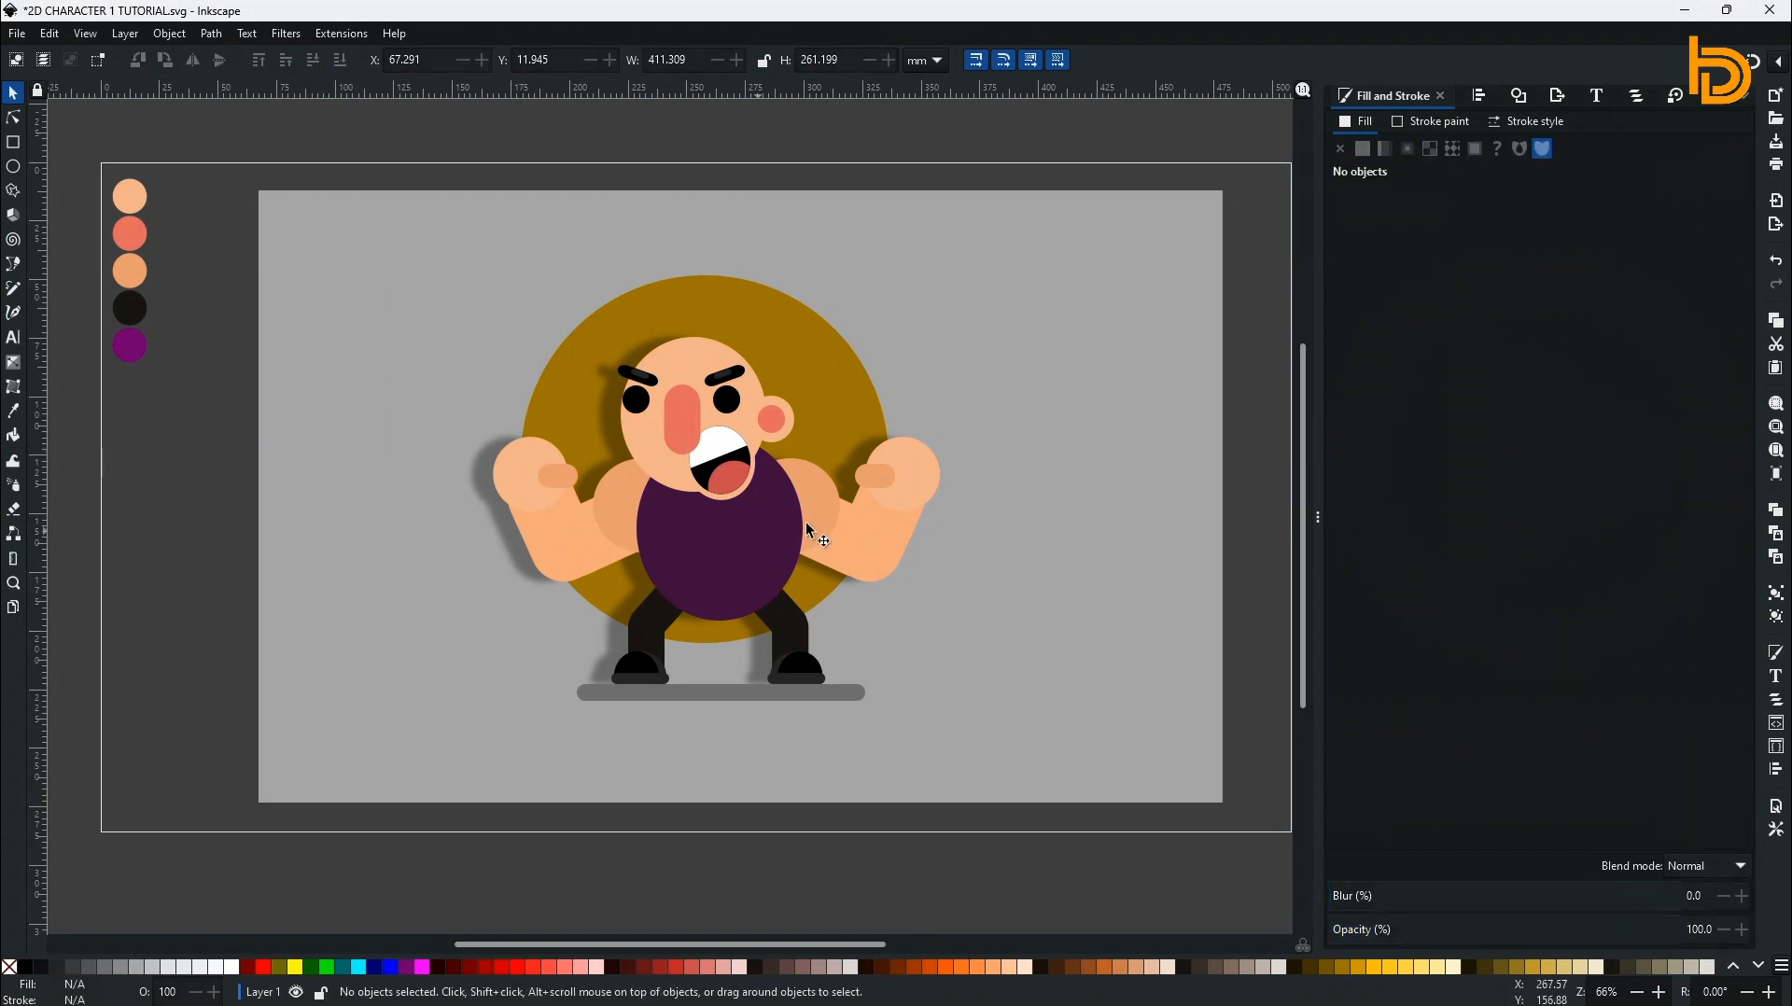
click(853, 384)
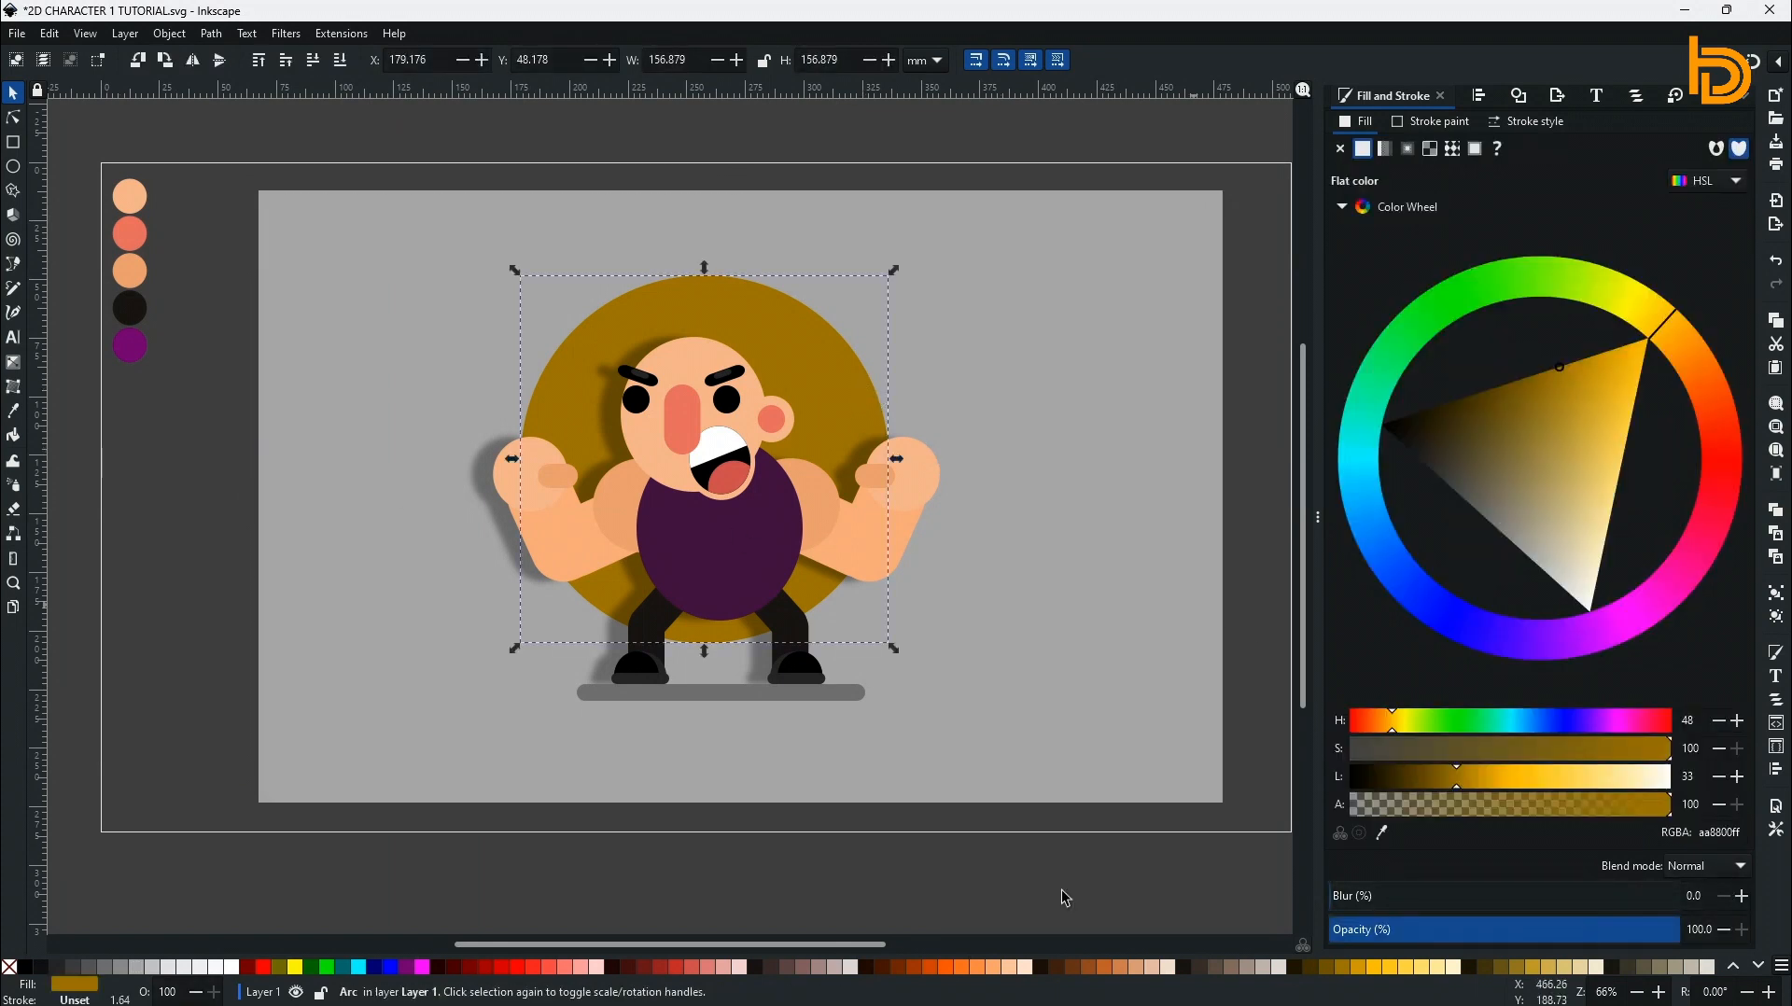
click(821, 881)
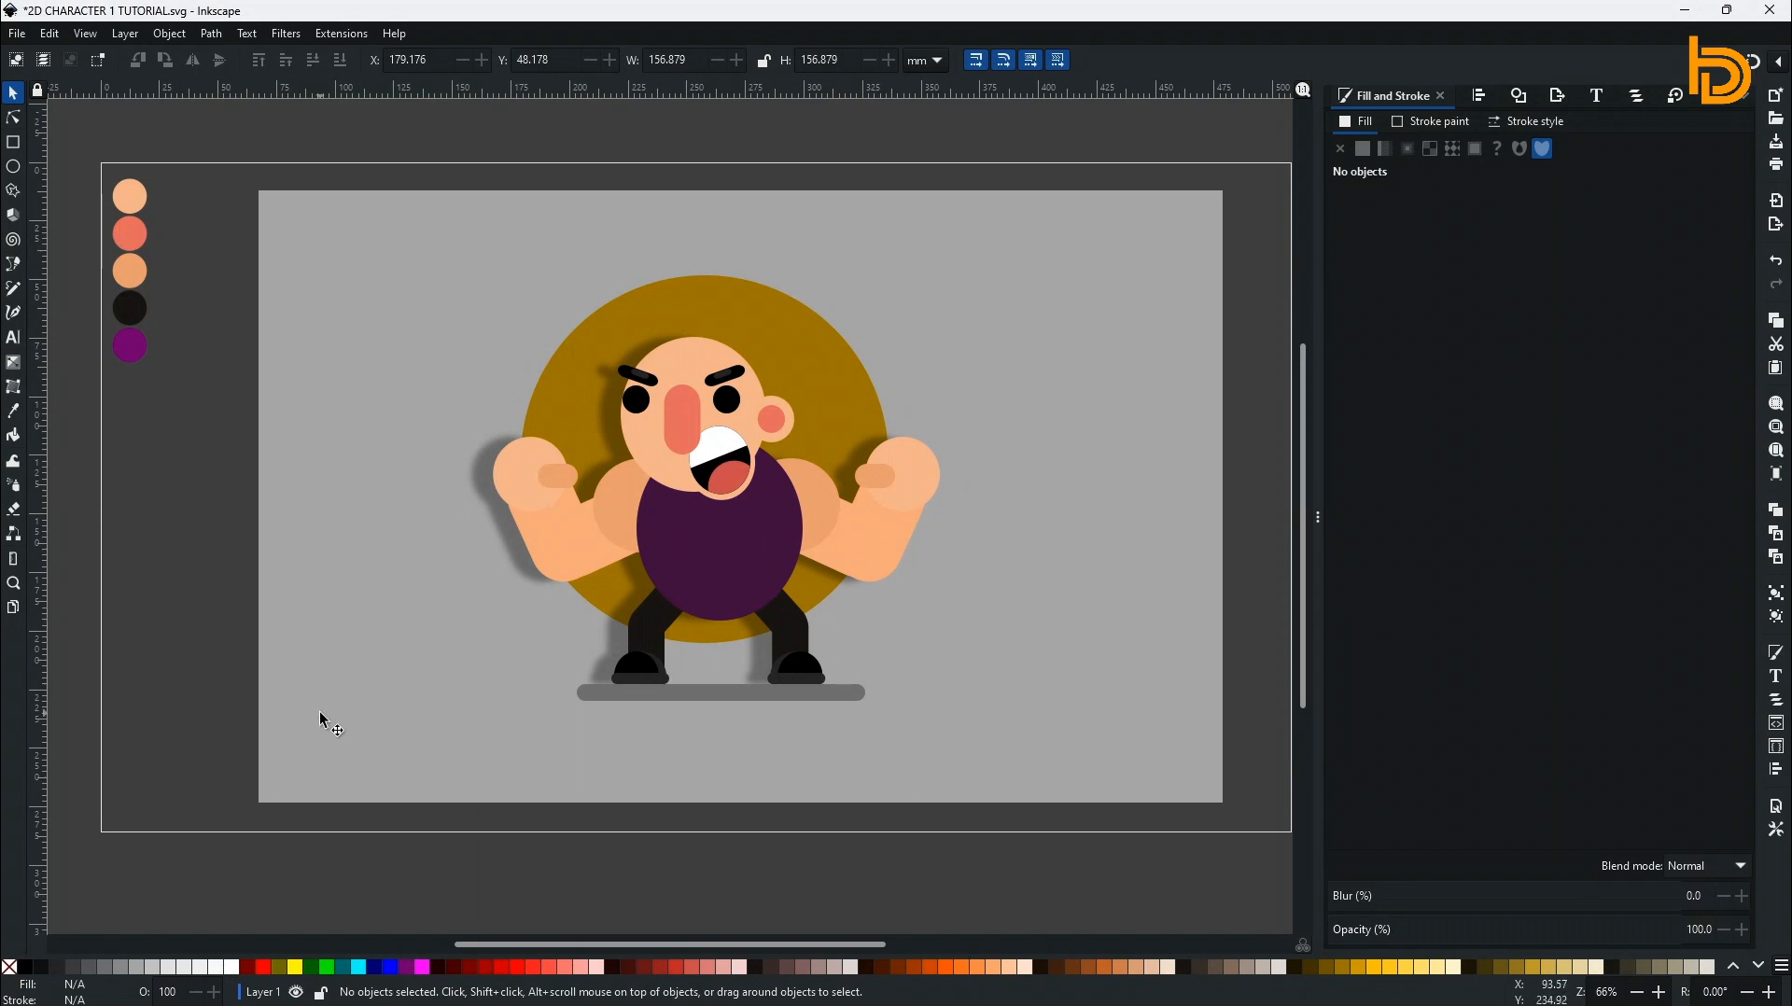
Scale the grouped eyes and eyebrows down proportionally about their center so they sit closer to the nose.
click(1012, 748)
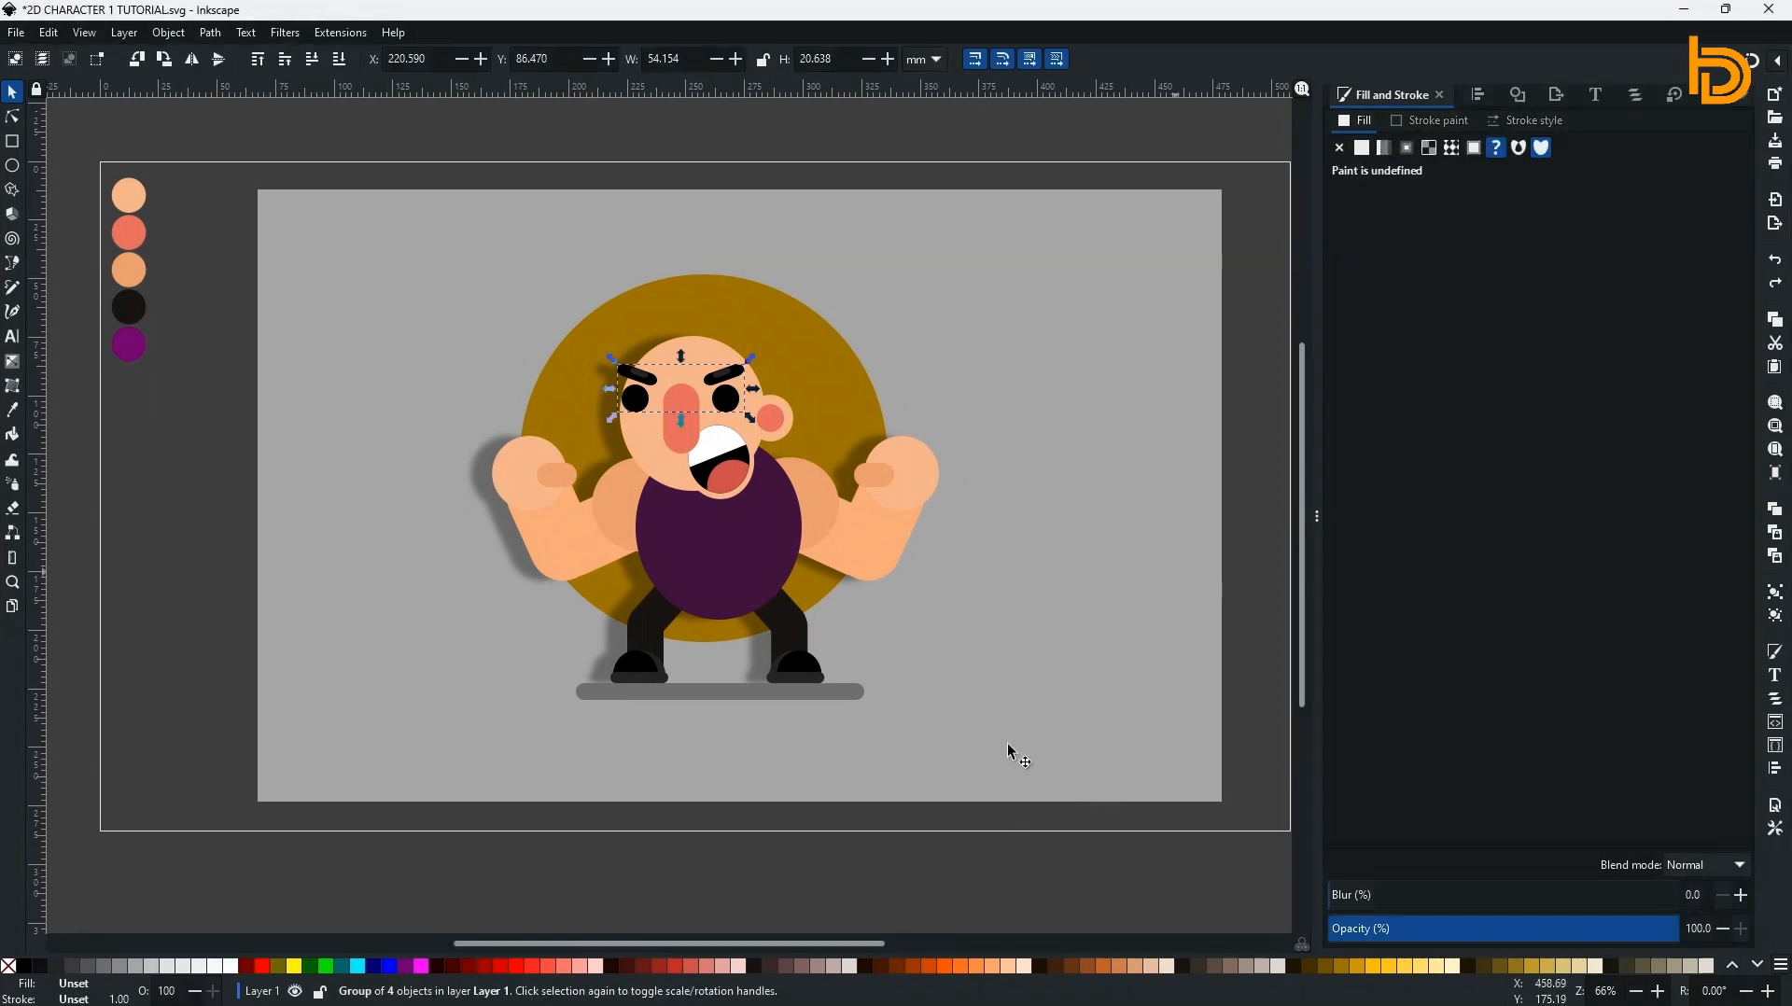
click(728, 375)
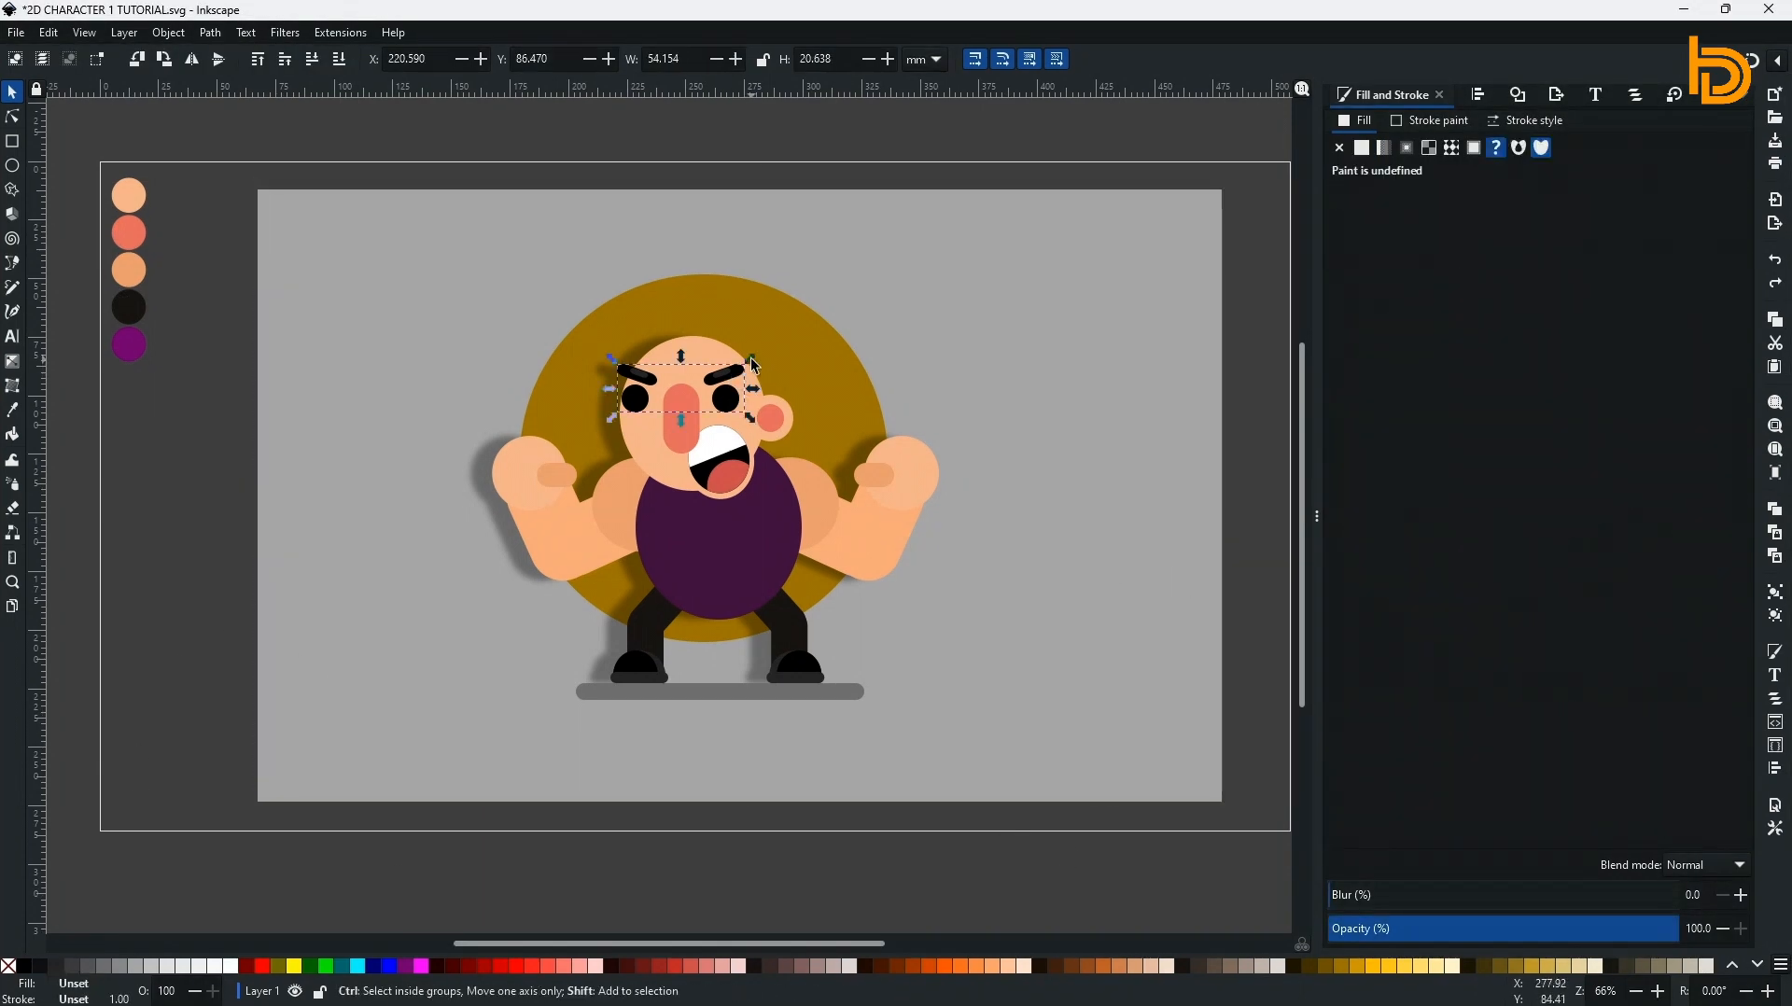
mouse_move(757, 366)
mouse_down()
mouse_move(742, 370)
mouse_move(757, 366)
mouse_up()
click(1026, 516)
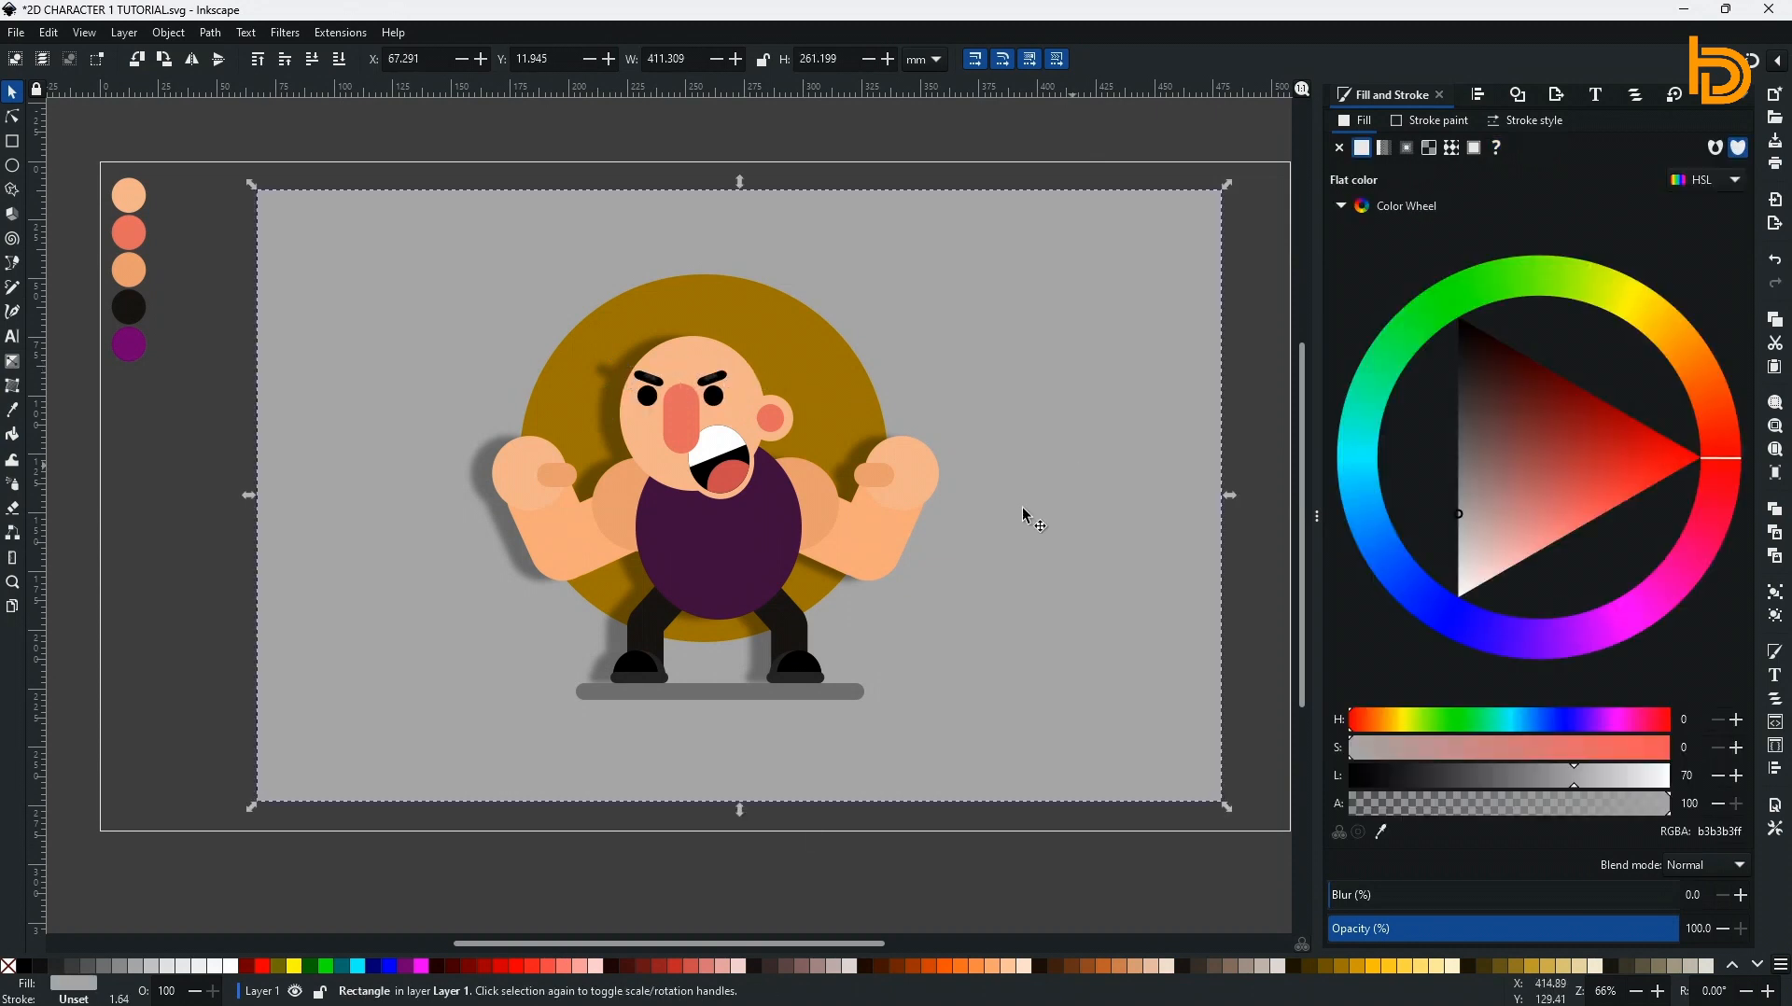
click(822, 852)
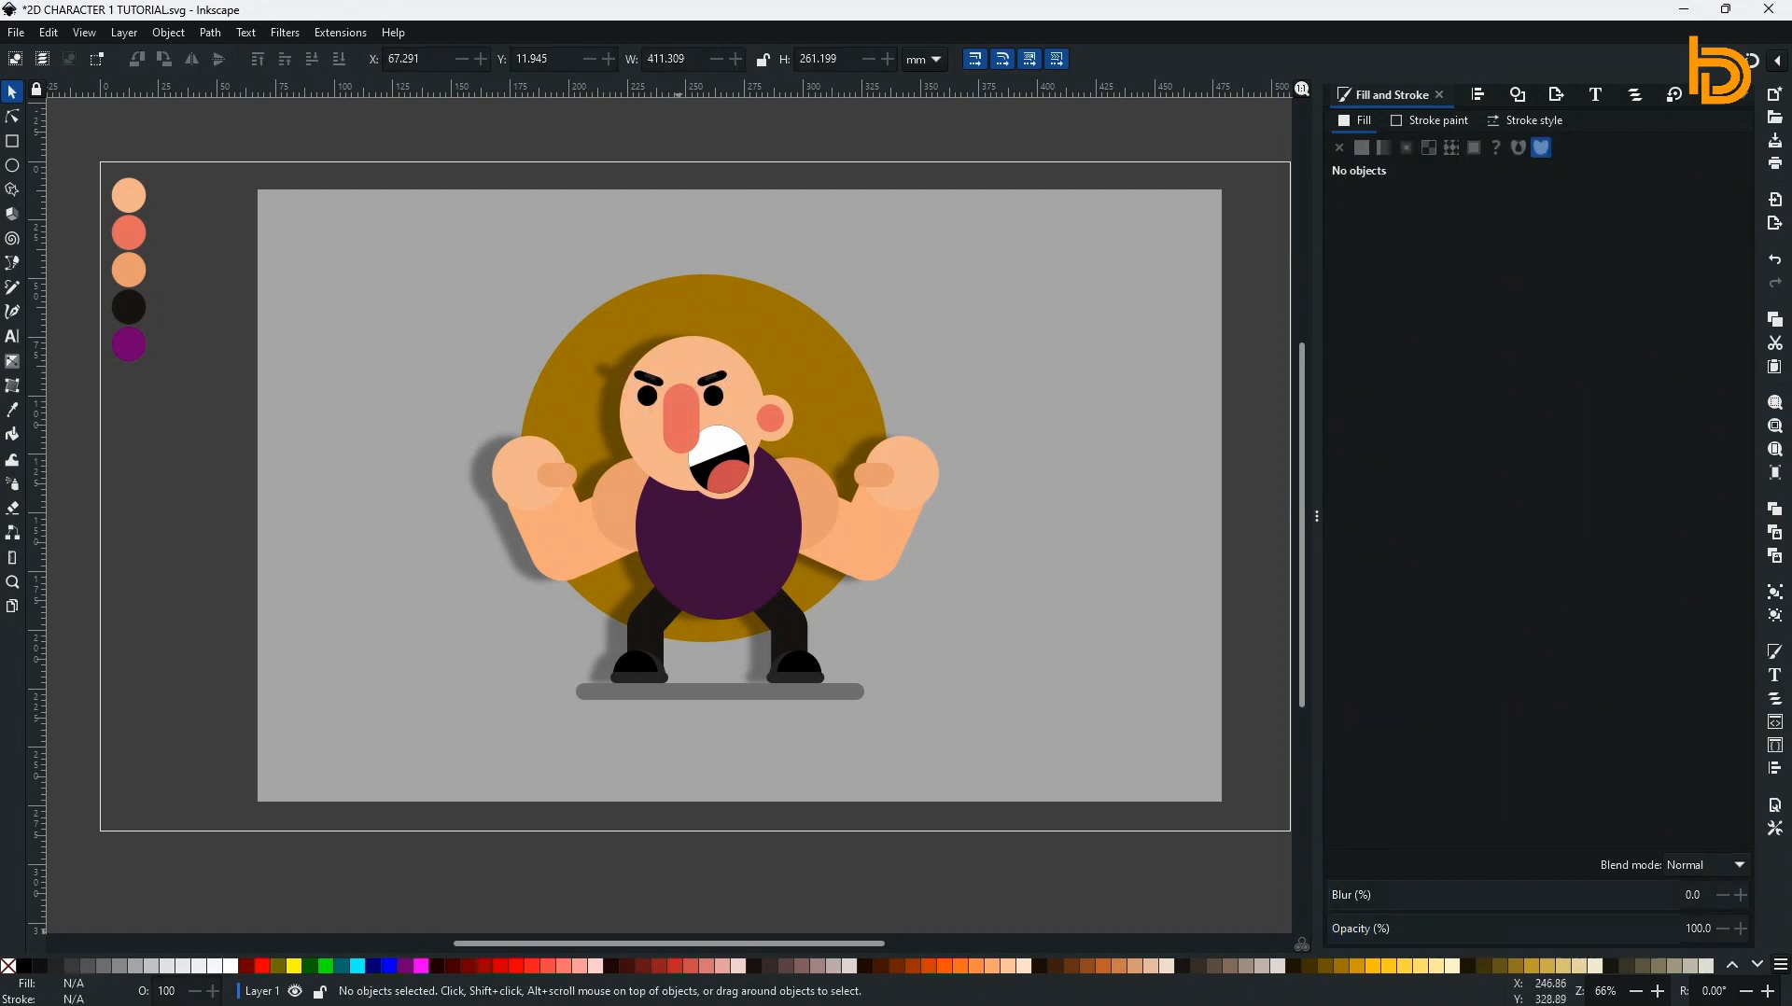